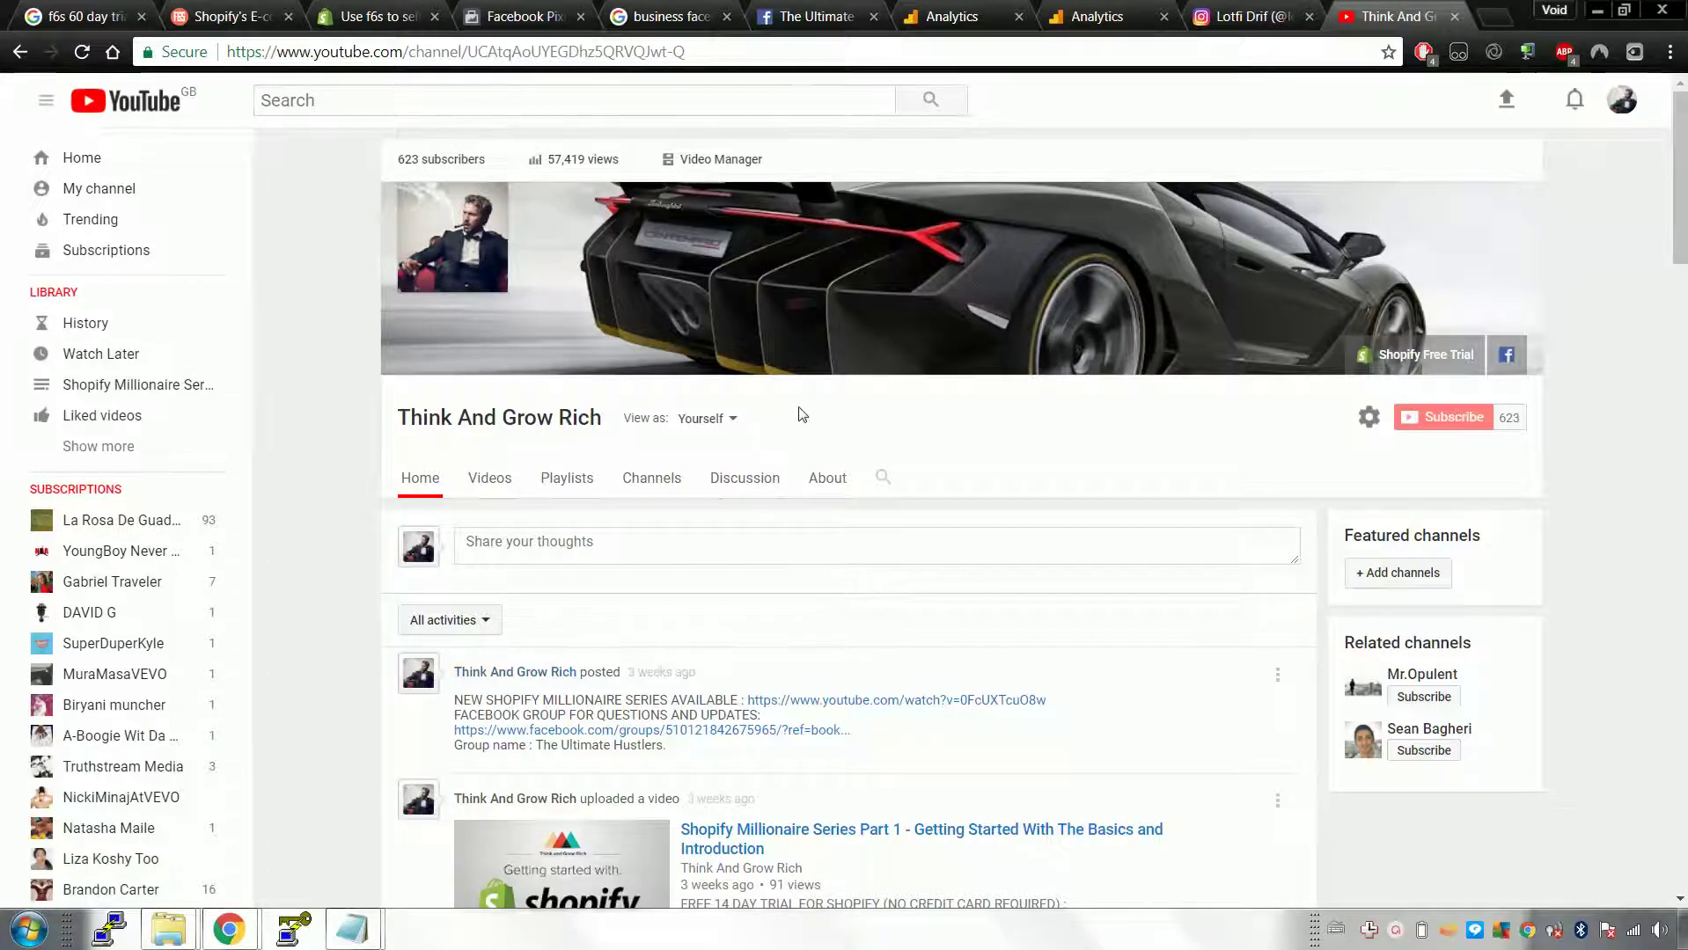
Check the Instagram and Google Analytics tabs, then bring the shopifyseriespart1 notes forward.
left_click(1242, 18)
left_click(1091, 18)
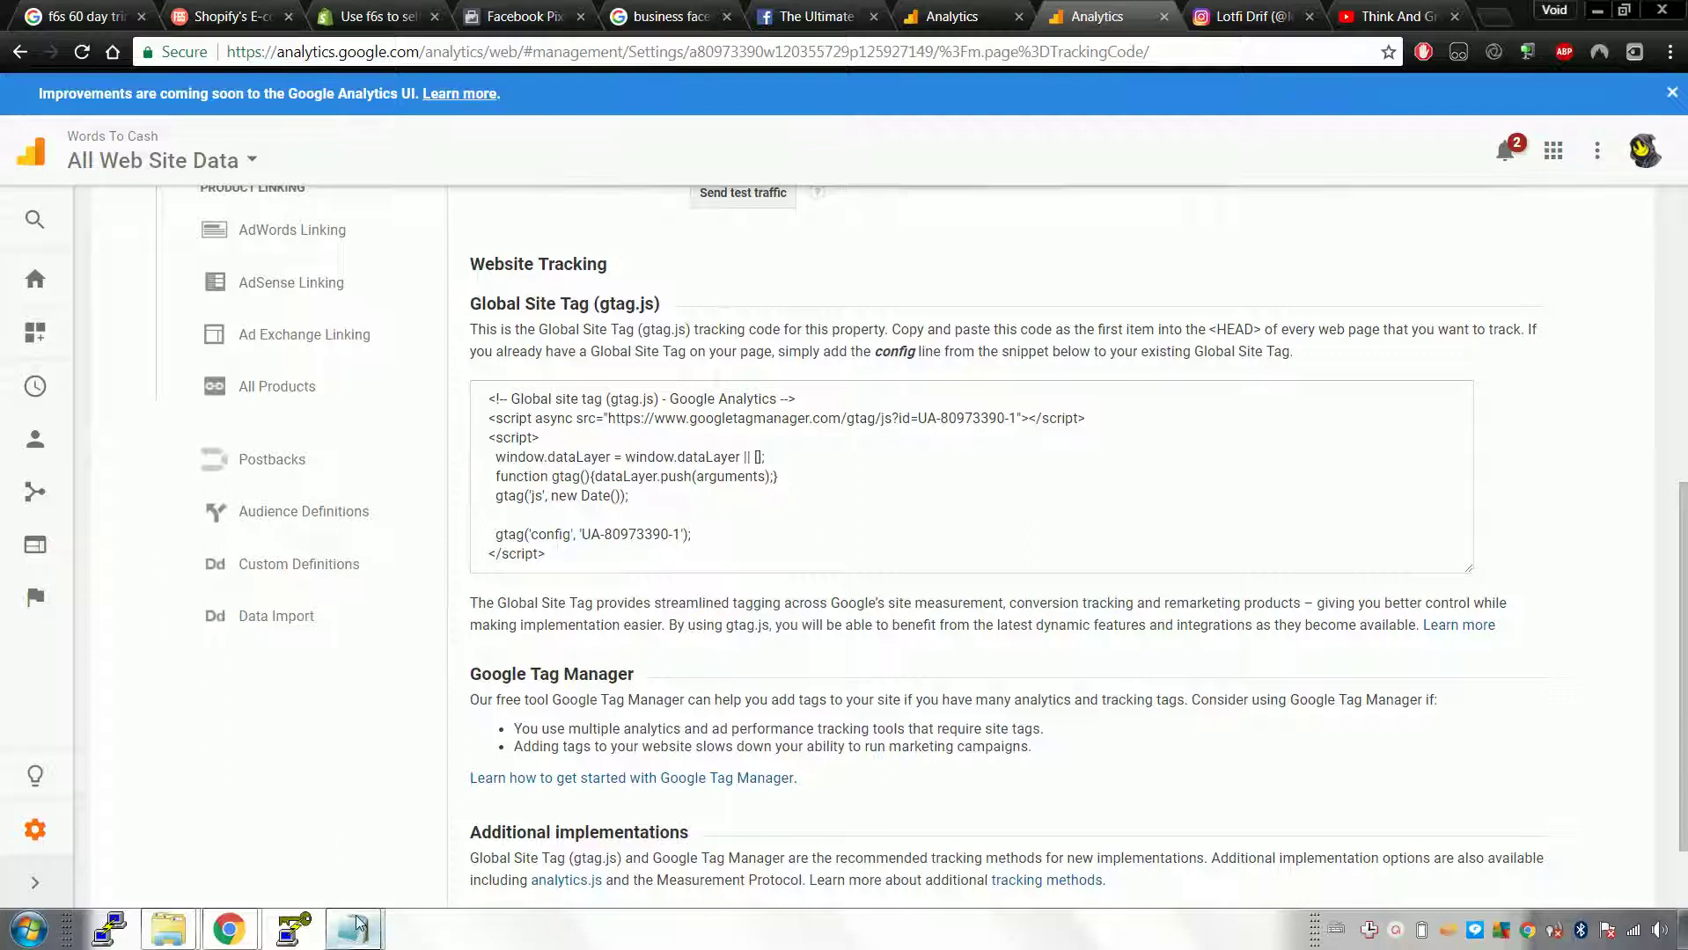
mouse_move(356, 924)
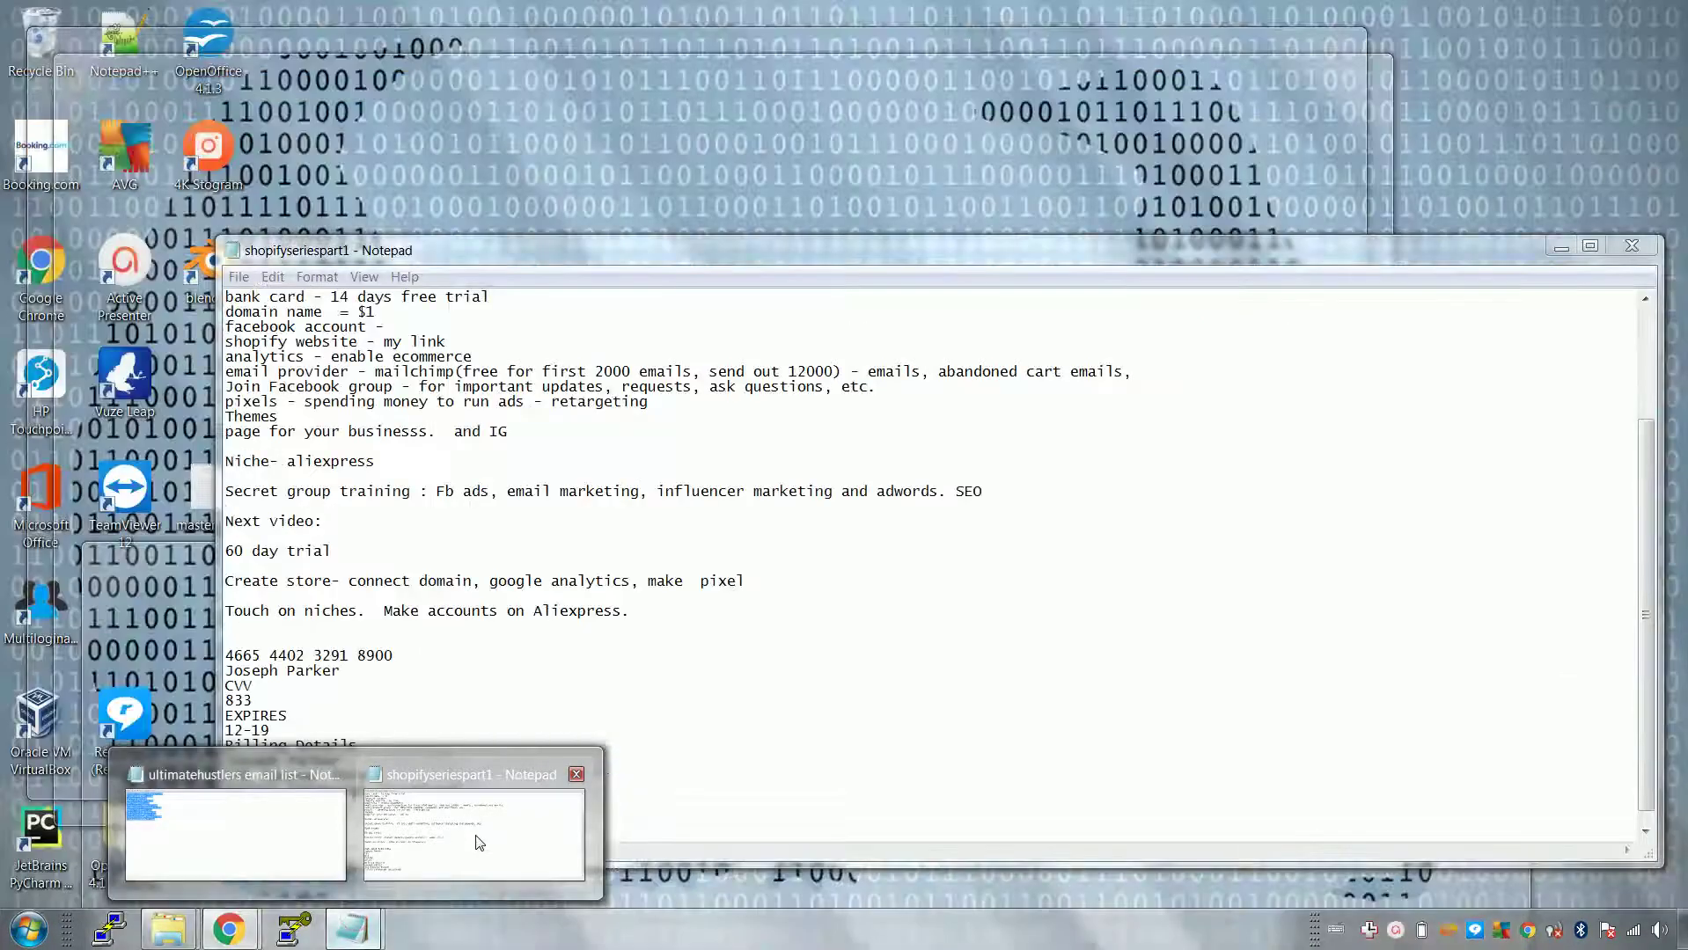
left_click(478, 843)
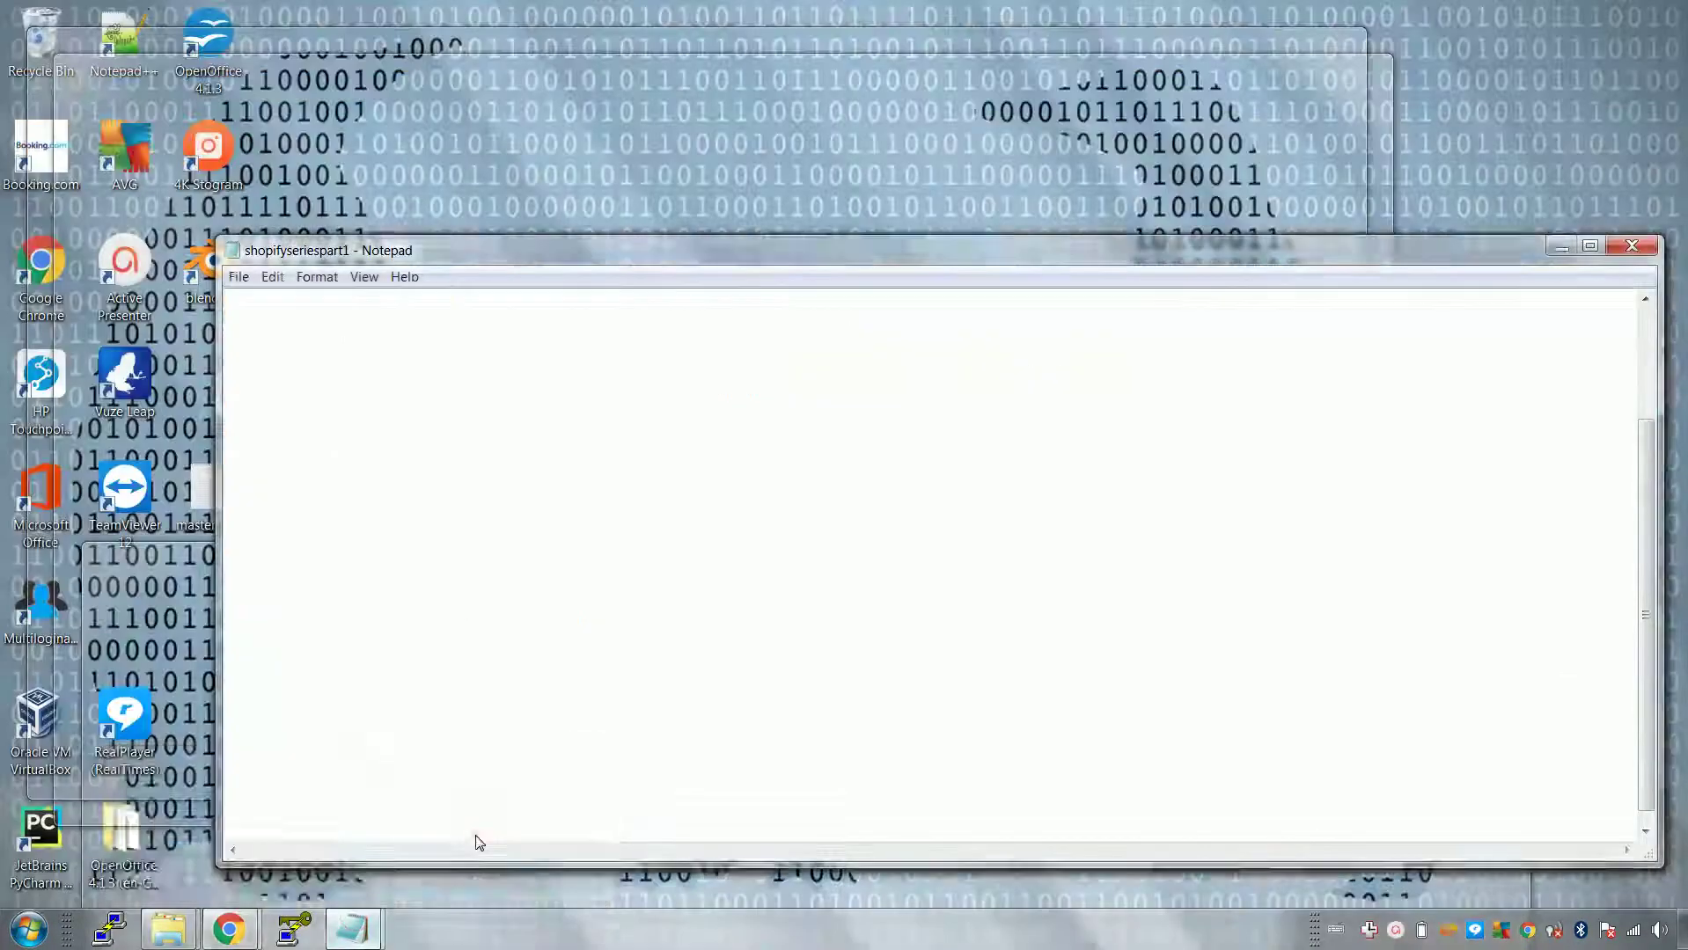
Move the shopifyseriespart1 notes lower and return to the Google Analytics gtag.js page.
left_click_drag(625, 262, 577, 314)
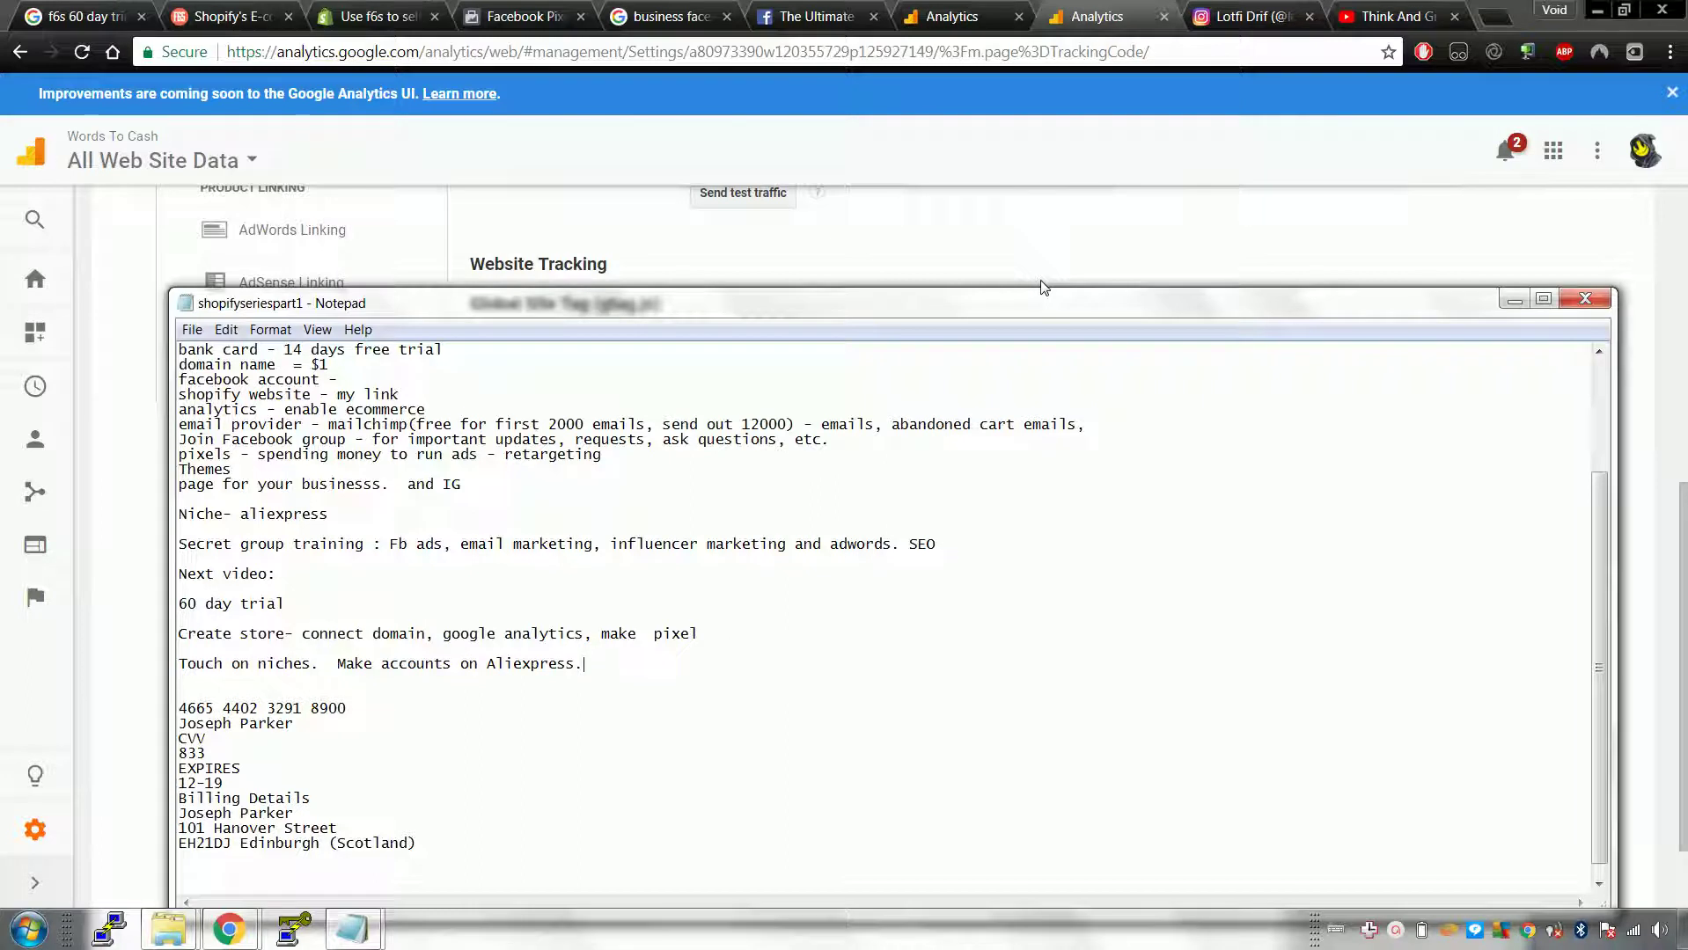
left_click(709, 52)
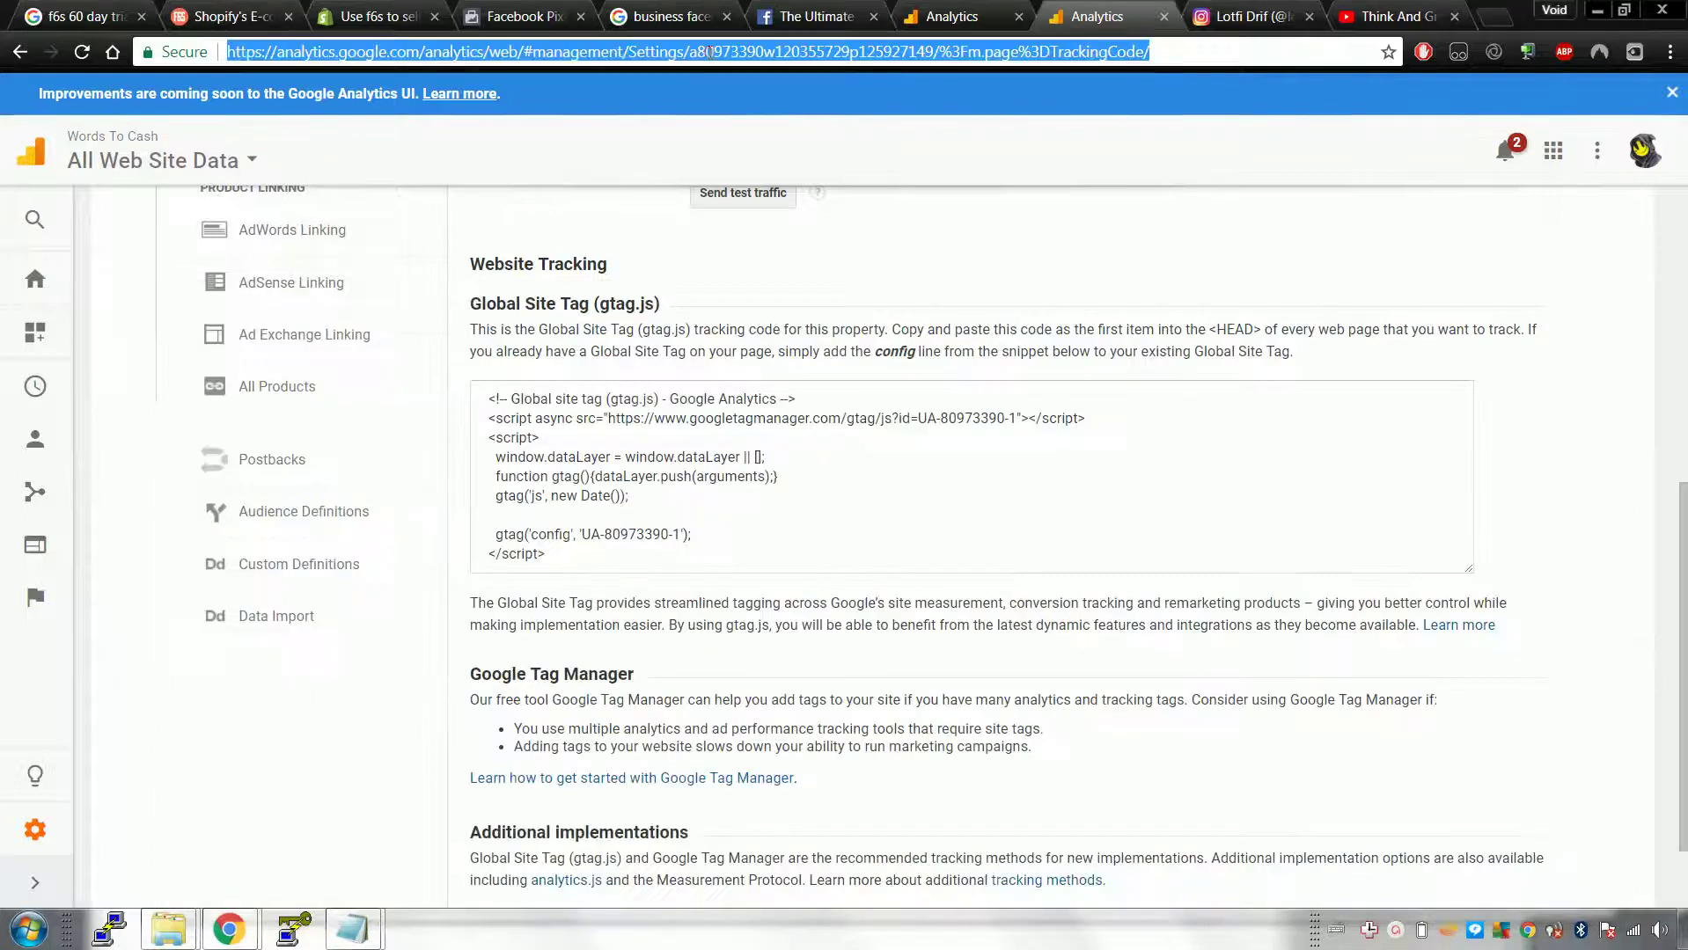
View the Shopify F6S 60-day trial page, check the trial search results, and close the F6S deal tab.
left_click(409, 16)
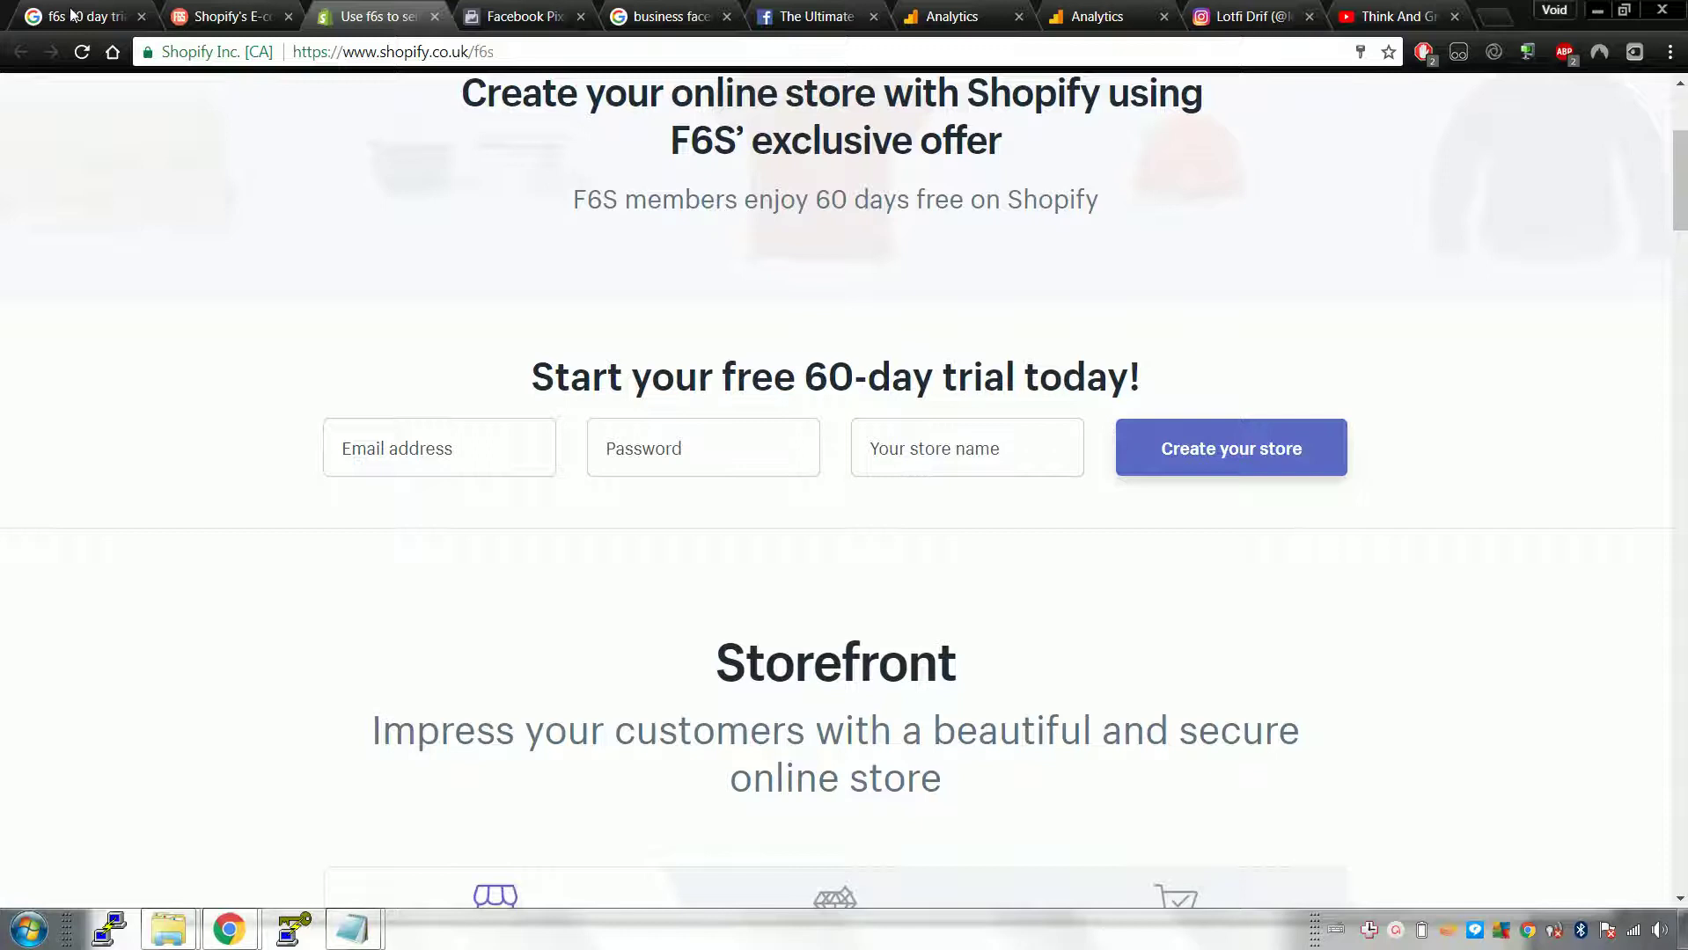
left_click(71, 13)
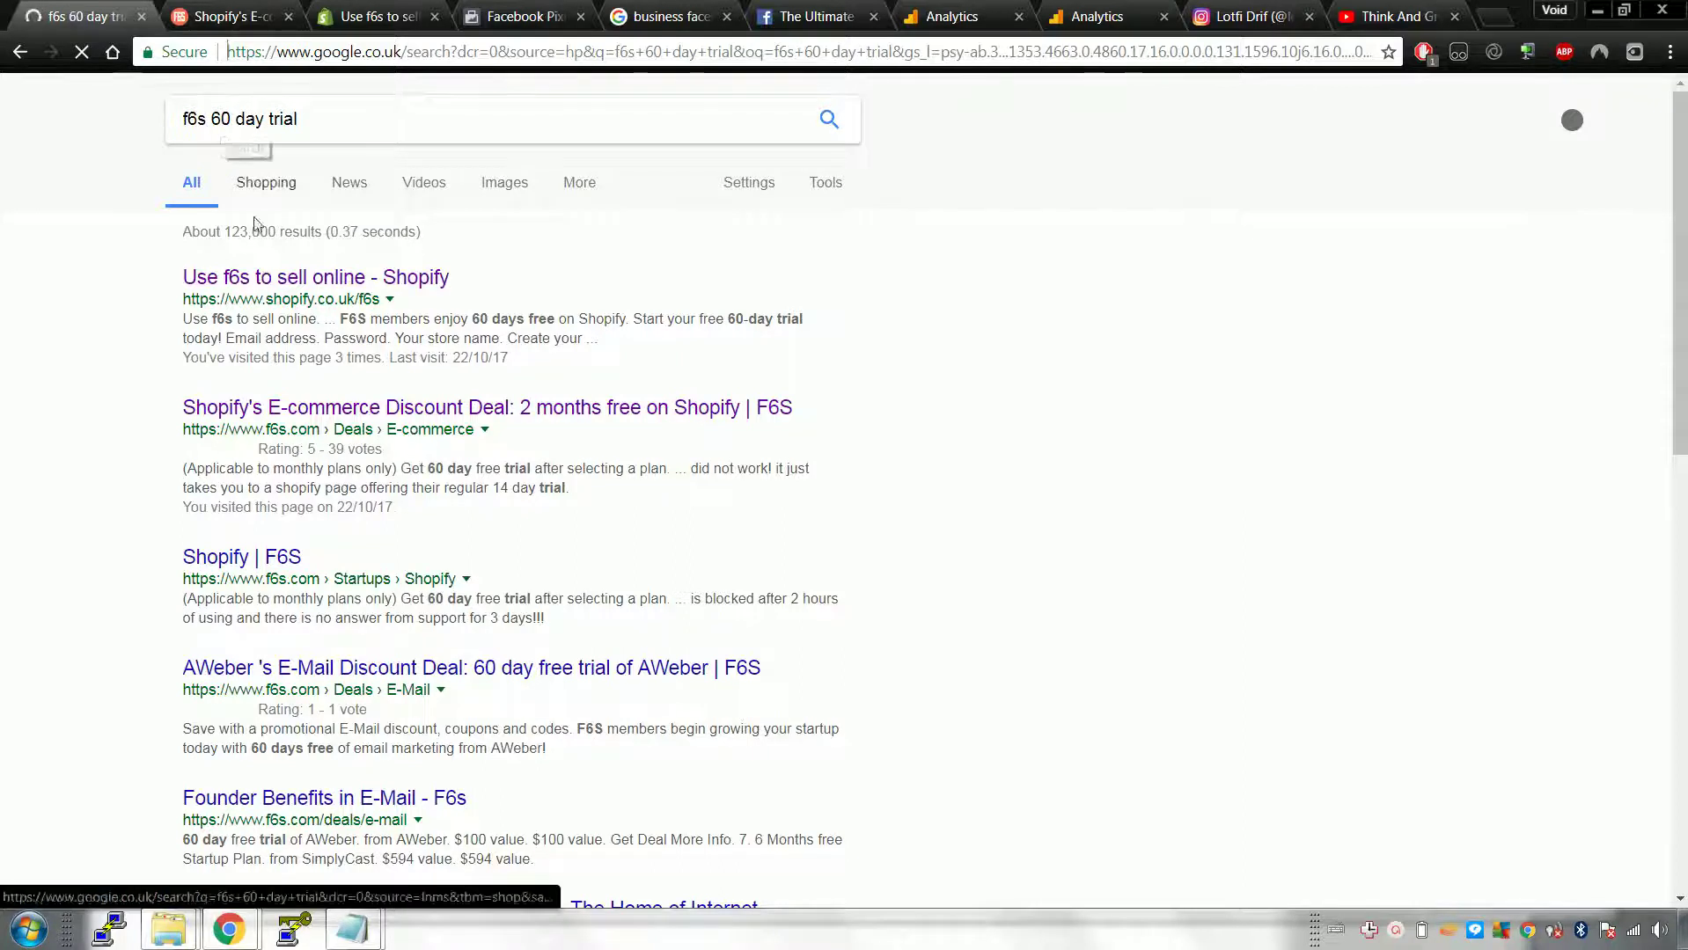
left_click(398, 18)
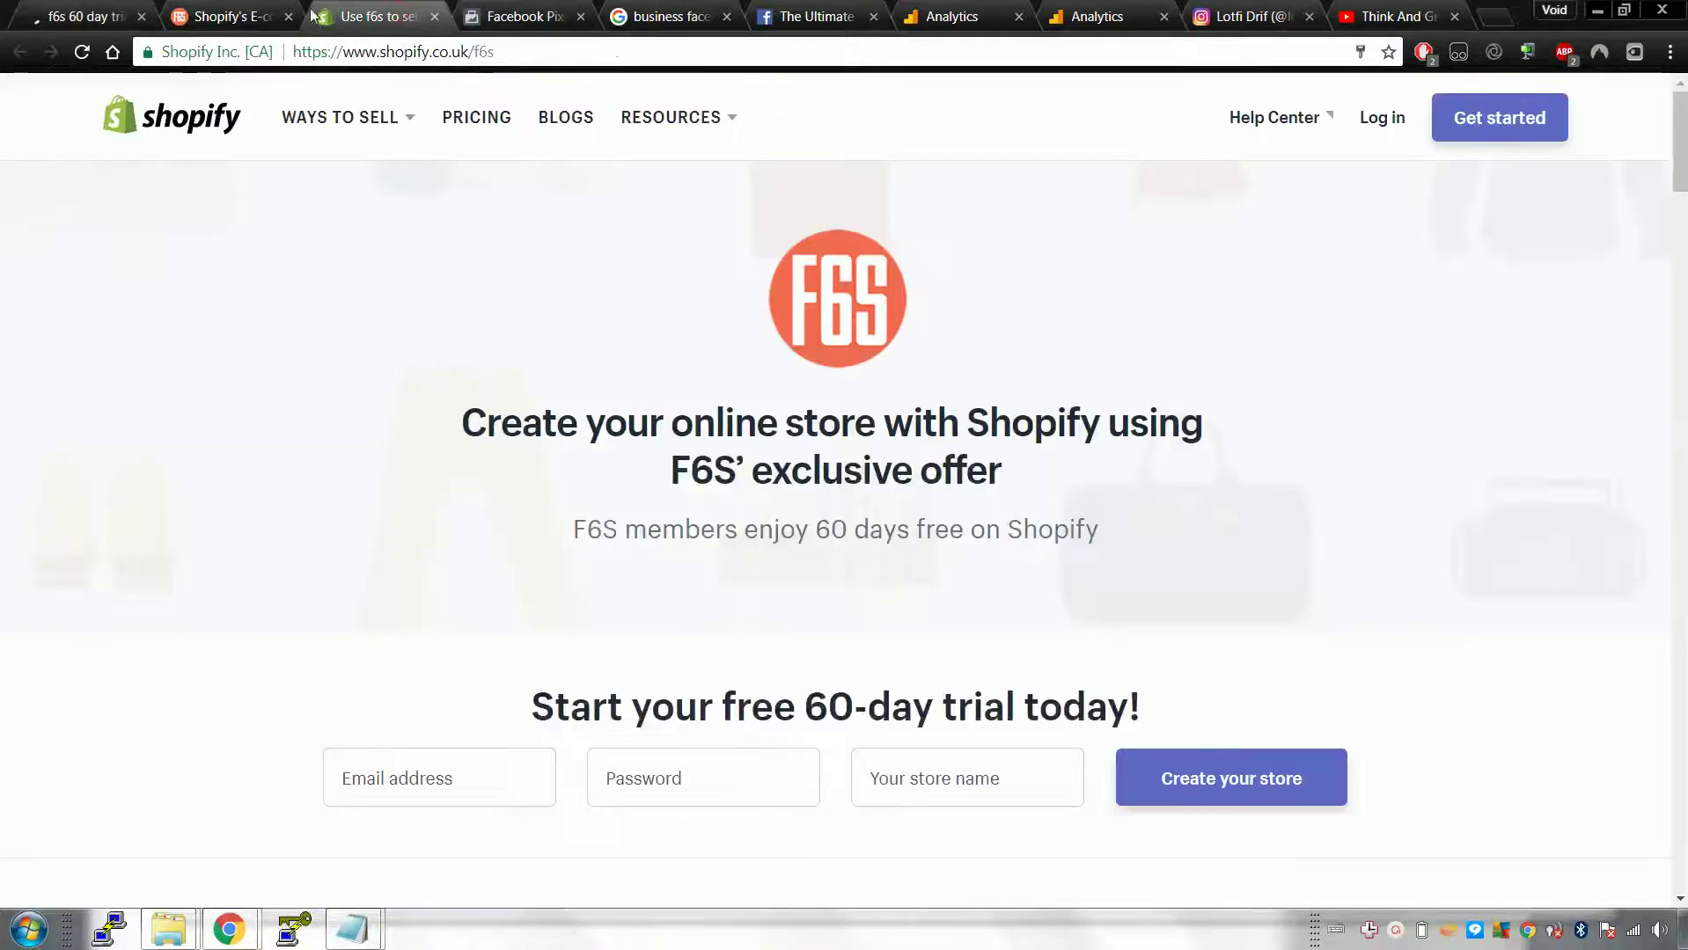
left_click(289, 17)
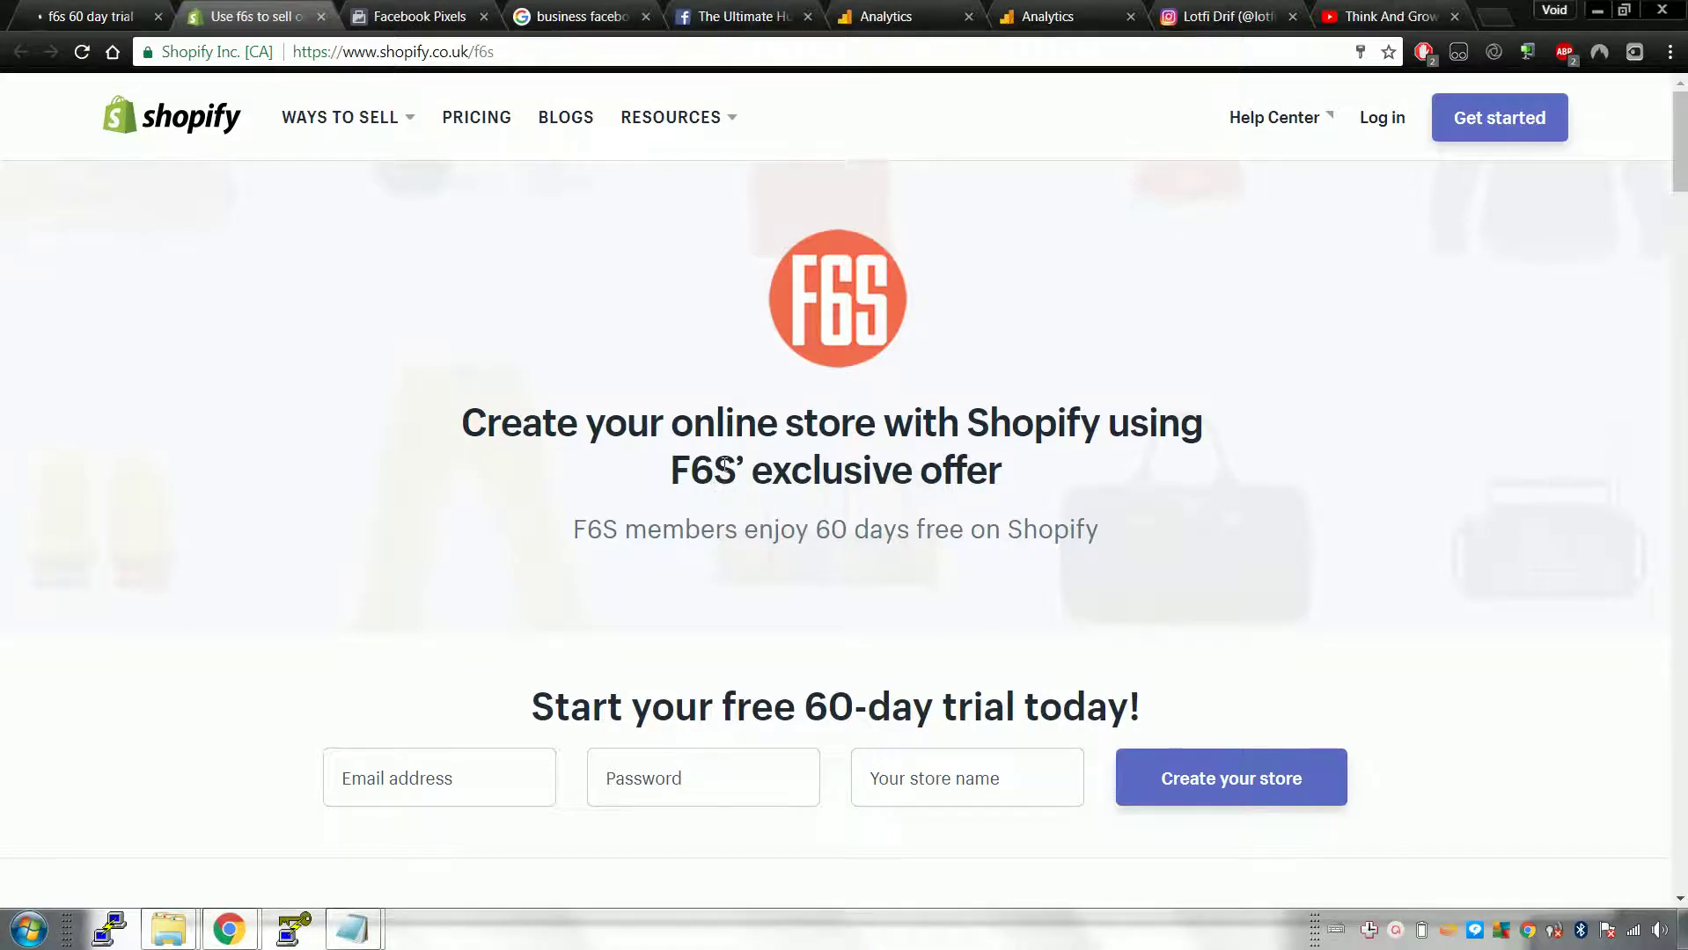
scroll(519, 453, "down", 4)
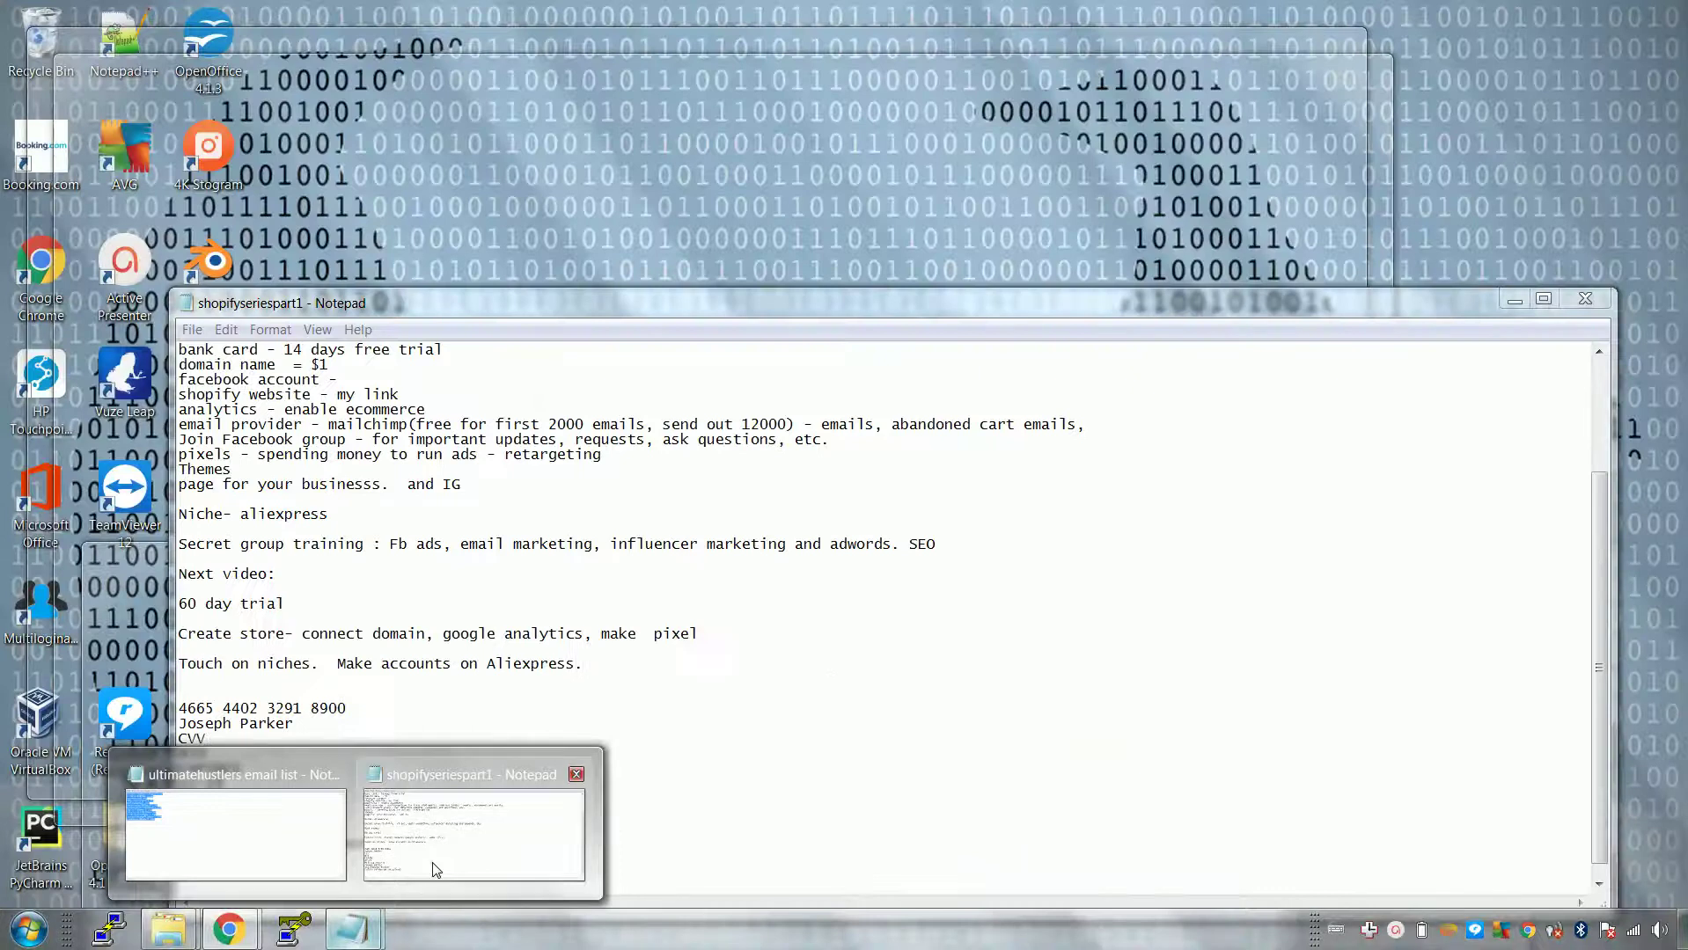
Review the notes checklist, highlighting '60 day trial', the domain-to-SEO items, 'analytics' and 'pixels'.
left_click(435, 871)
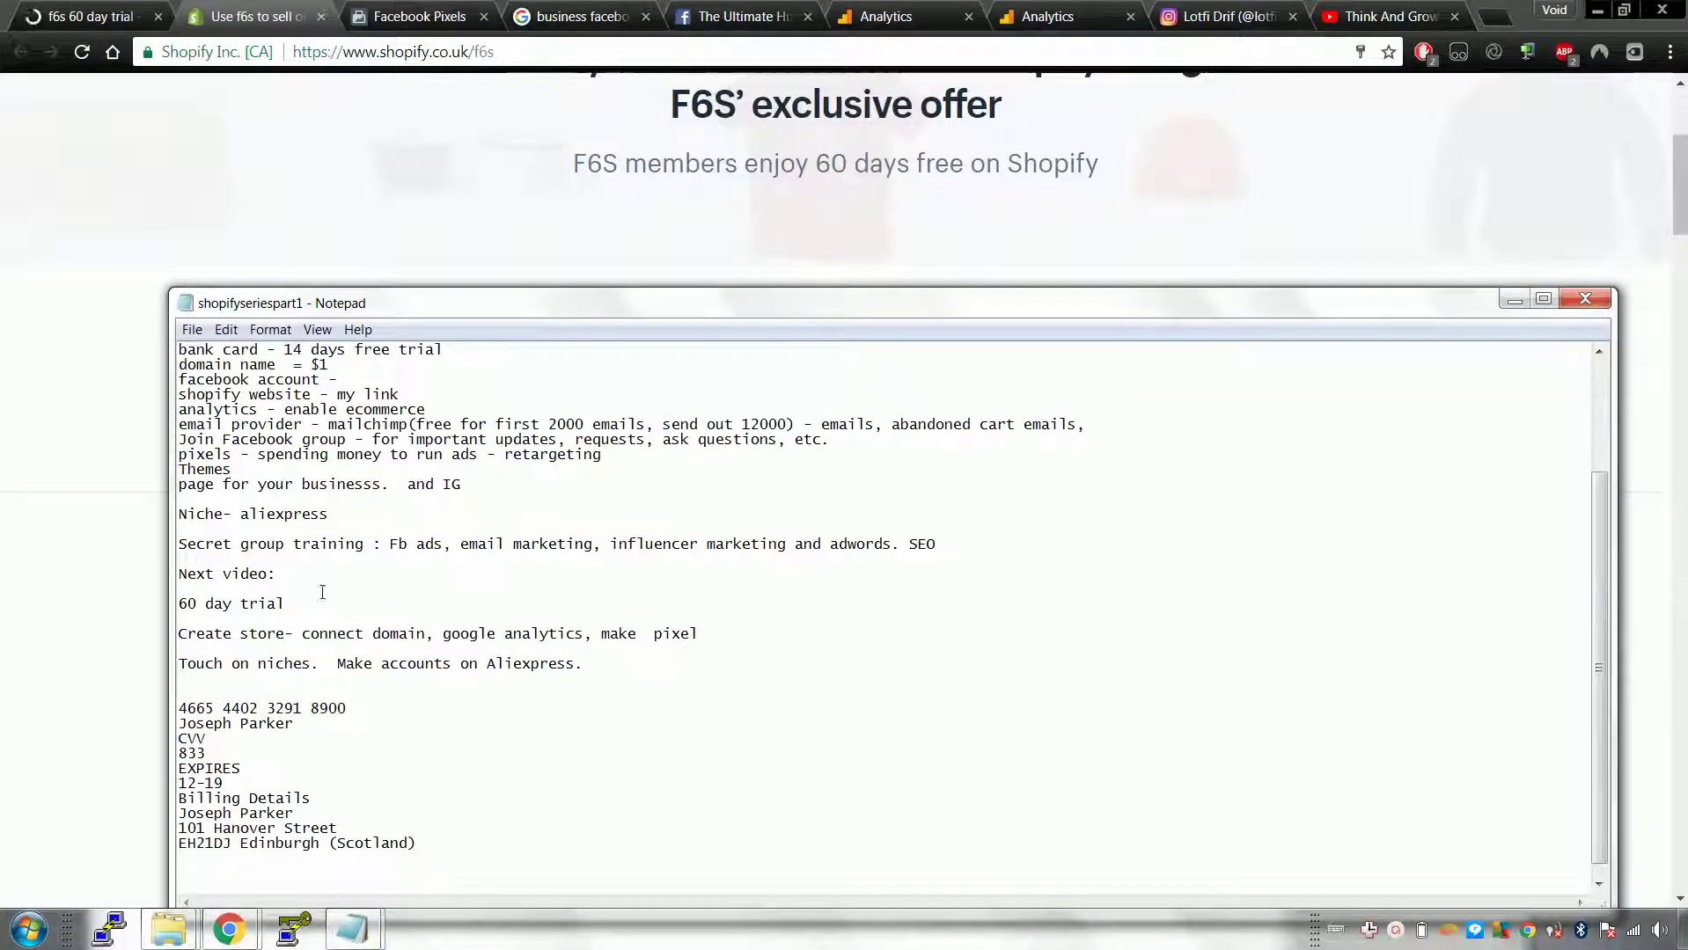
double_click(226, 602)
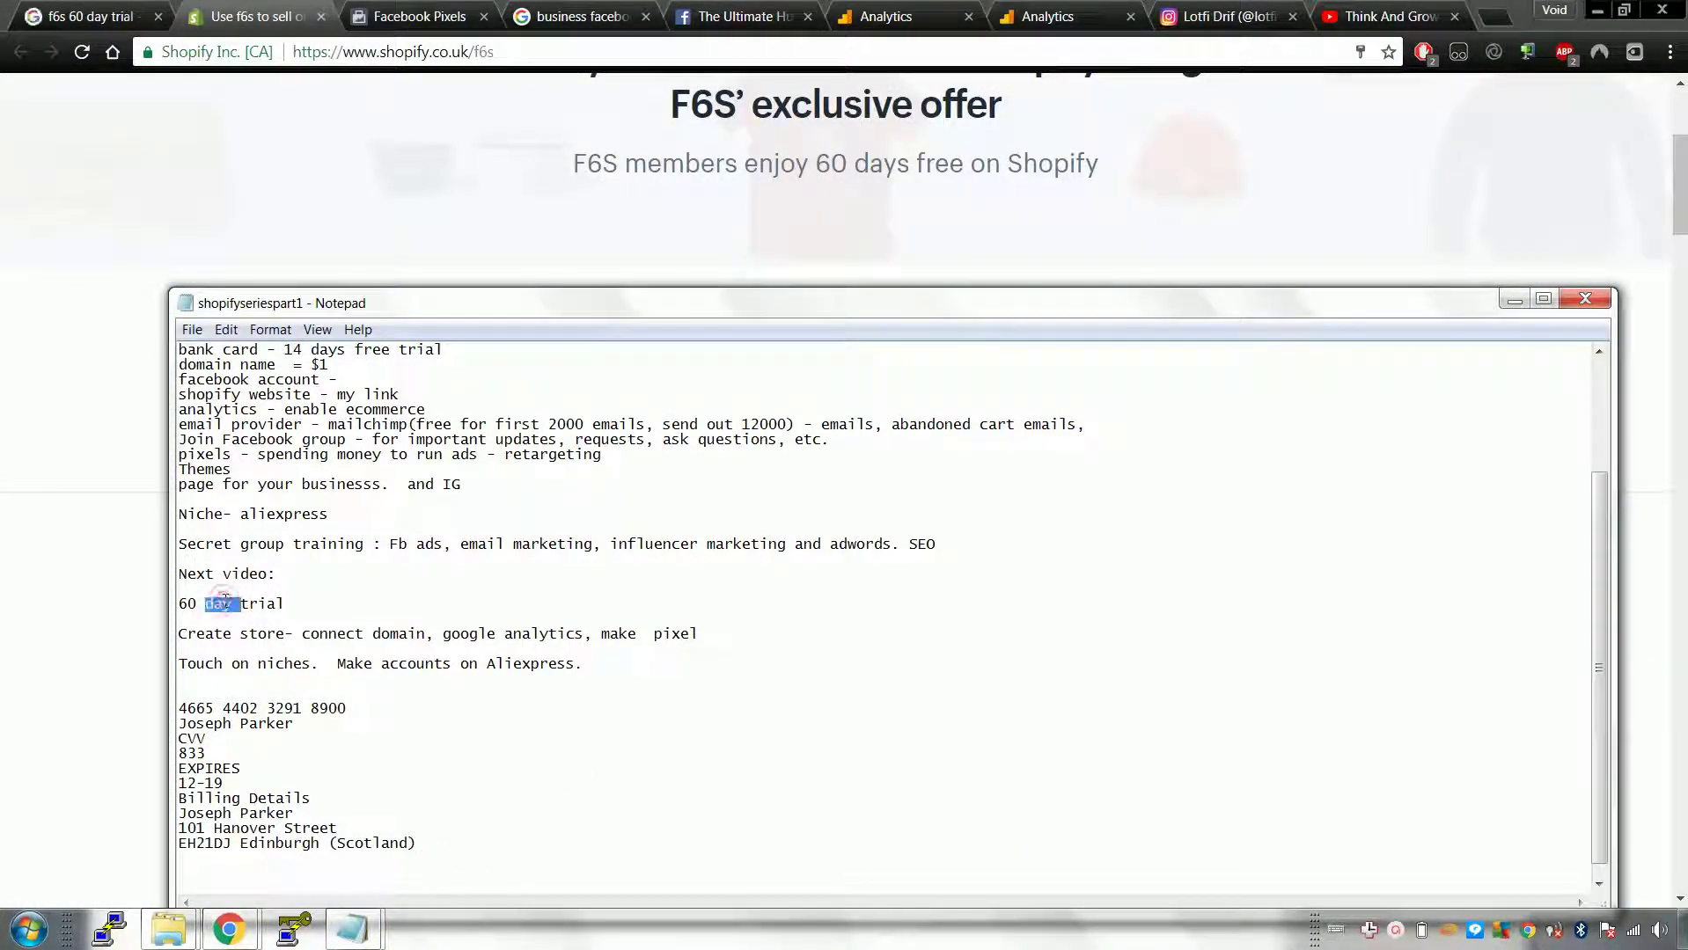
left_click(222, 603)
left_click(204, 633)
left_click_drag(284, 363, 370, 561)
left_click(357, 561)
double_click(222, 412)
left_click(222, 412)
double_click(189, 454)
Highlight the word 'domain' in the notes and glance at the Shopify signup page.
scroll(306, 528, "up", 1)
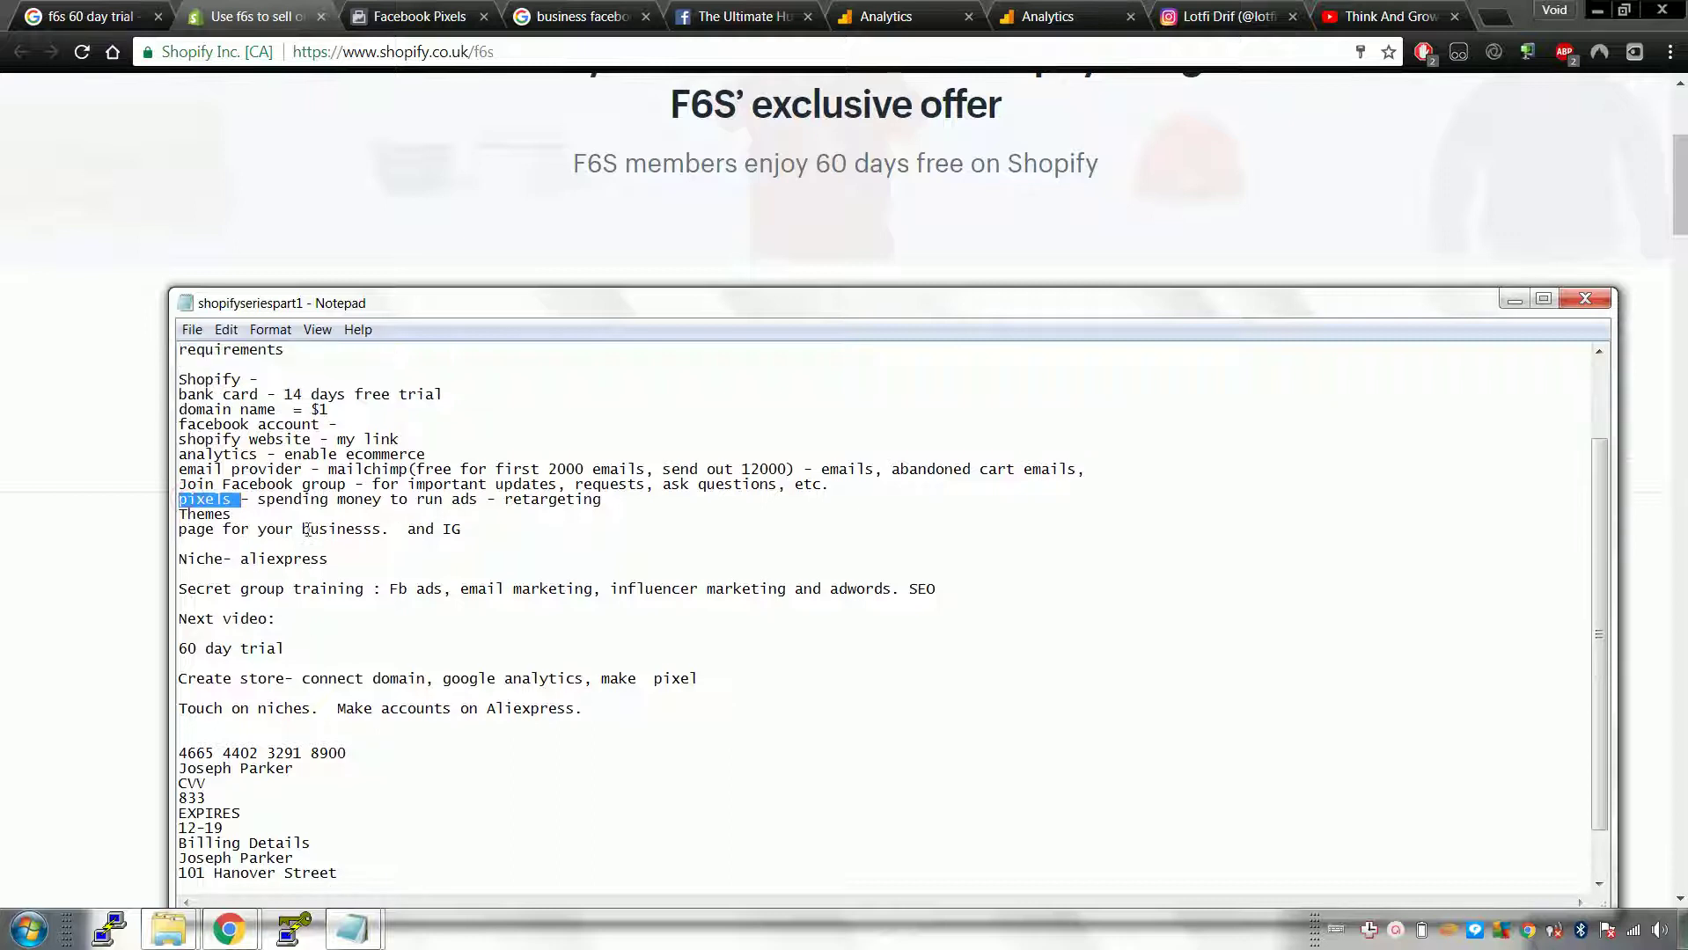
left_click_drag(274, 410, 220, 411)
double_click(218, 411)
double_click(215, 411)
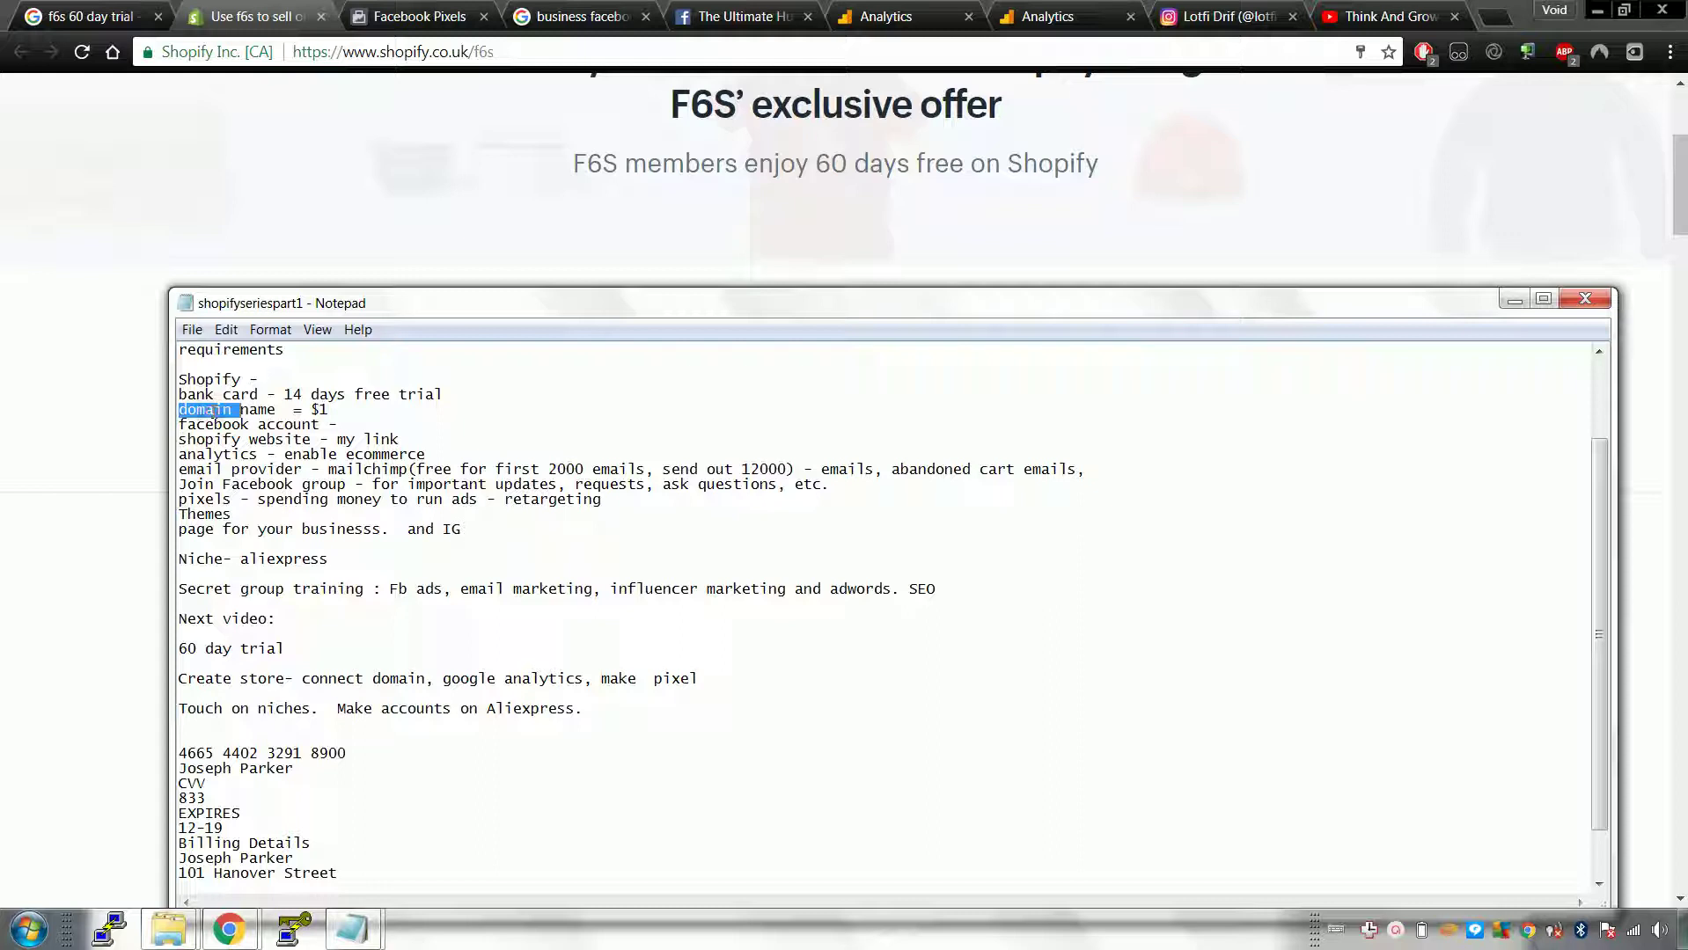
left_click(439, 206)
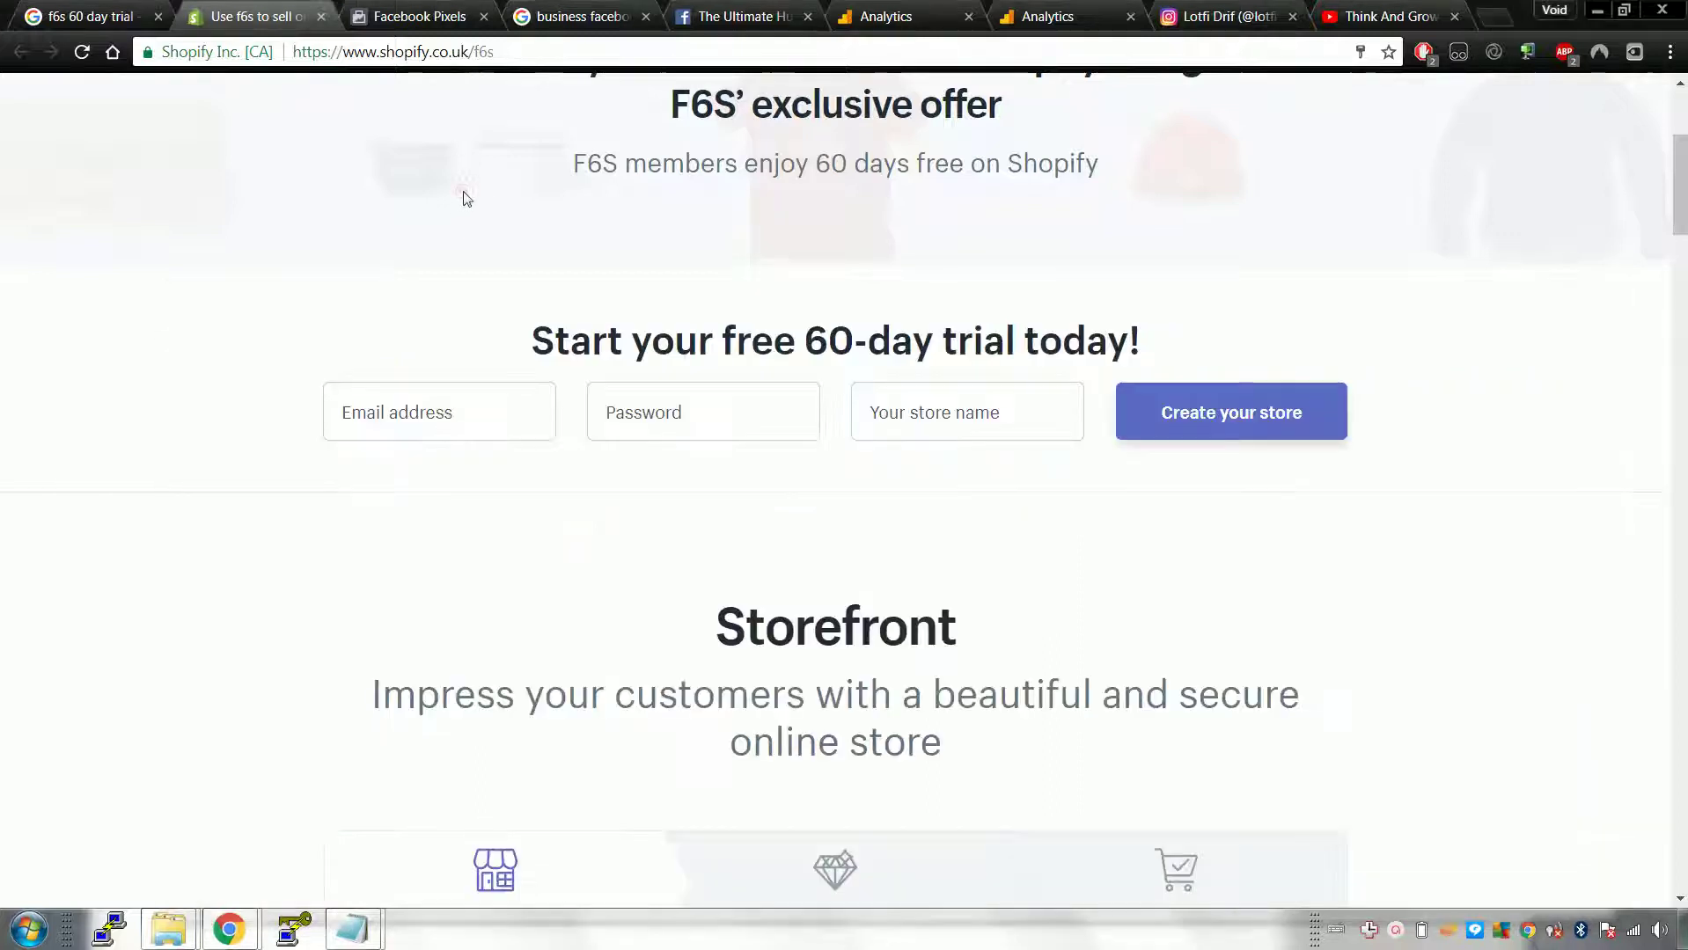
mouse_move(352, 928)
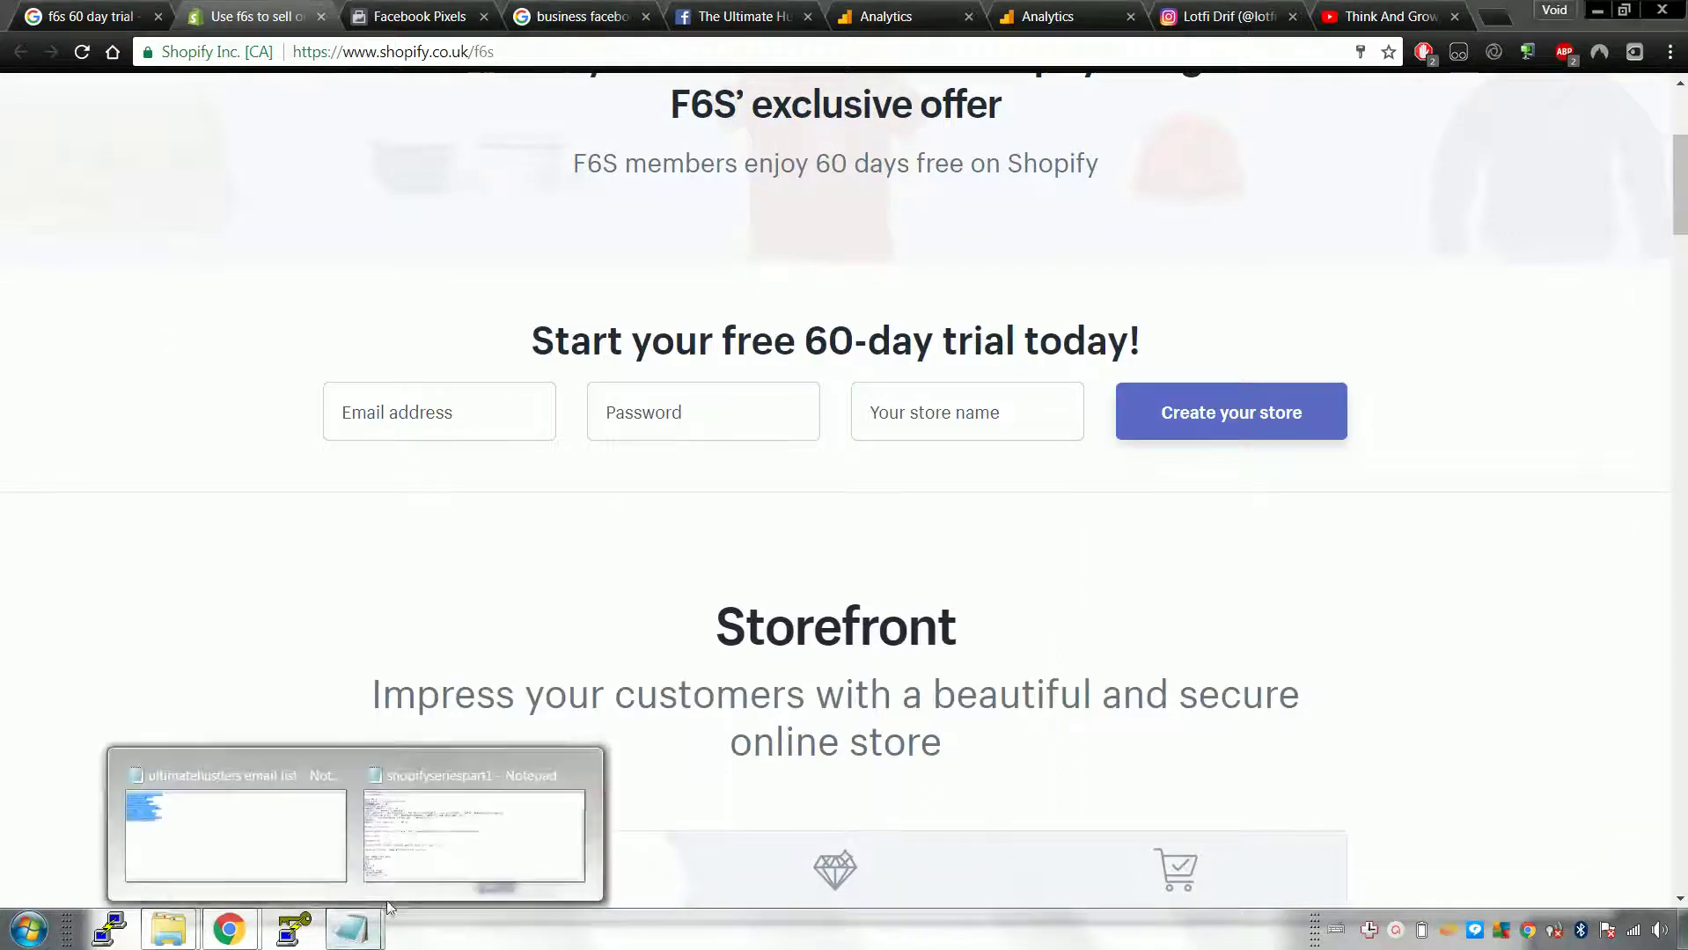
left_click(448, 856)
scroll(307, 516, "up", 2)
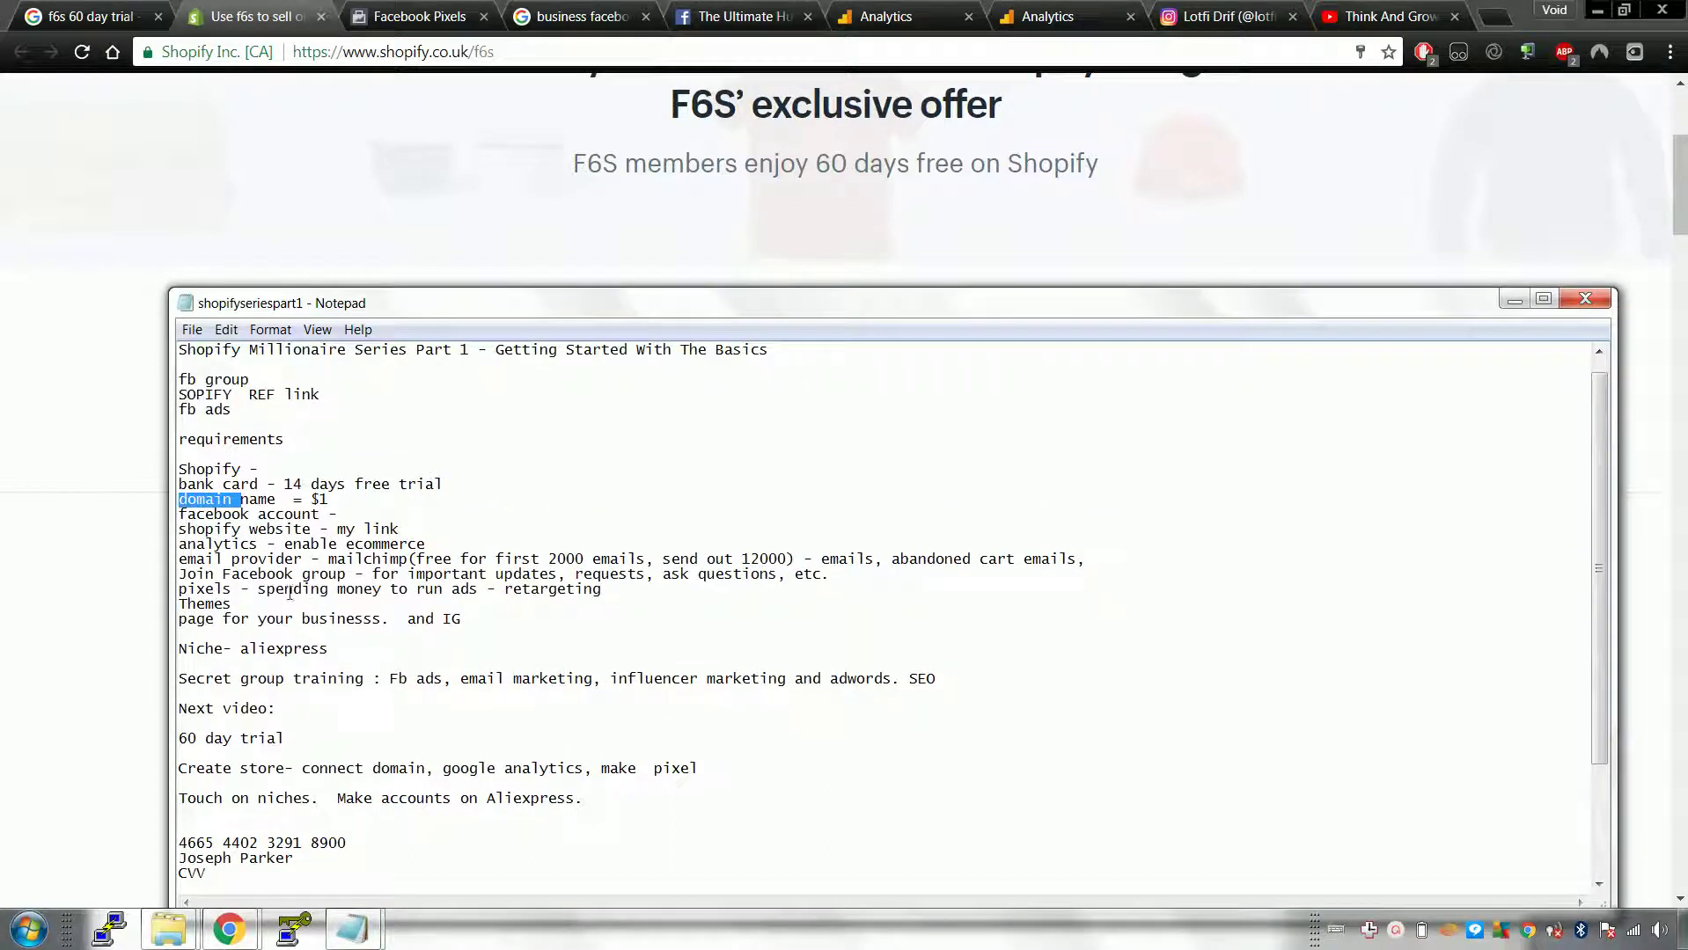
scroll(290, 594, "down", 1)
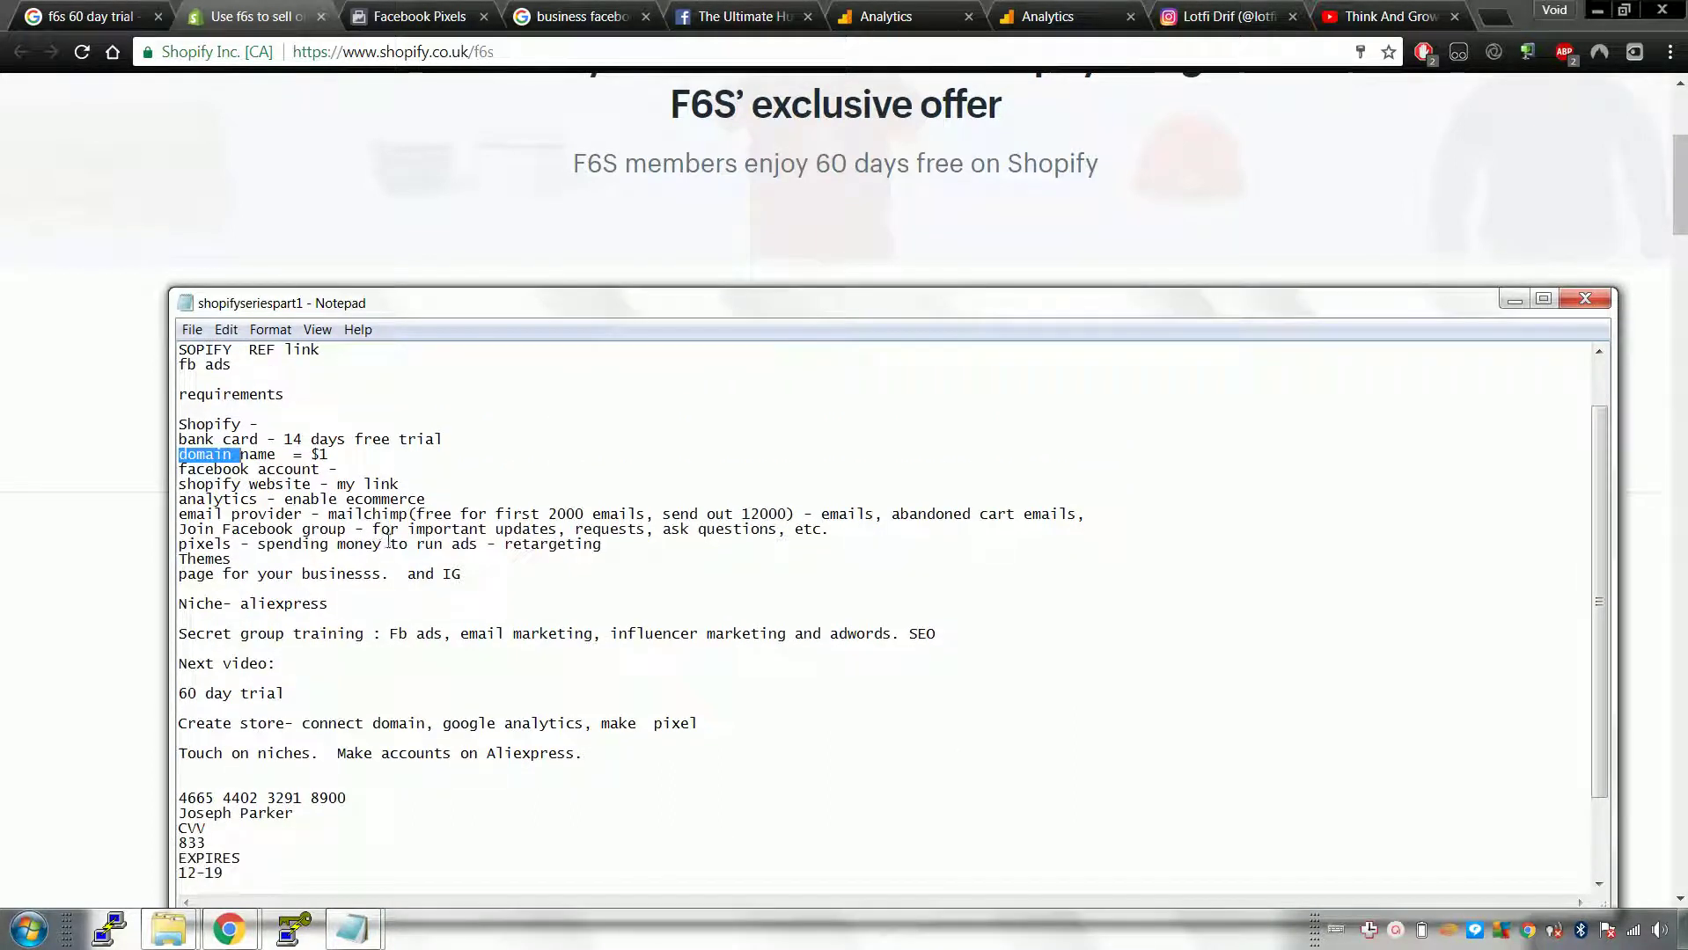
Go over the requirements list and the '60 day trial' to niches lines, then return to the signup form.
left_click_drag(187, 394, 388, 633)
left_click(388, 633)
scroll(392, 629, "down", 2)
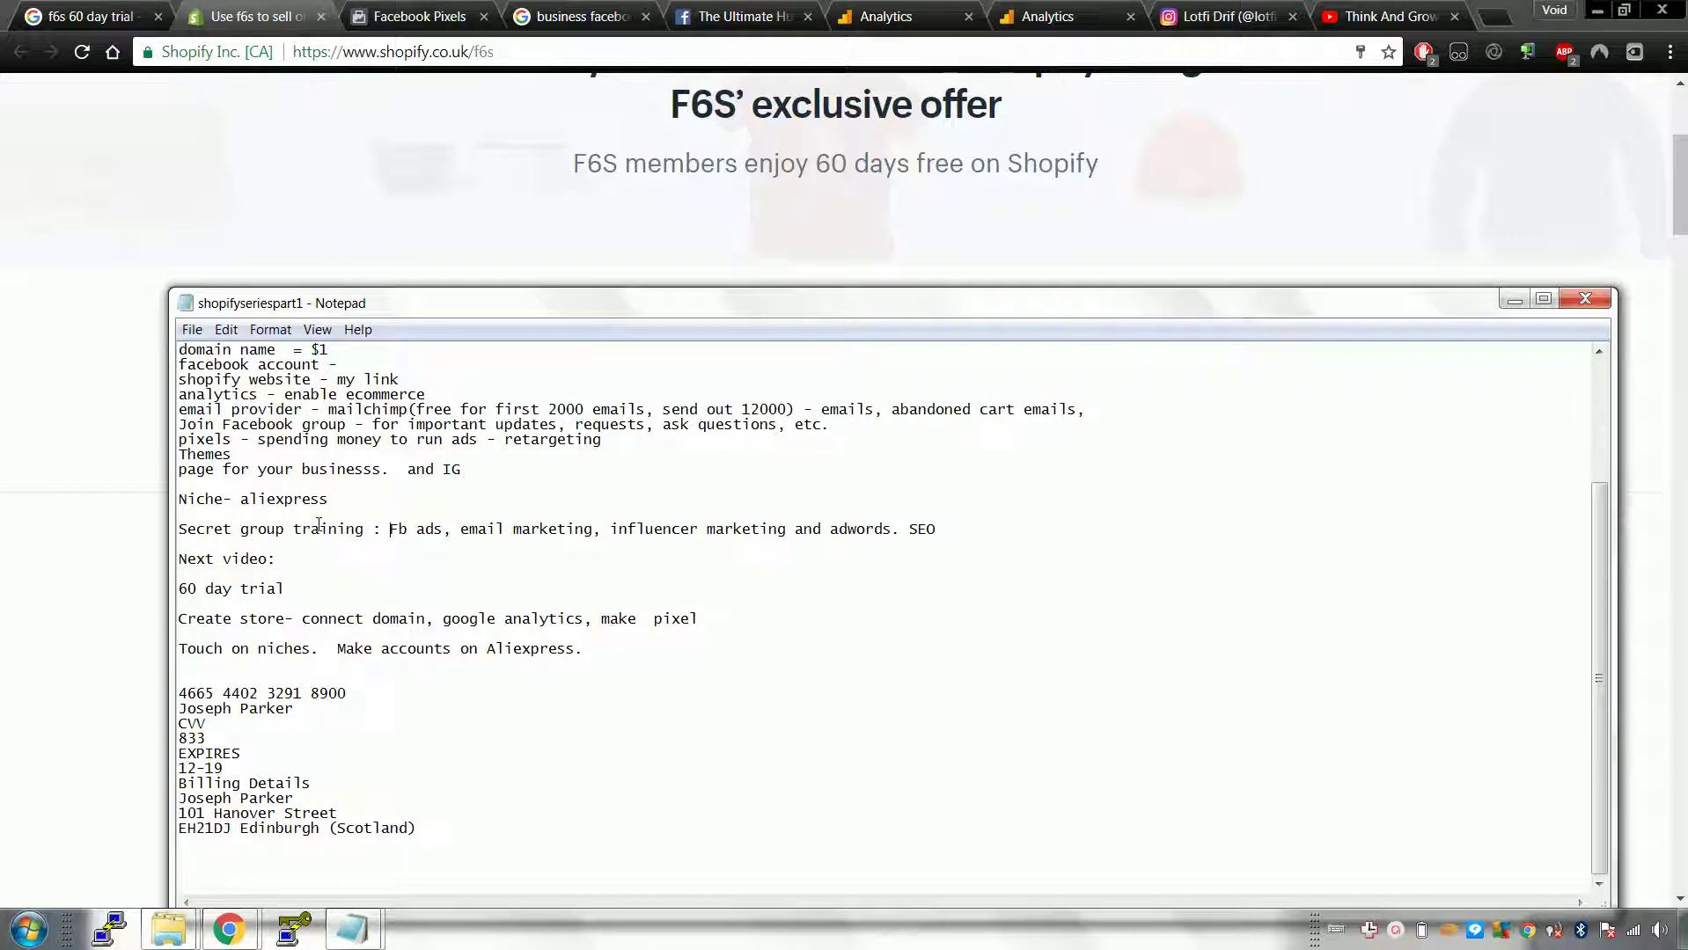
left_click_drag(187, 585, 290, 656)
left_click(291, 661)
left_click(2, 480)
Enter the account e-mail address and password in the signup form.
left_click(441, 408)
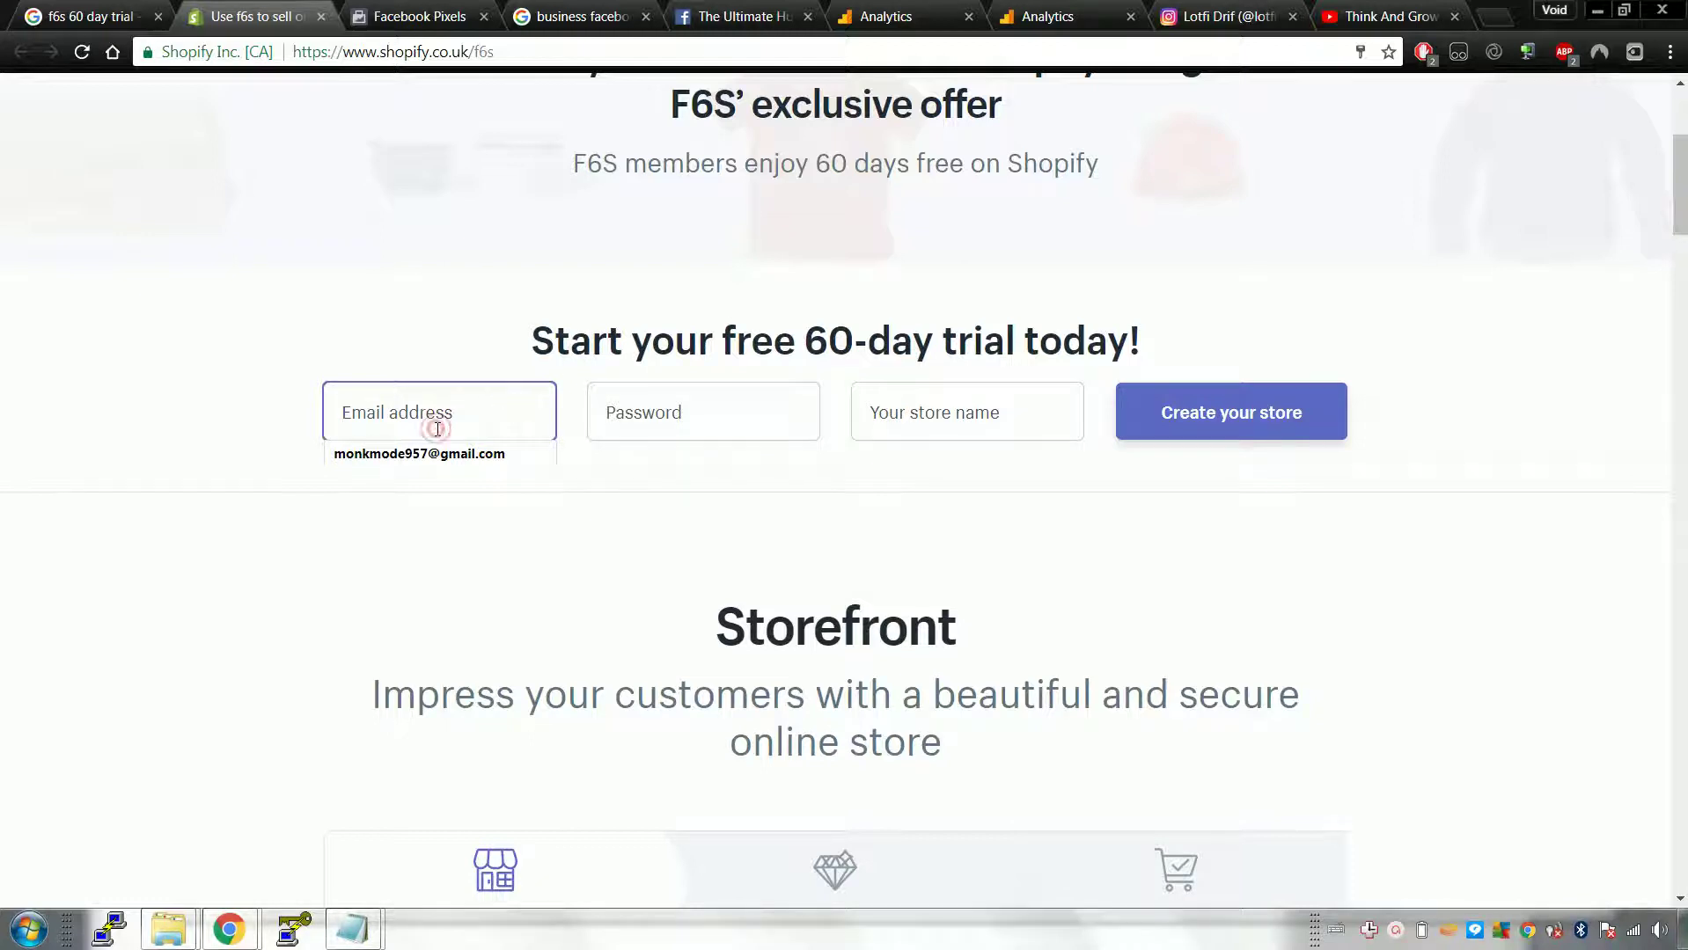
left_click(392, 301)
left_click(404, 409)
key("Tab")
type("••••••••••••••")
key("Tab")
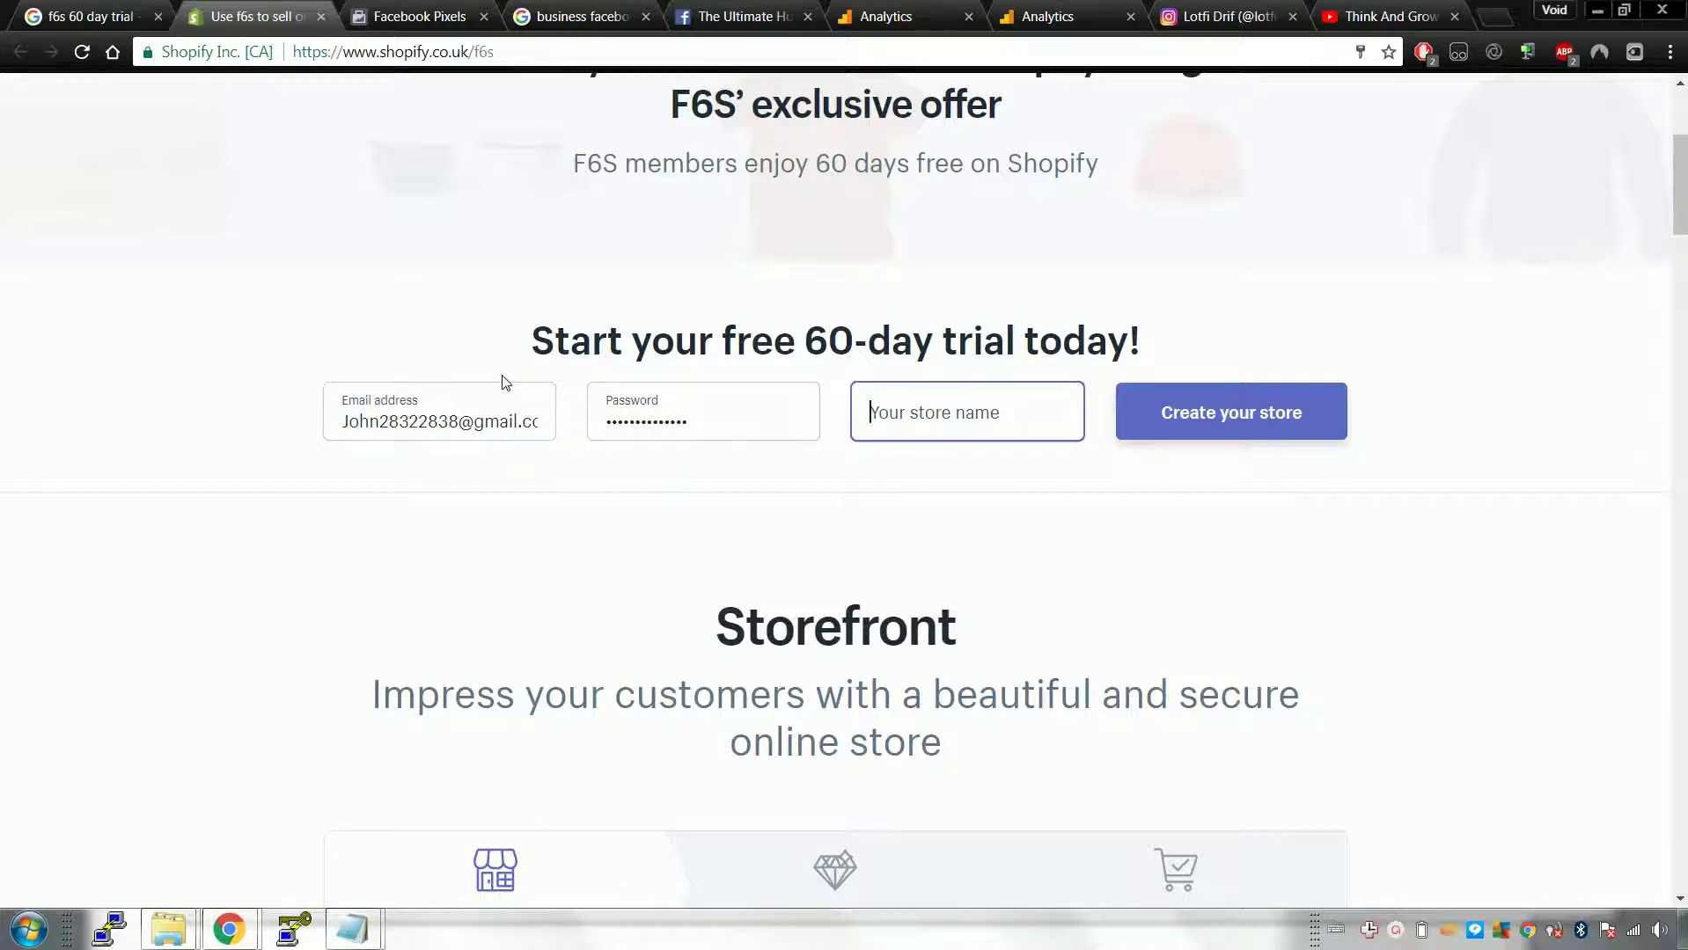
Name the store 'Millionaire Store Owner' and create it.
type("Shopif")
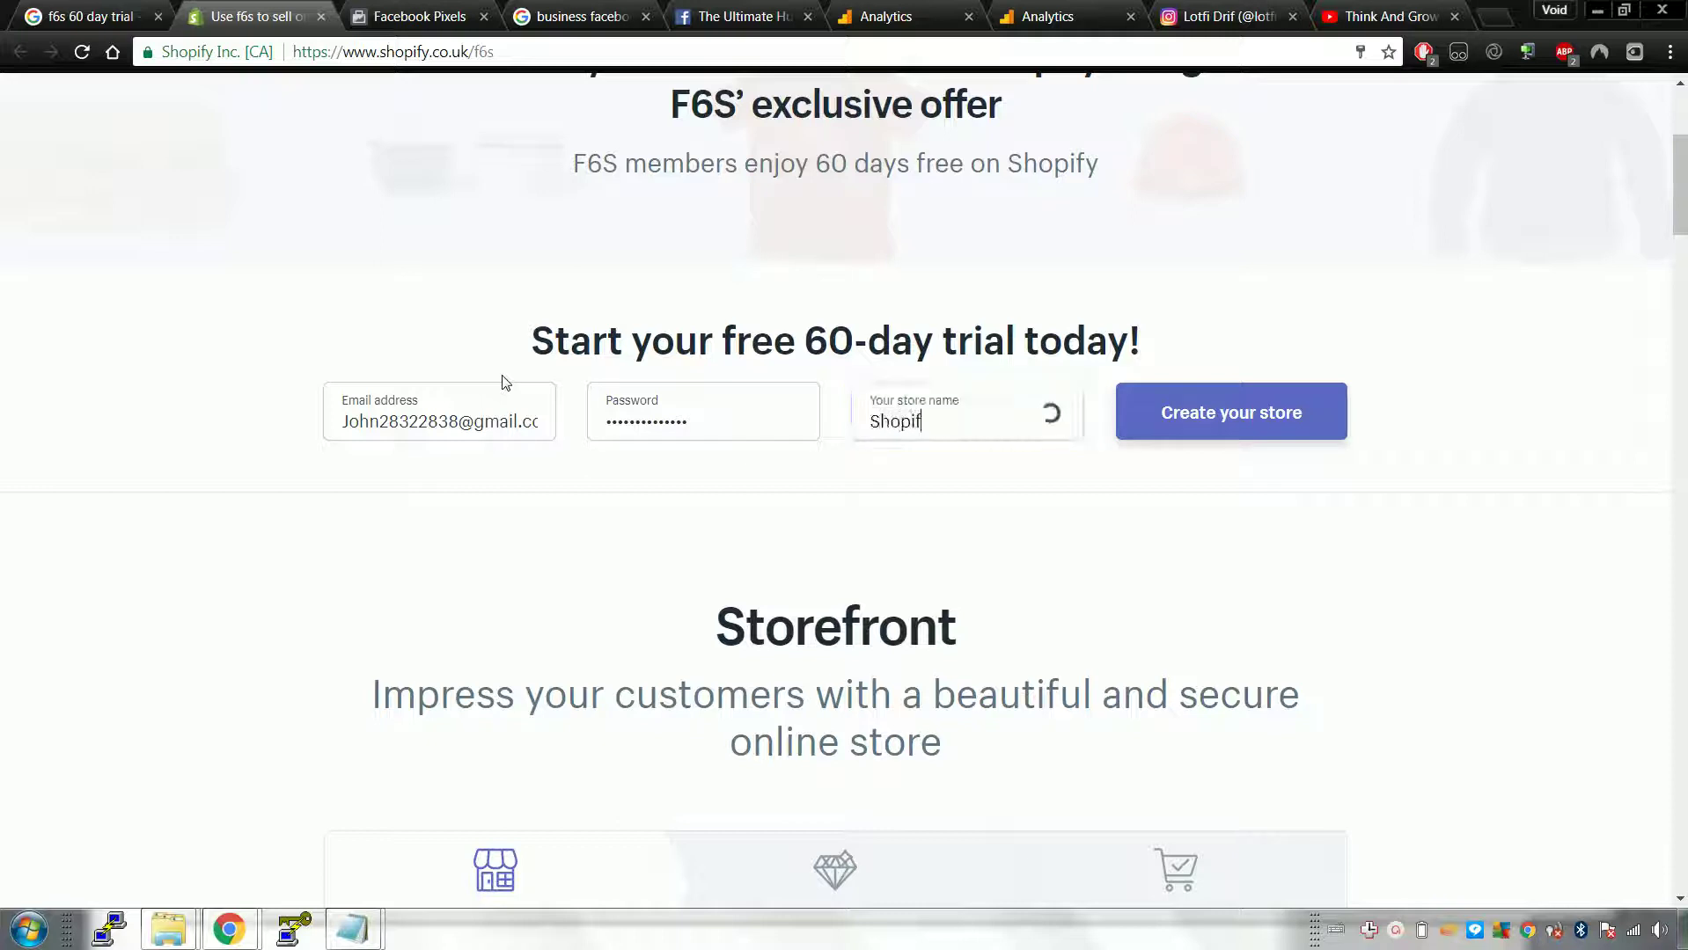
type("y Millionaire")
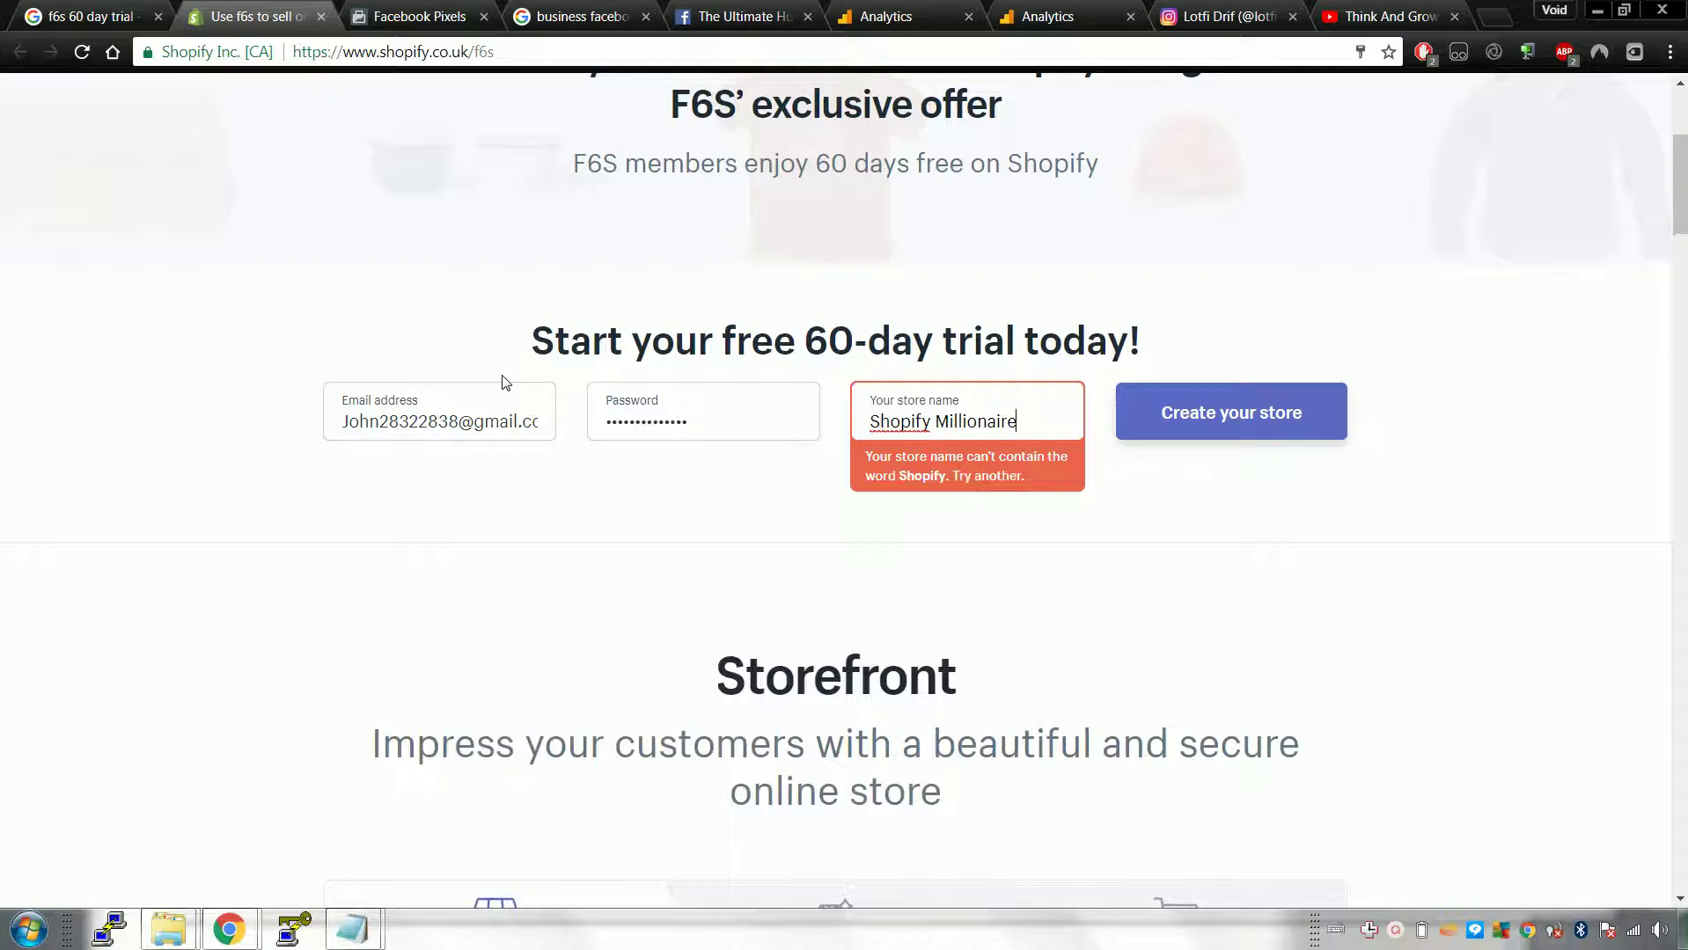
type(" Store")
double_click(901, 423)
key("BackSpace")
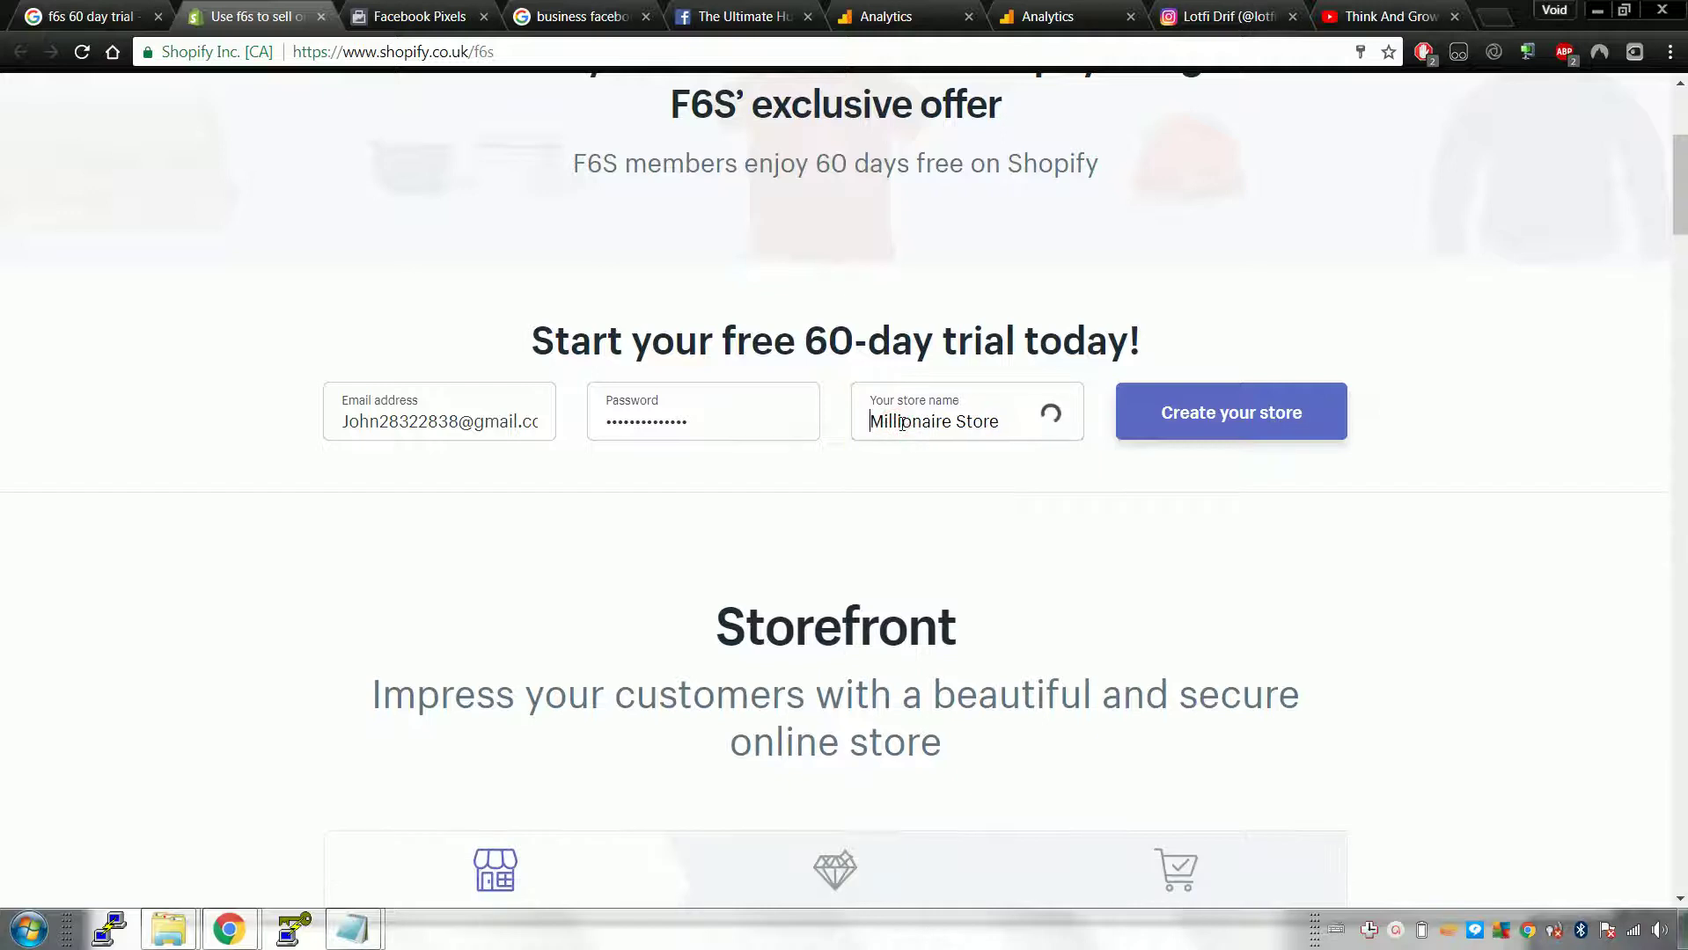
type("0")
type("wner")
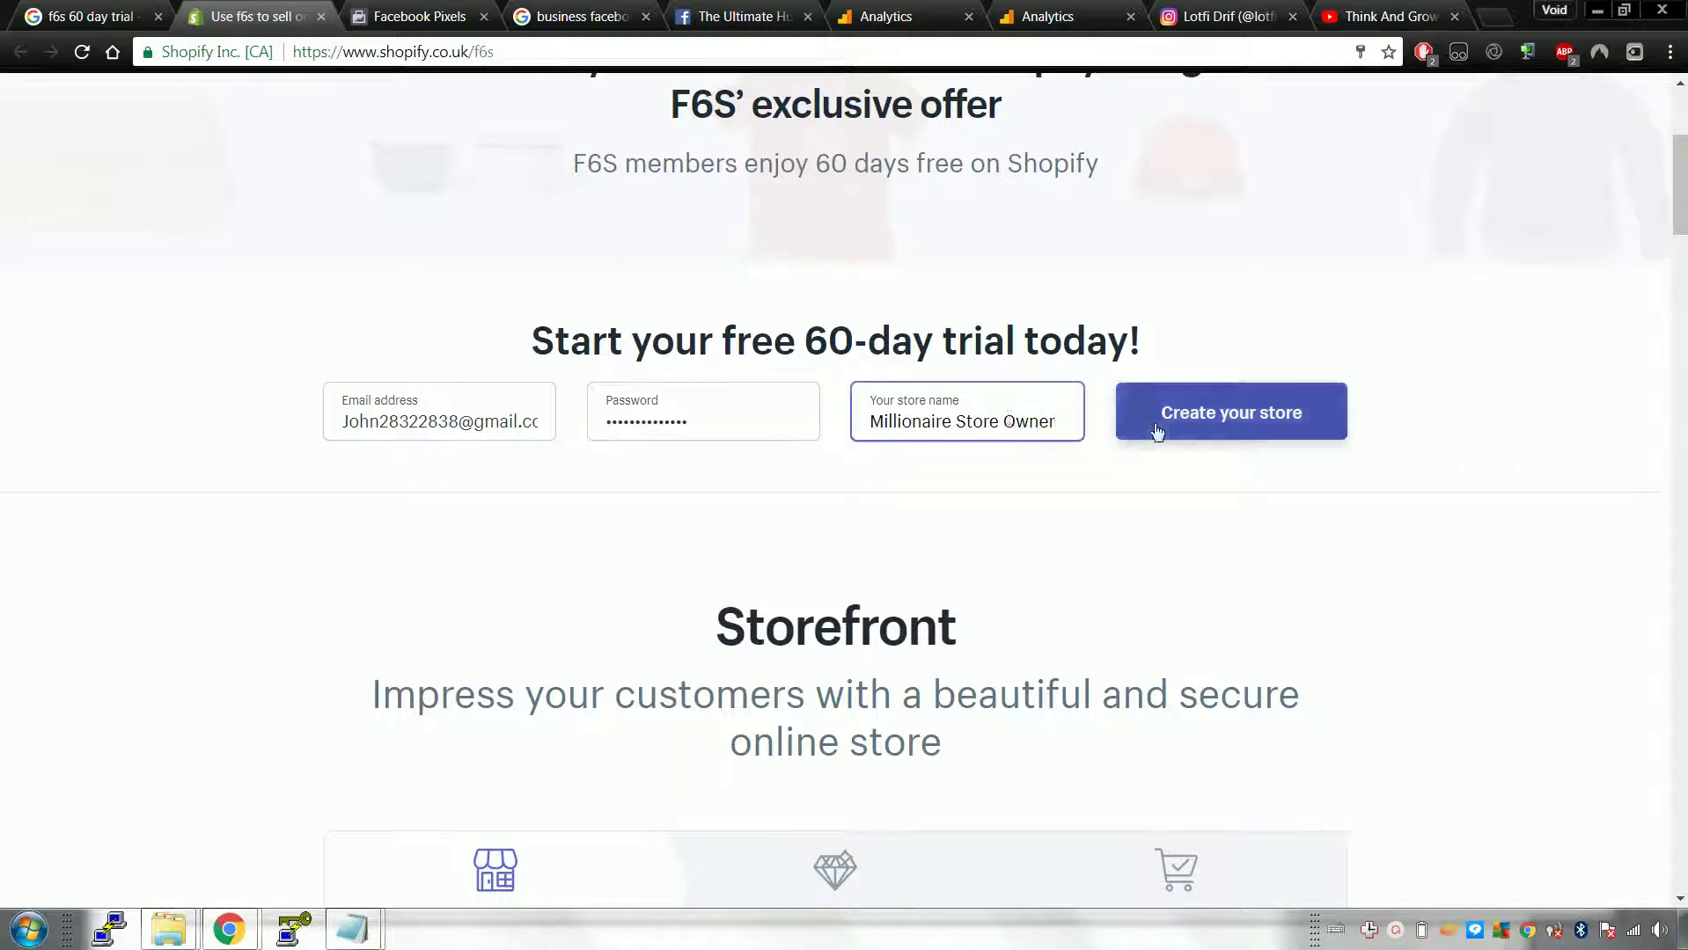
left_click(1187, 435)
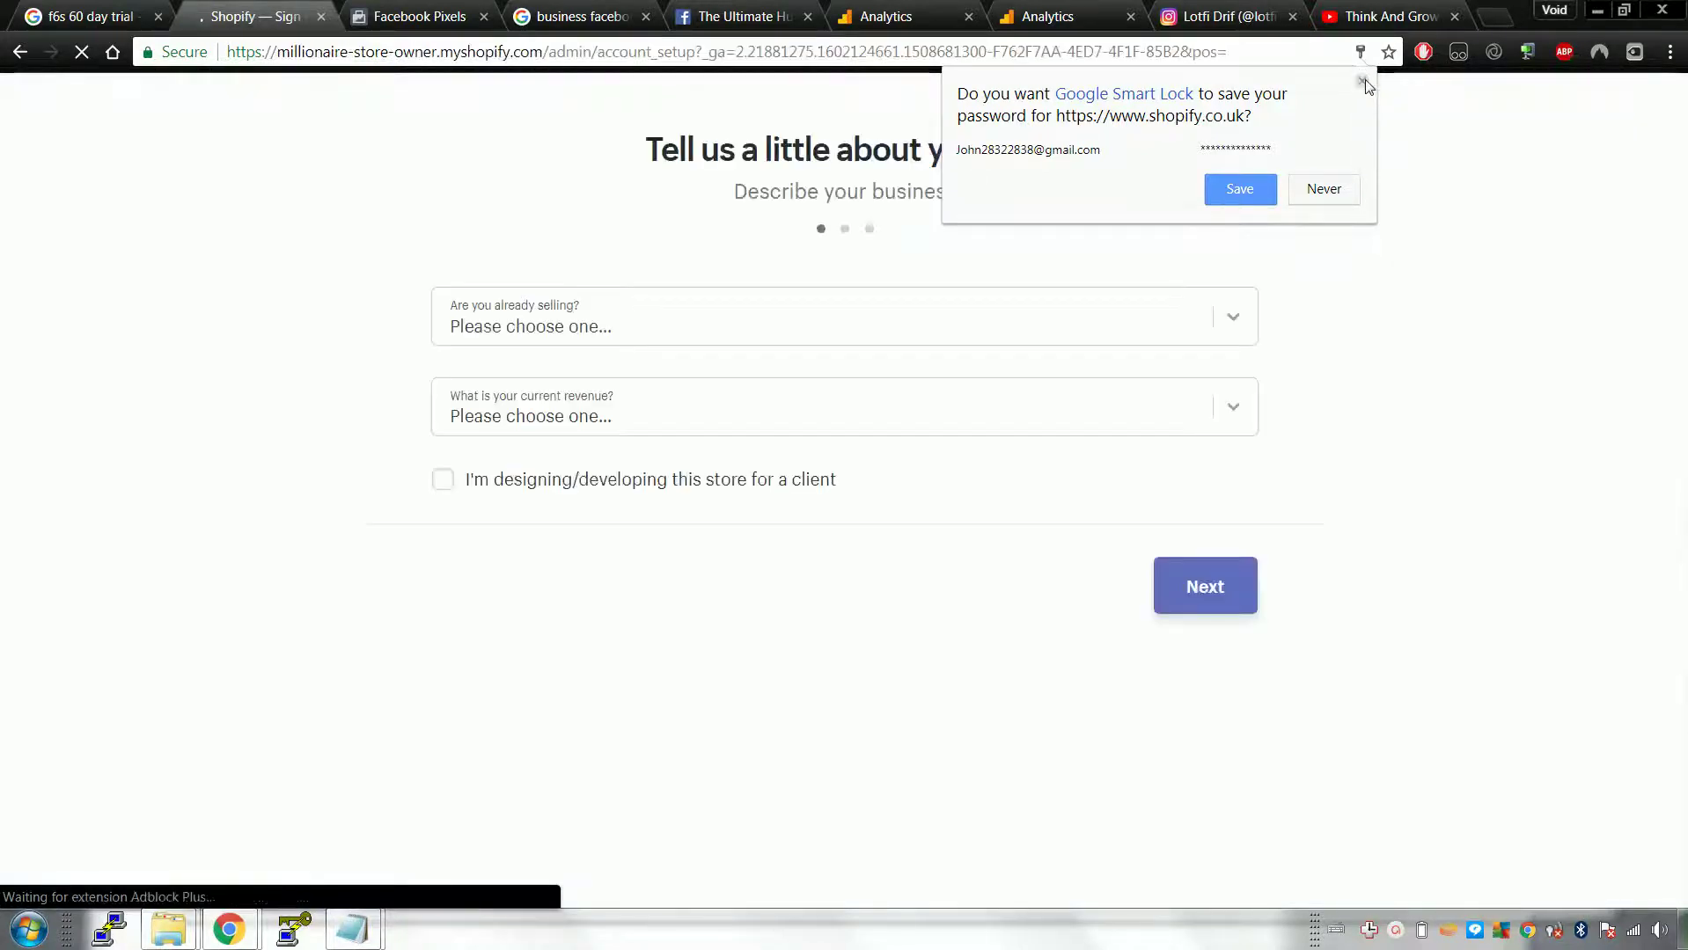
Answer not selling yet, just playing around, and revenue up to $5,000, then continue.
left_click(1358, 80)
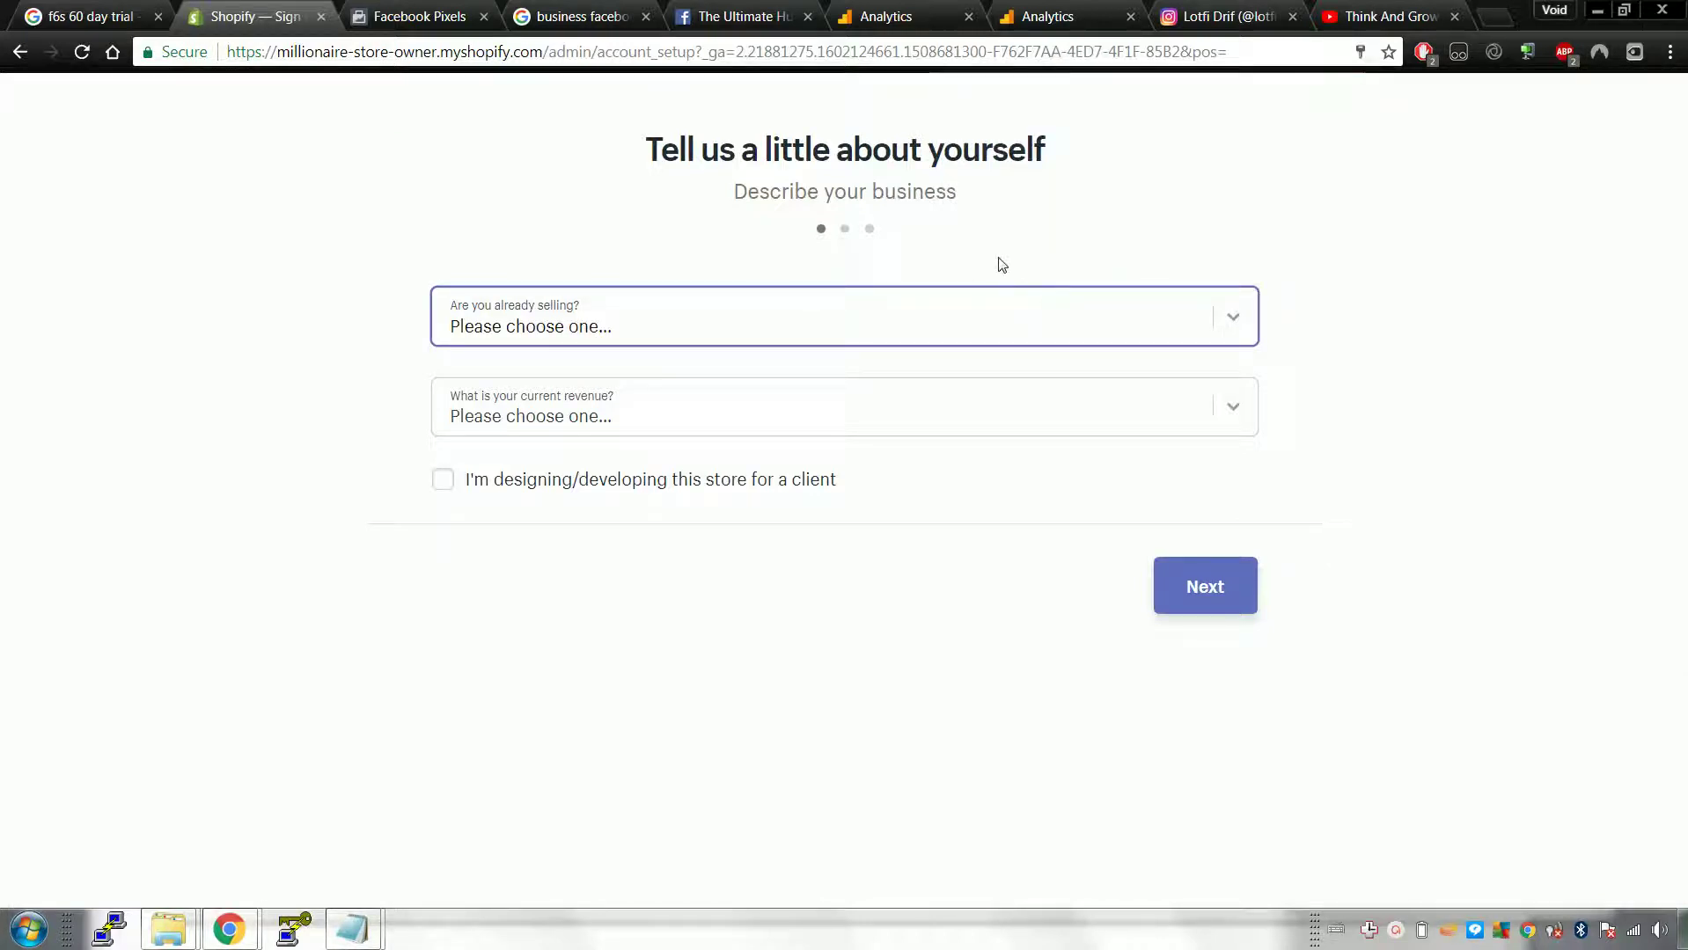
left_click(1005, 317)
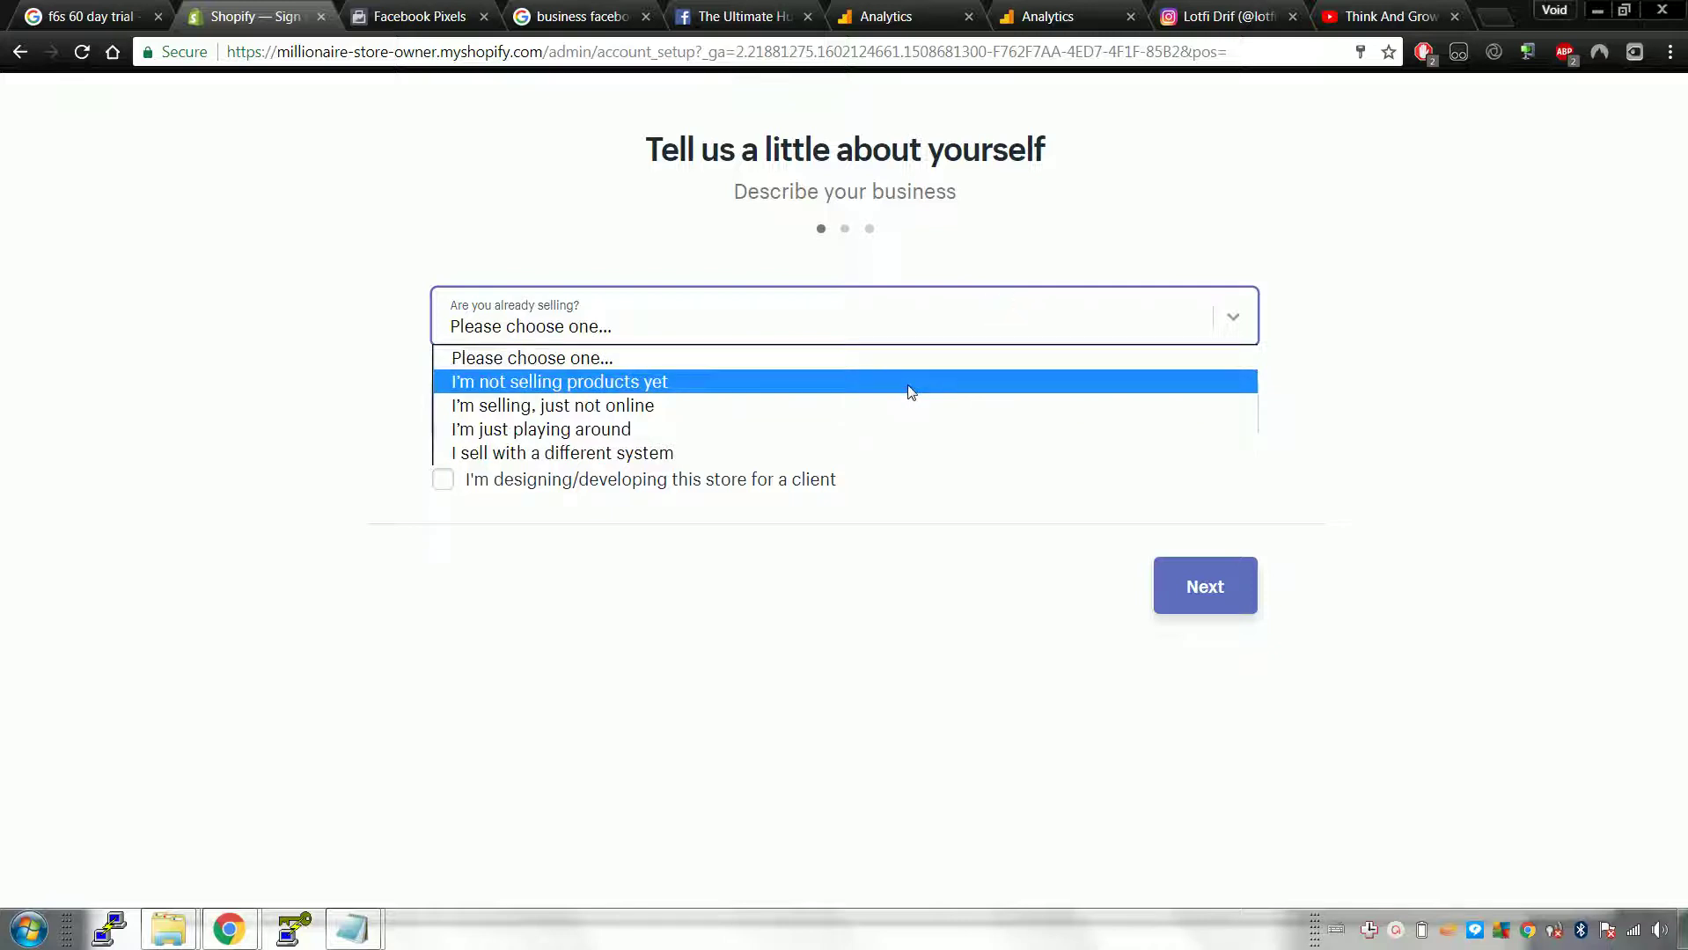
left_click(714, 393)
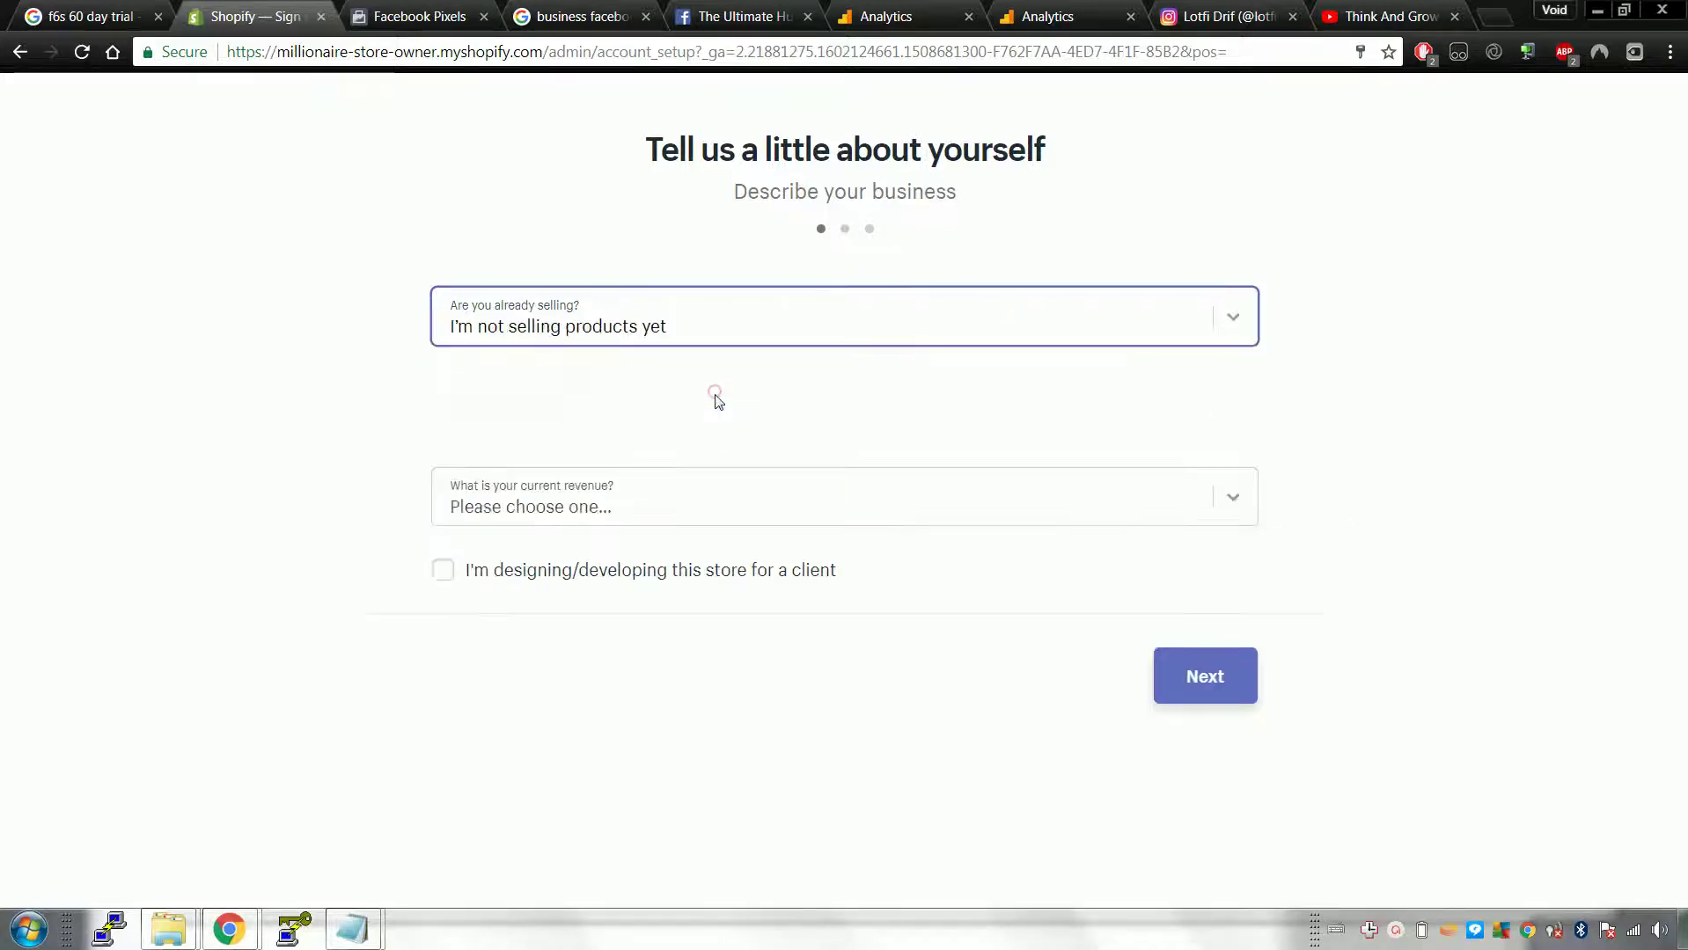
left_click(681, 391)
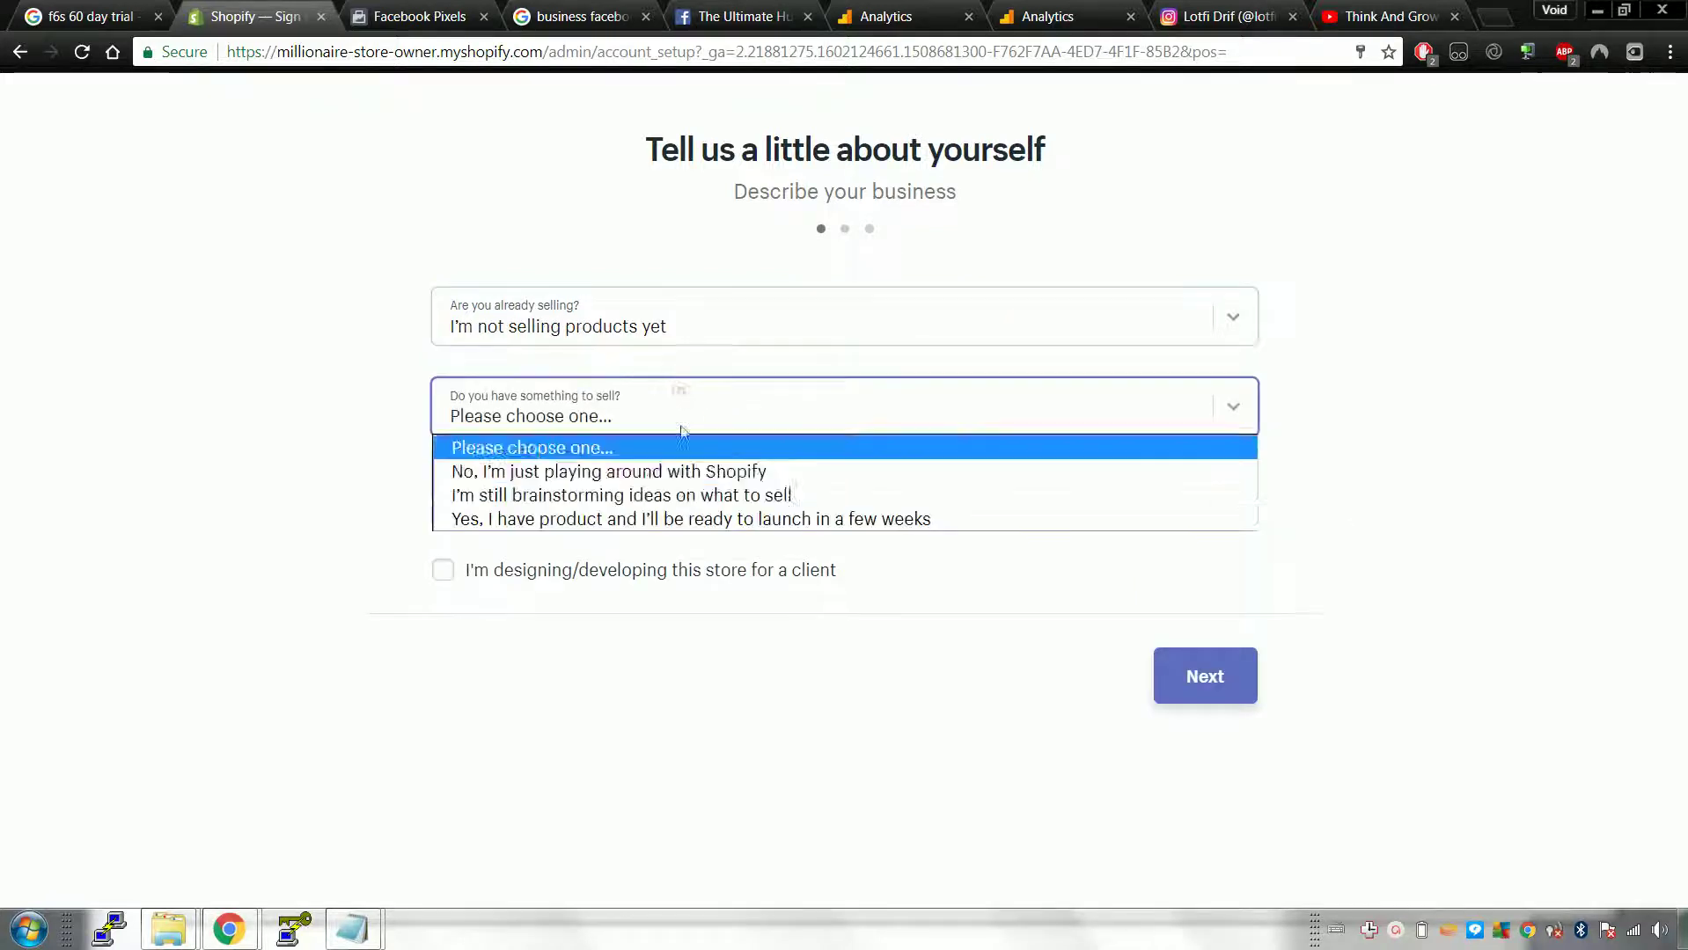
left_click(696, 479)
left_click(708, 505)
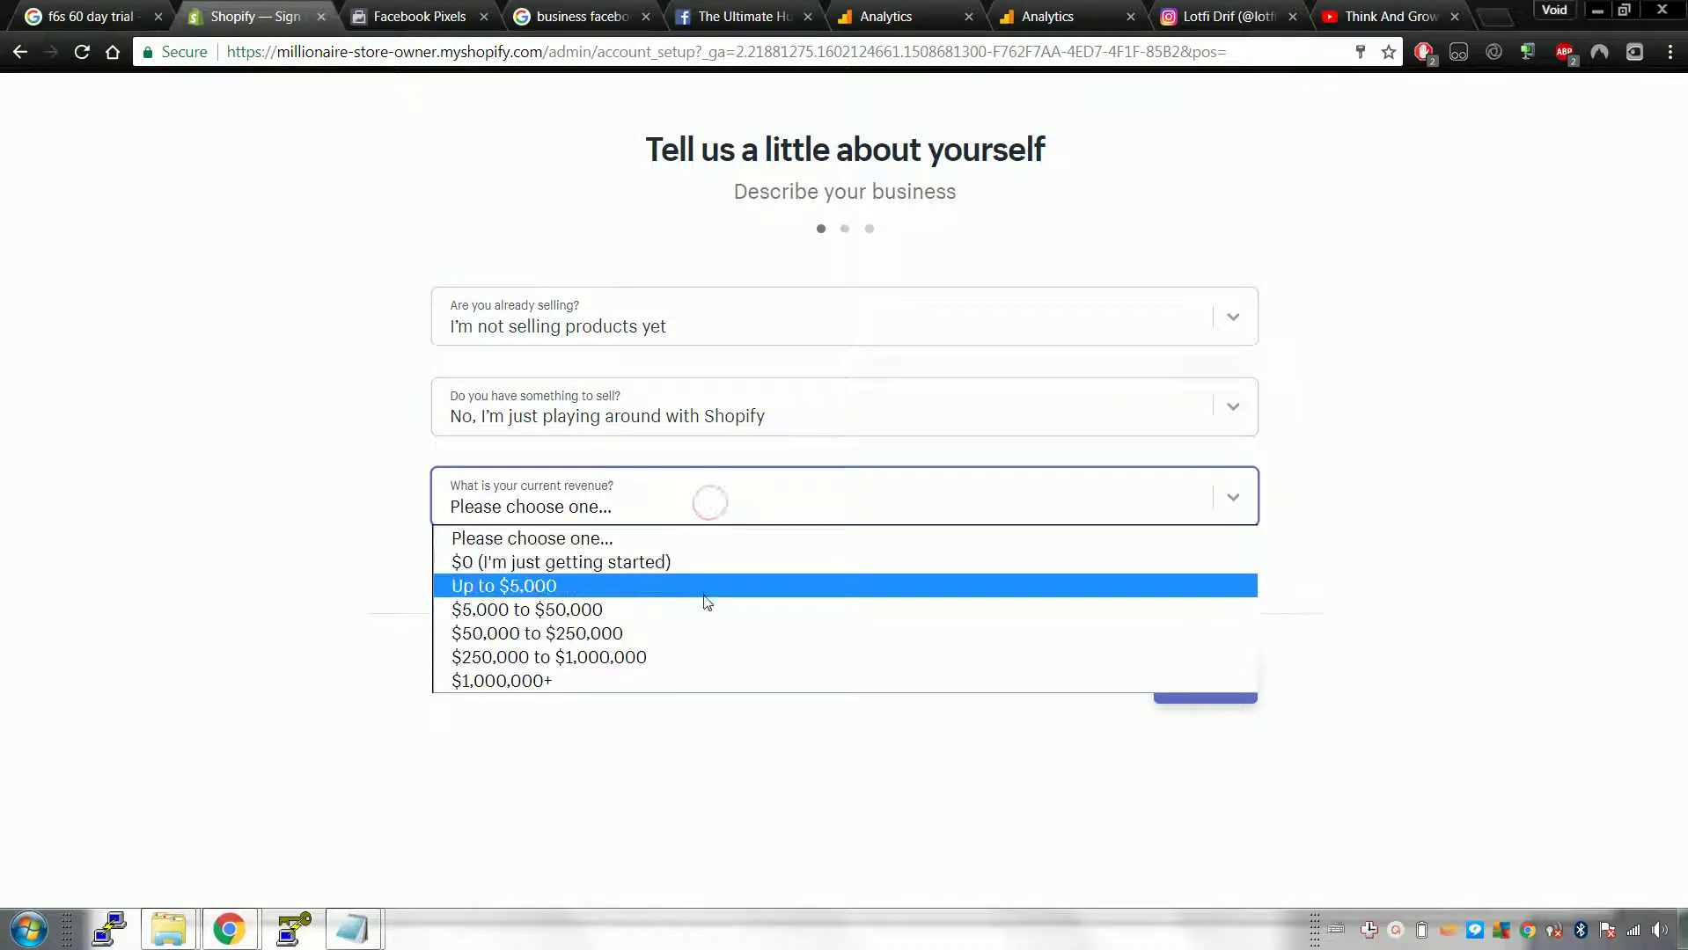
left_click(717, 590)
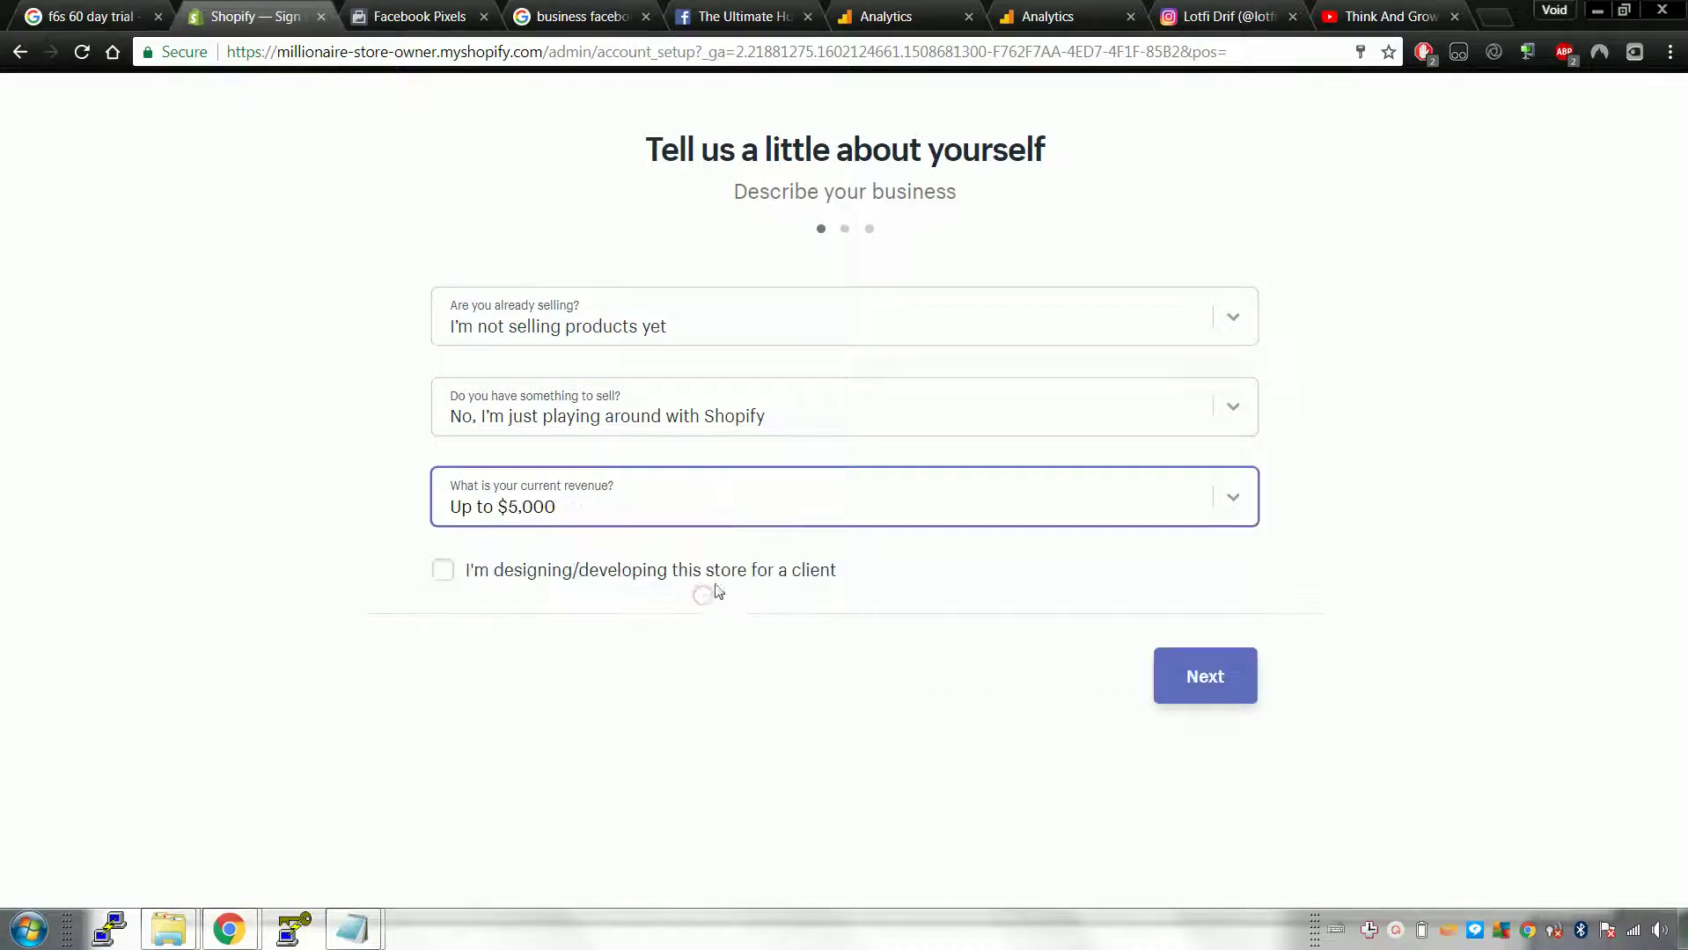
left_click(1205, 677)
Enter the owner's first and last name in the business address form.
scroll(526, 260, "down", 1)
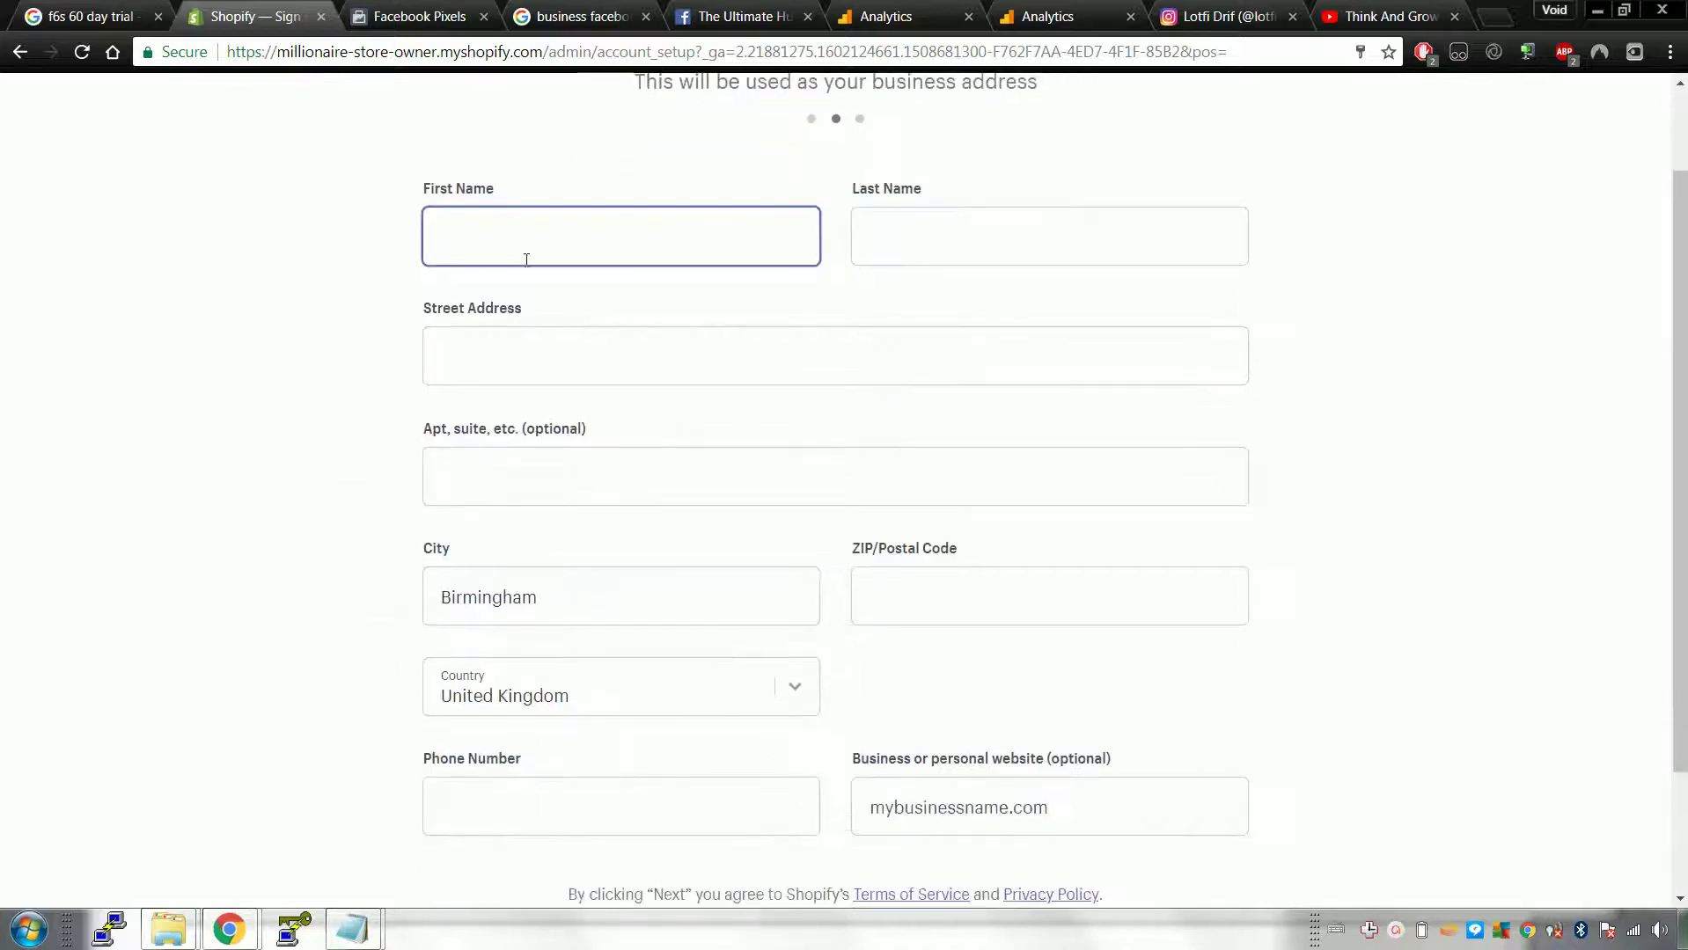
key("Tab")
key("Tab")
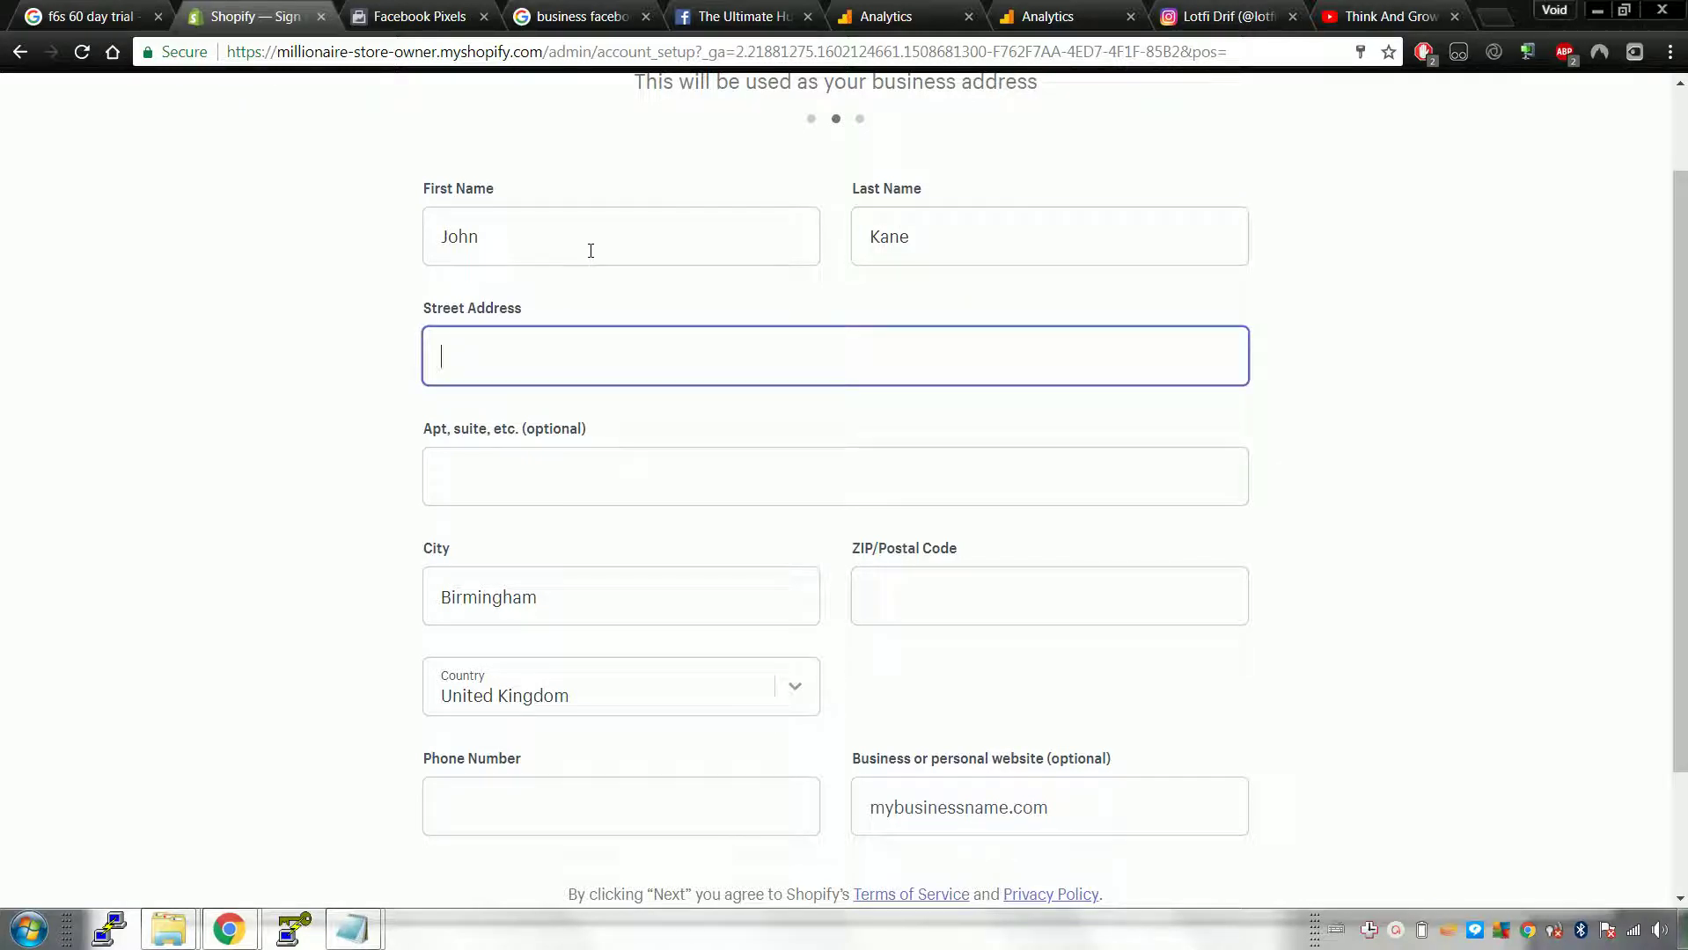
Fill in the street, apartment, postal code and phone number, then continue to themes.
type("assddsajk")
key("Tab")
type("asdsajkj")
key("Tab")
key("Tab")
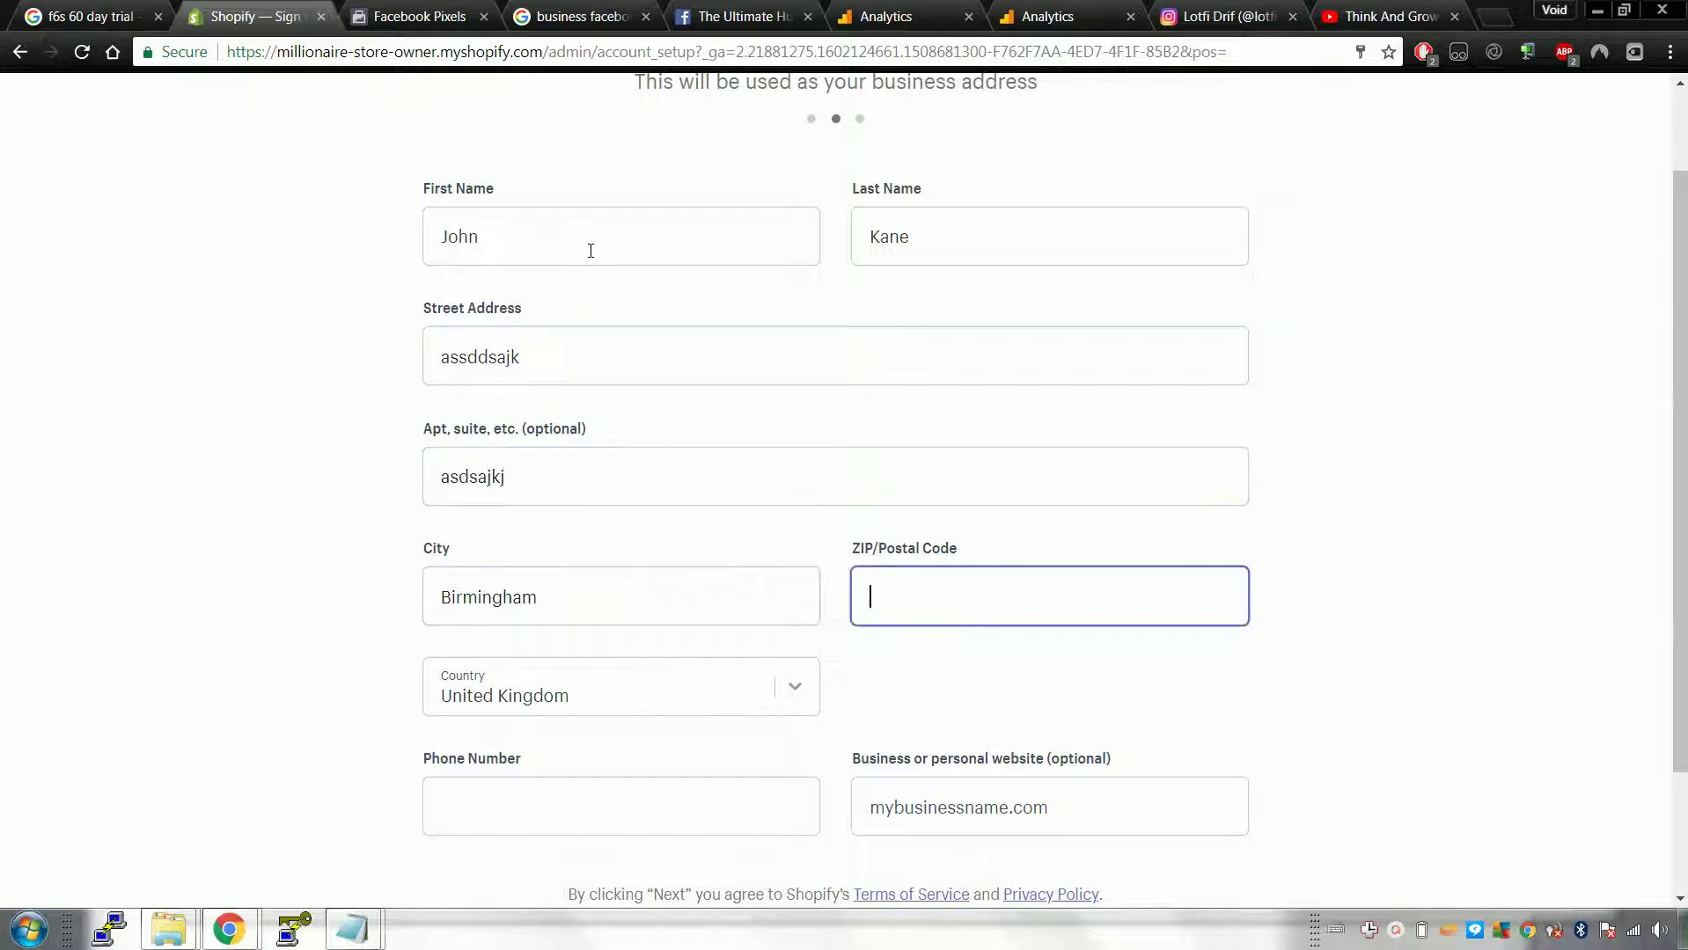
scroll(591, 251, "down", 2)
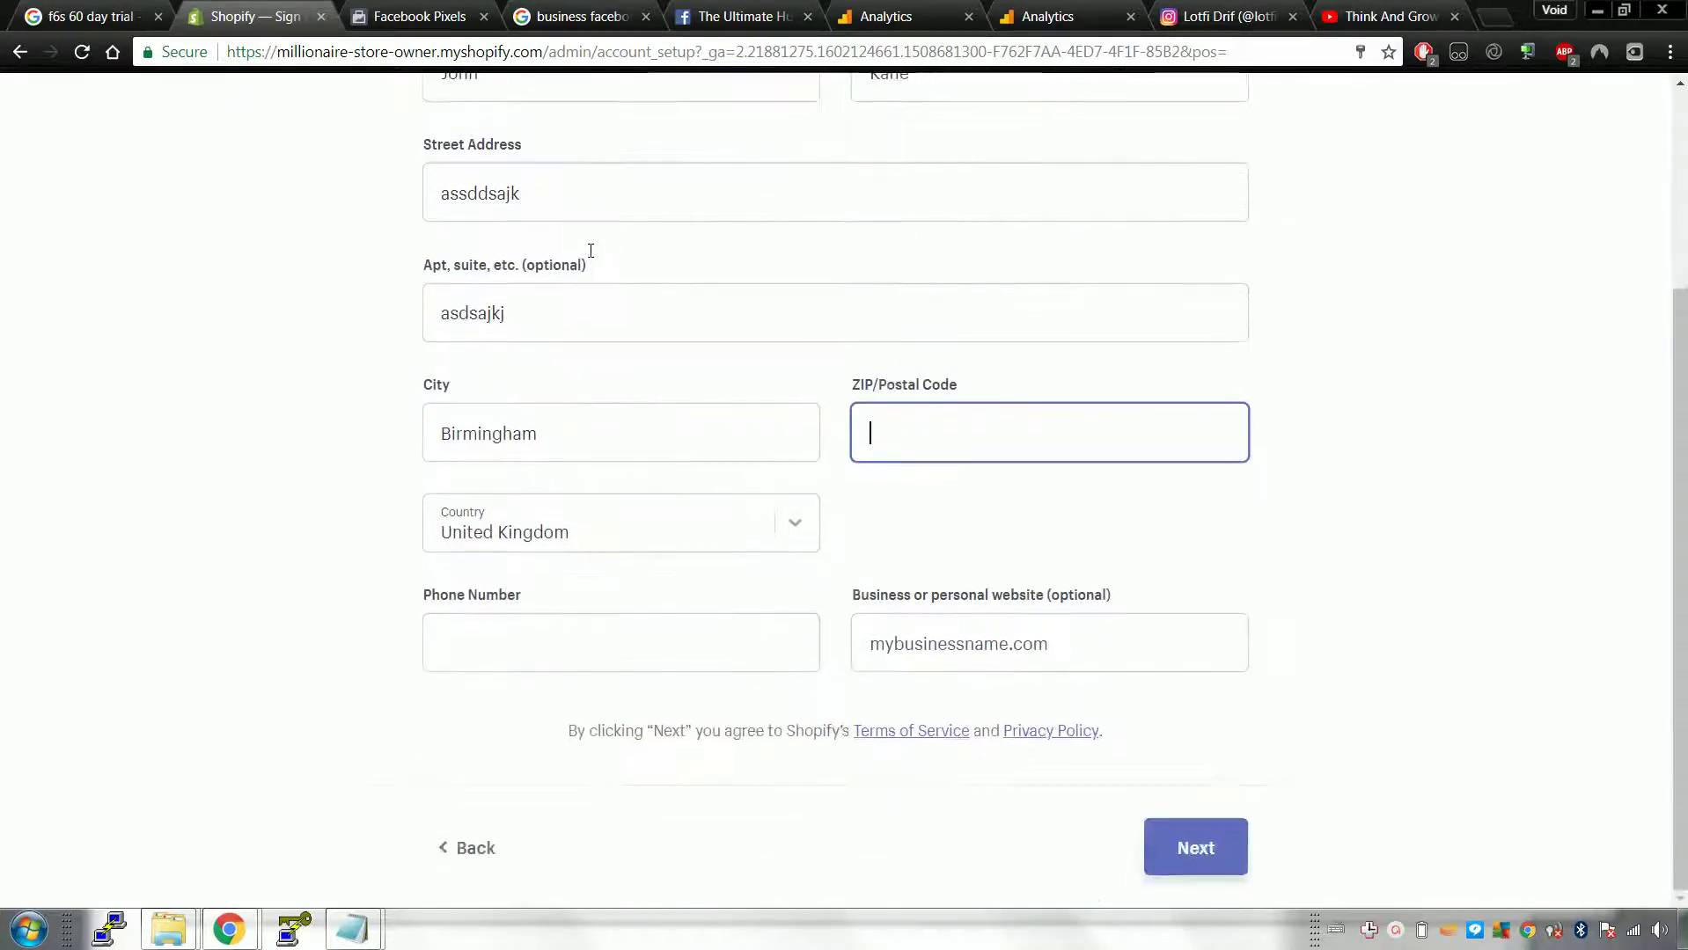
type("G78KU")
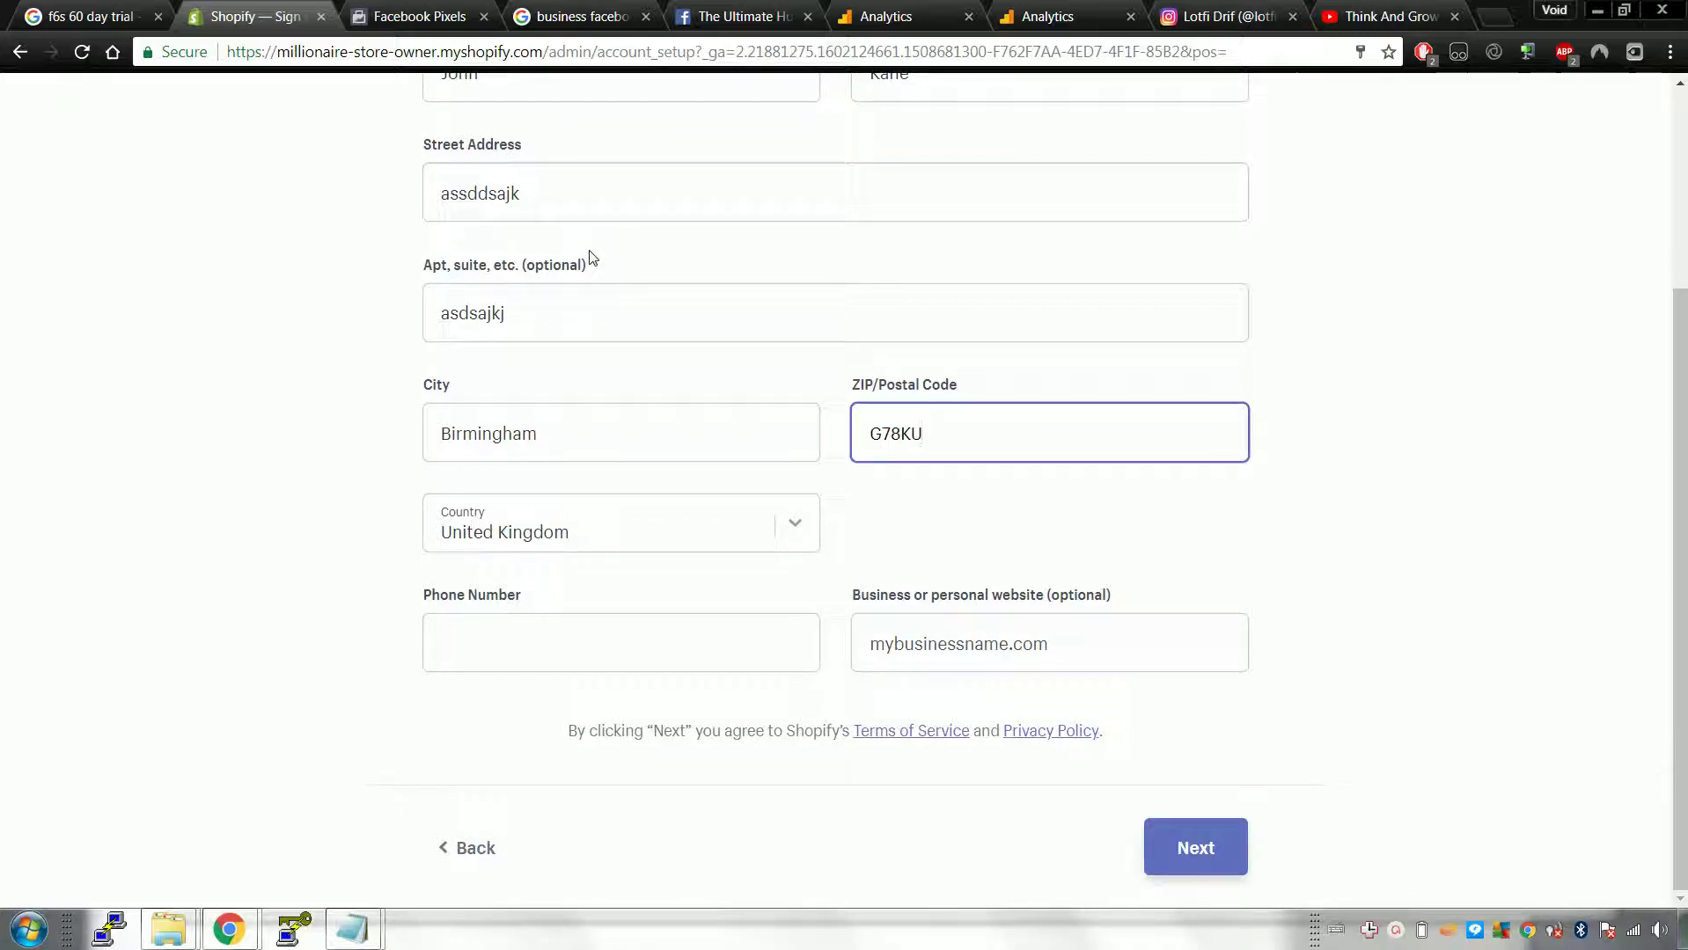
left_click(656, 659)
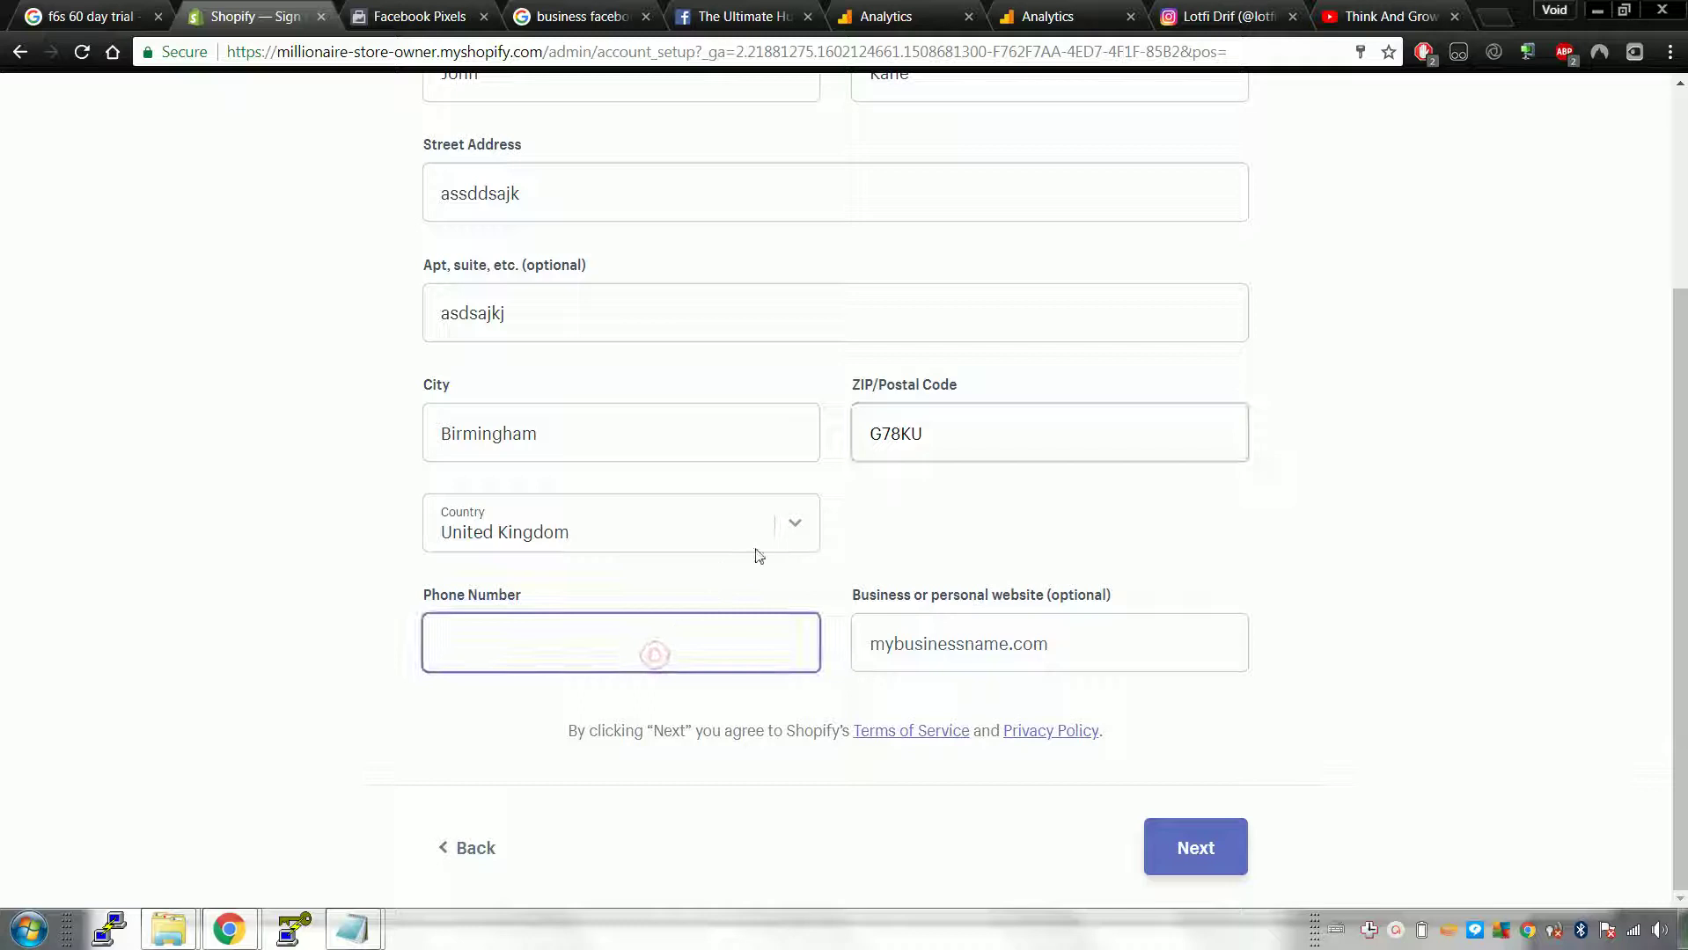
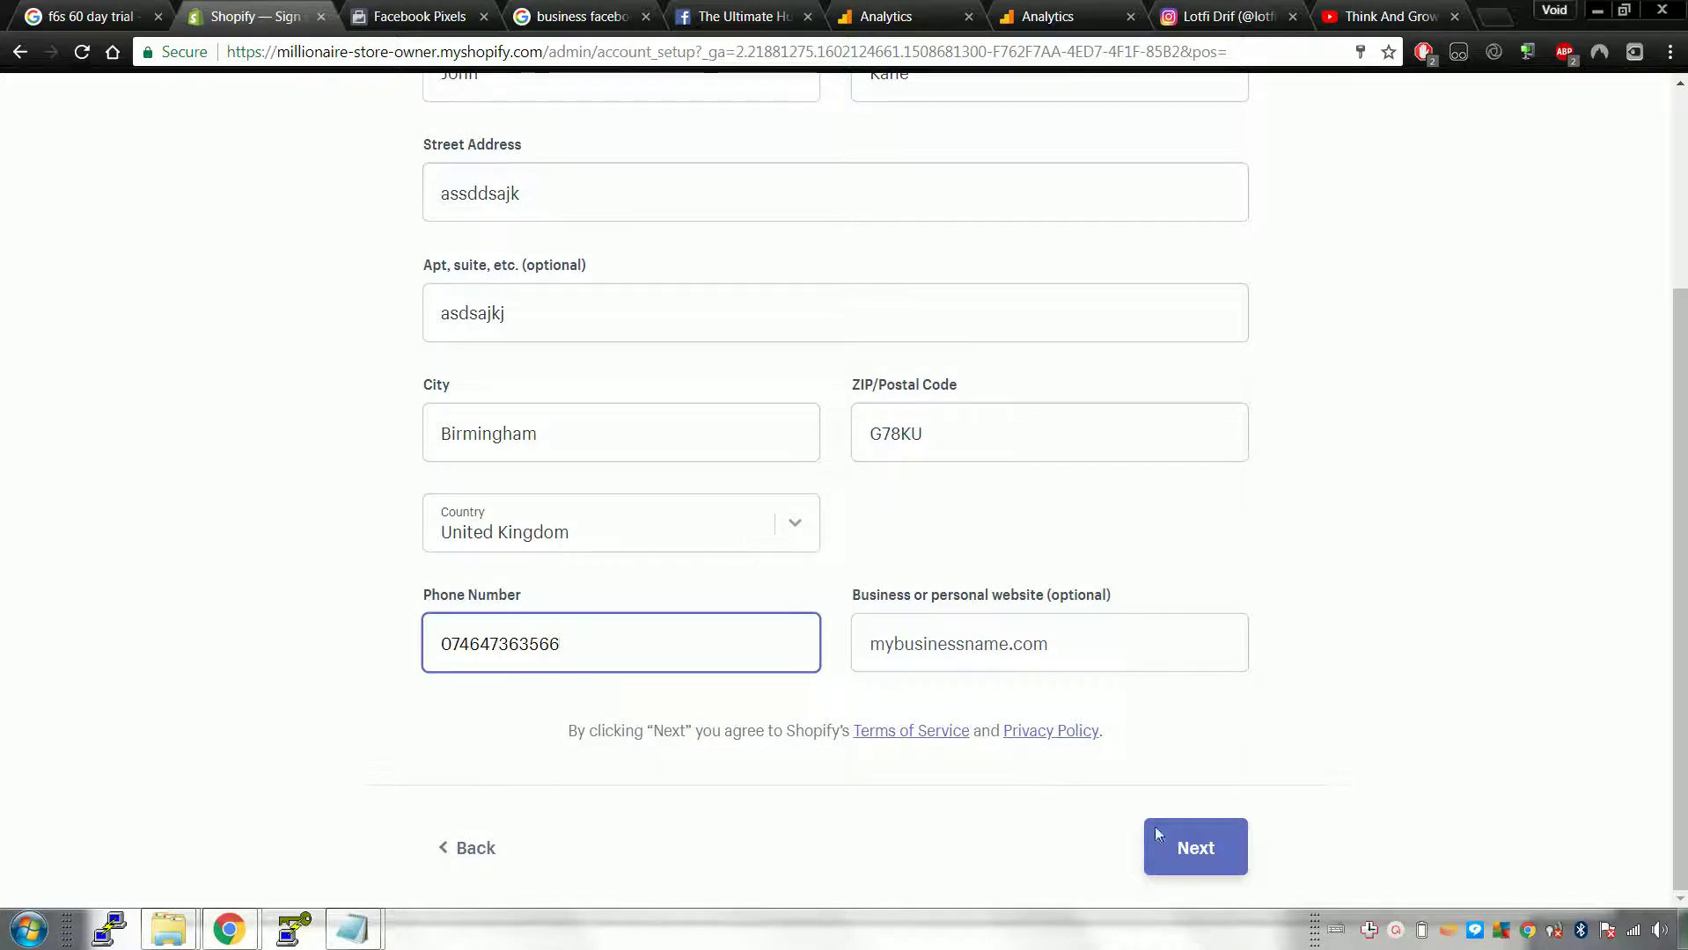
left_click(1162, 843)
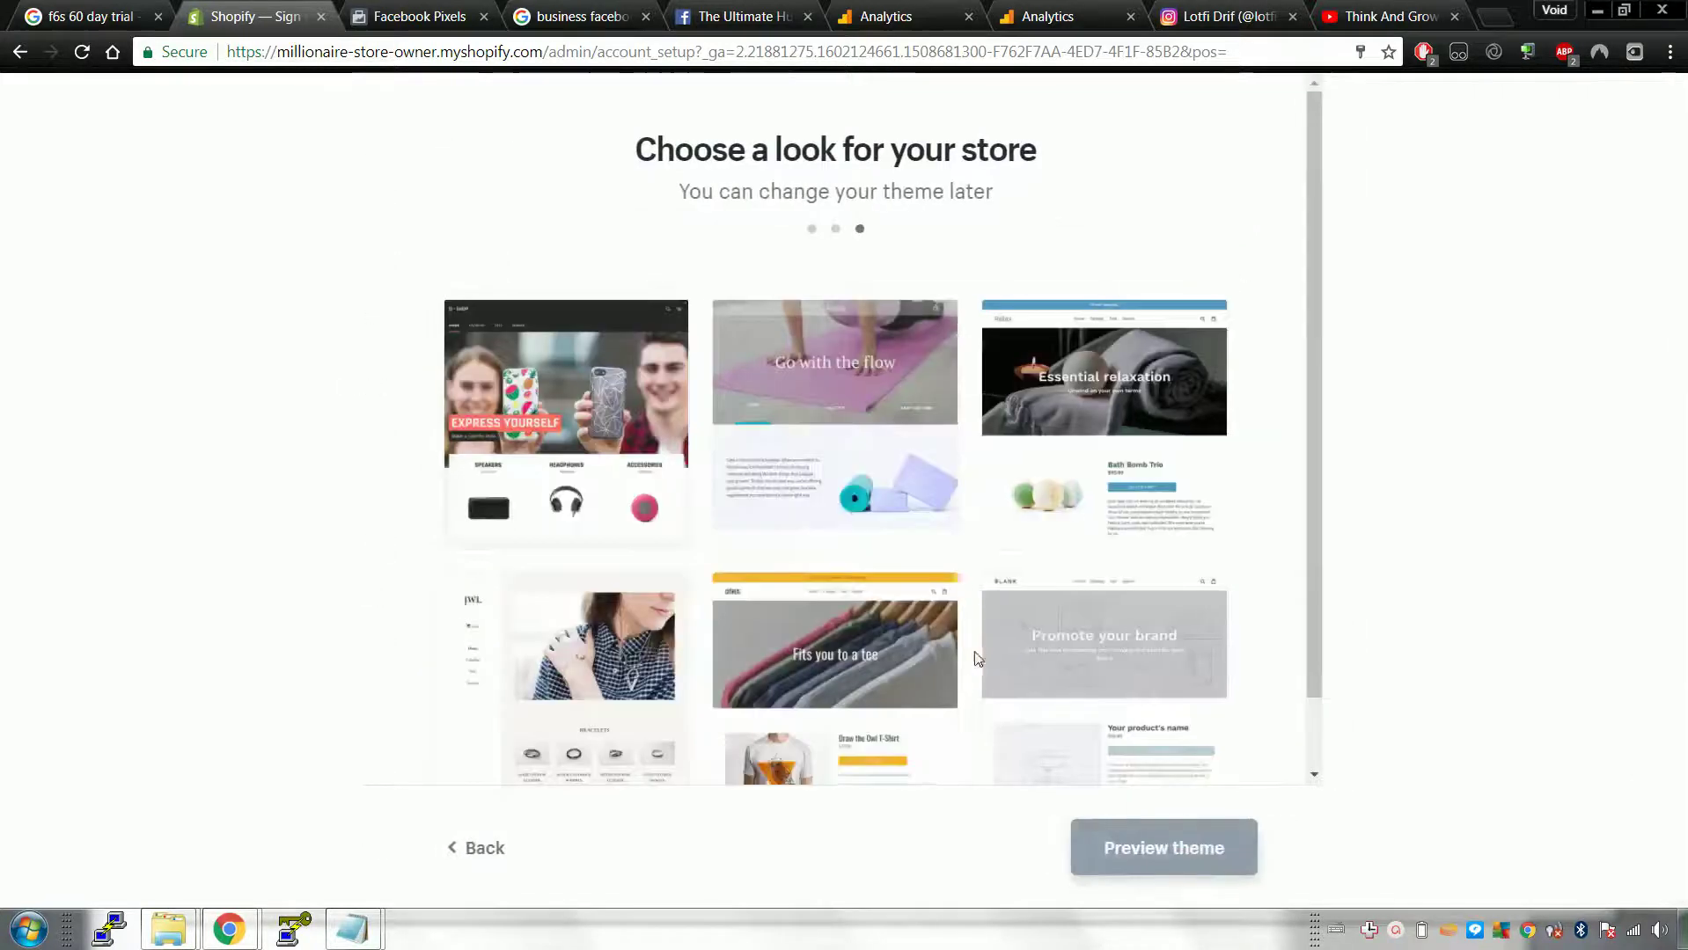
Pick the Express yourself theme and continue to the store admin home.
scroll(1066, 517, "down", 1)
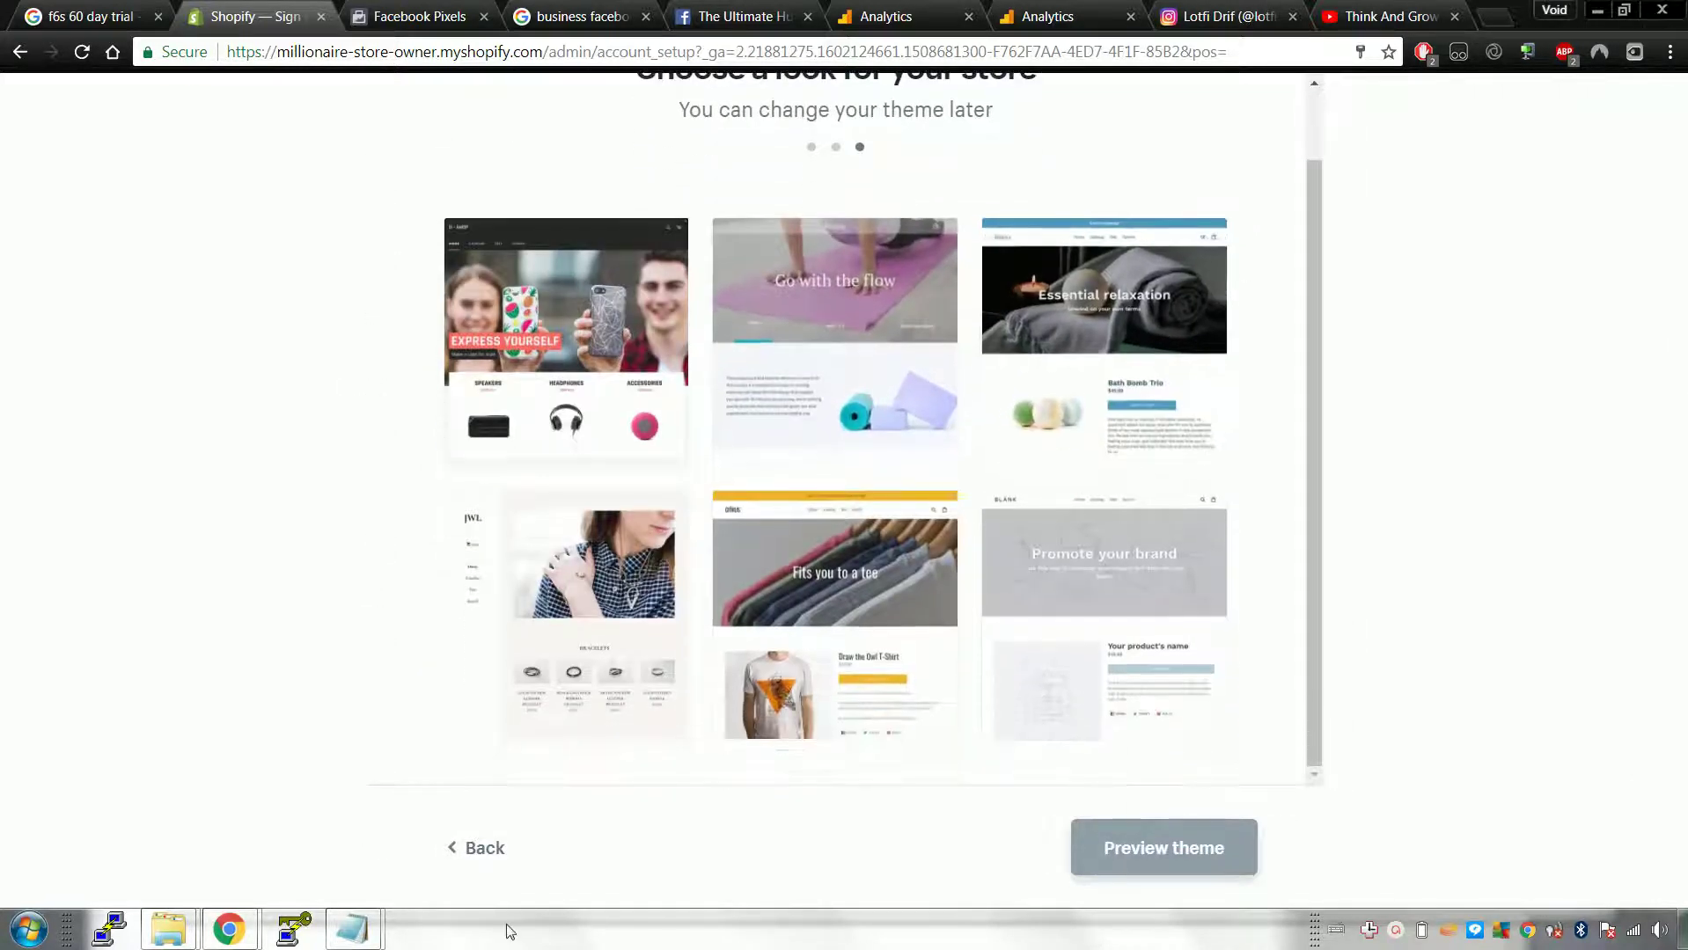
scroll(1091, 669, "up", 1)
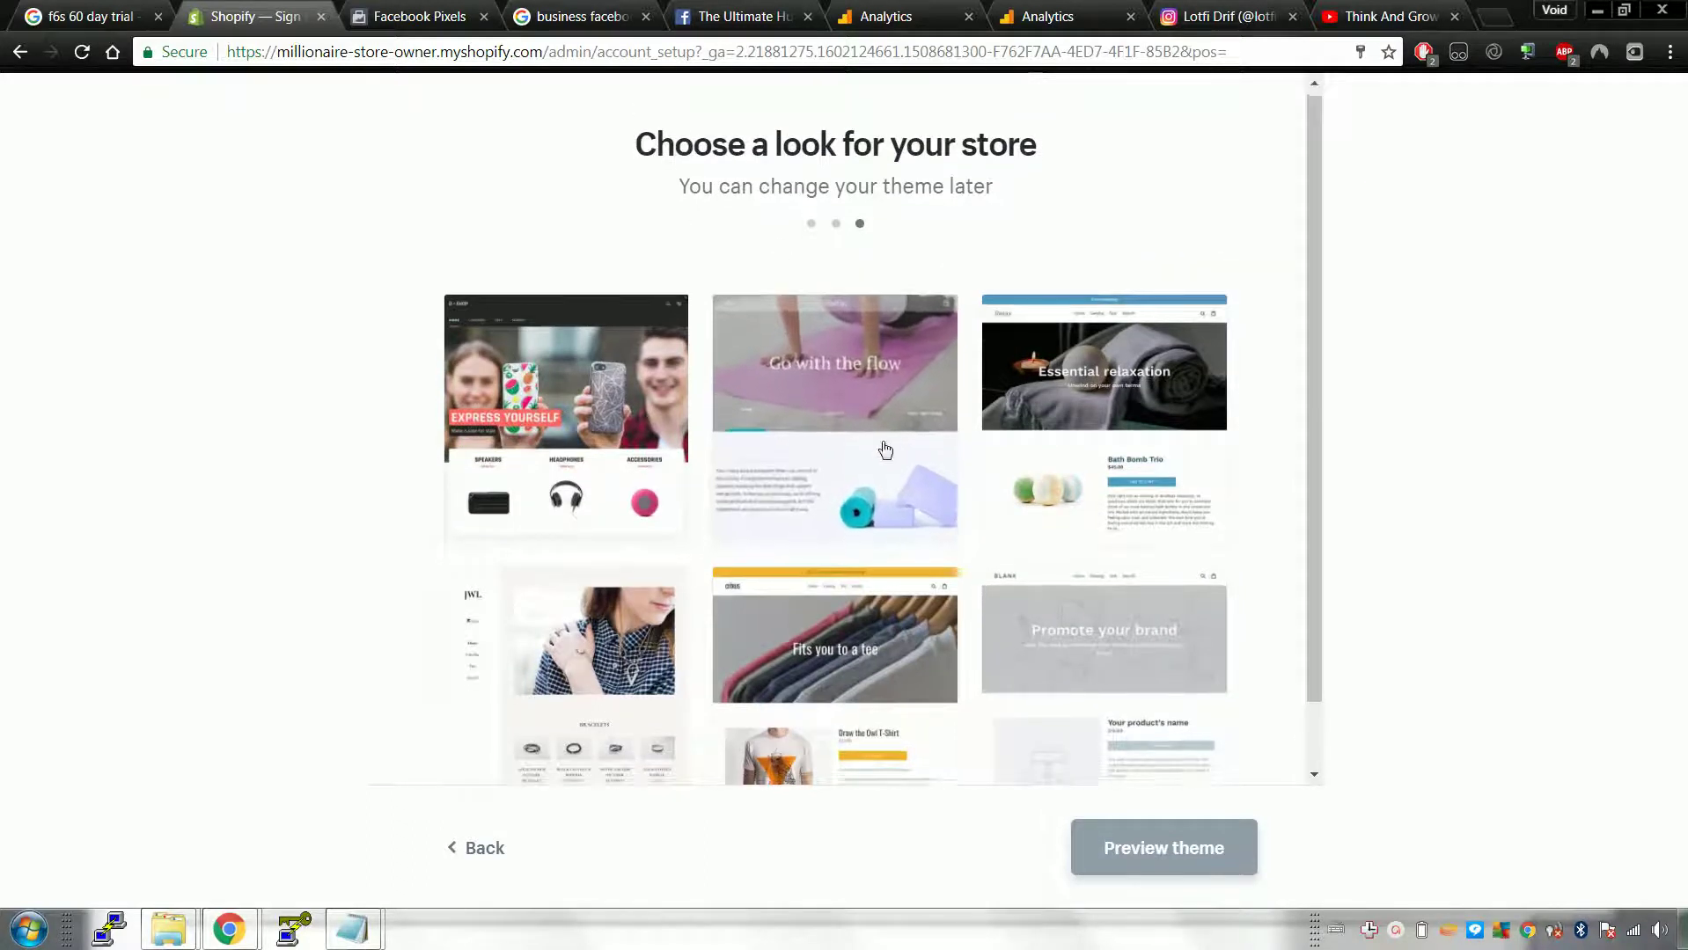
scroll(885, 448, "down", 1)
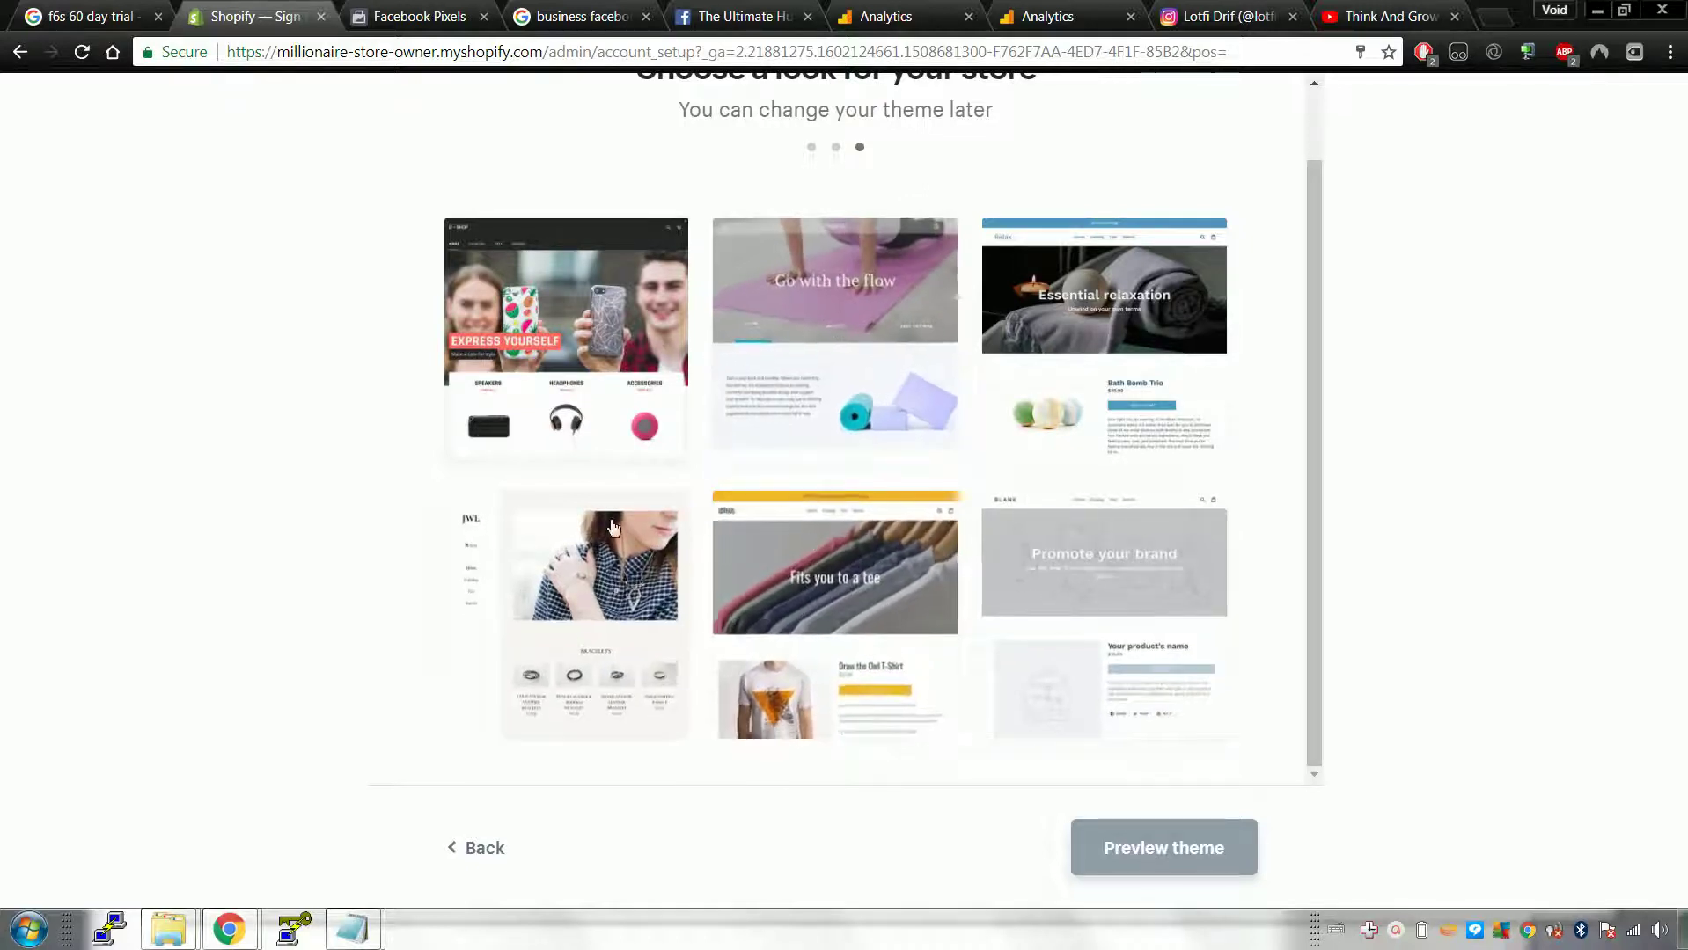
left_click(566, 343)
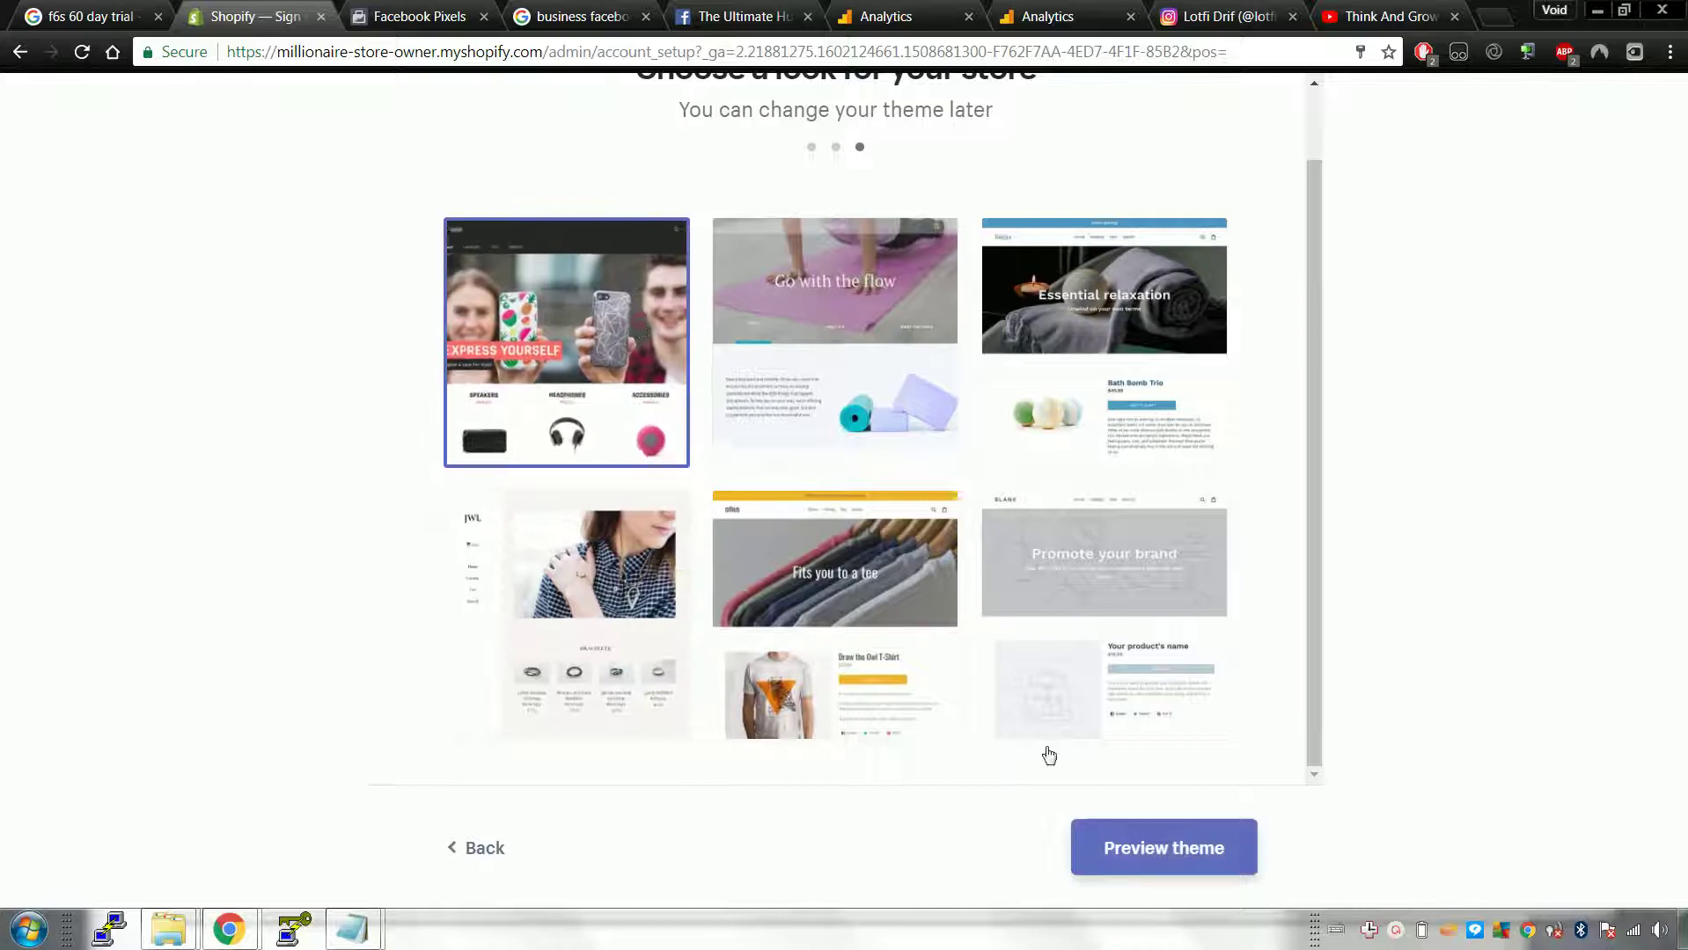
left_click(1203, 850)
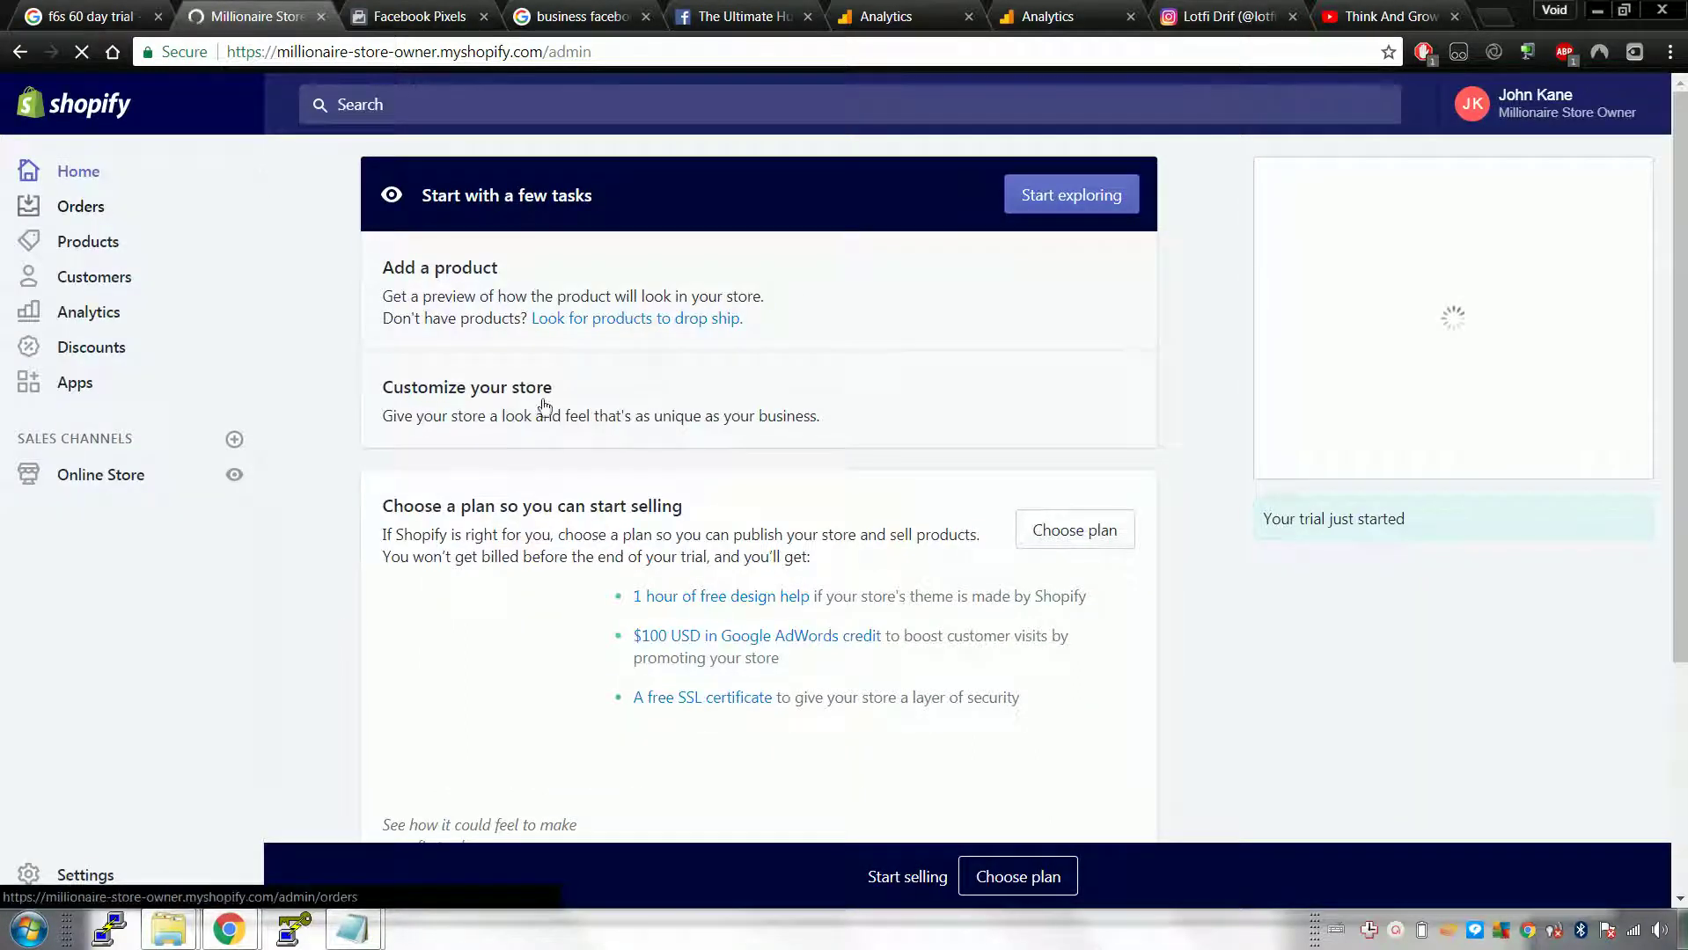
Check the store admin web address and close the f6s 60 day trial search tab.
scroll(546, 405, "down", 2)
scroll(545, 404, "down", 2)
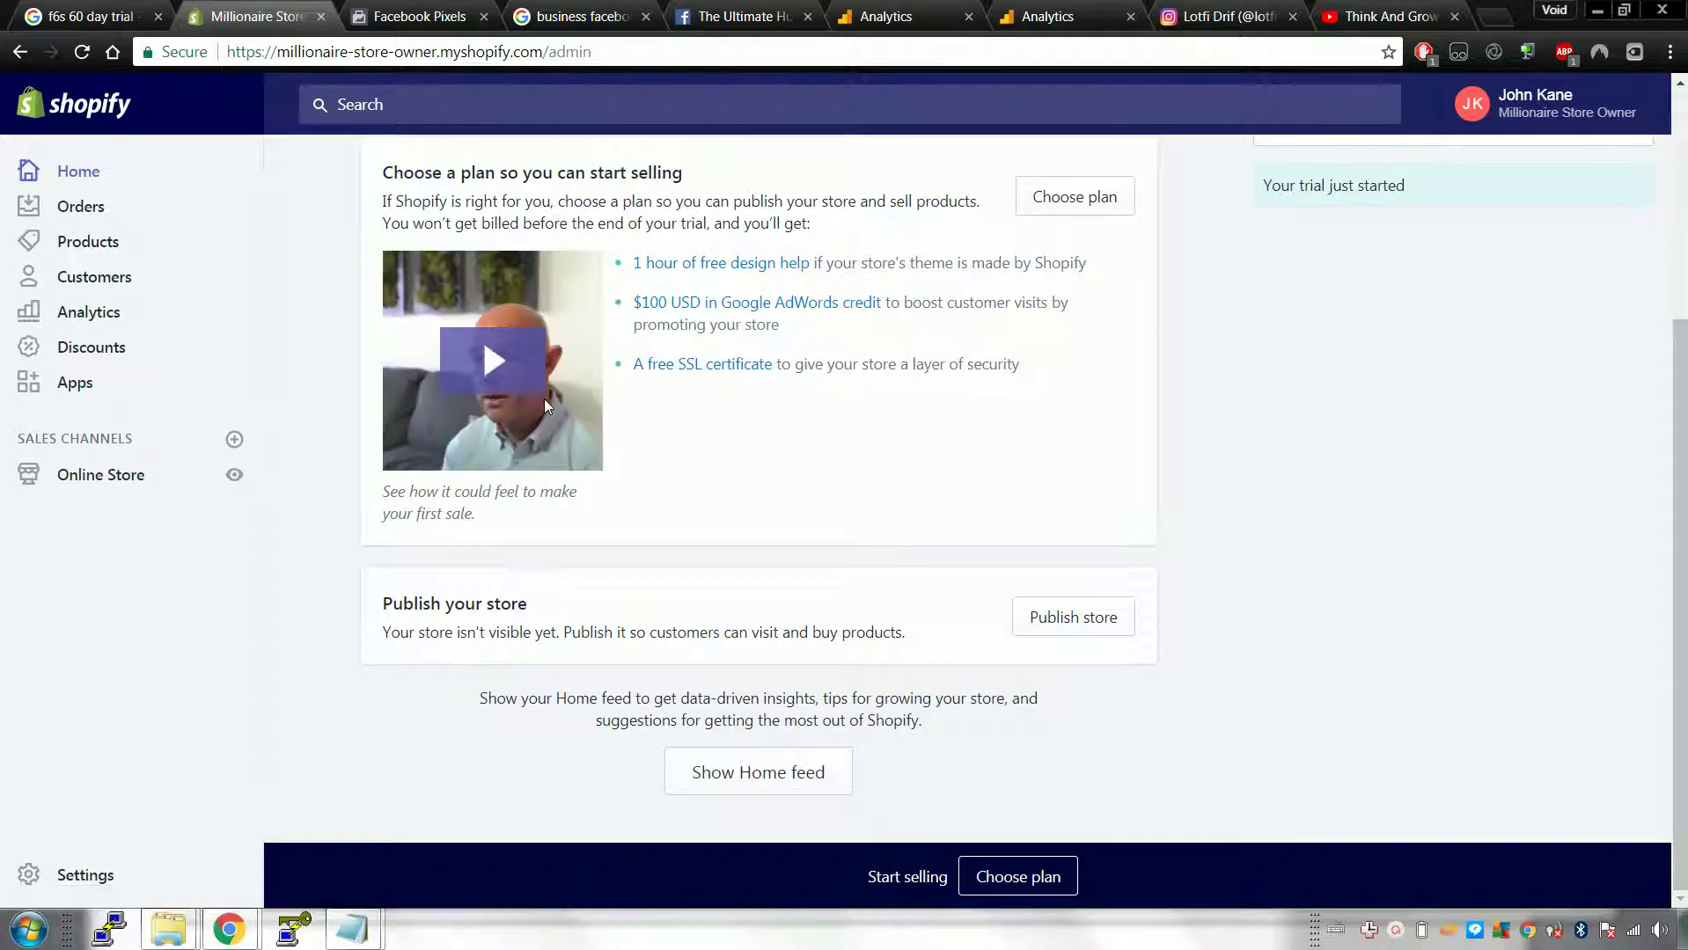
scroll(543, 399, "up", 4)
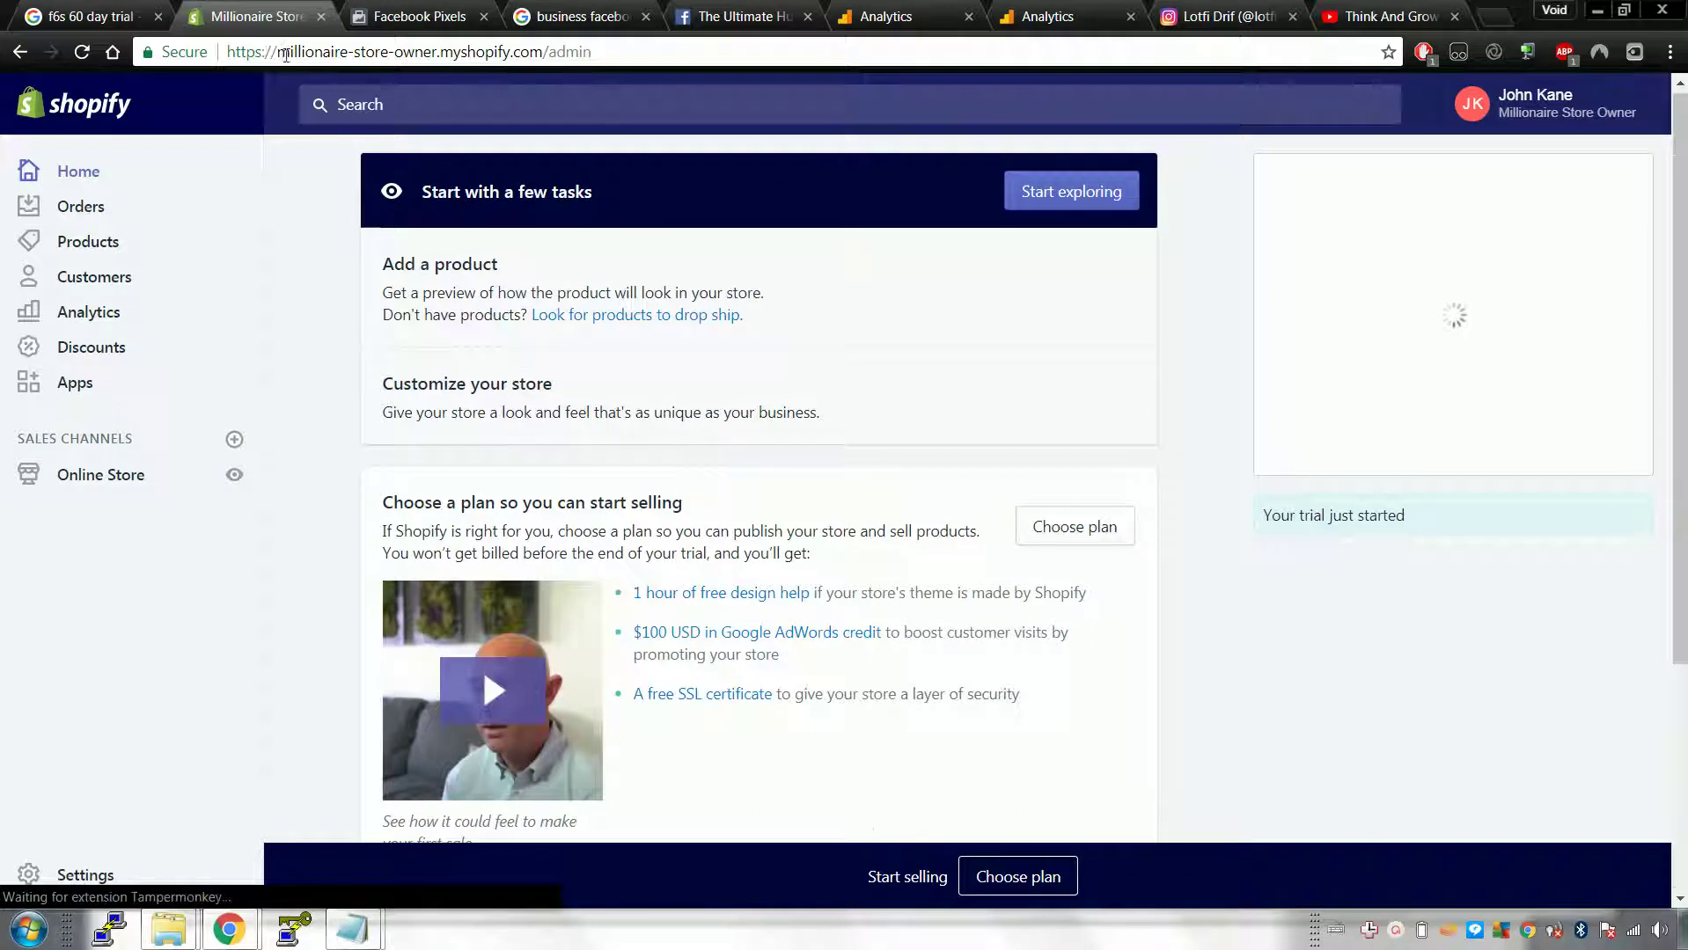
left_click_drag(278, 53, 439, 71)
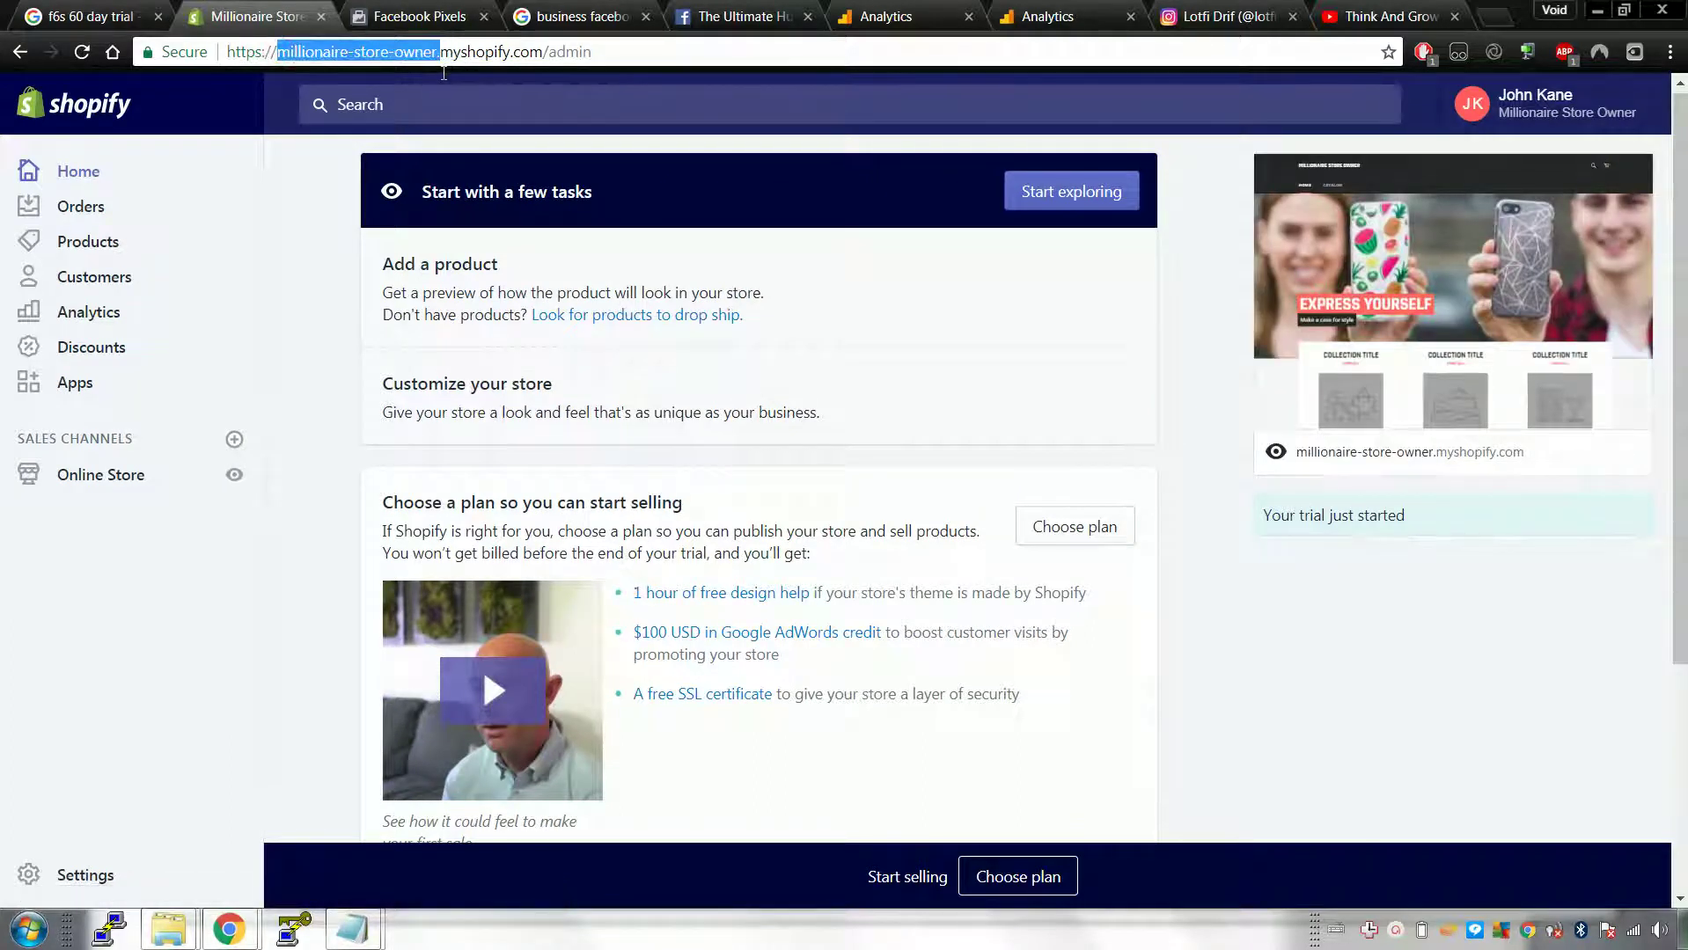
triple_click(377, 54)
left_click(120, 7)
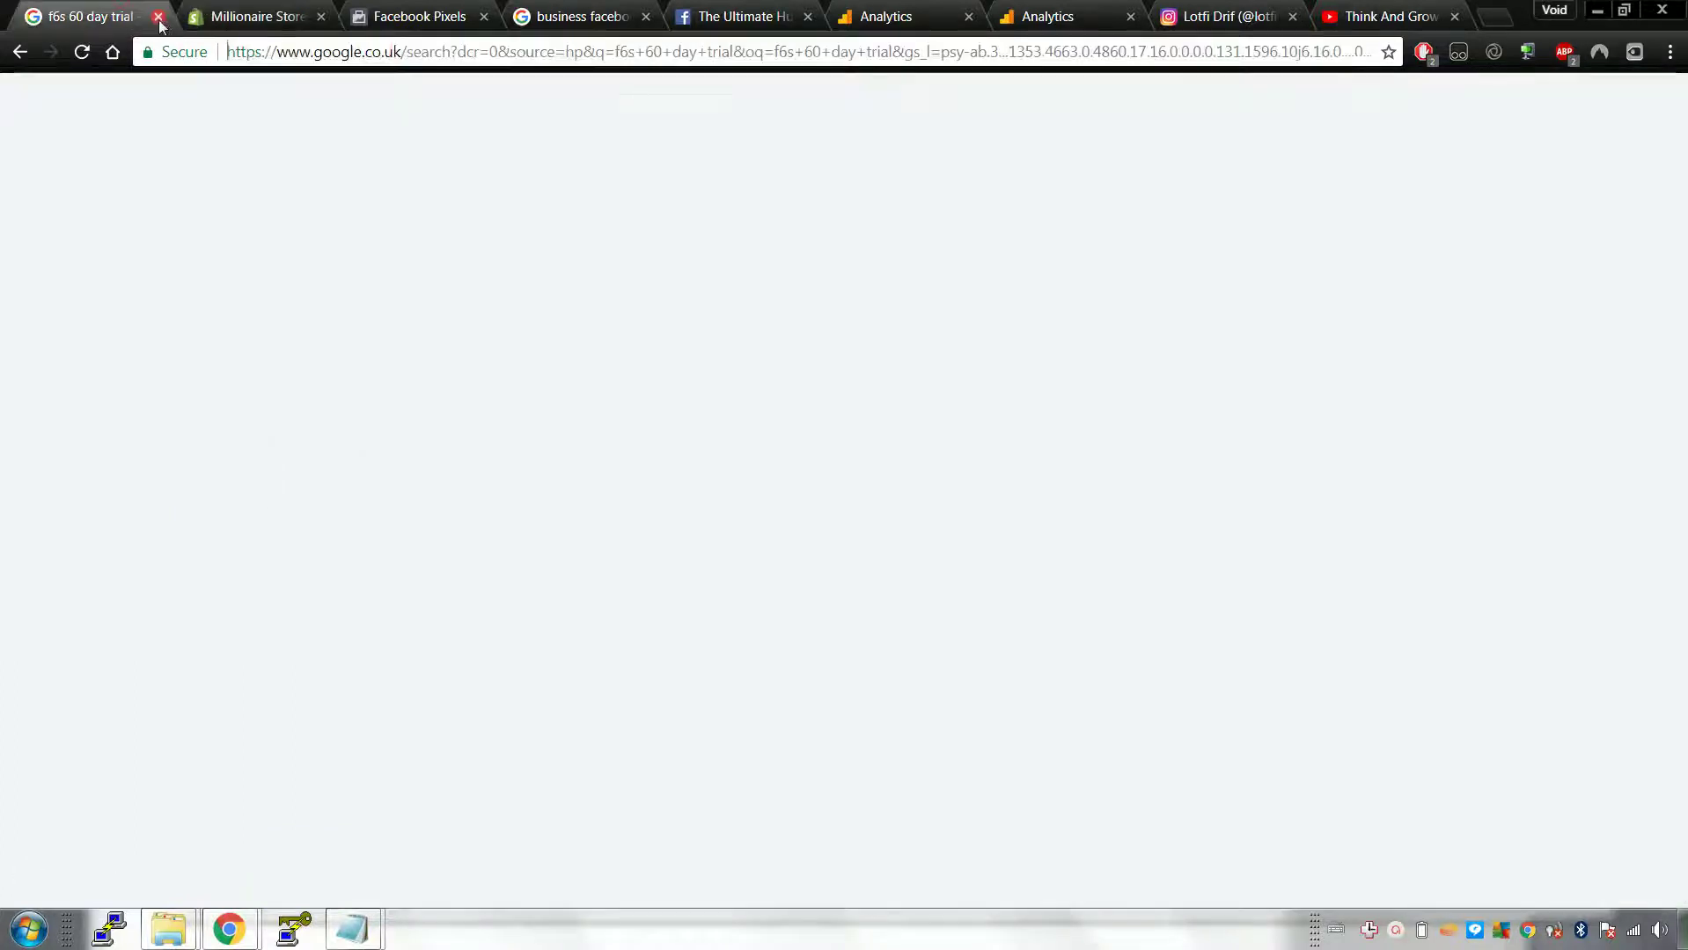
left_click(157, 16)
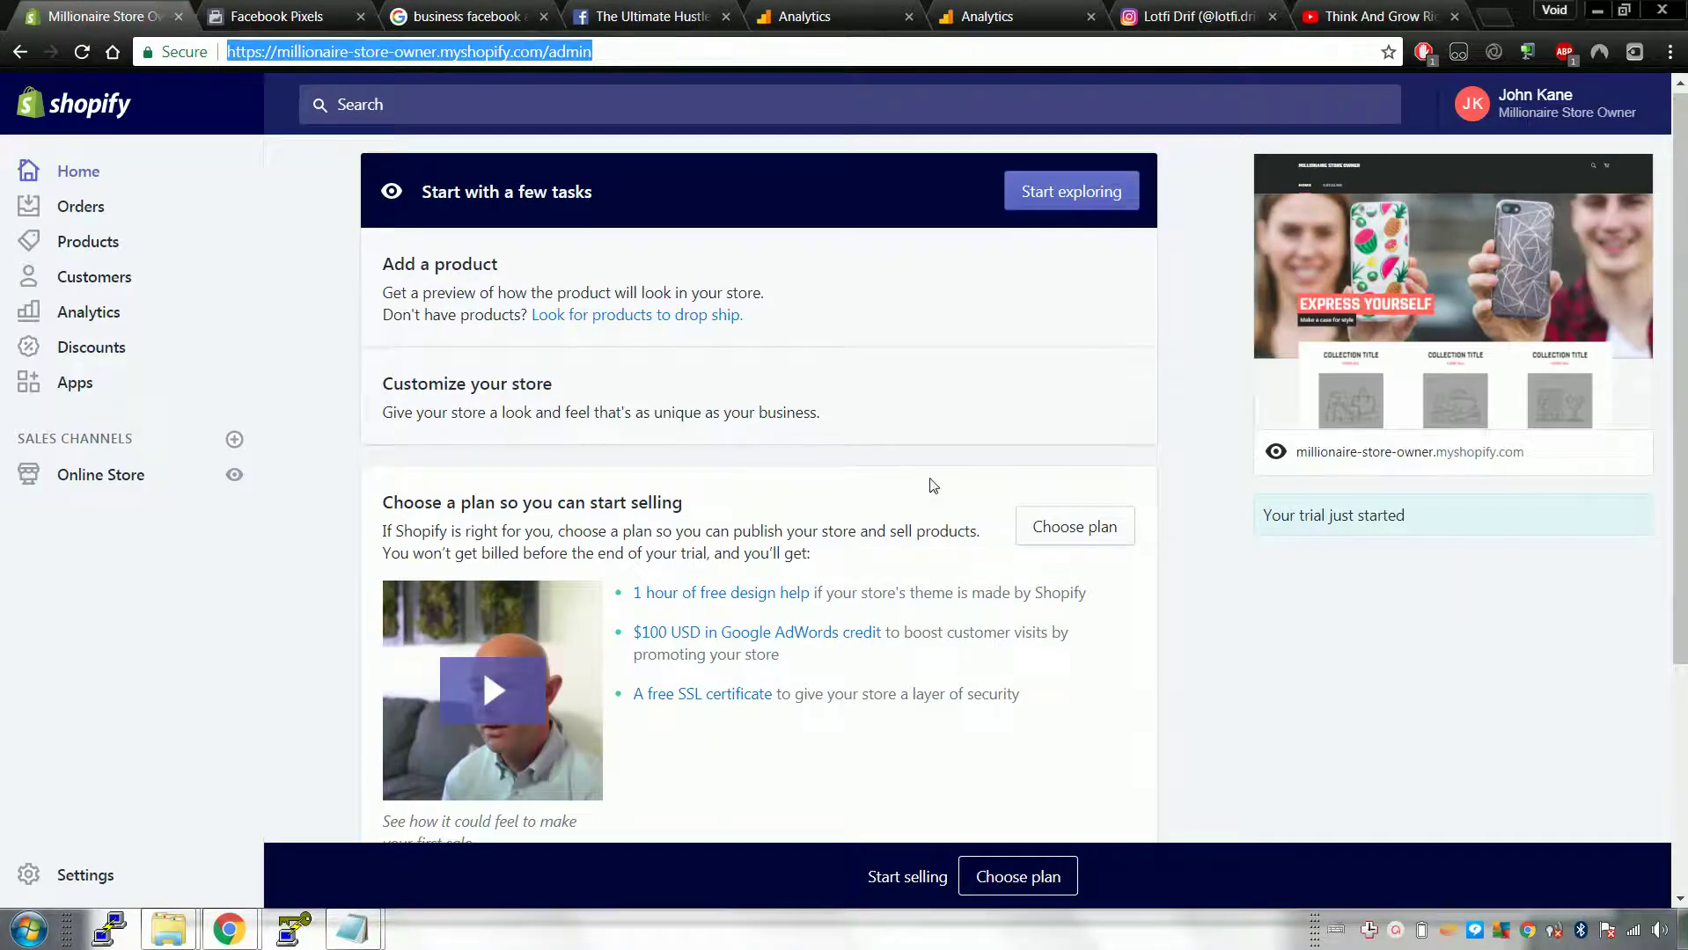
Open plan selection from the admin Home's 'Choose a plan' prompt.
scroll(933, 486, "down", 4)
scroll(930, 471, "up", 2)
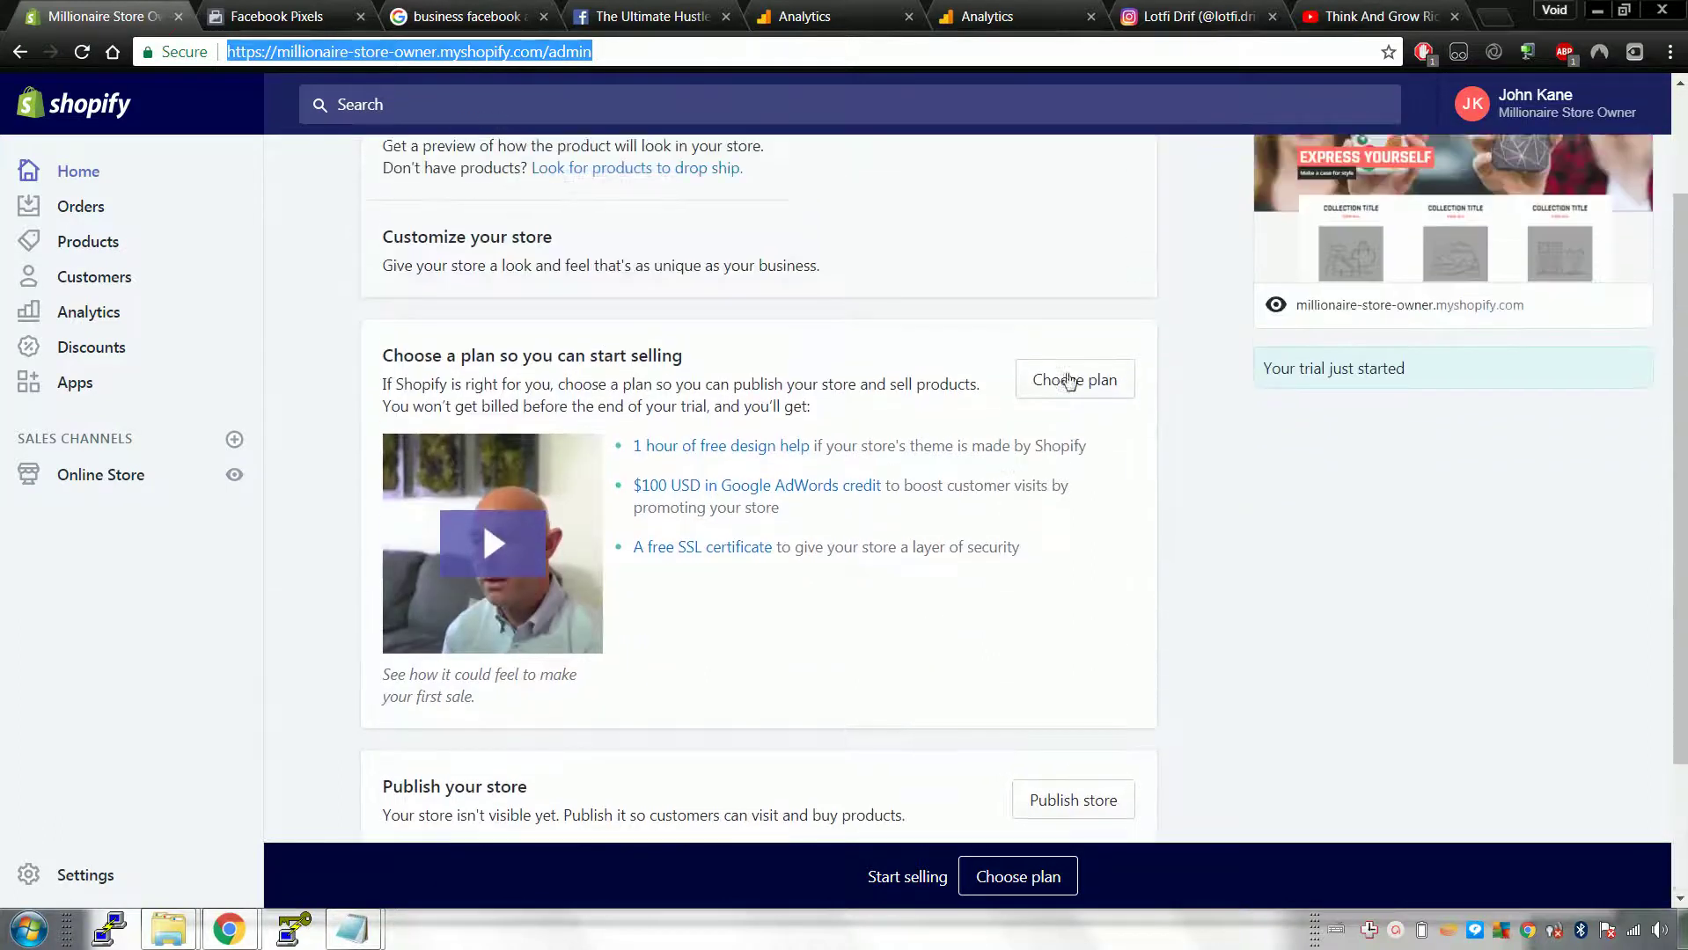
scroll(1067, 388, "up", 1)
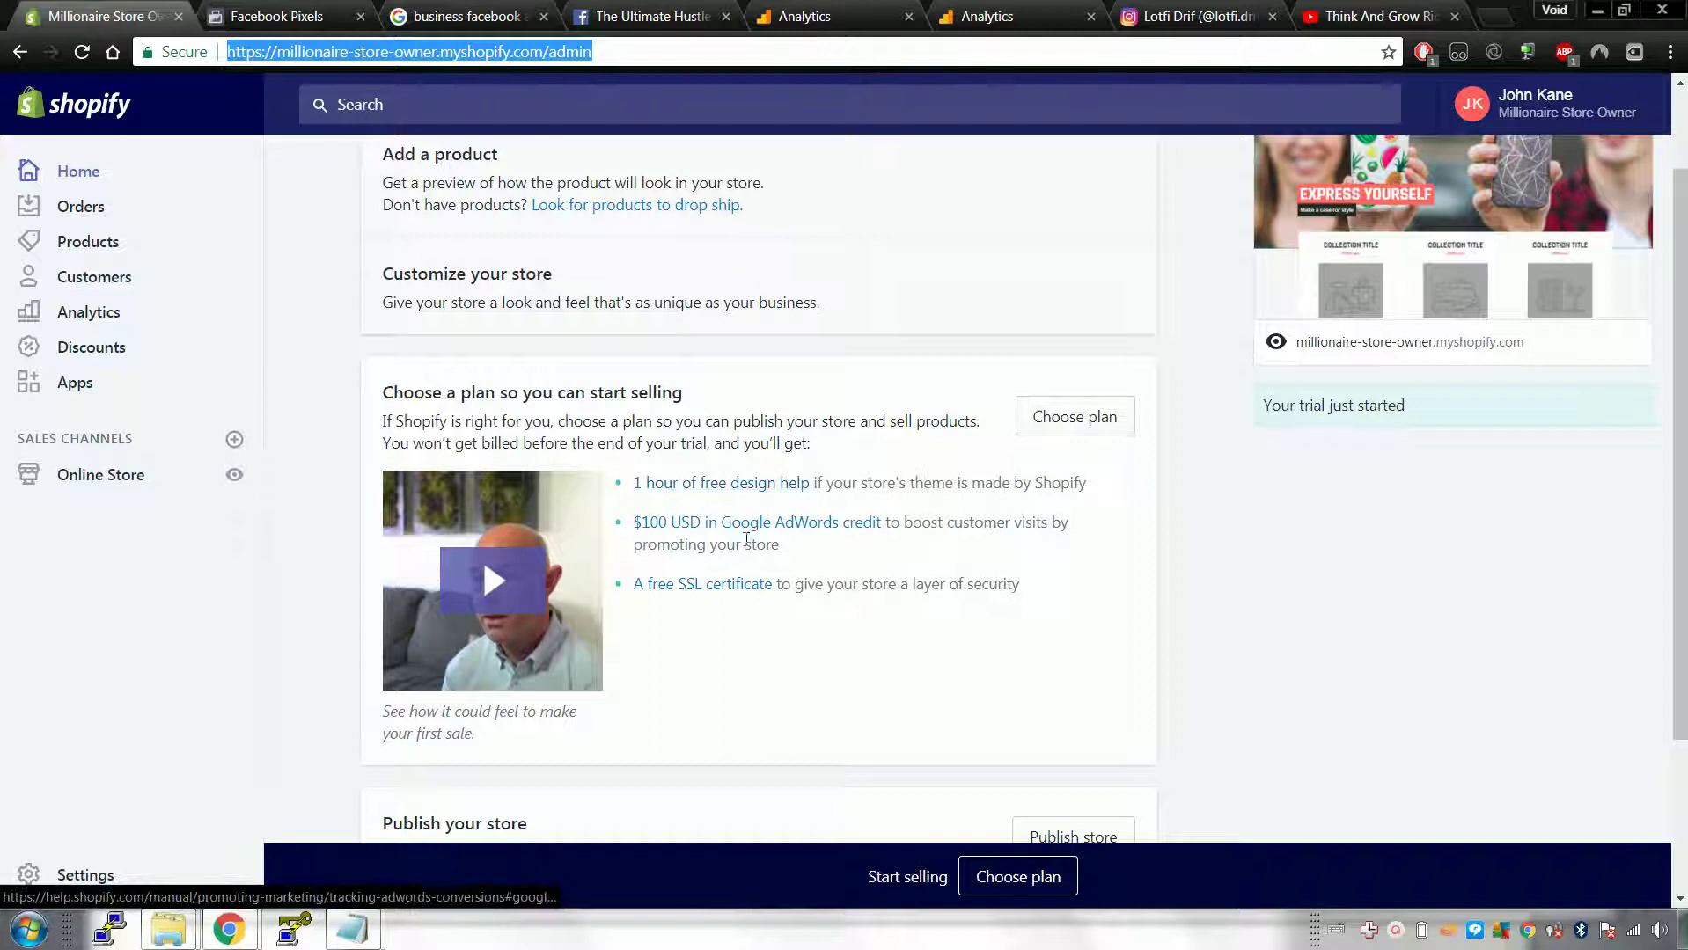
left_click(1082, 417)
left_click(1080, 414)
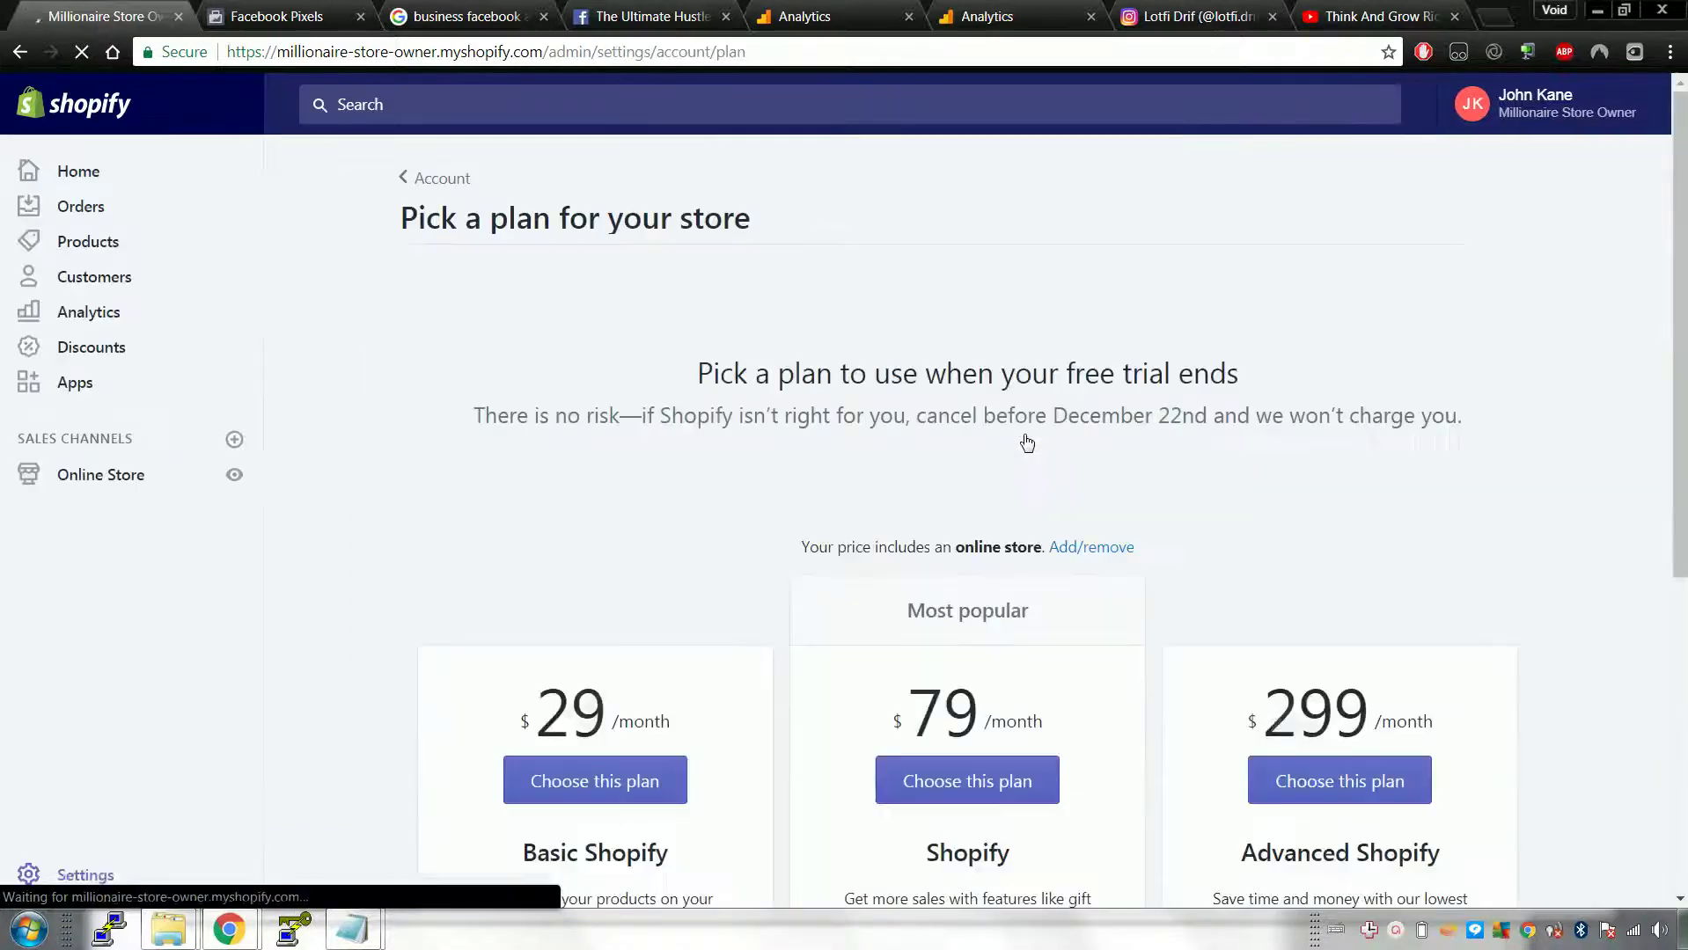
Compare the plan prices and choose Basic Shopify at $29 per month.
scroll(745, 390, "down", 1)
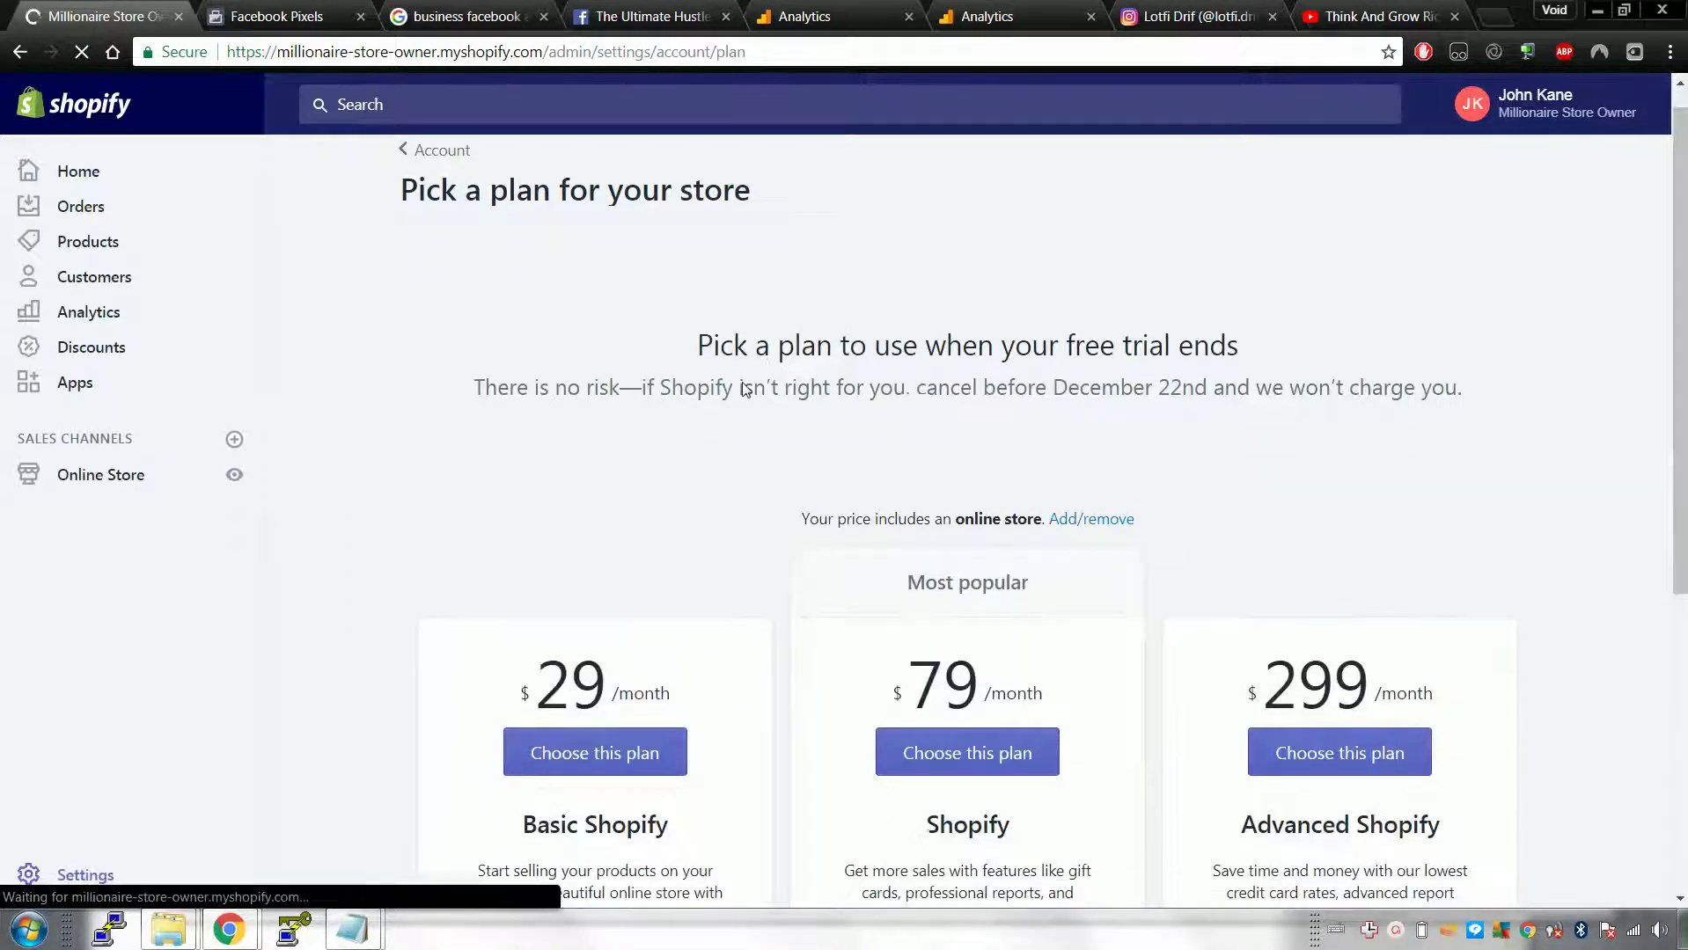
scroll(815, 474, "down", 5)
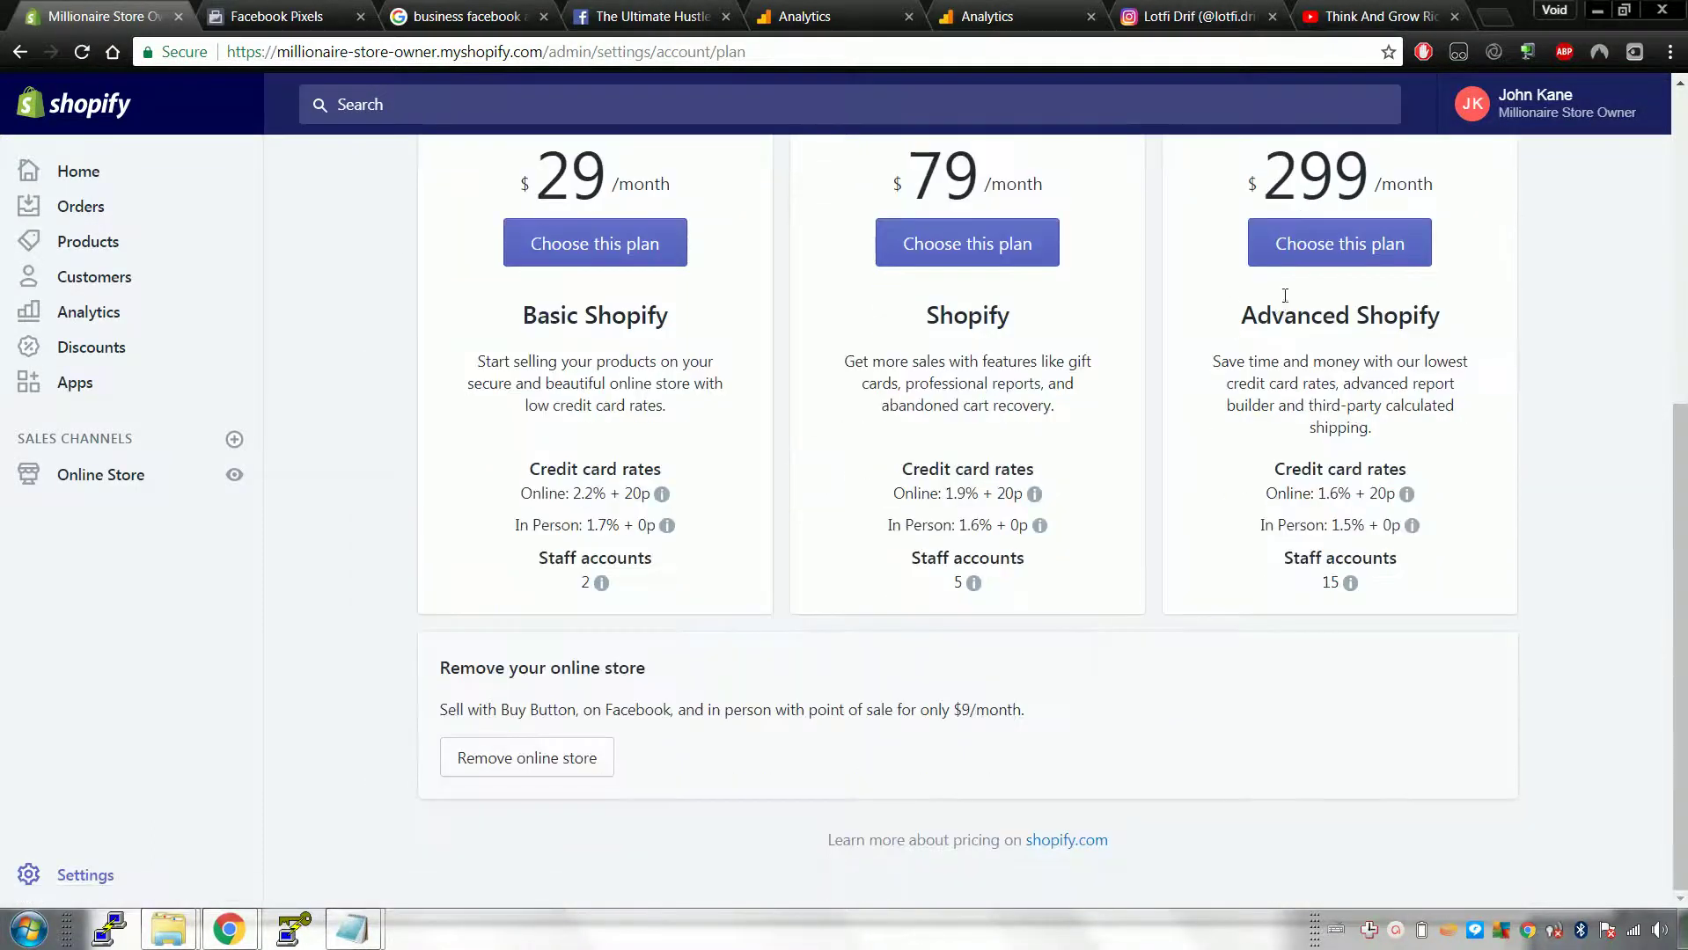
scroll(1285, 296, "up", 1)
scroll(1273, 332, "up", 1)
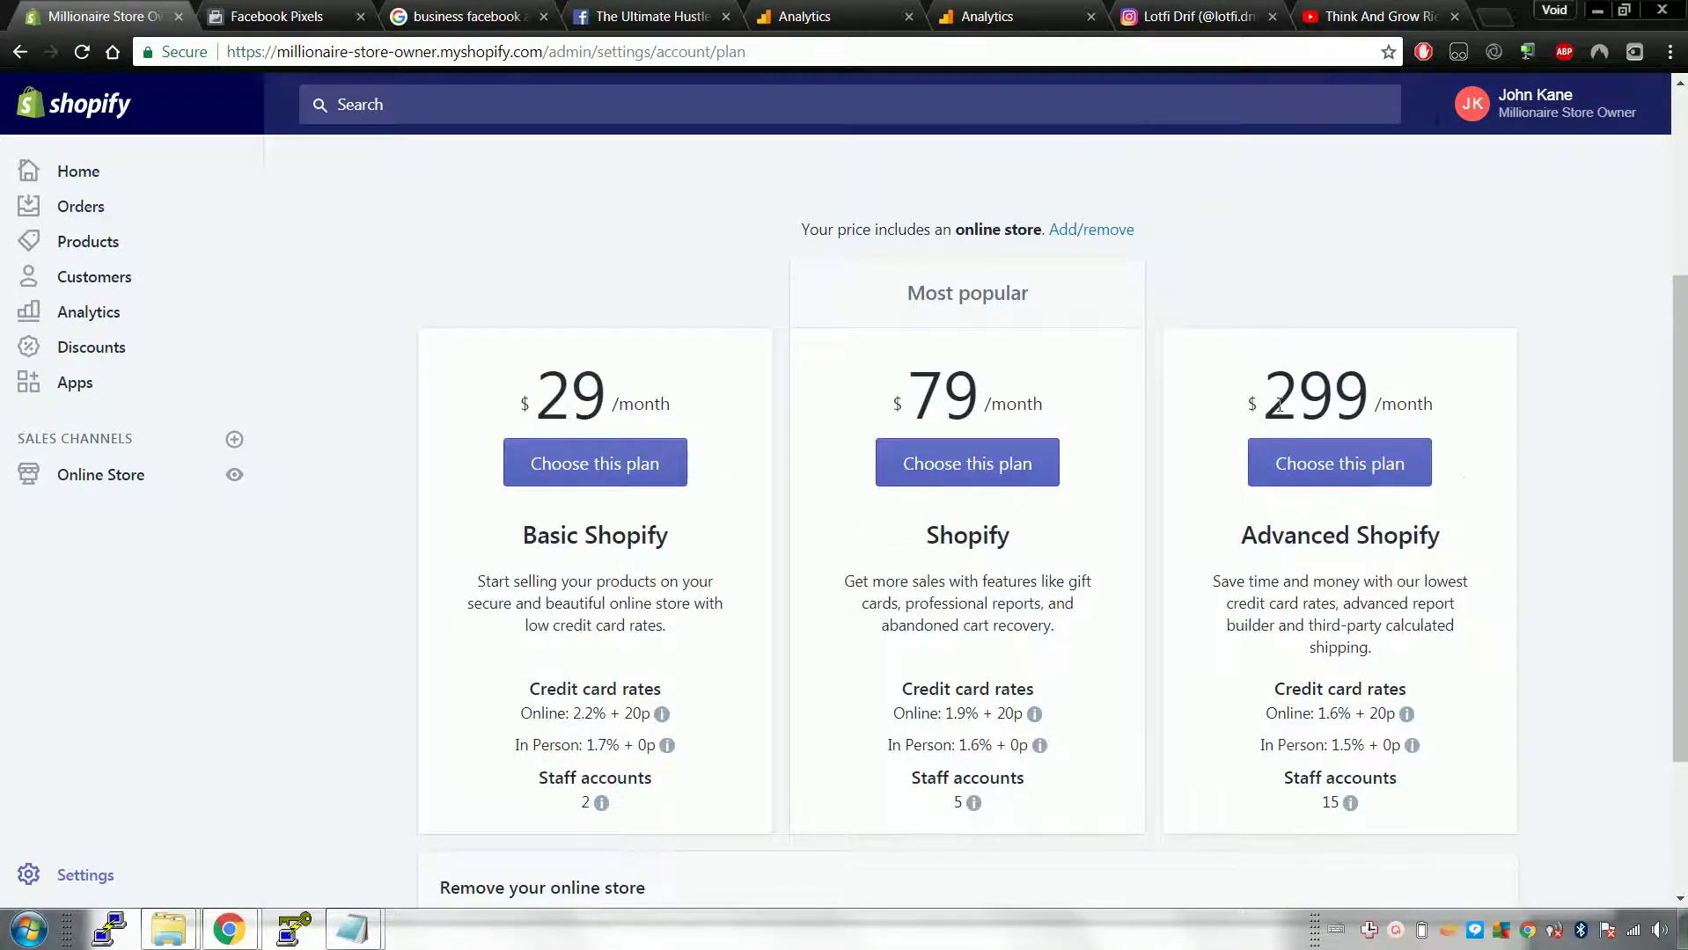
left_click(567, 477)
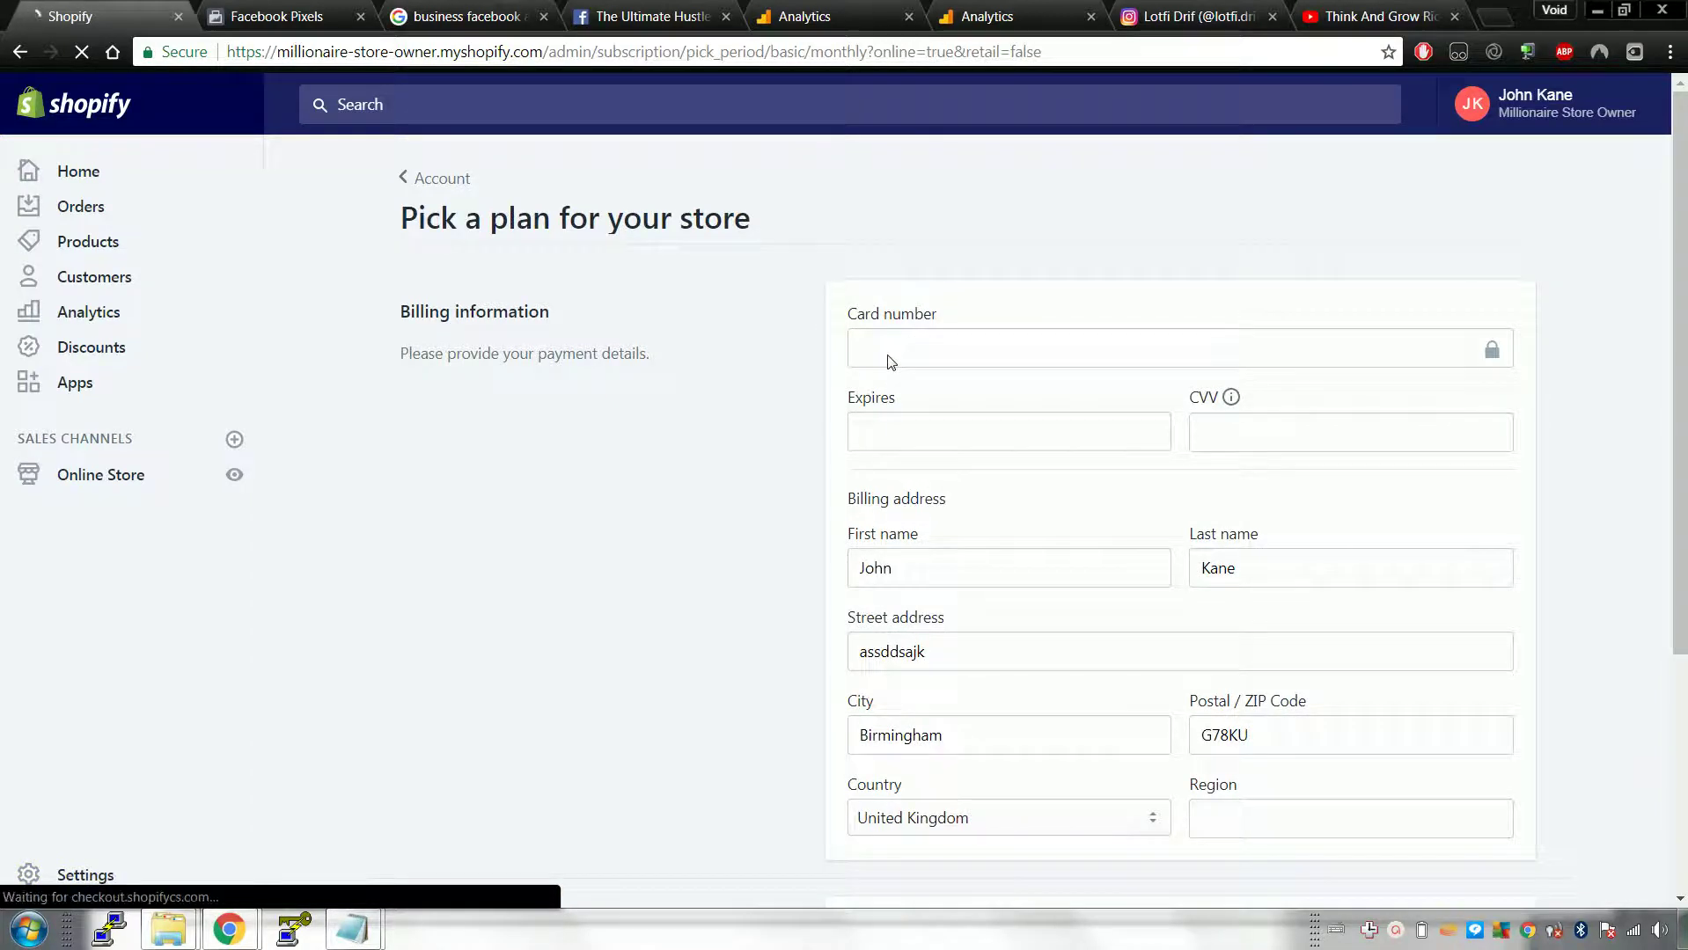
Copy the card number from the notes and paste it into the Card number field.
left_click(899, 348)
scroll(687, 396, "down", 1)
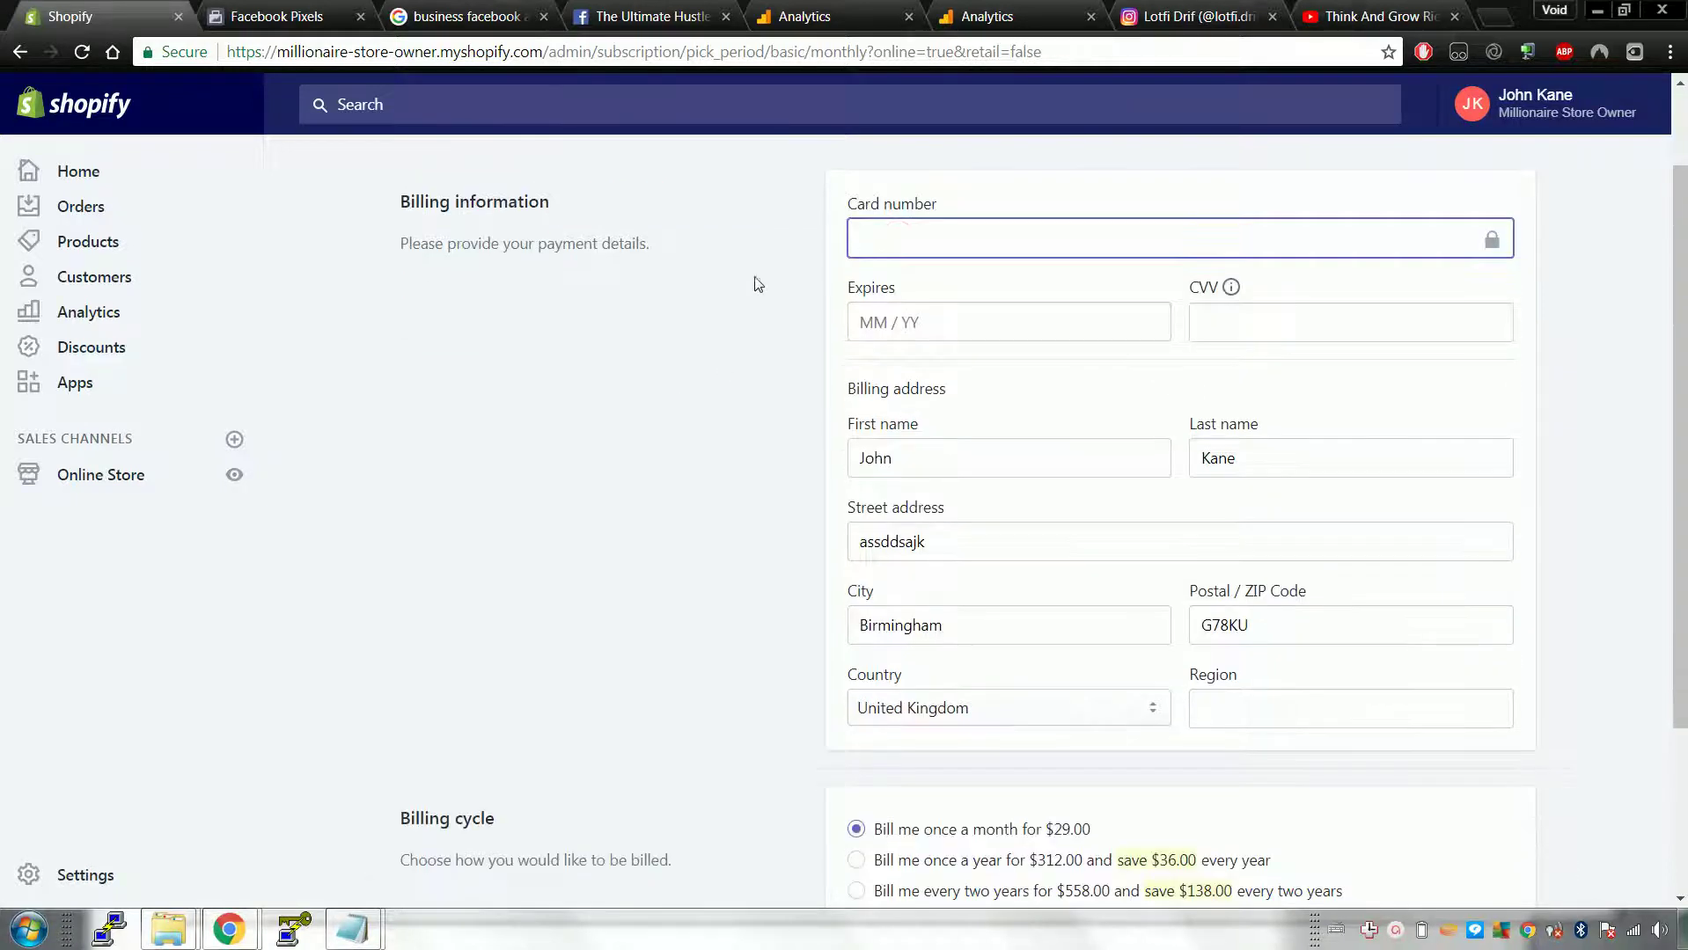
mouse_move(339, 919)
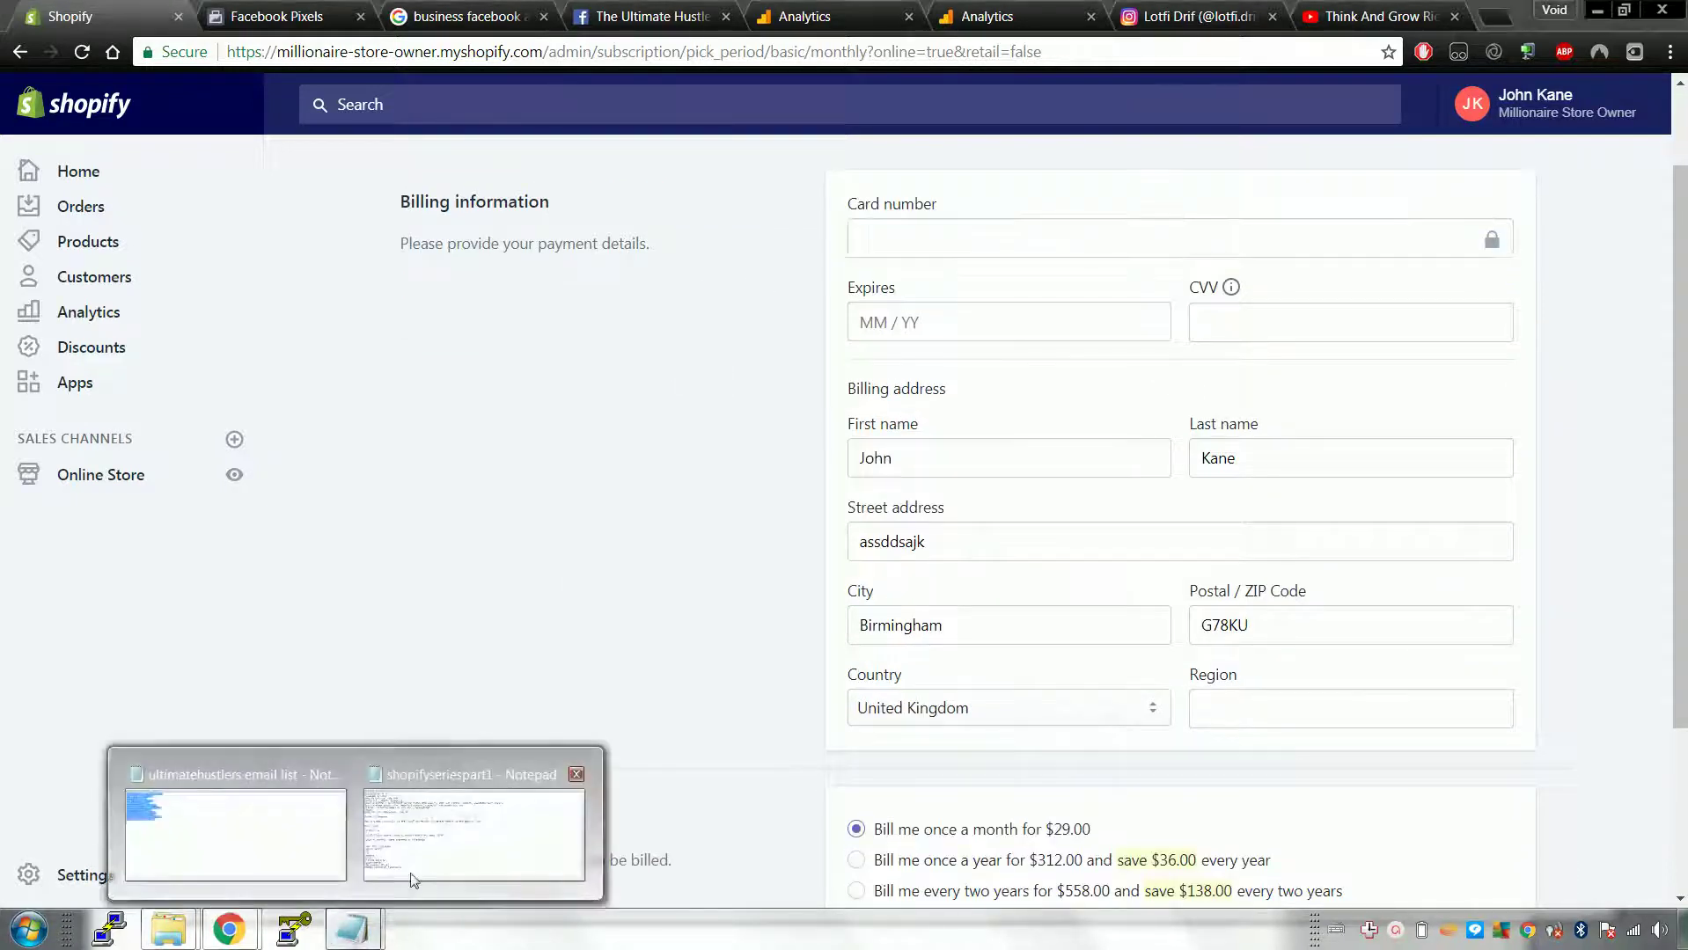
left_click(440, 844)
left_click_drag(349, 694, 180, 693)
key("ctrl+c")
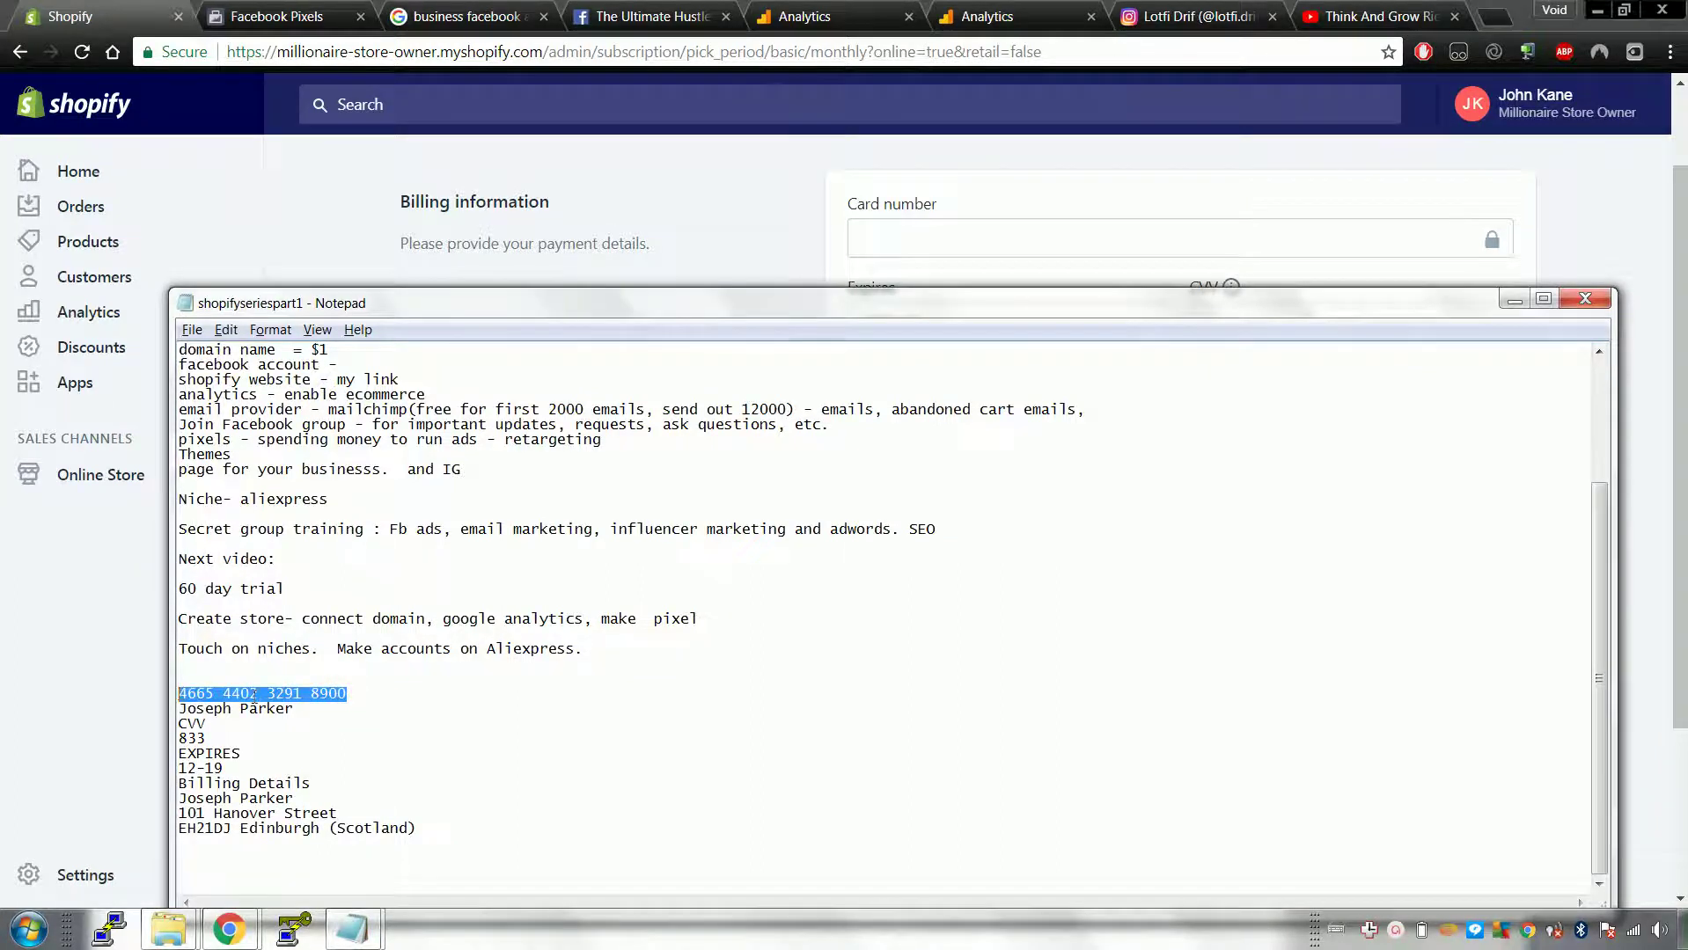
key("alt+Tab")
key("ctrl+v")
Enter the card's expiry date and CVV code from the notes.
left_click(968, 326)
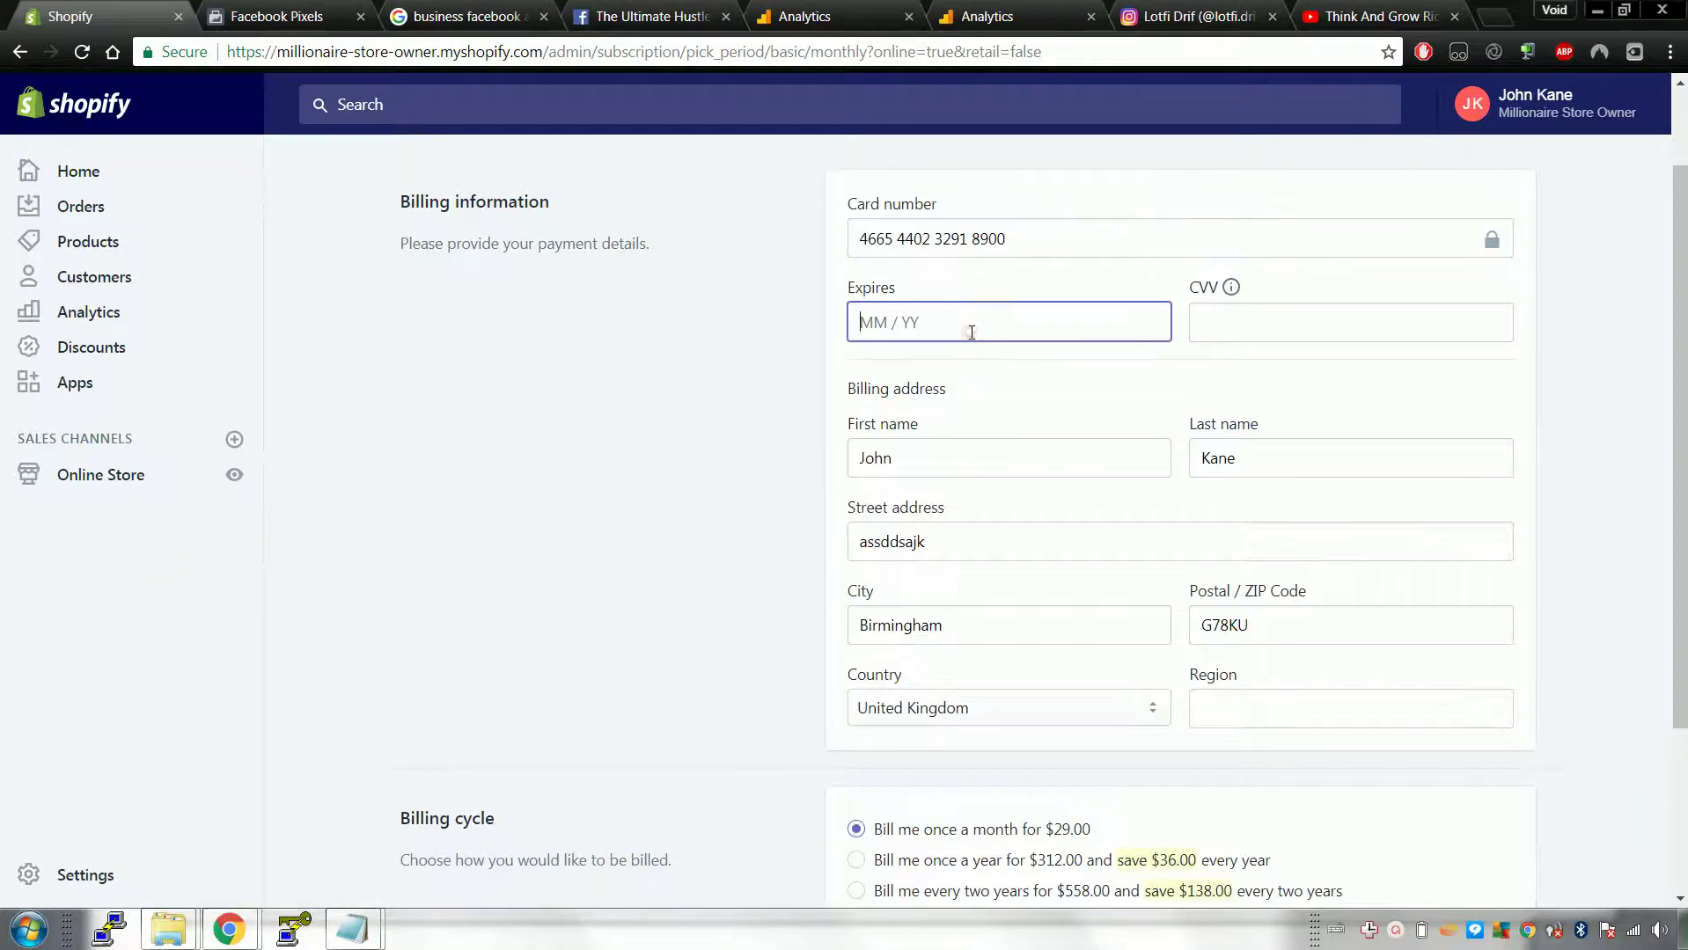
key("alt+Tab")
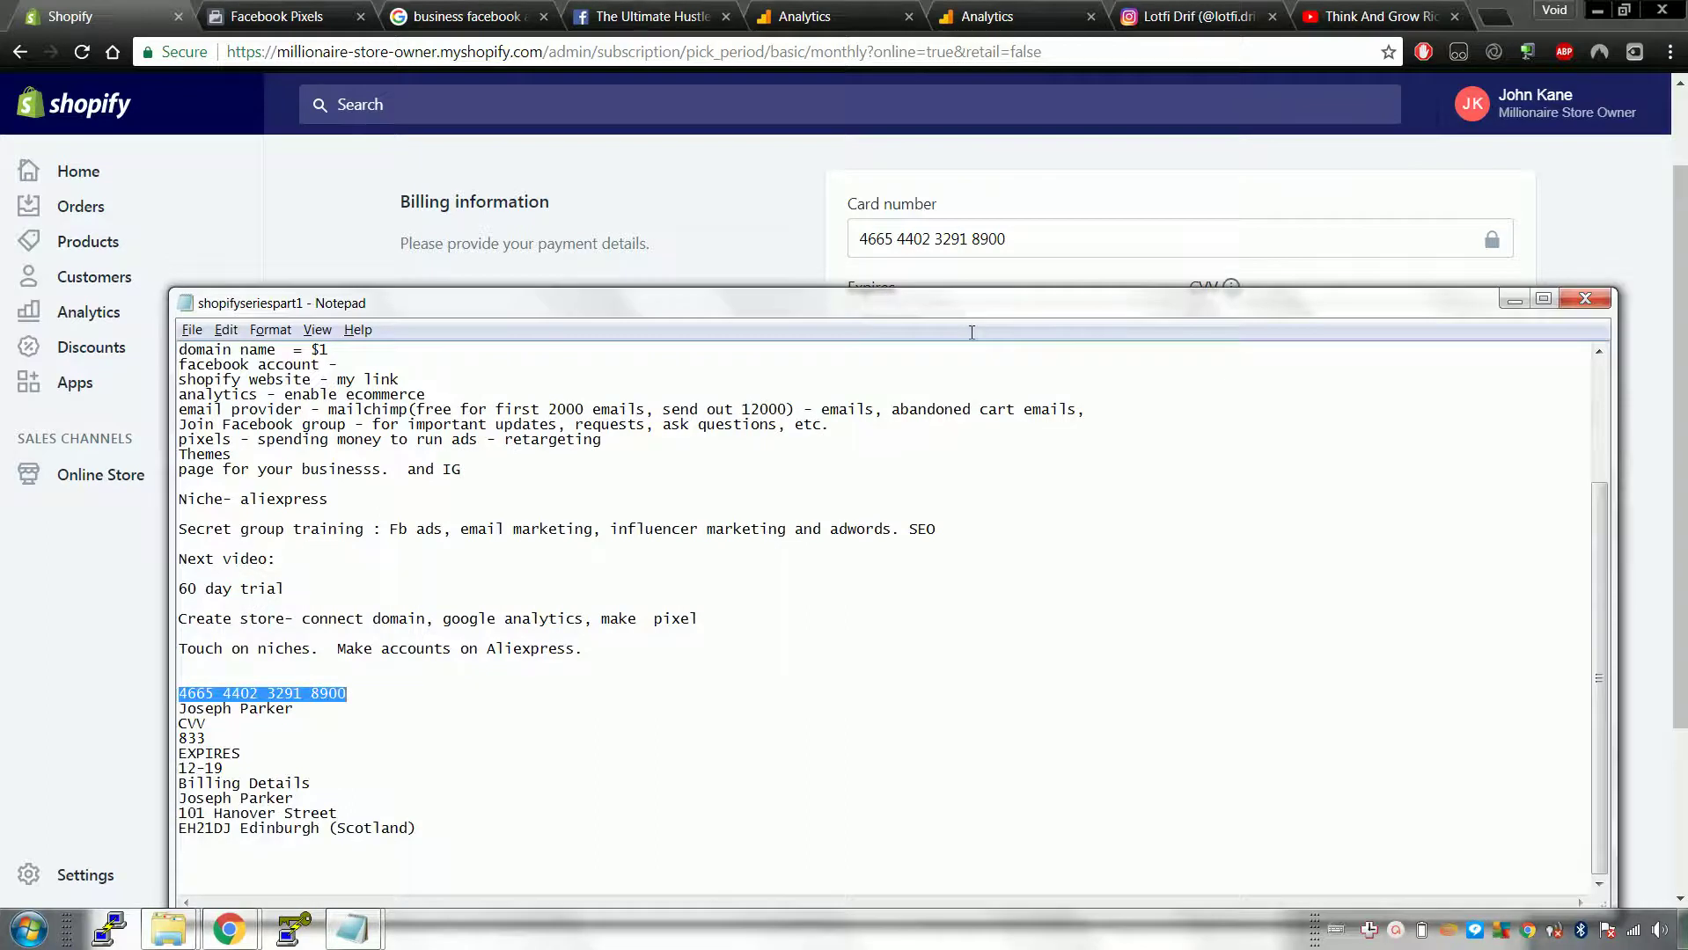
key("alt+Tab")
type("12 / 1")
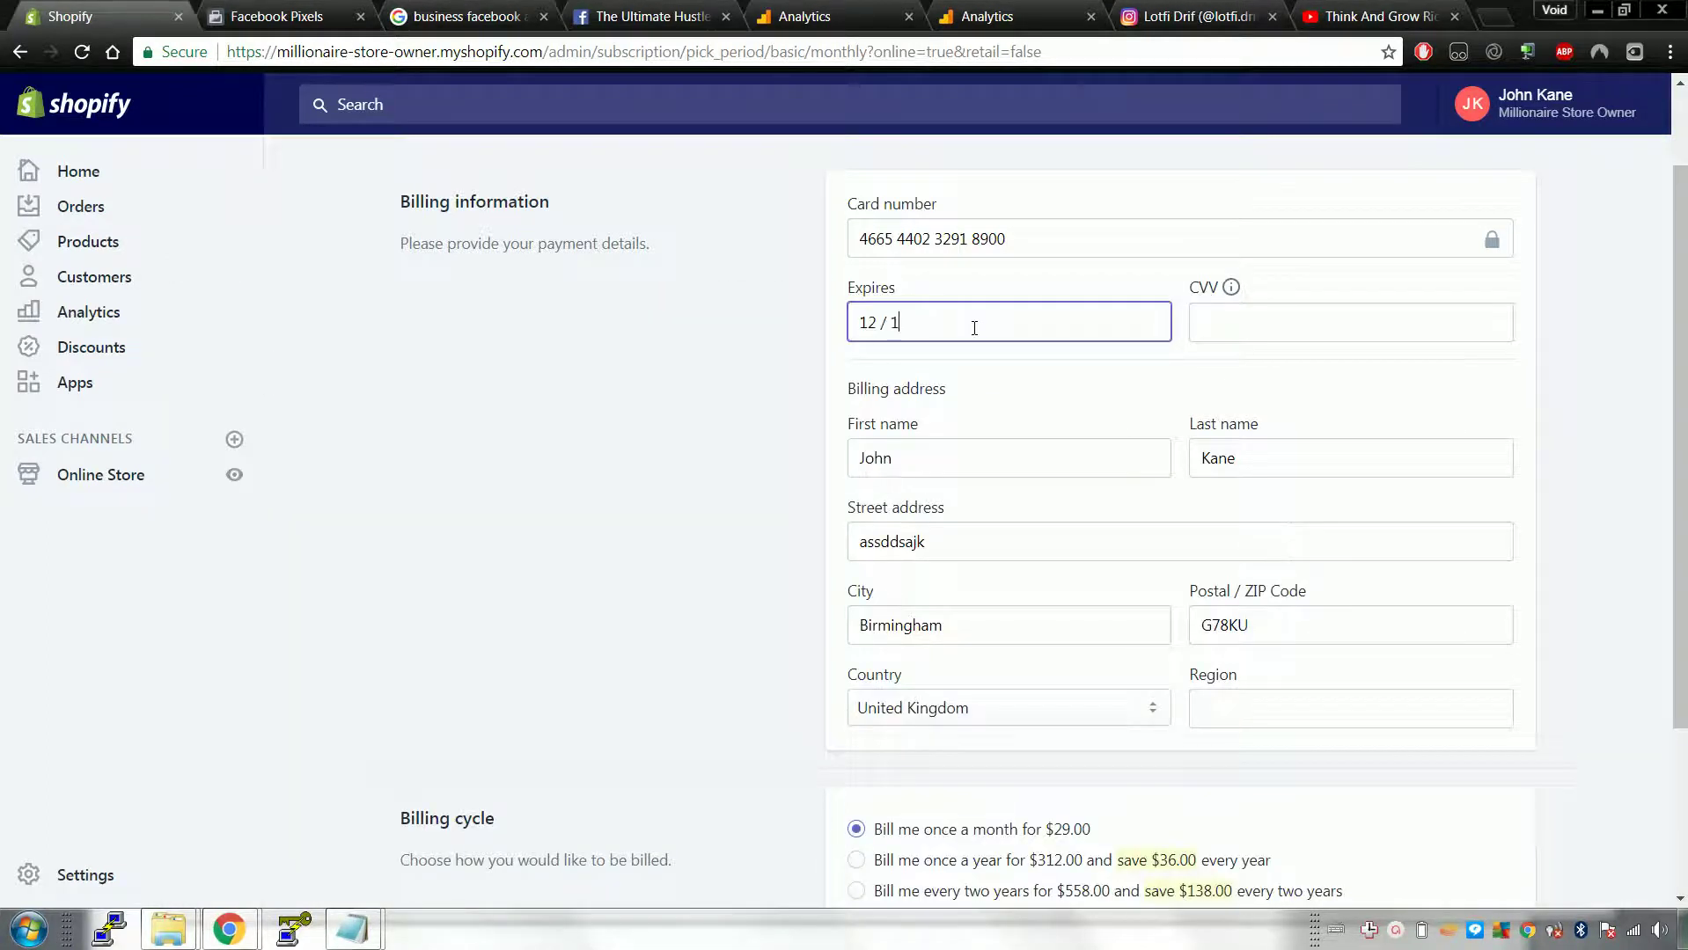
type("9")
left_click(1230, 288)
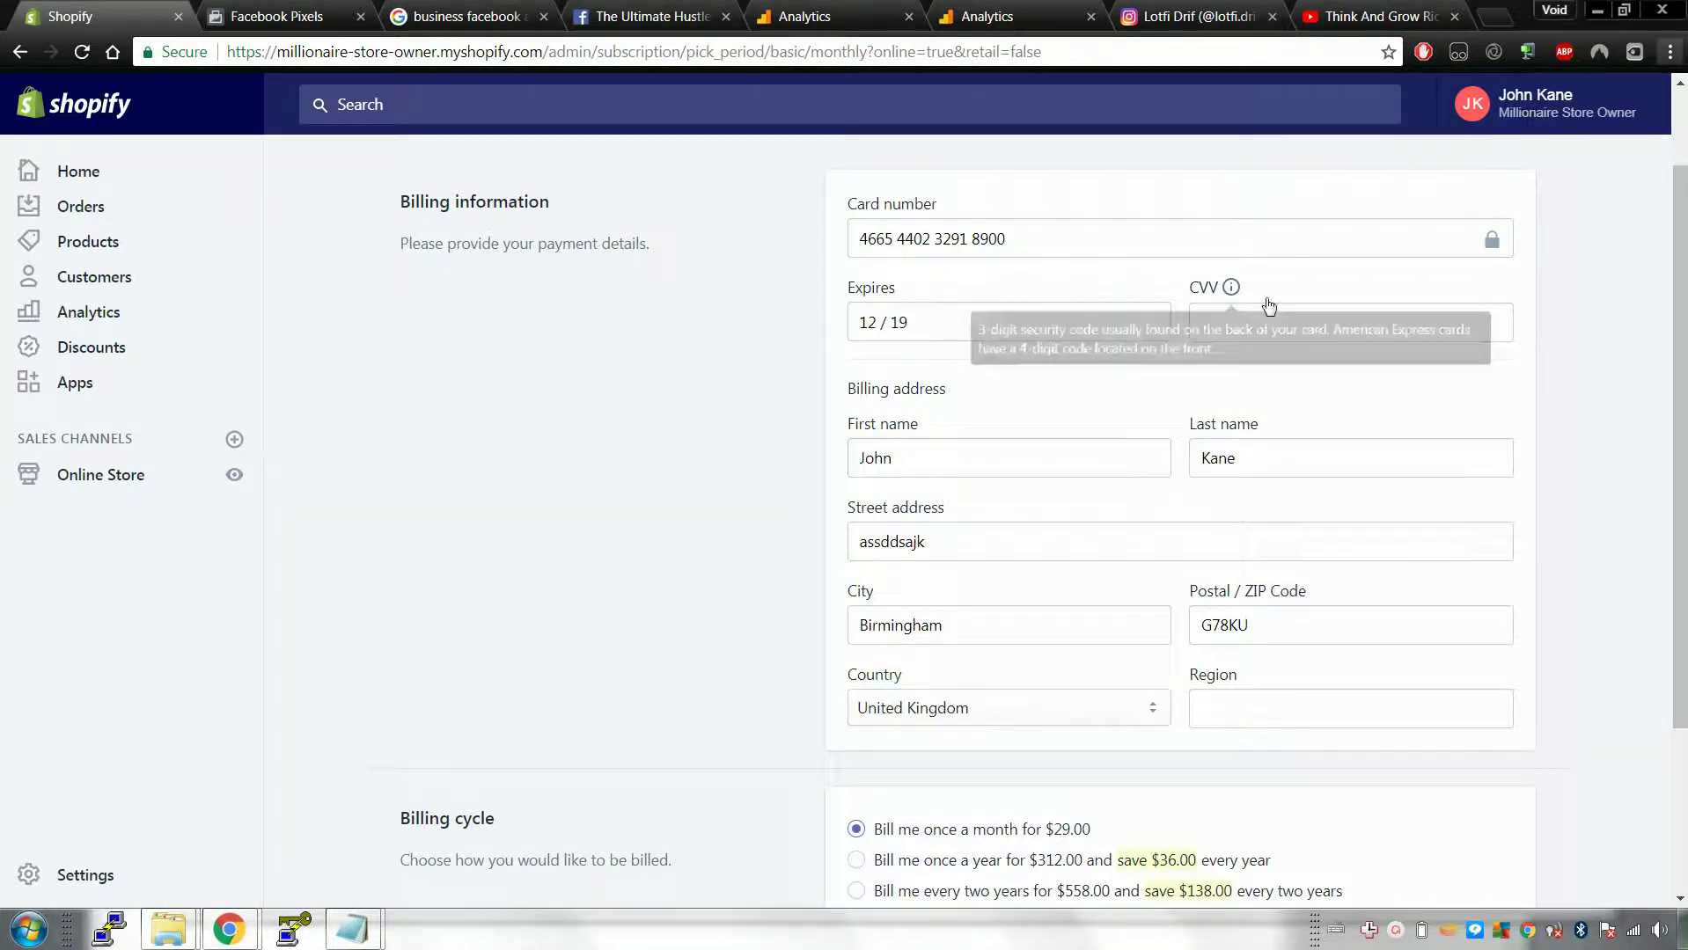
left_click(1316, 323)
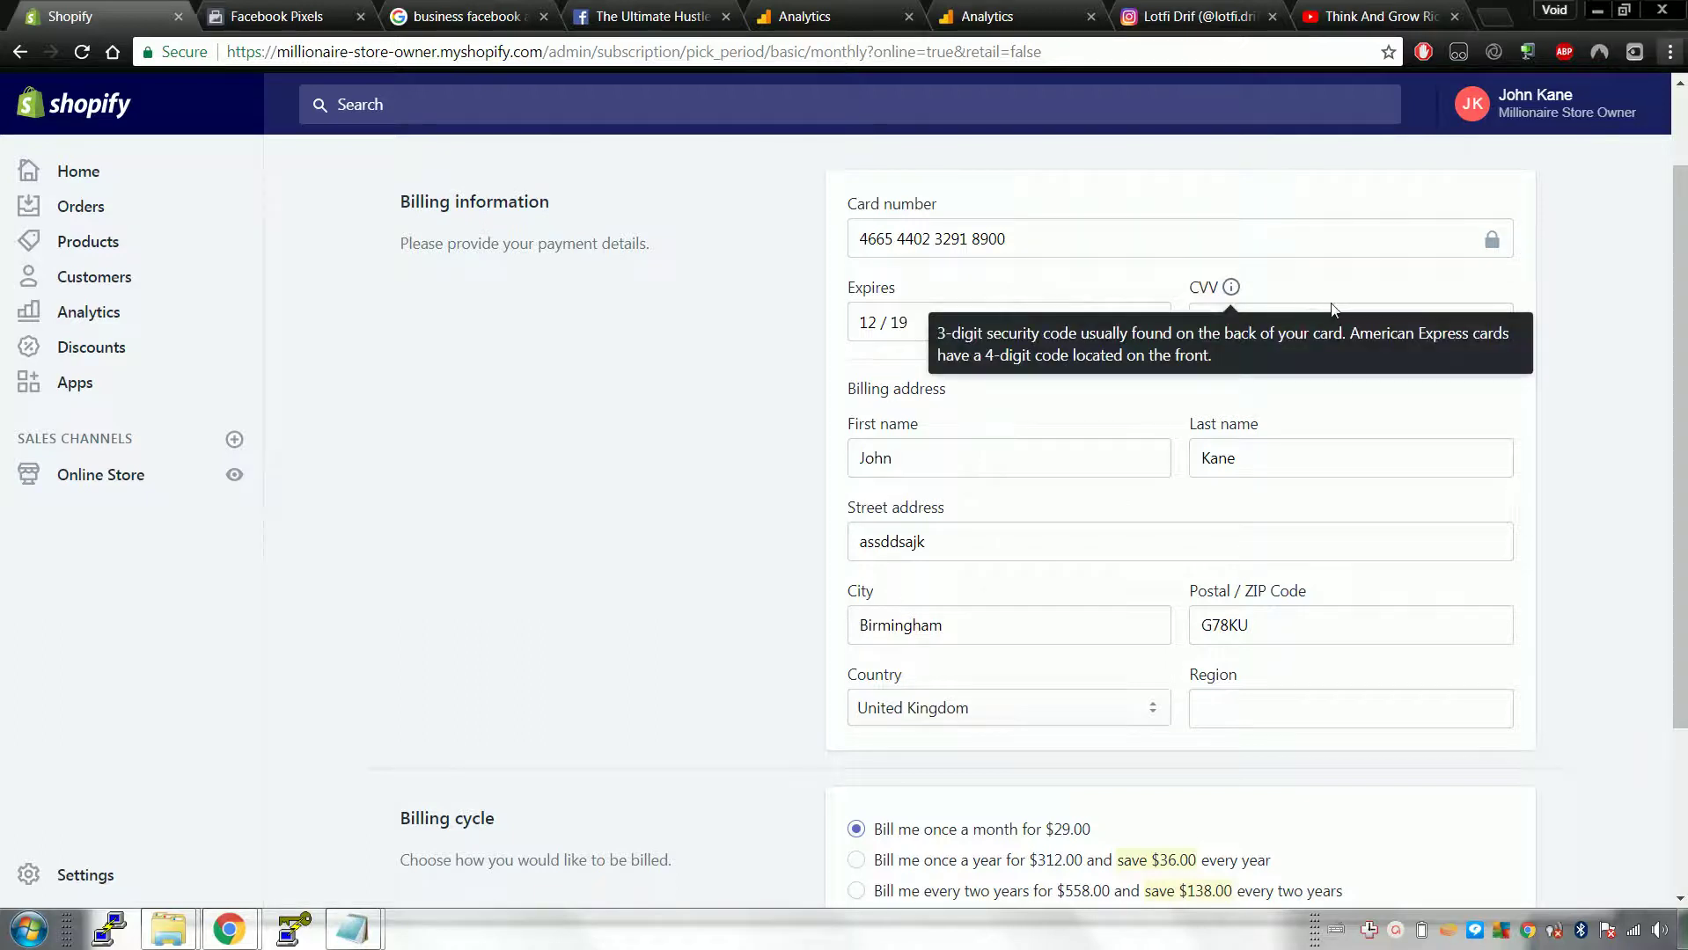
key("alt+Tab")
key("alt+Tab")
left_click(1470, 326)
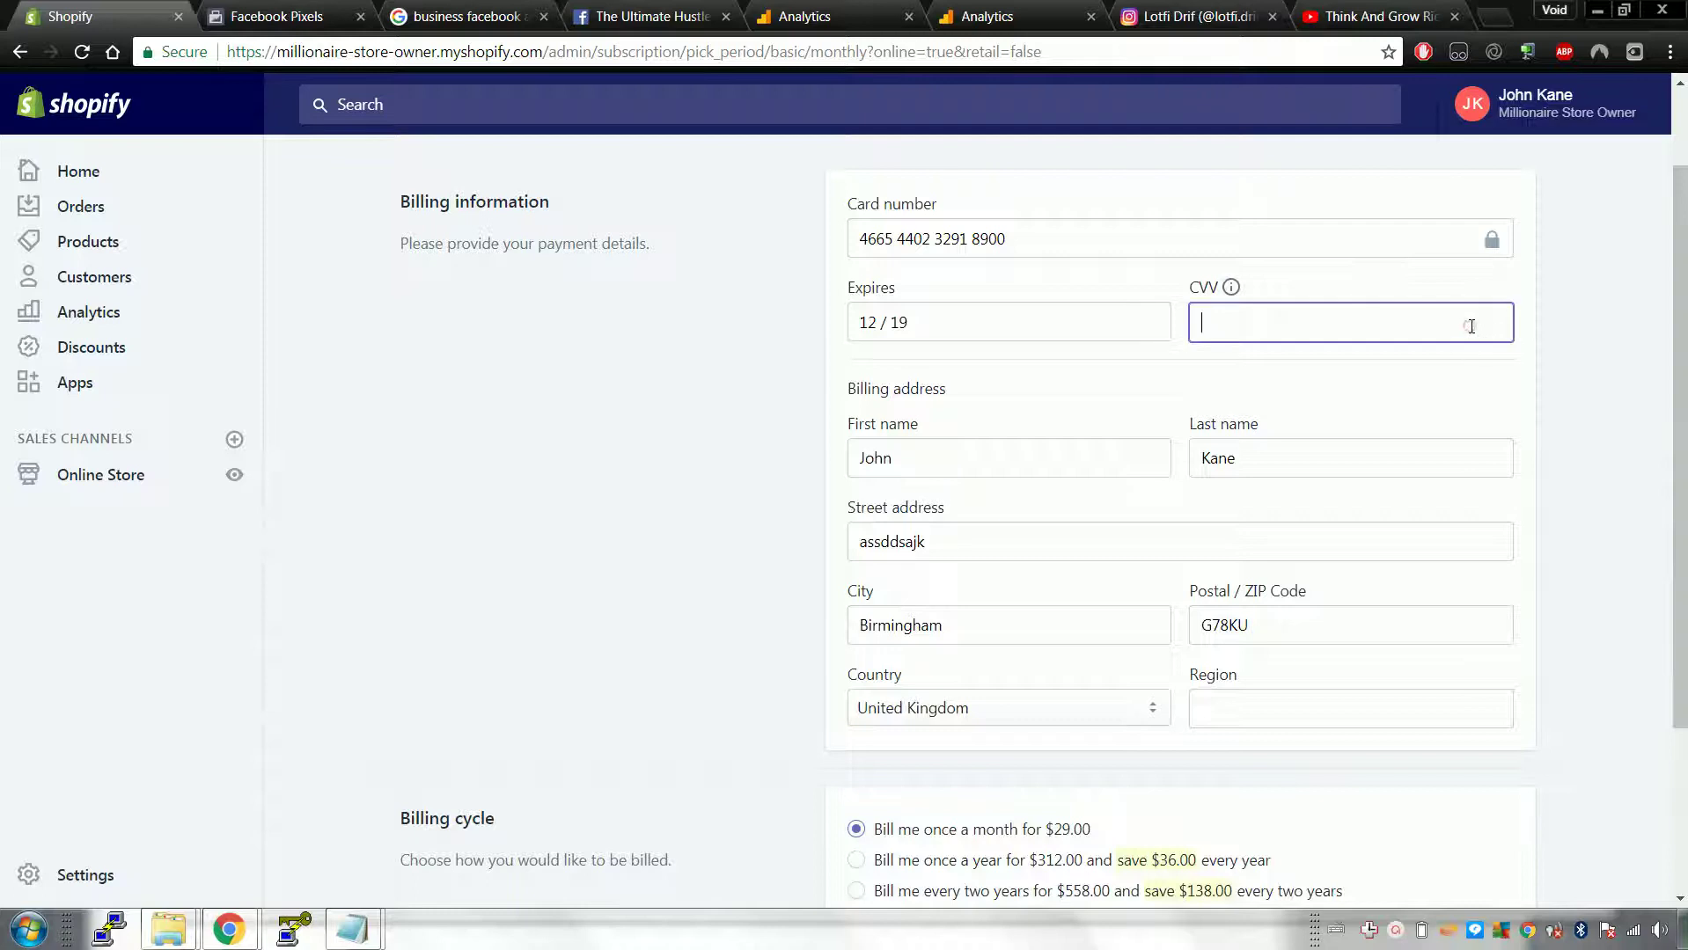
scroll(1432, 433, "down", 3)
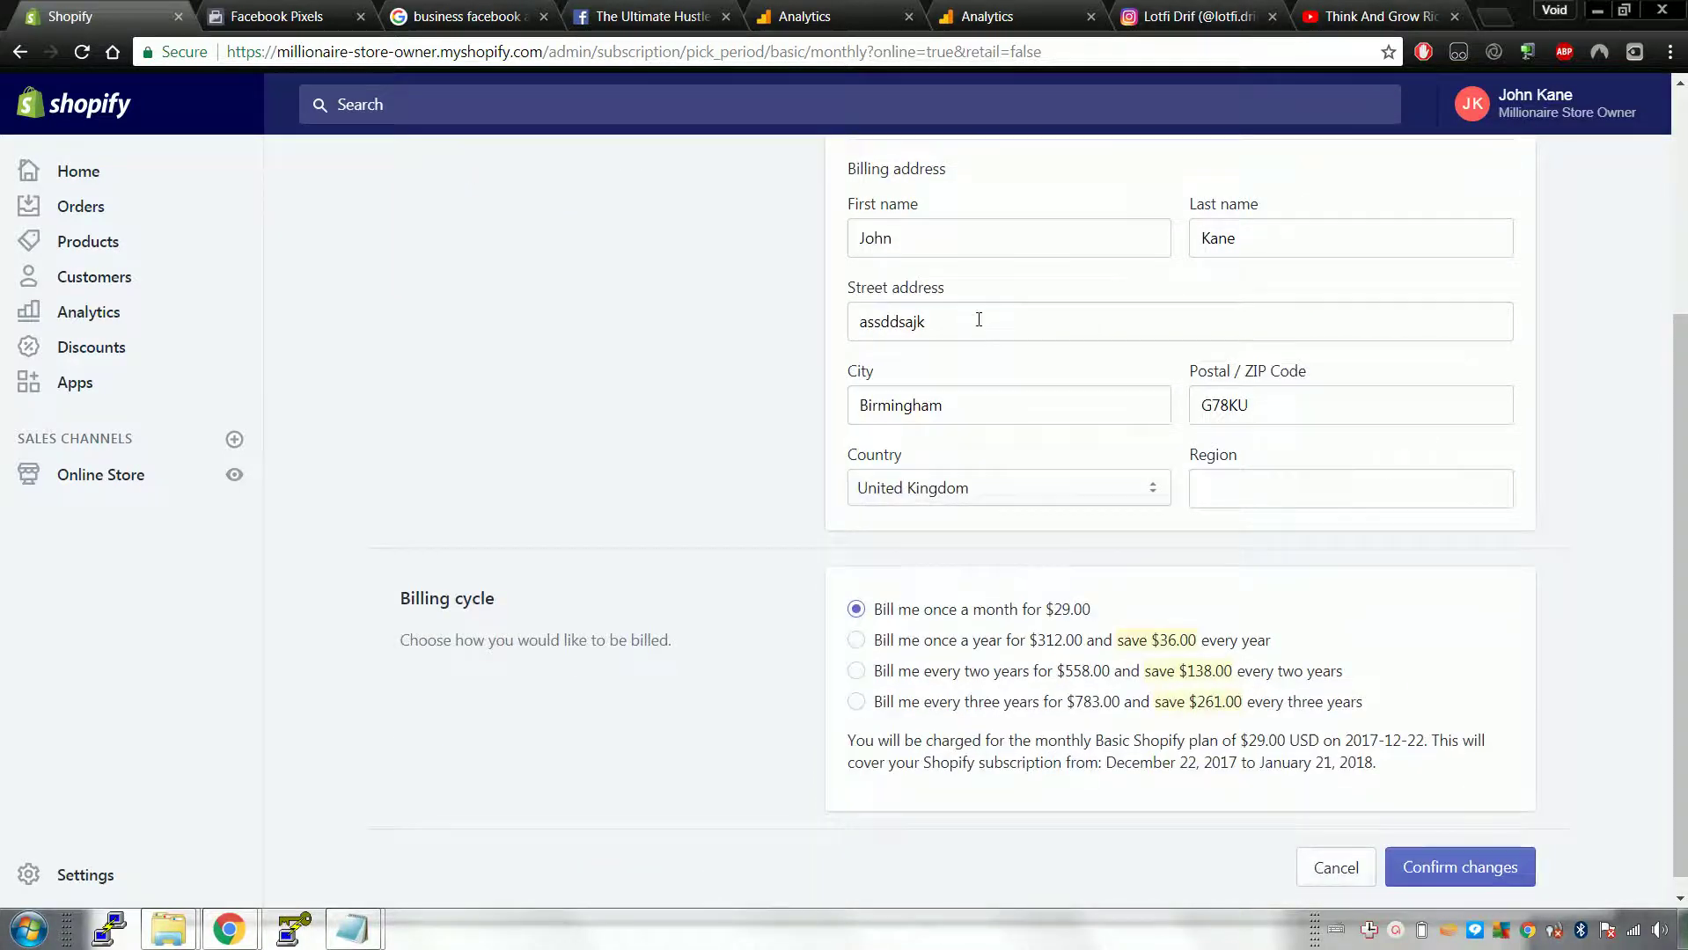
Replace the billing First name and Last name with the cardholder's first name and surname from the notes.
key("alt+Tab")
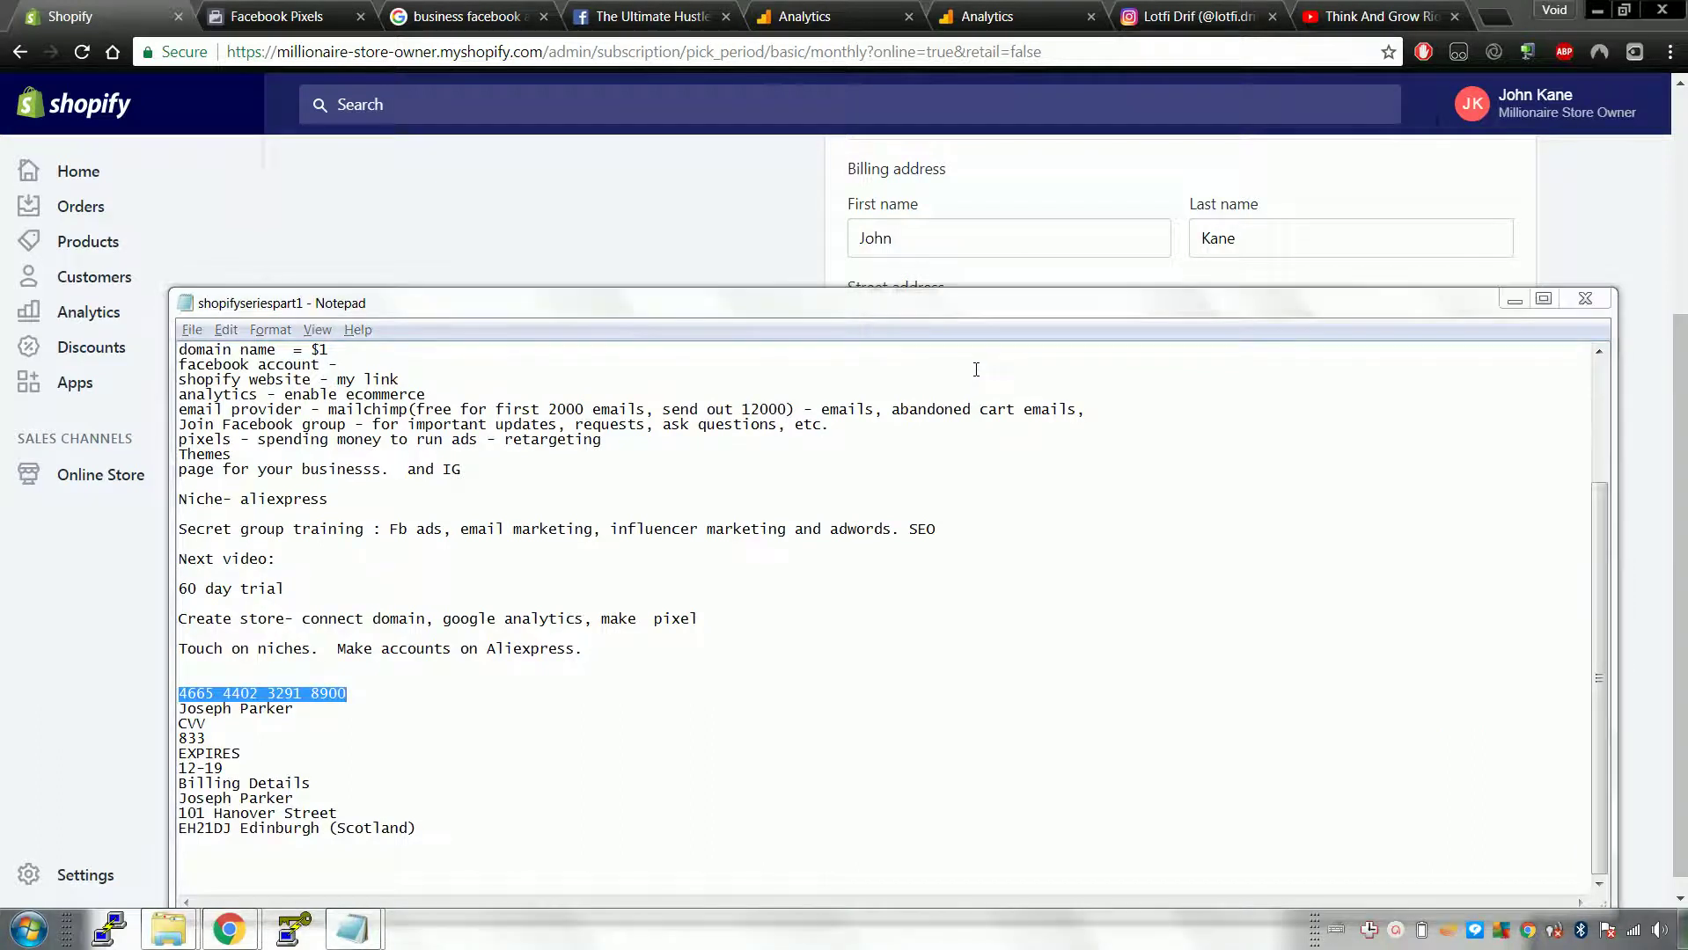
left_click(995, 238)
double_click(998, 244)
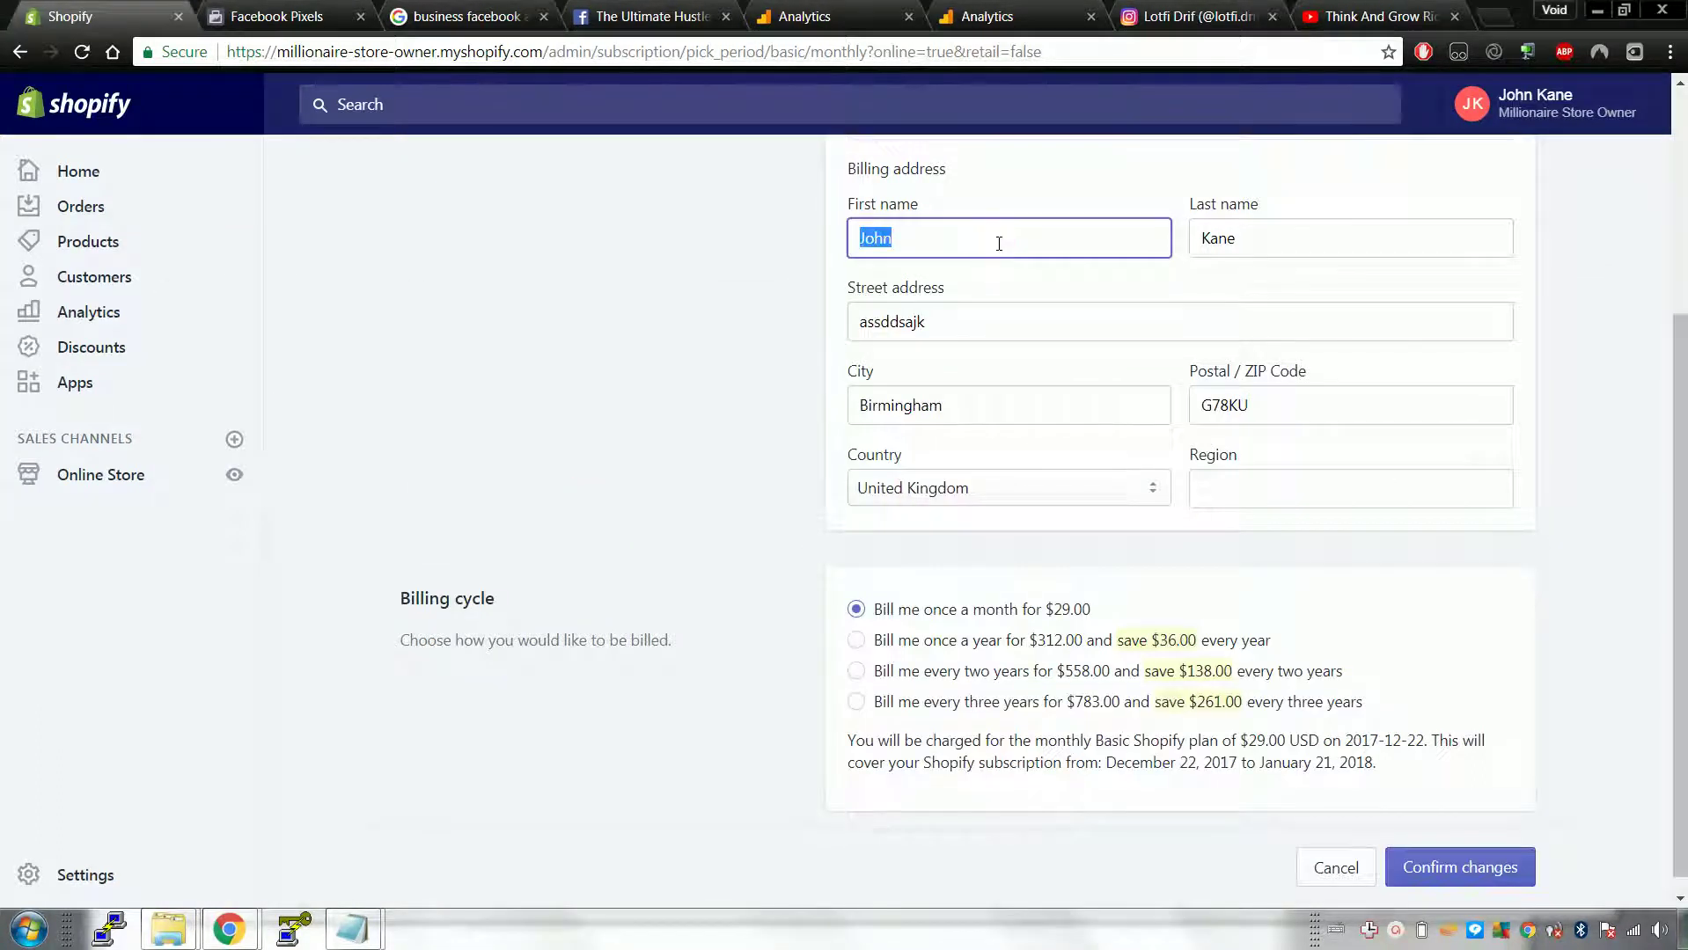
key("Tab")
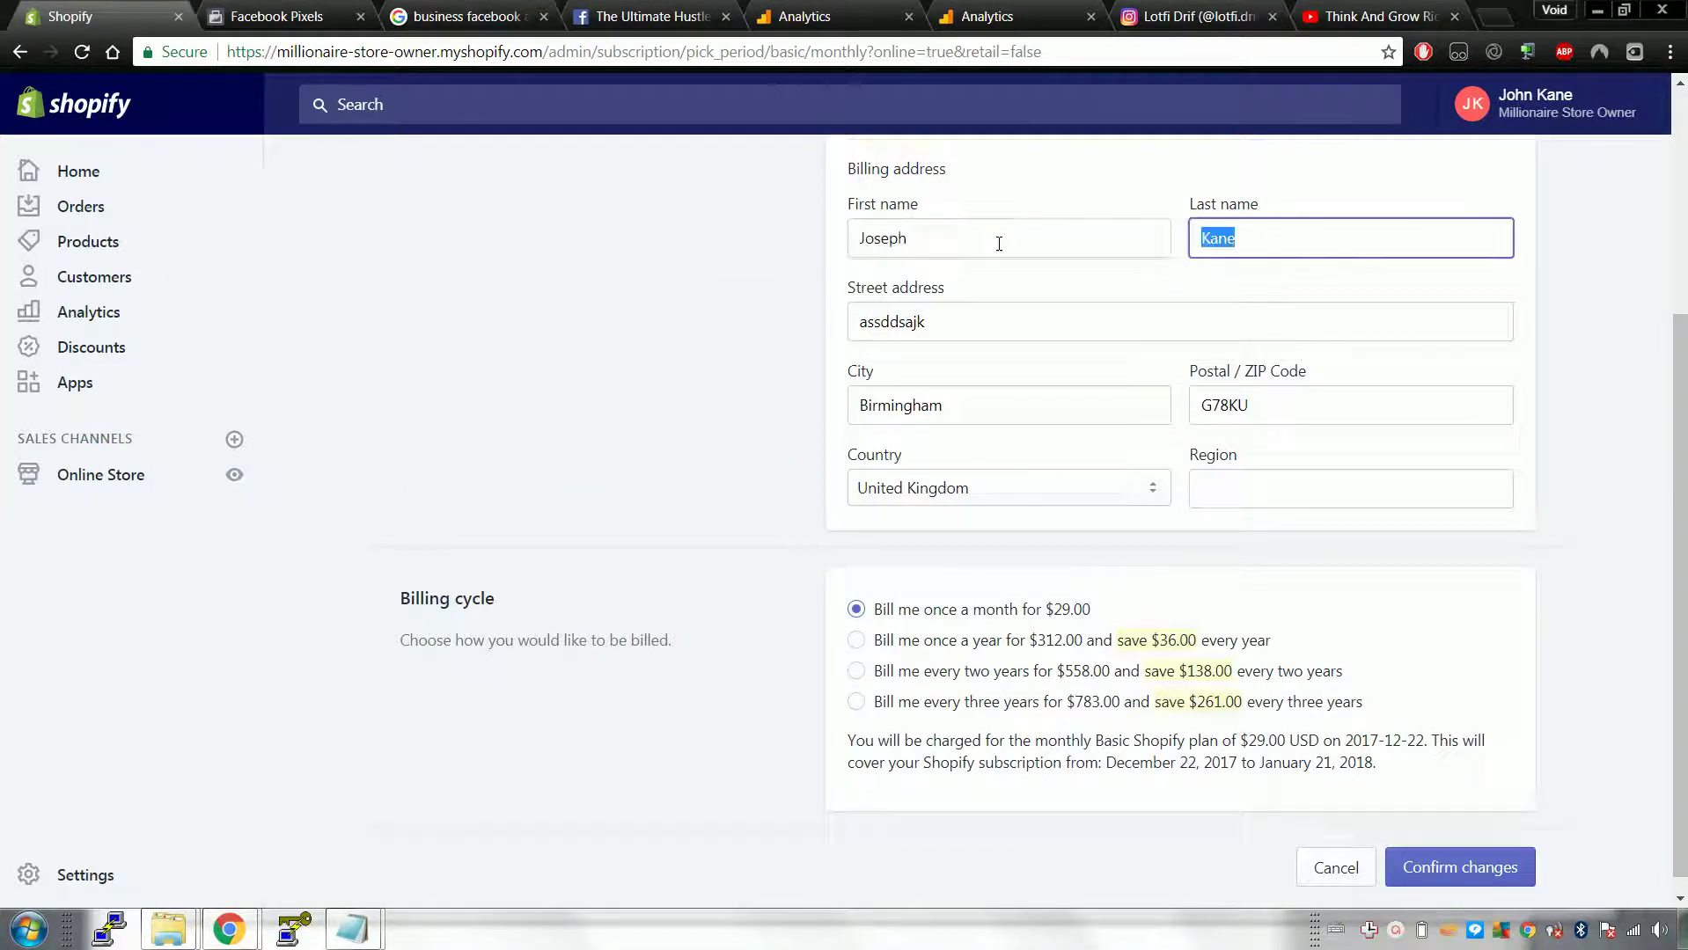
key("Tab")
key("alt+Tab")
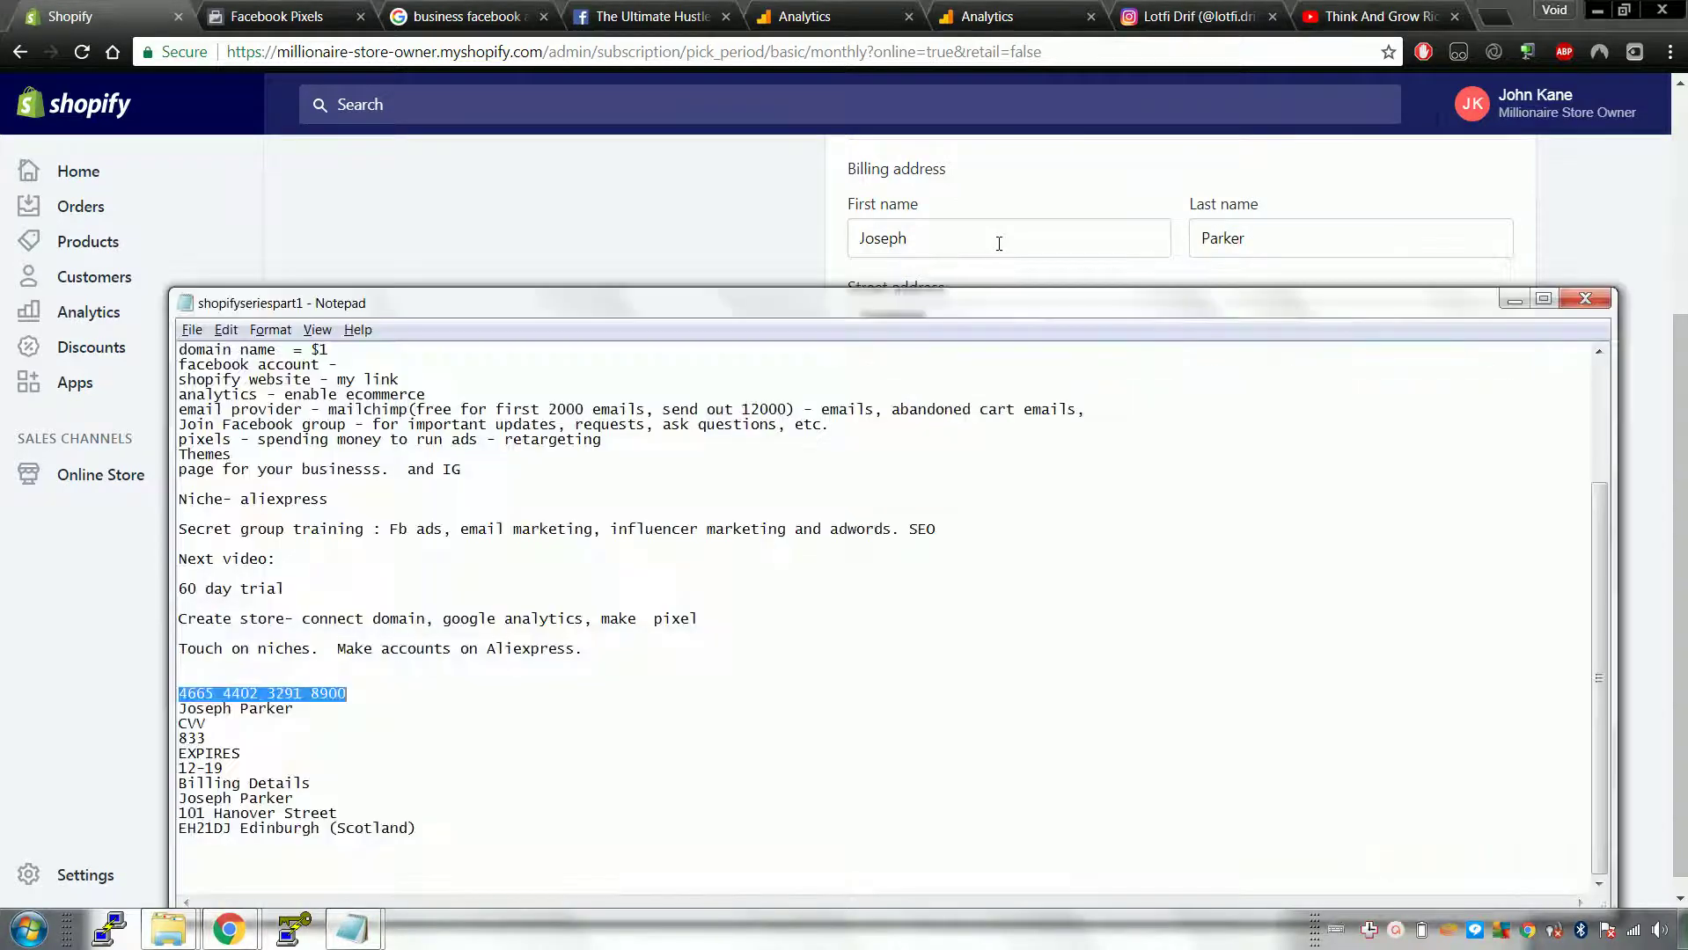
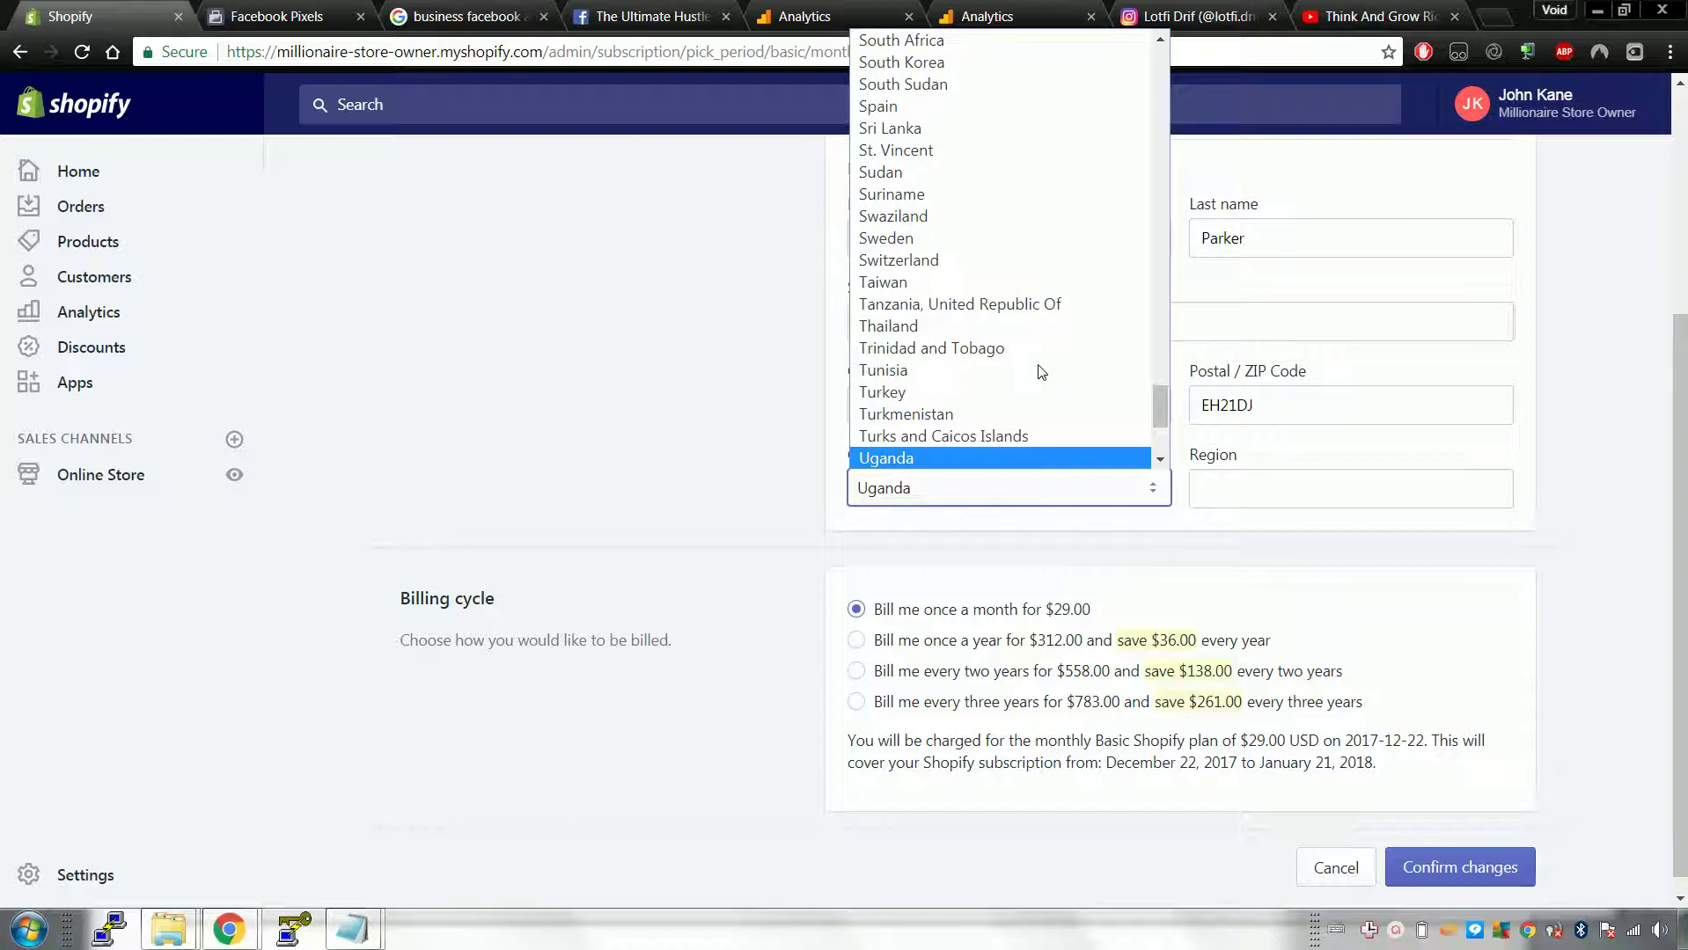
Set the billing country to United Kingdom and replace the billing city.
scroll(1041, 371, "down", 3)
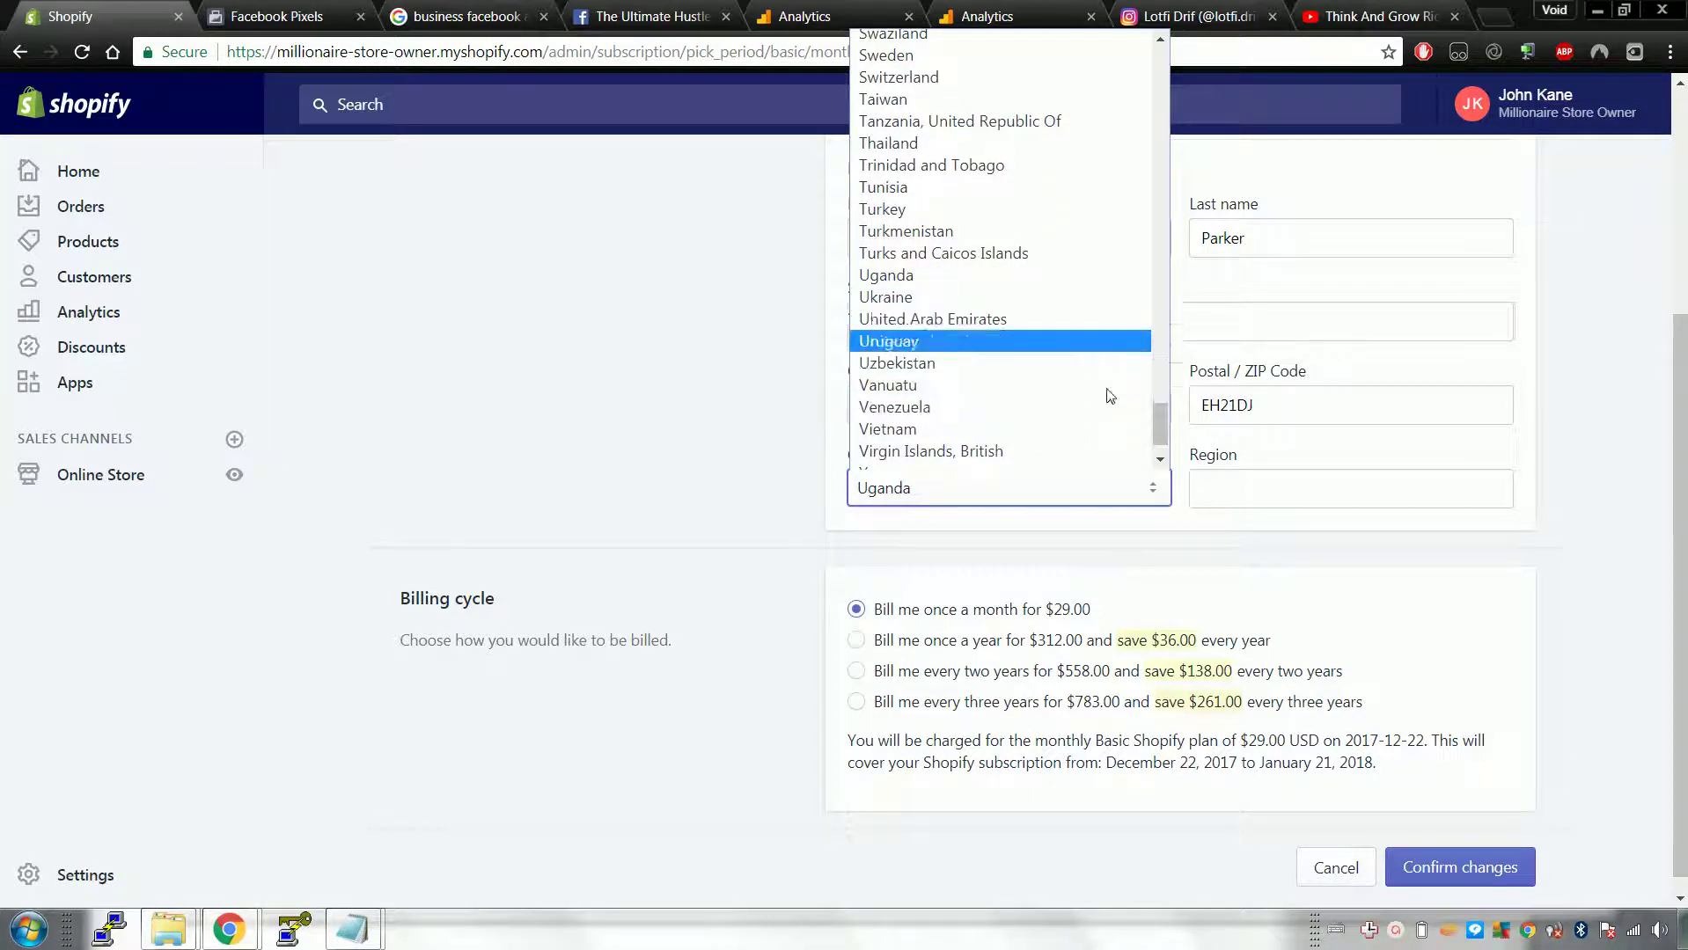
left_click_drag(1159, 427, 1158, 44)
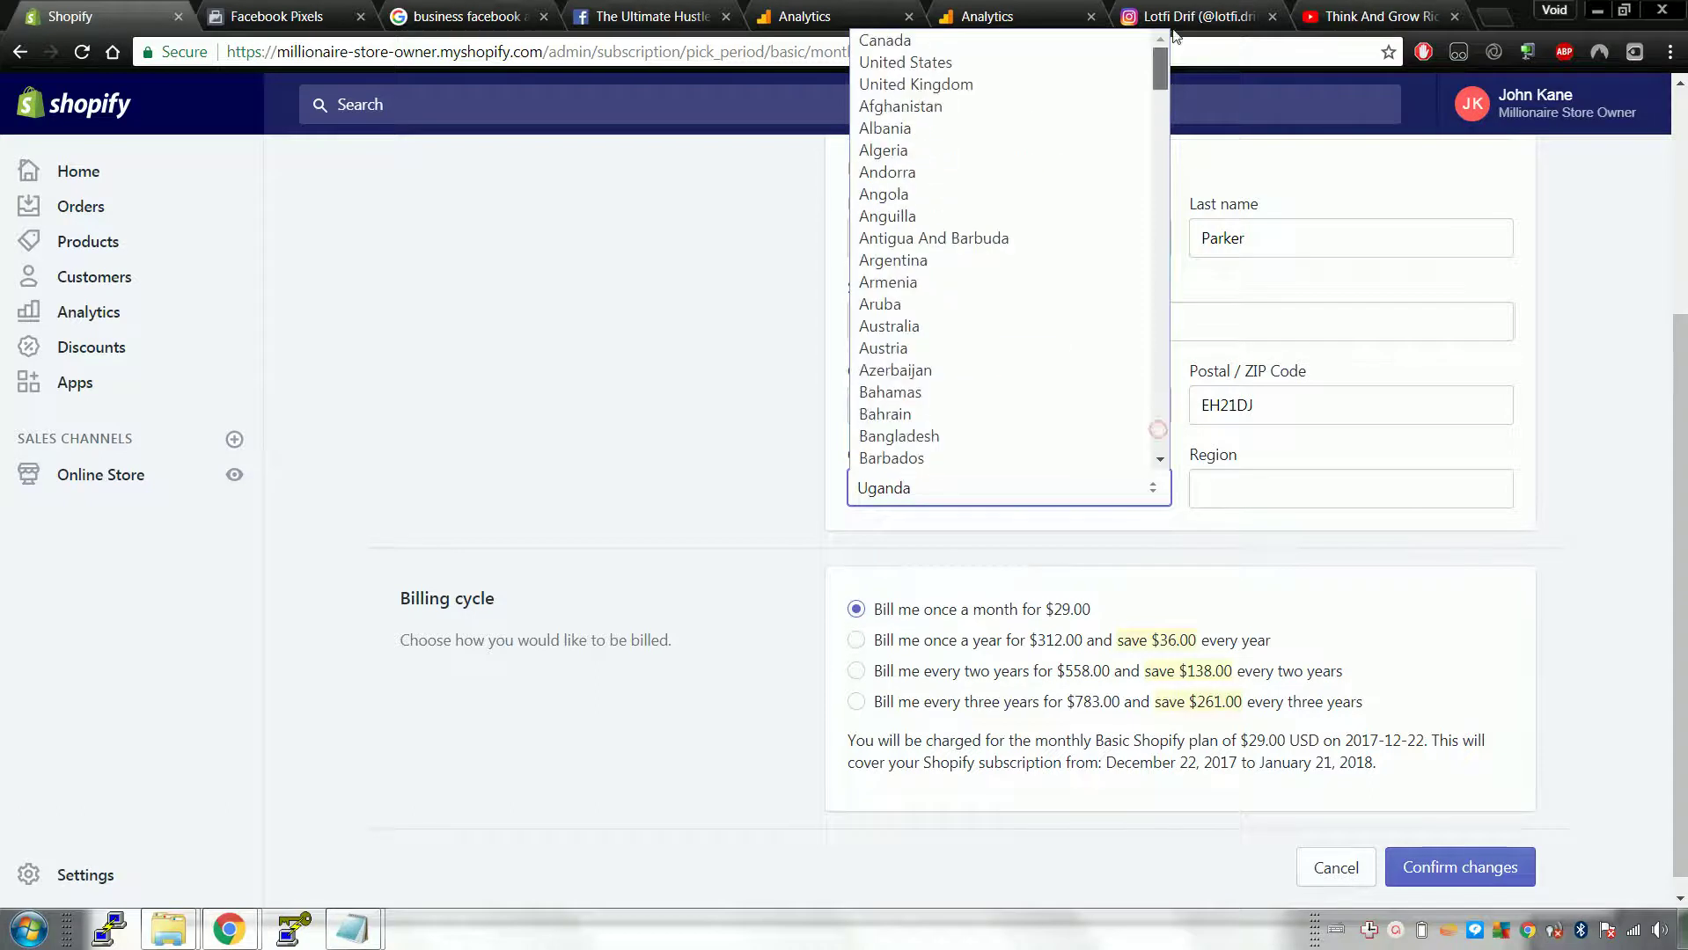
left_click(1060, 79)
left_click(1269, 495)
double_click(1029, 415)
type("Edinburgh")
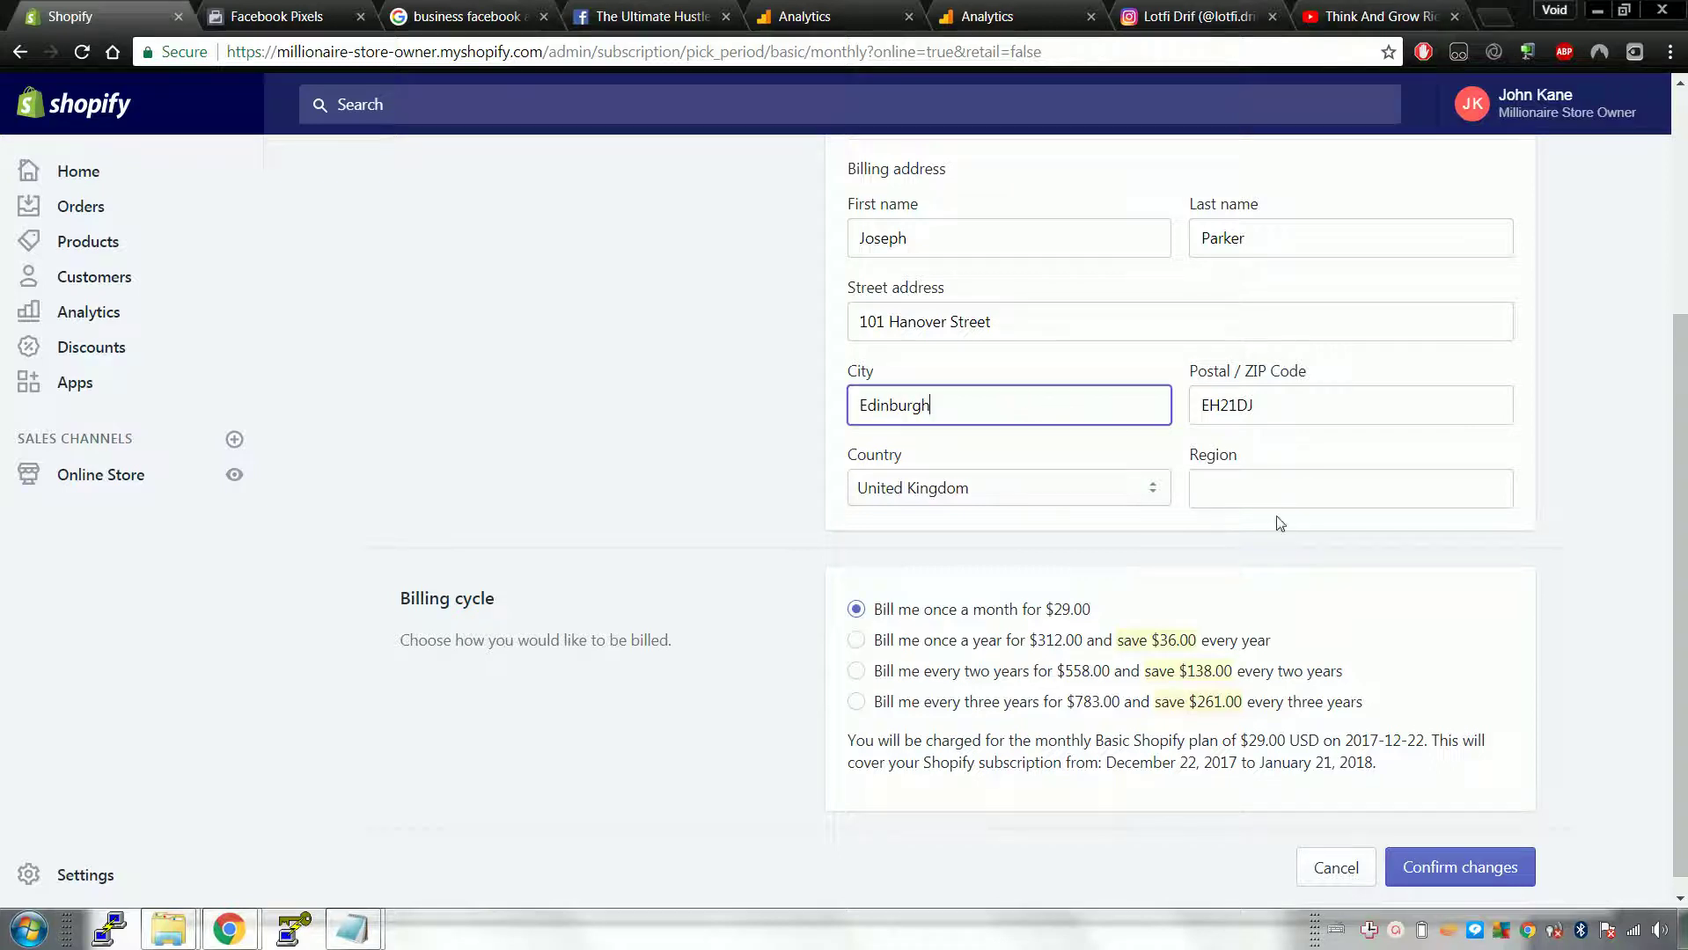
scroll(1288, 515, "down", 1)
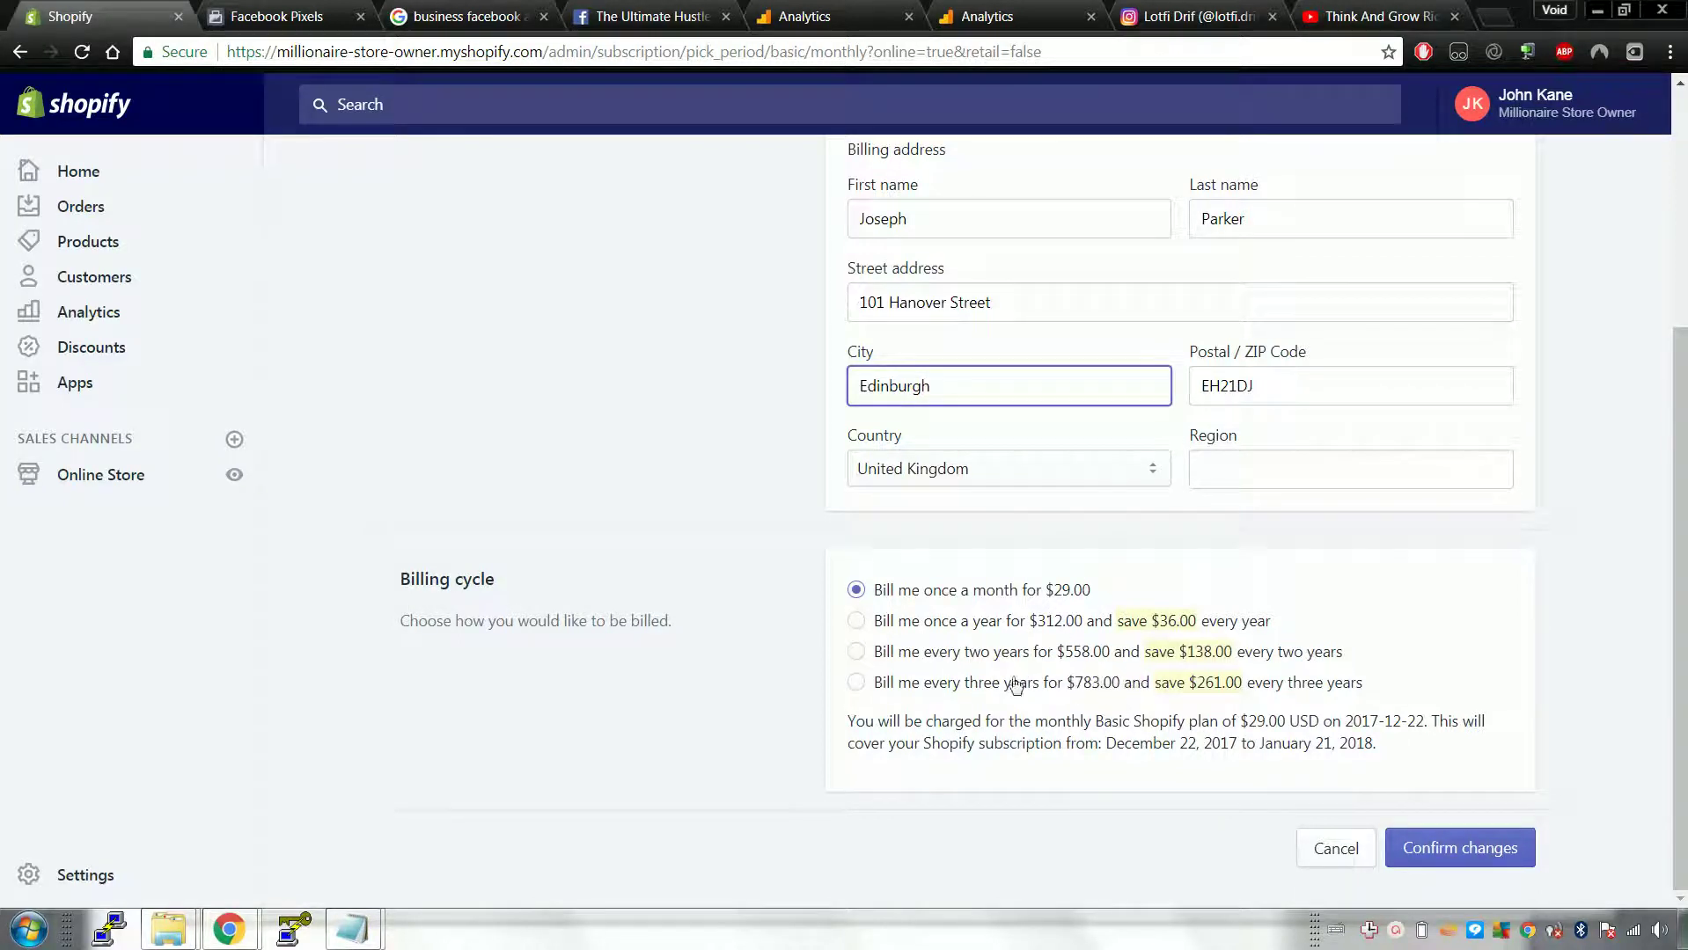
Enter Scotland as the billing region.
left_click(1307, 481)
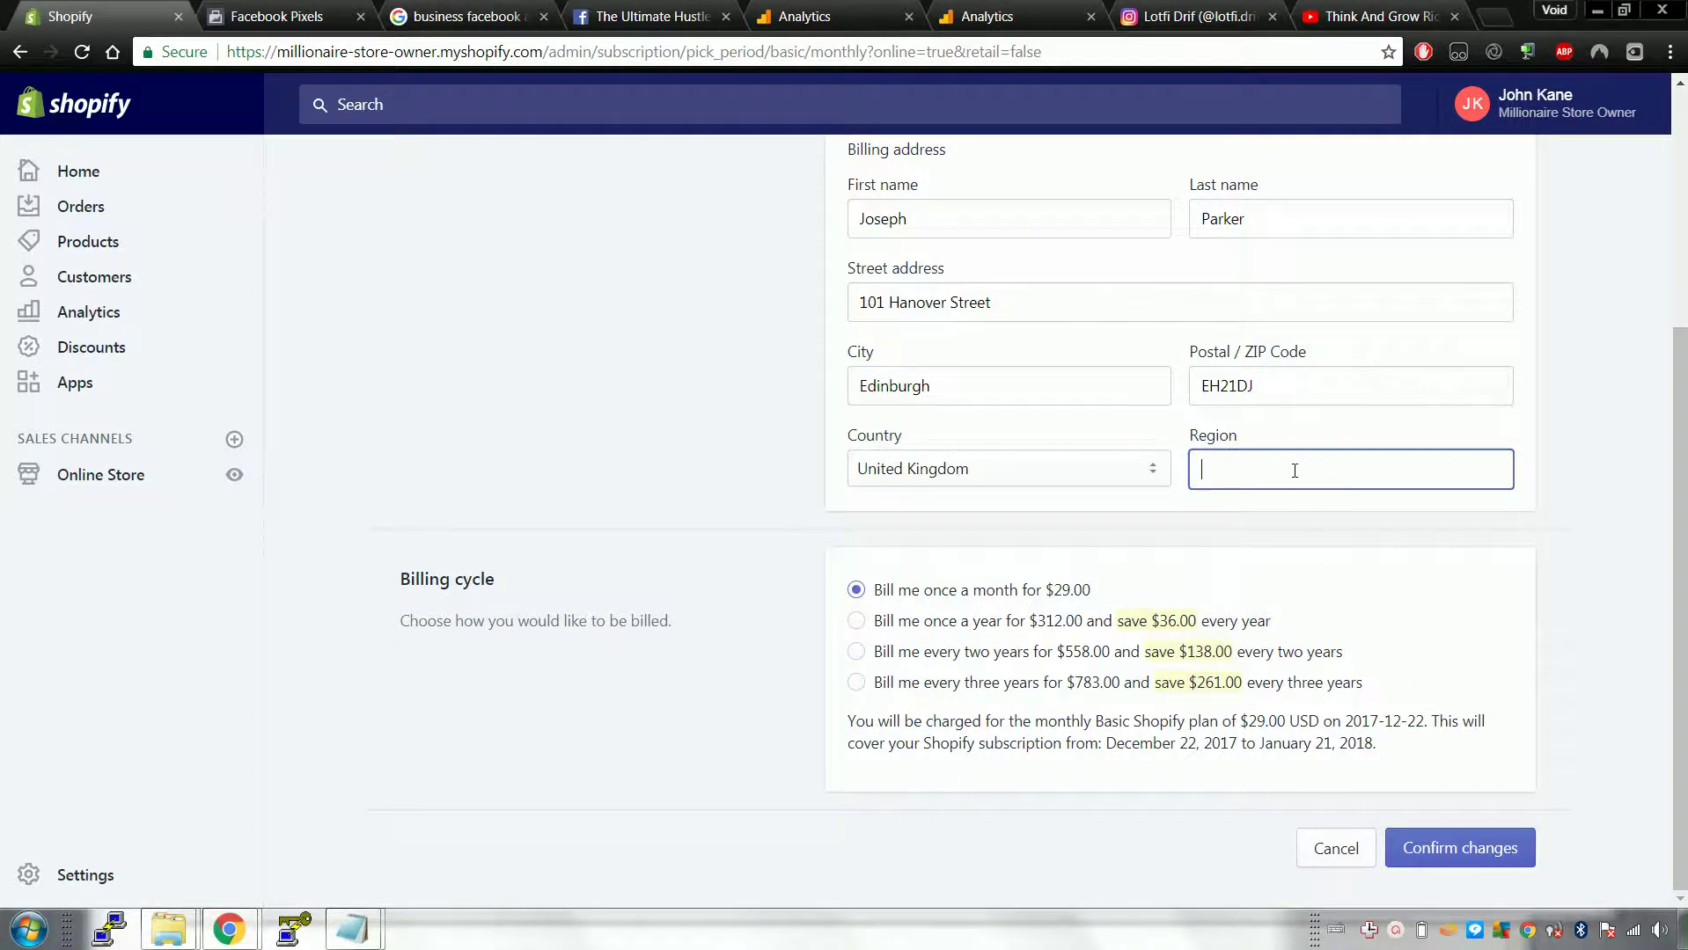
key("alt+Tab")
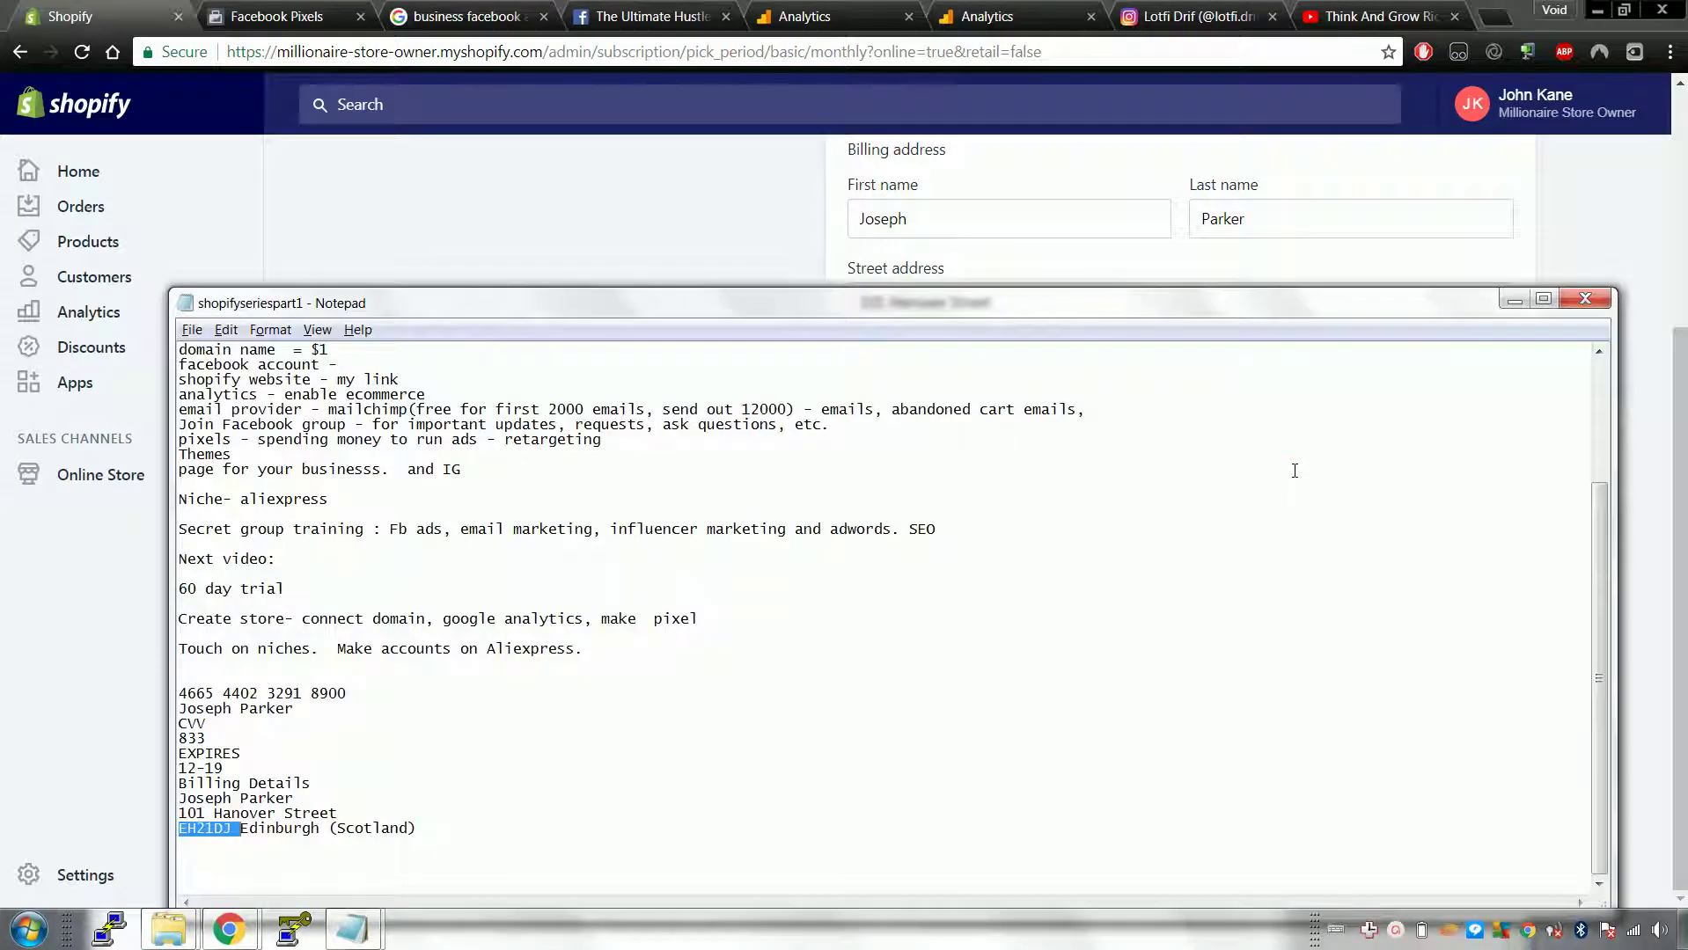
key("alt+Tab")
type("Scotland")
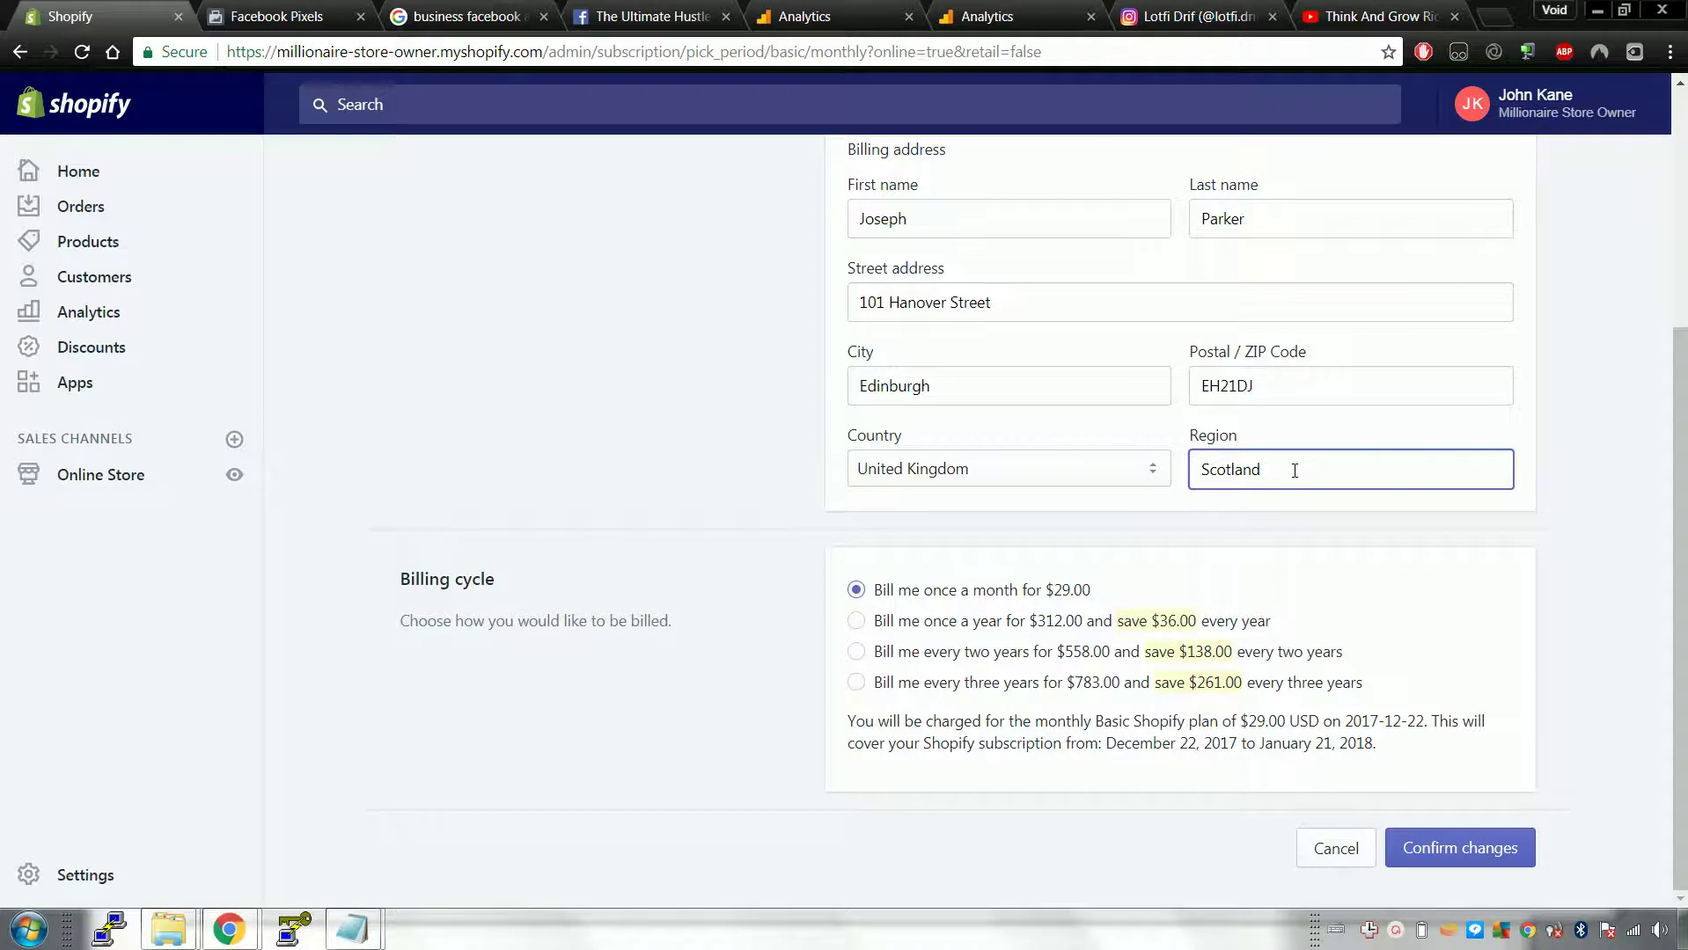
scroll(1294, 470, "up", 4)
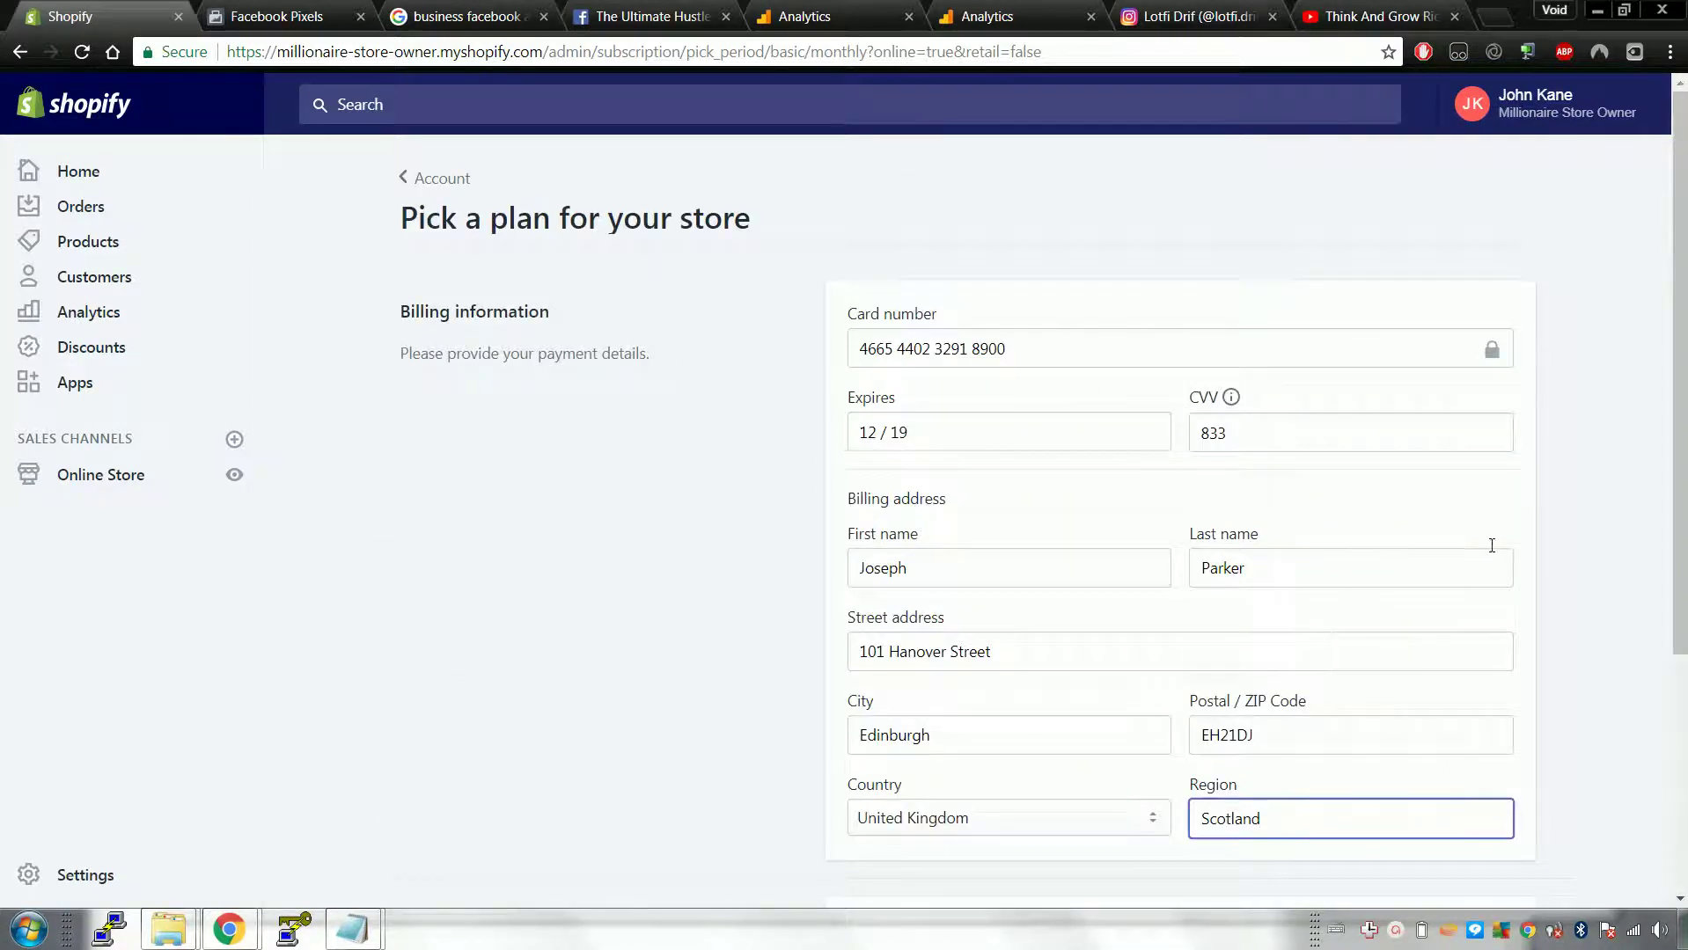
scroll(1469, 538, "down", 4)
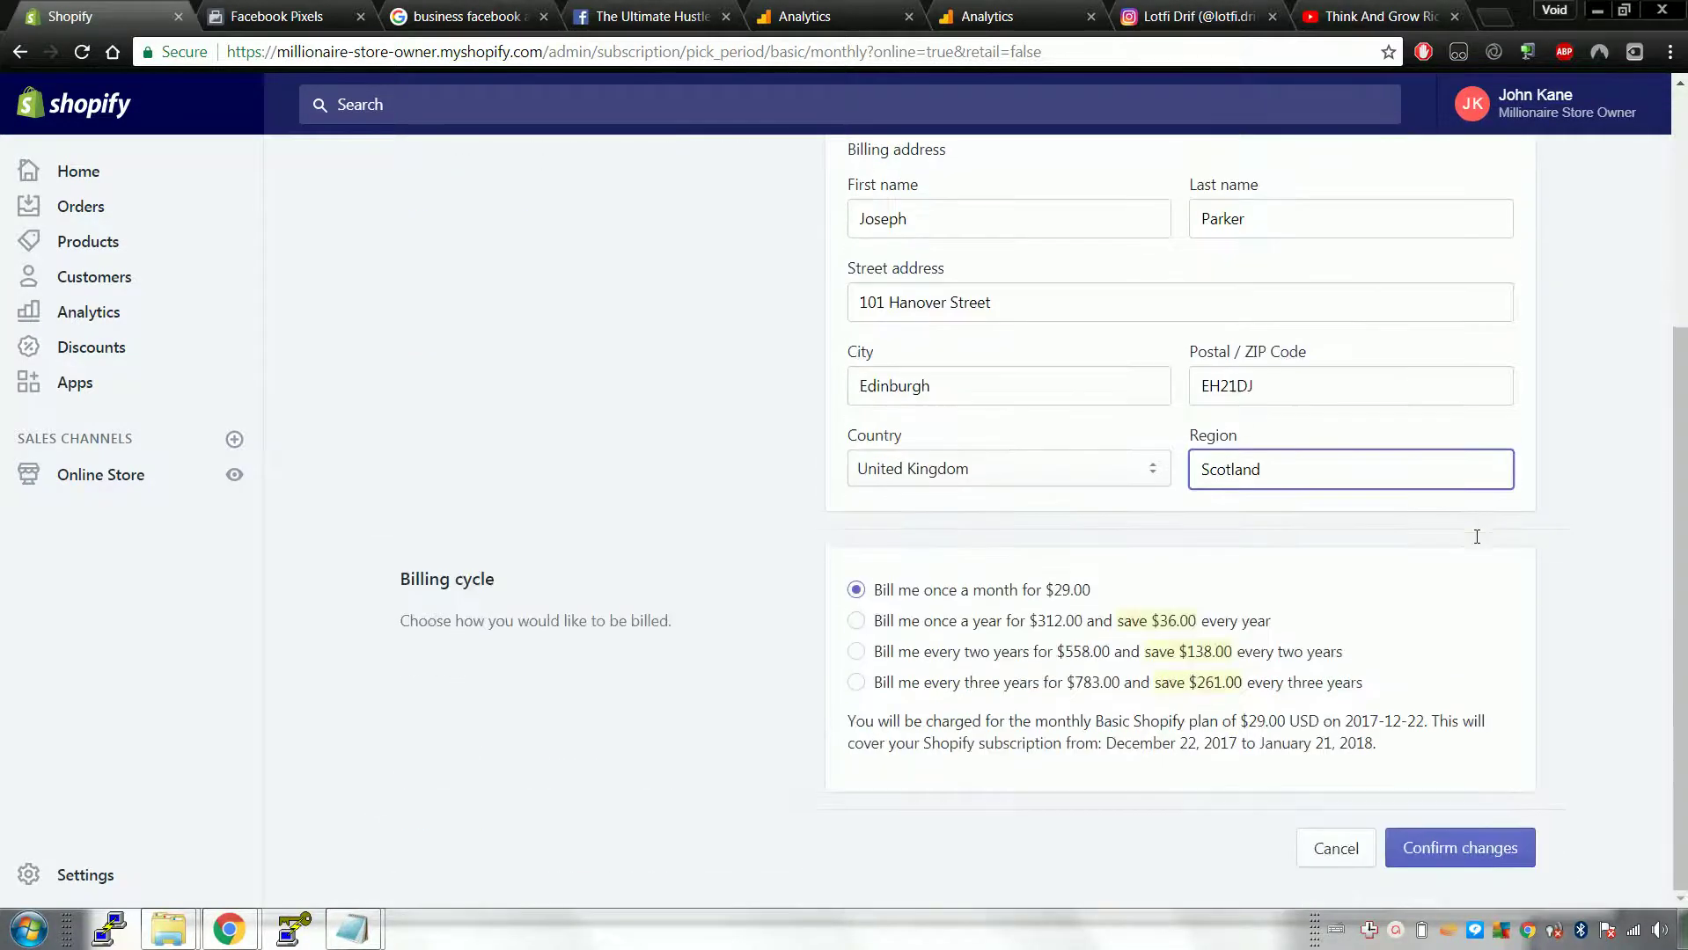
Check the first charge date in the billing summary and confirm the plan changes.
left_click_drag(918, 734, 1421, 722)
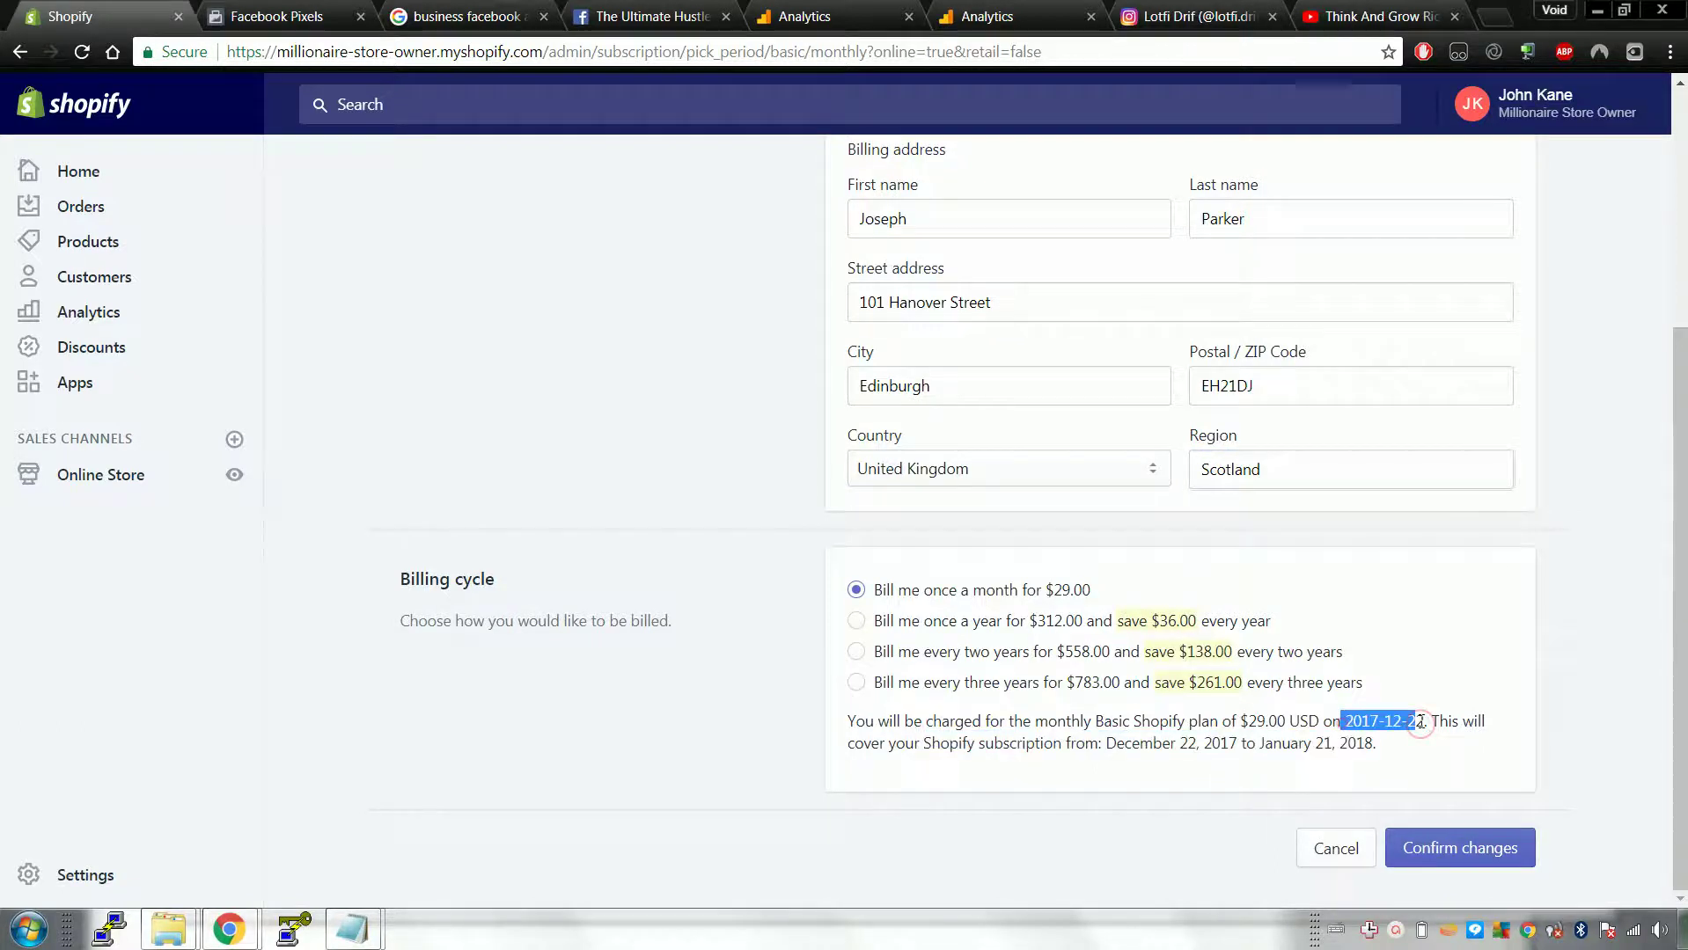
triple_click(1395, 725)
left_click(1419, 721)
double_click(1359, 721)
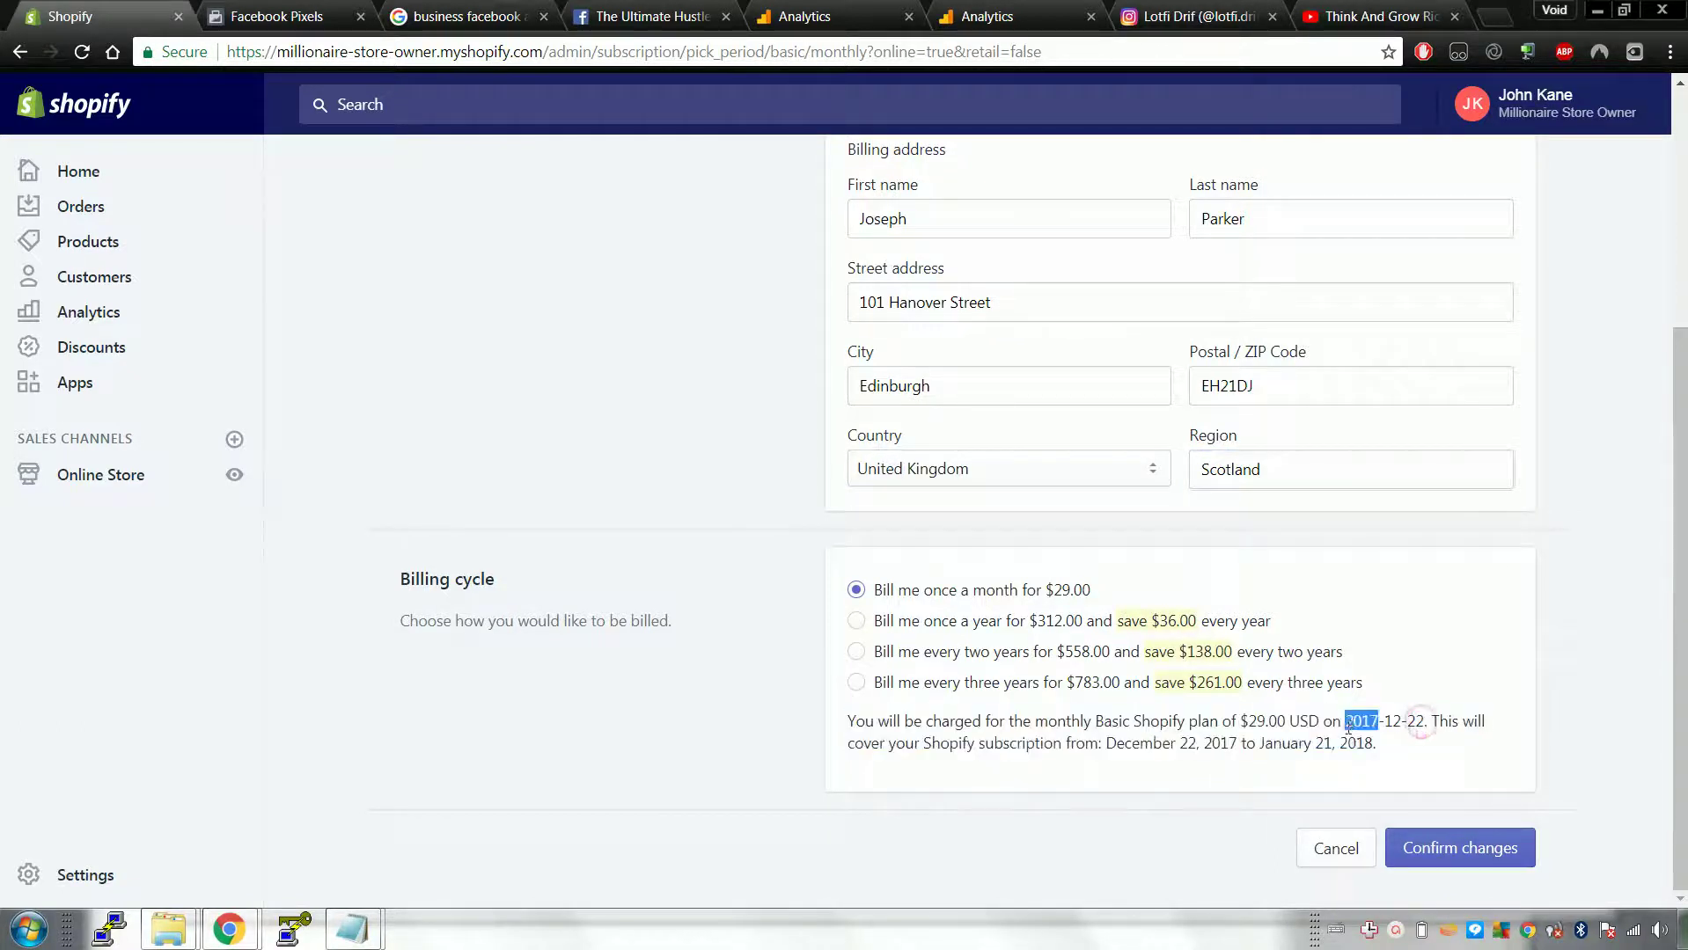
left_click(1460, 848)
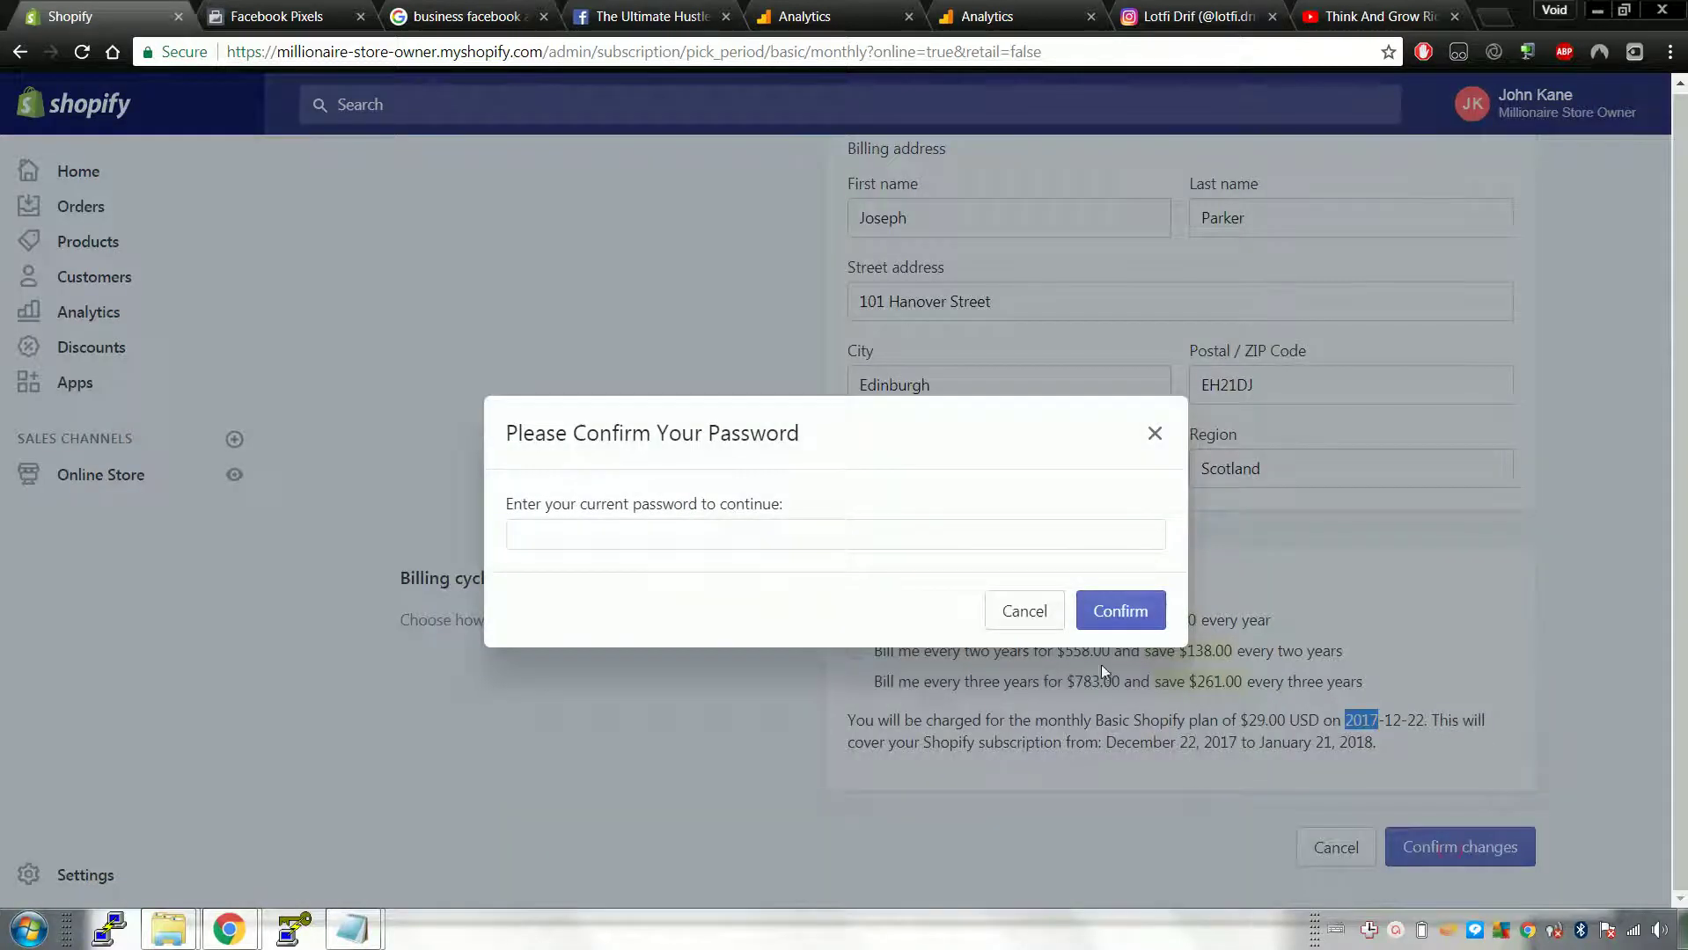
Confirm the purchase with the account password, then open the Analytics overview dashboard.
left_click(897, 539)
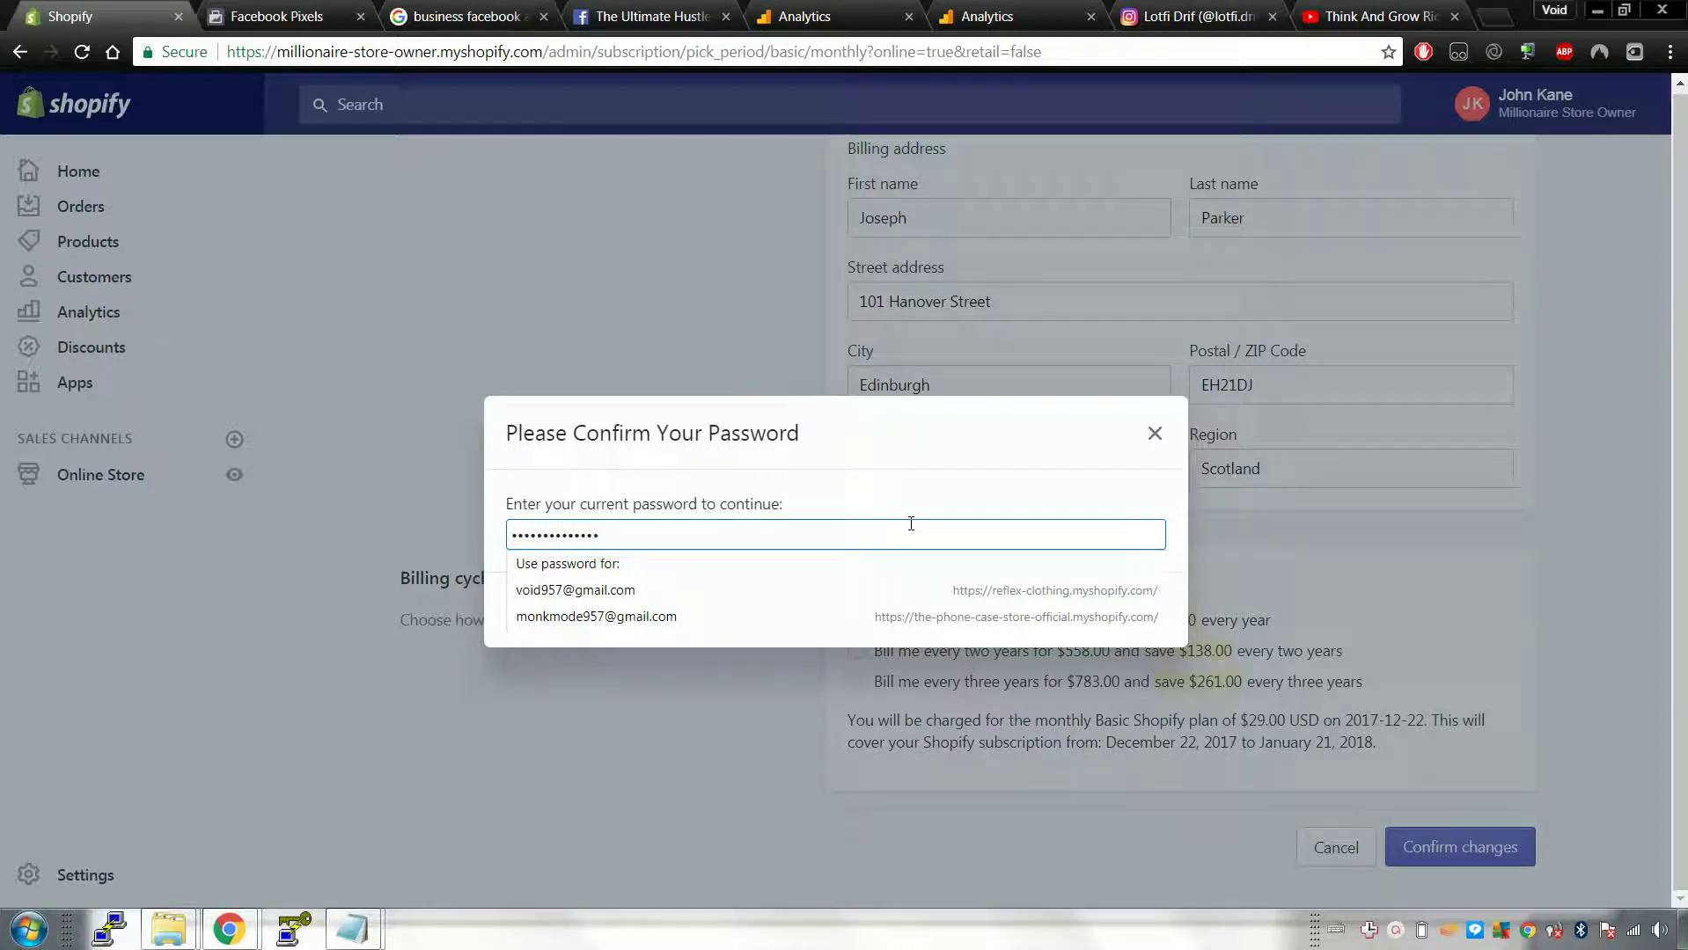
left_click(1030, 494)
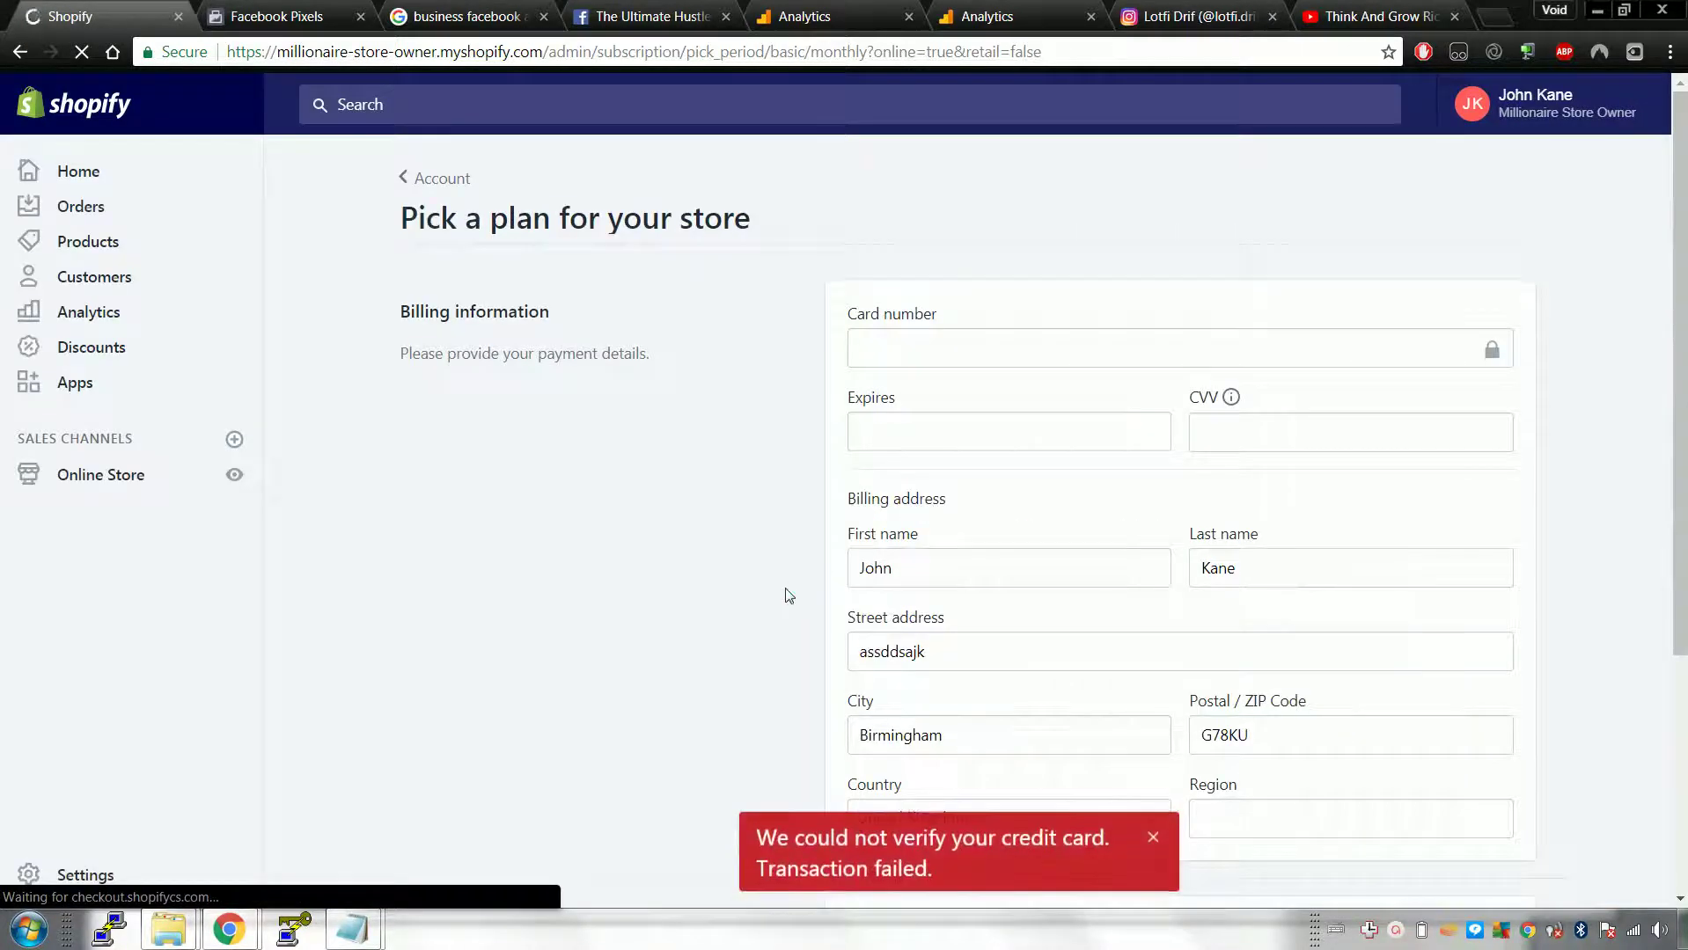
scroll(785, 594, "down", 3)
scroll(788, 595, "up", 3)
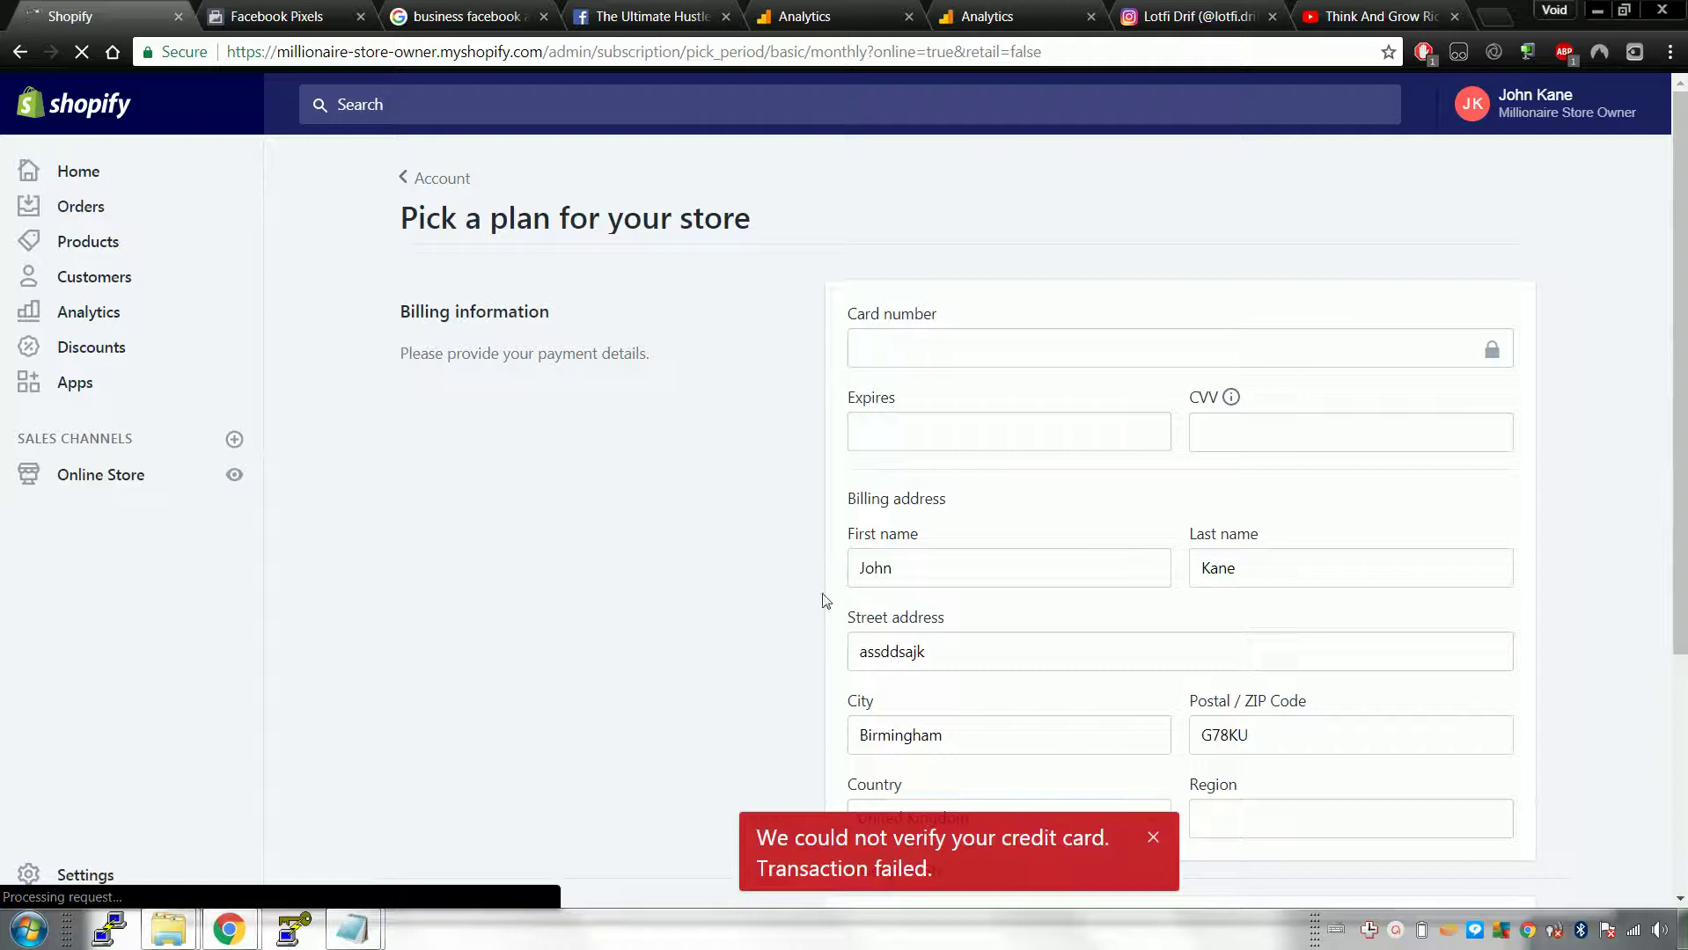
left_click(92, 313)
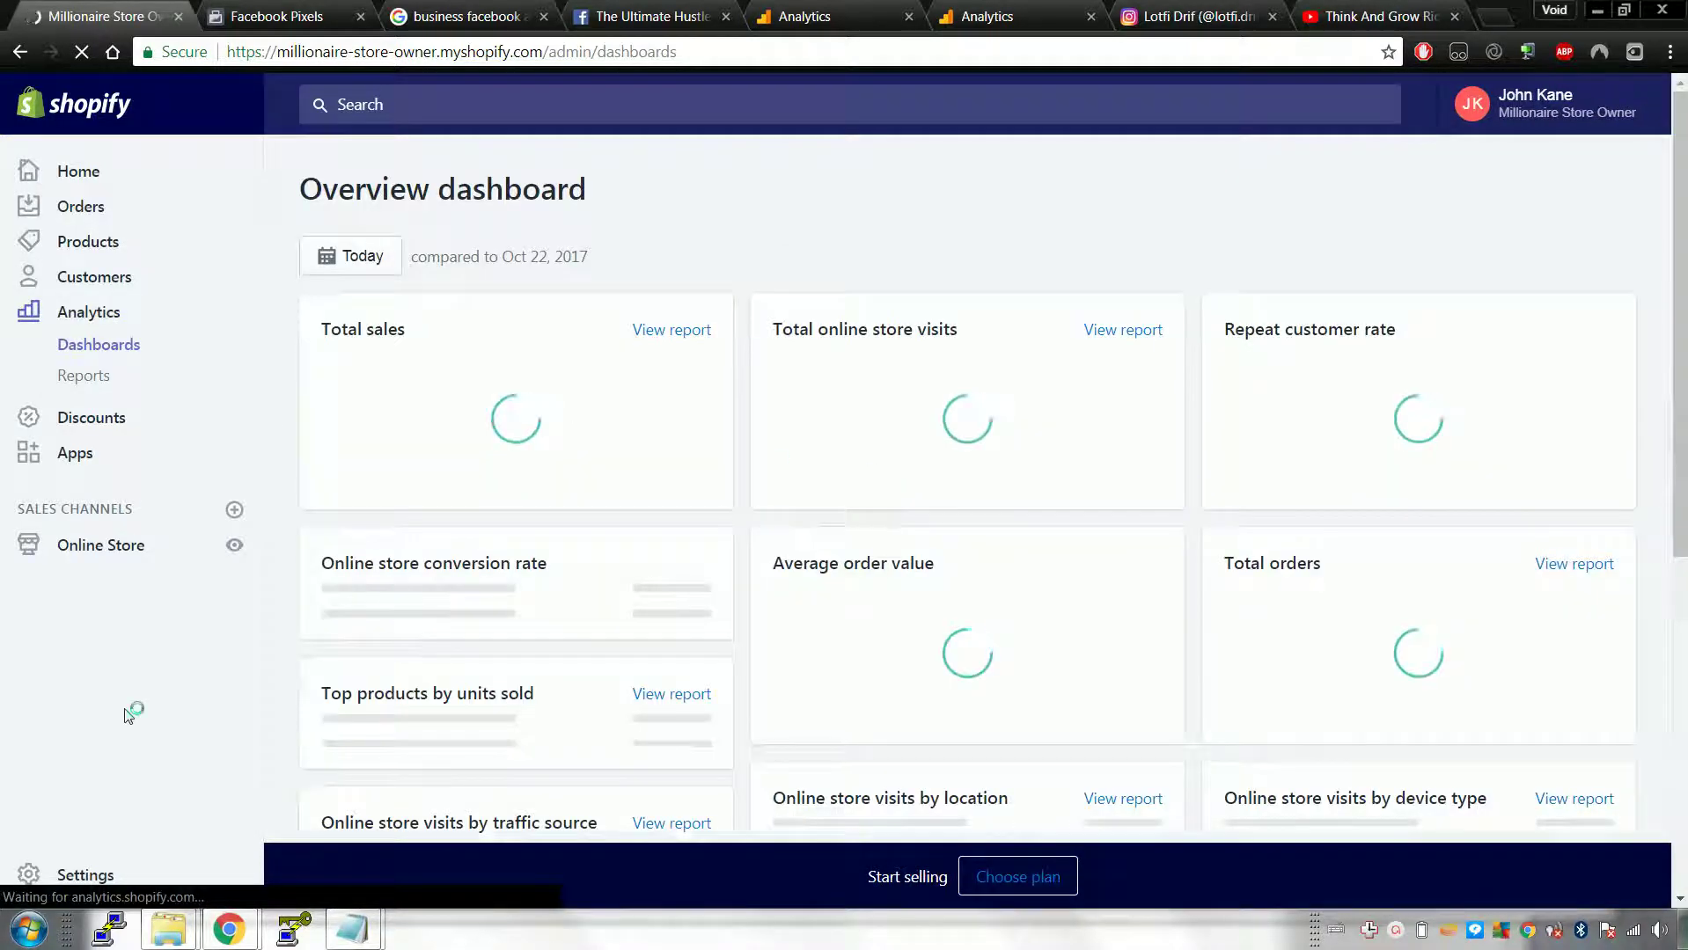
Navigate from Settings to the Online Store Preferences page.
left_click(104, 876)
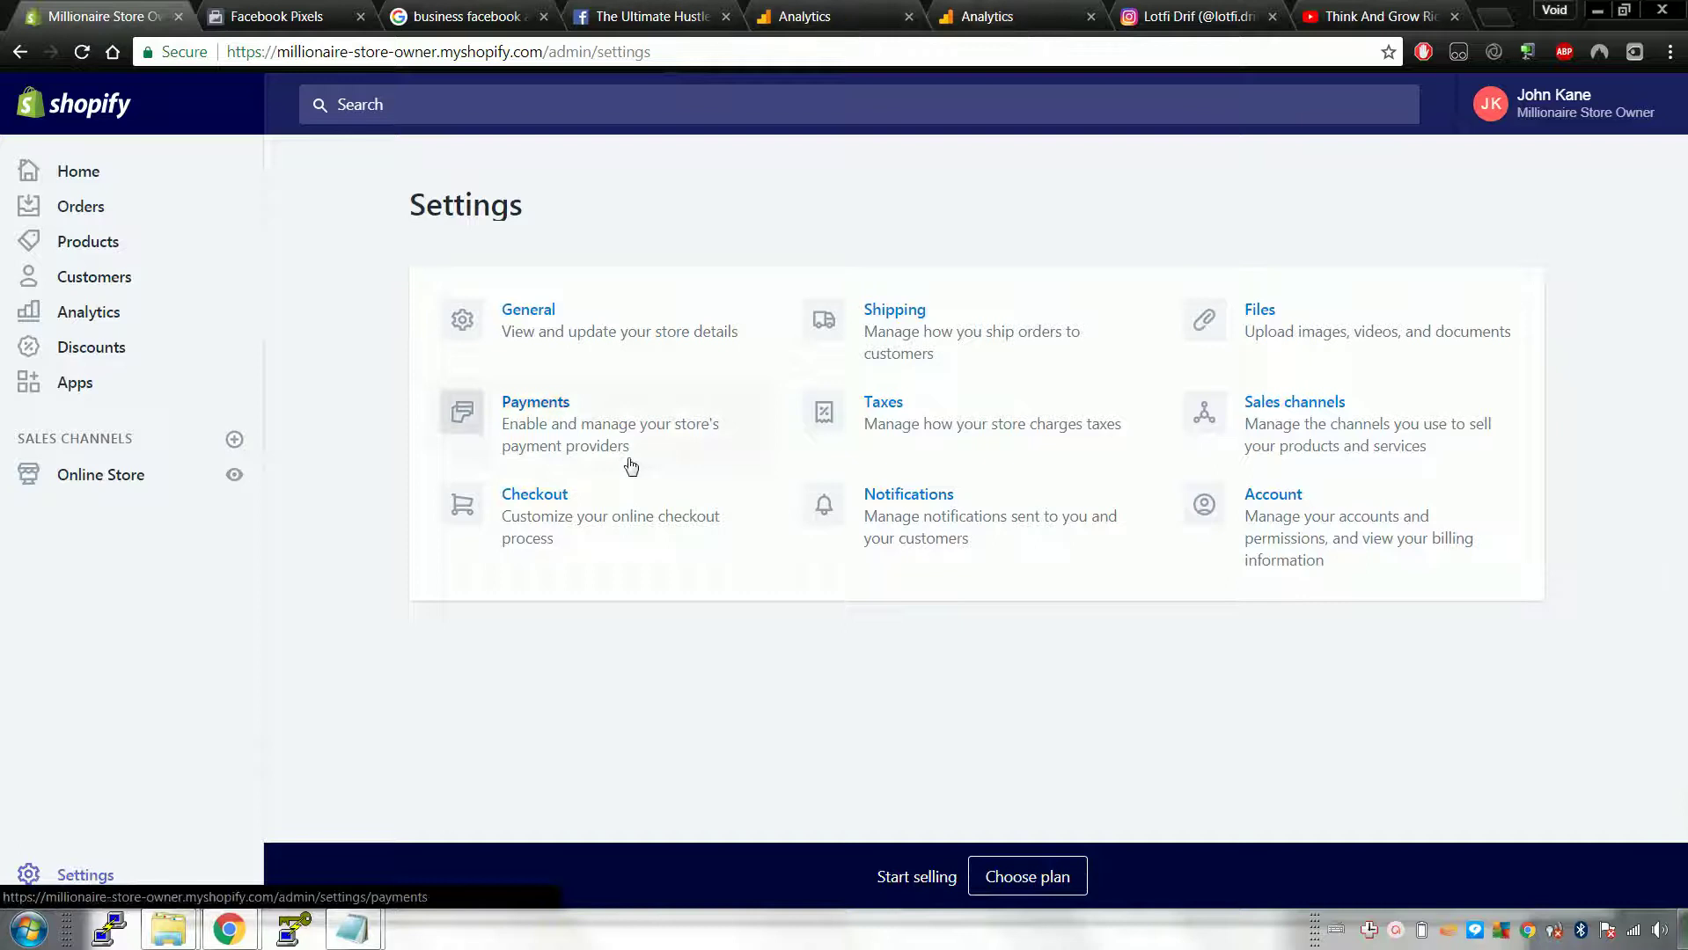
left_click(108, 476)
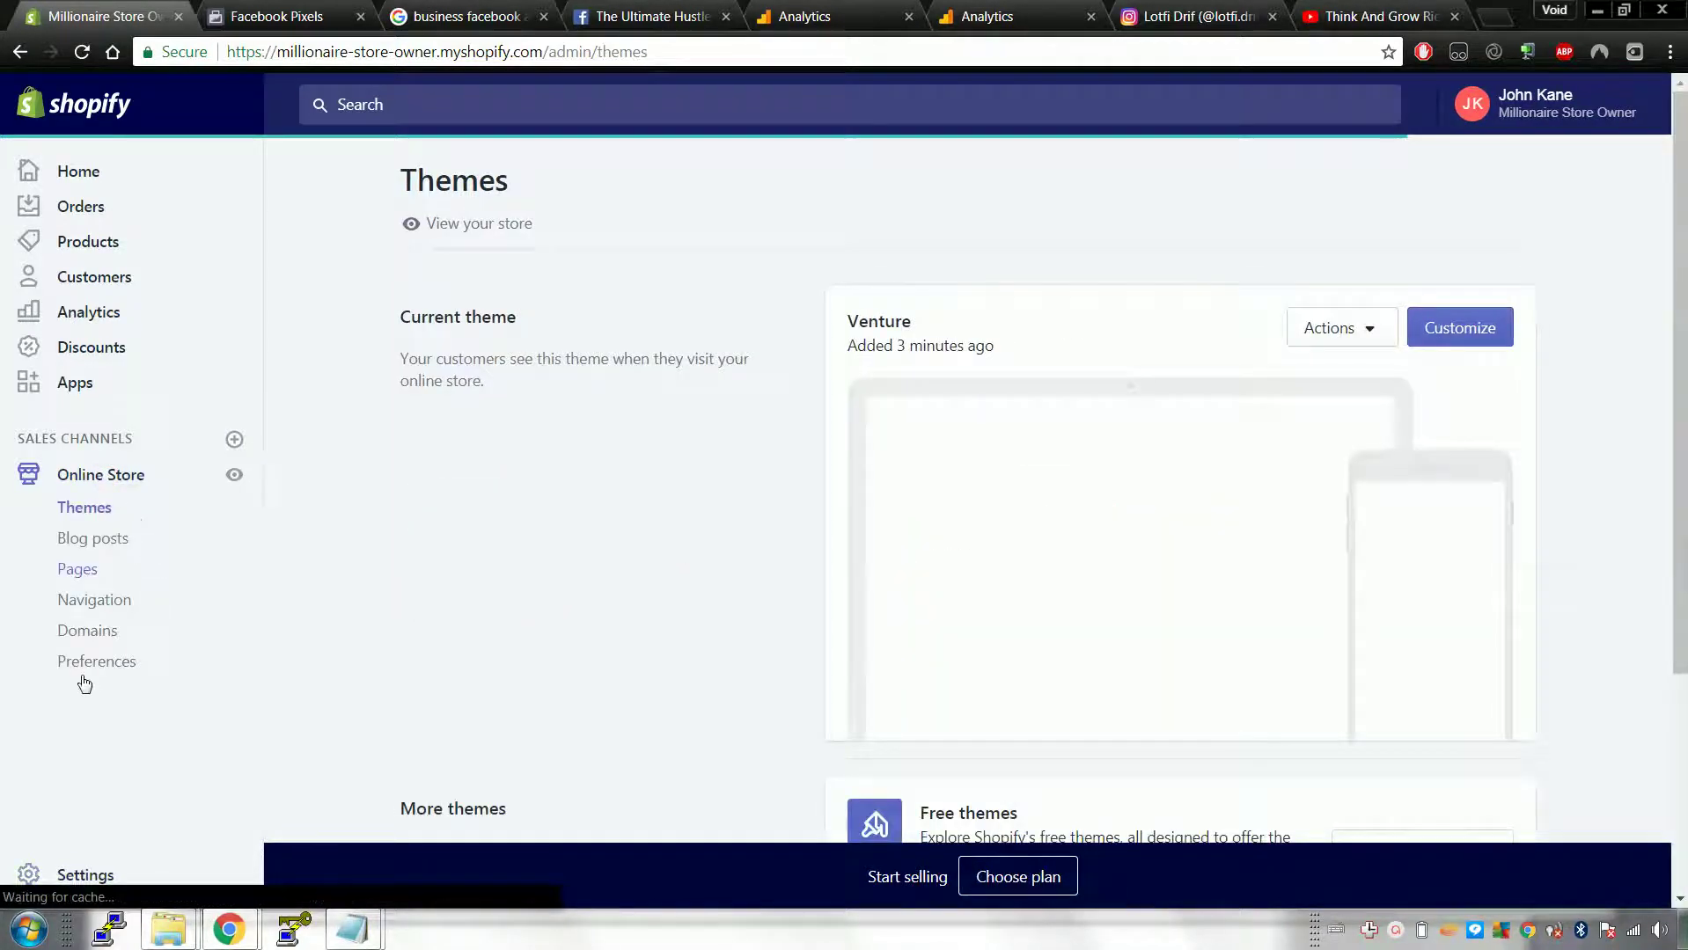
left_click(97, 666)
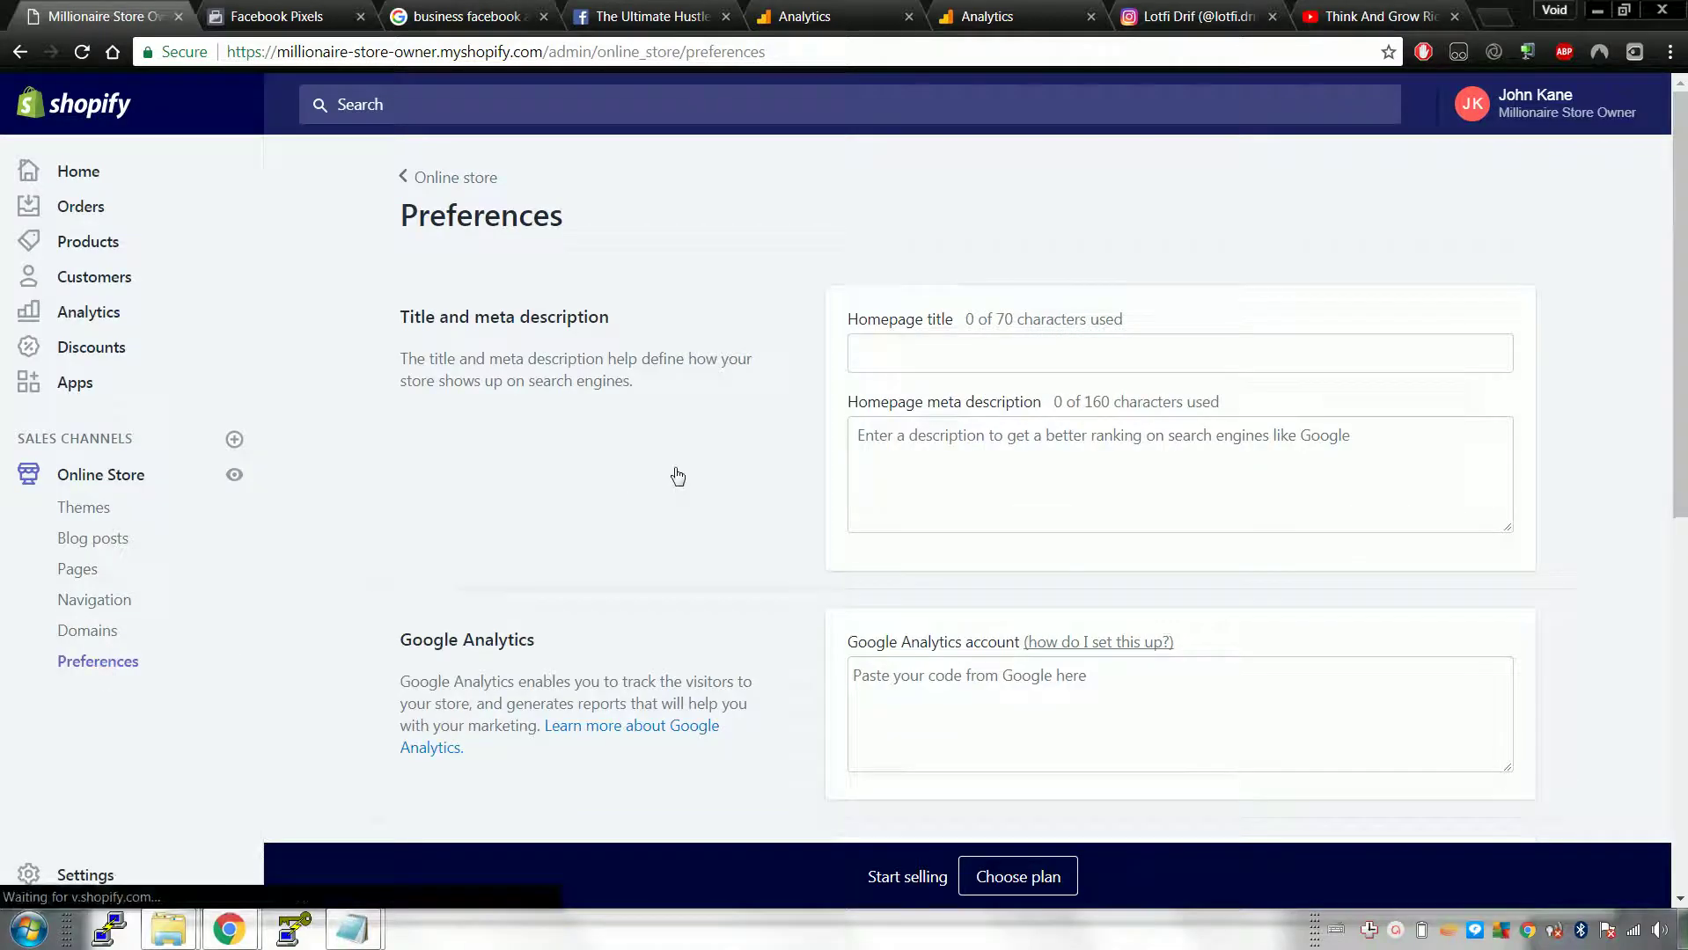
Locate the empty Google Analytics account and Facebook Pixel ID fields.
scroll(676, 476, "down", 1)
scroll(678, 475, "down", 4)
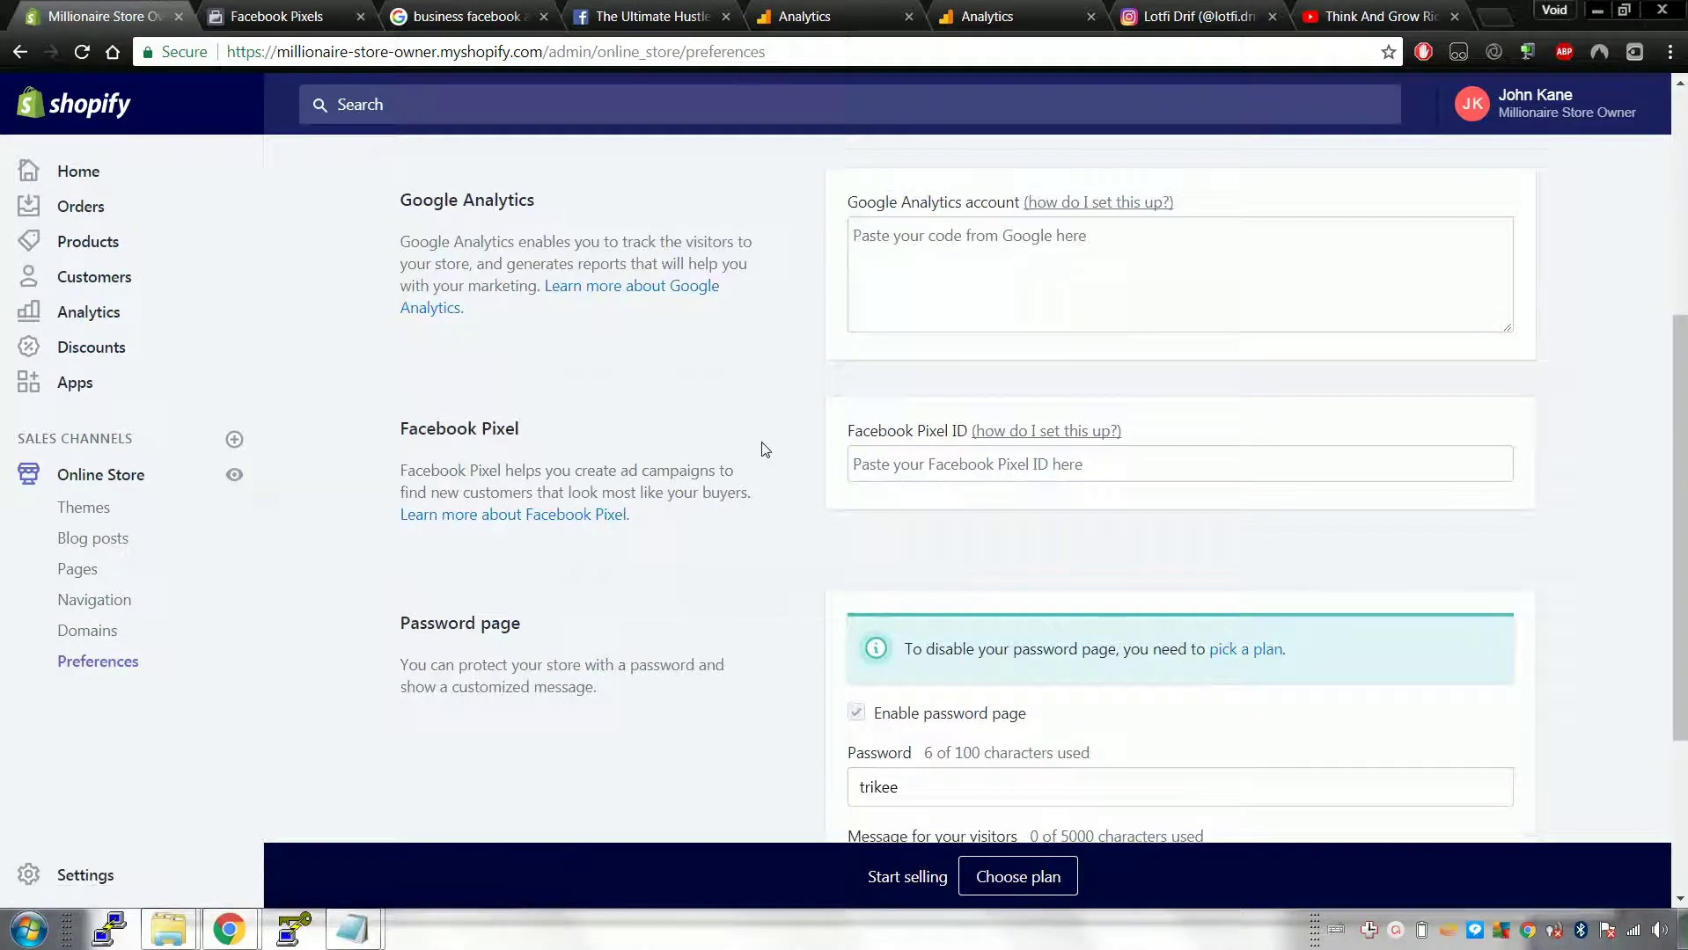
left_click(961, 283)
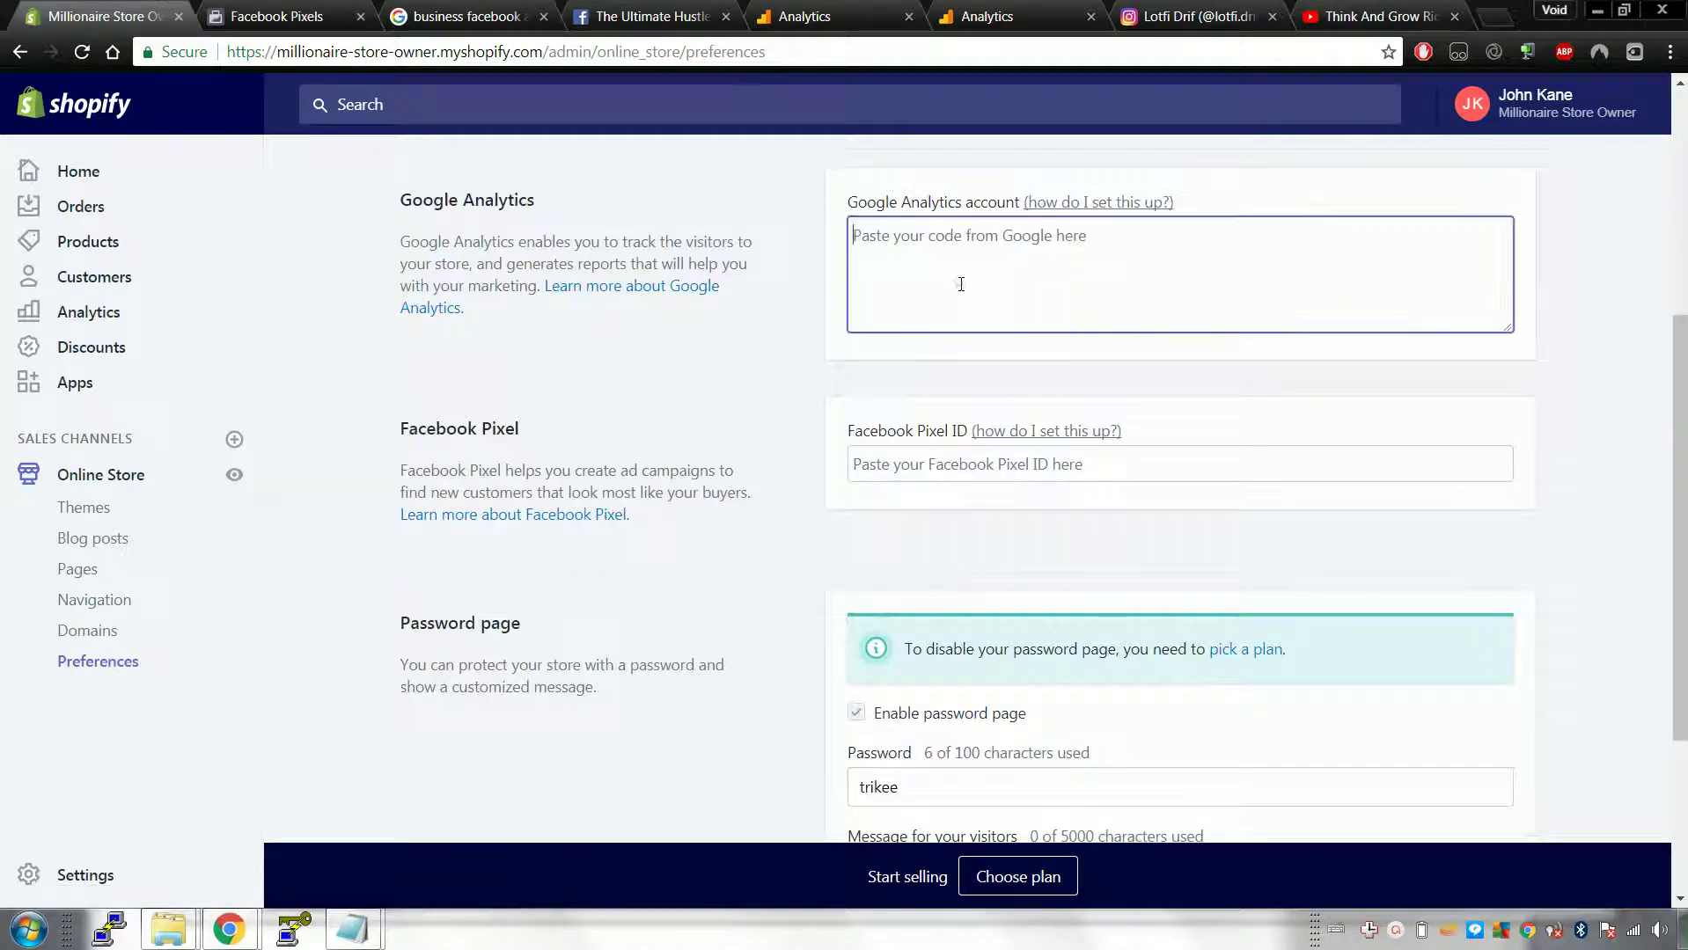
left_click(941, 469)
scroll(867, 449, "down", 3)
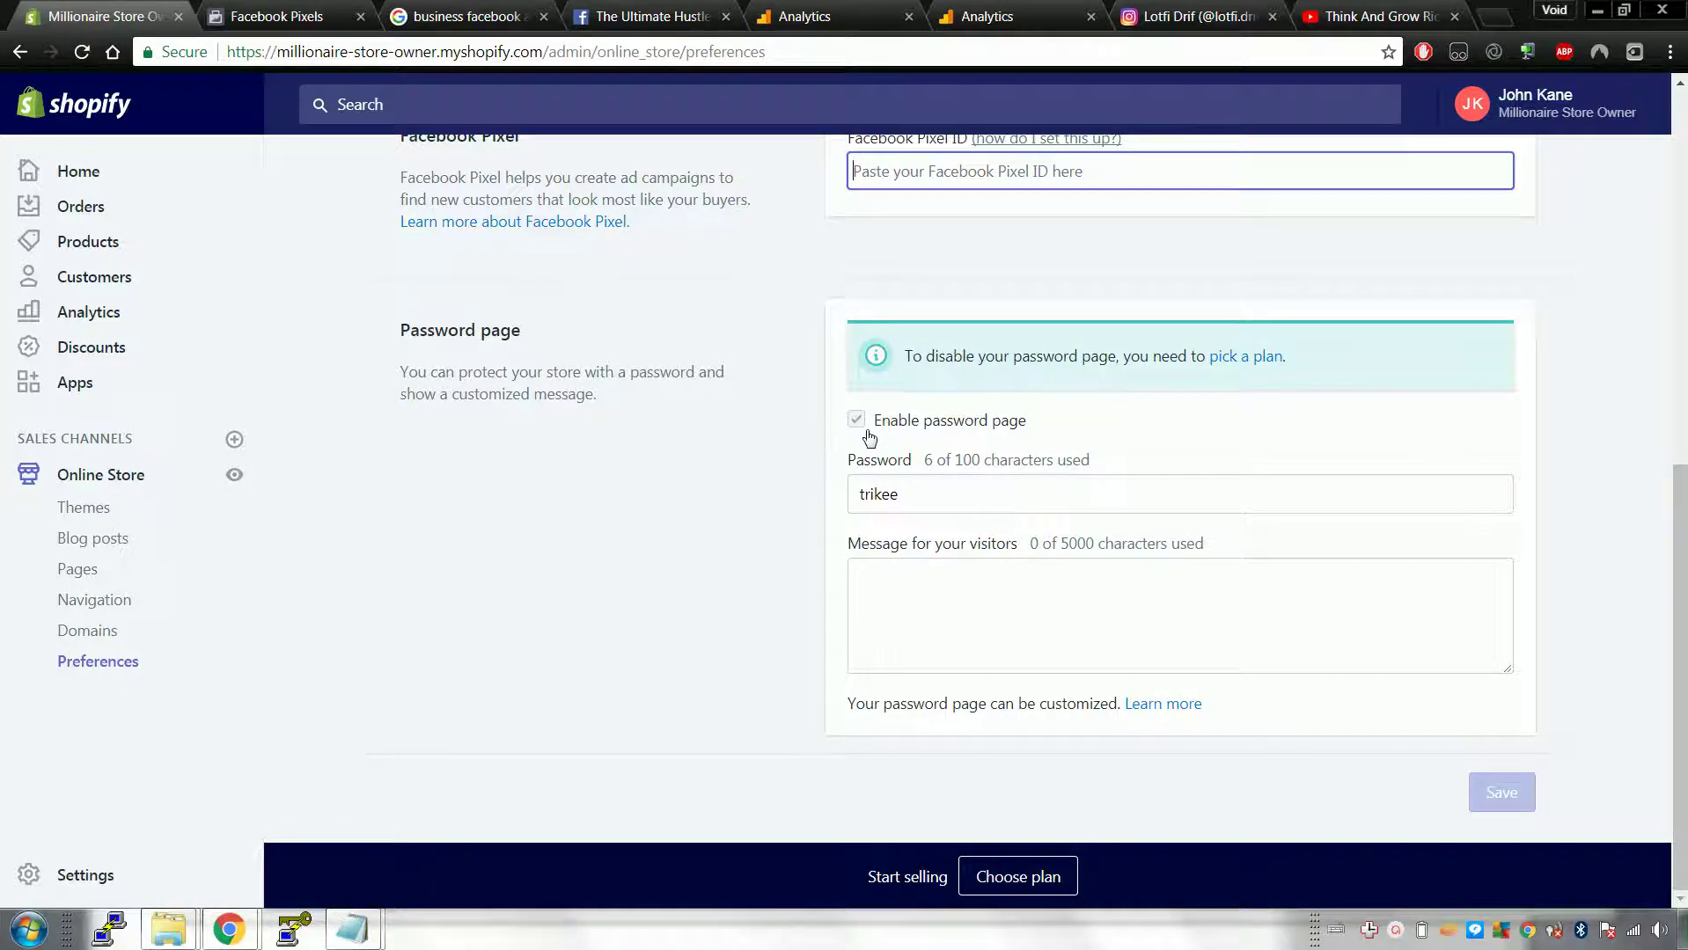
scroll(818, 440, "up", 5)
left_click(882, 391)
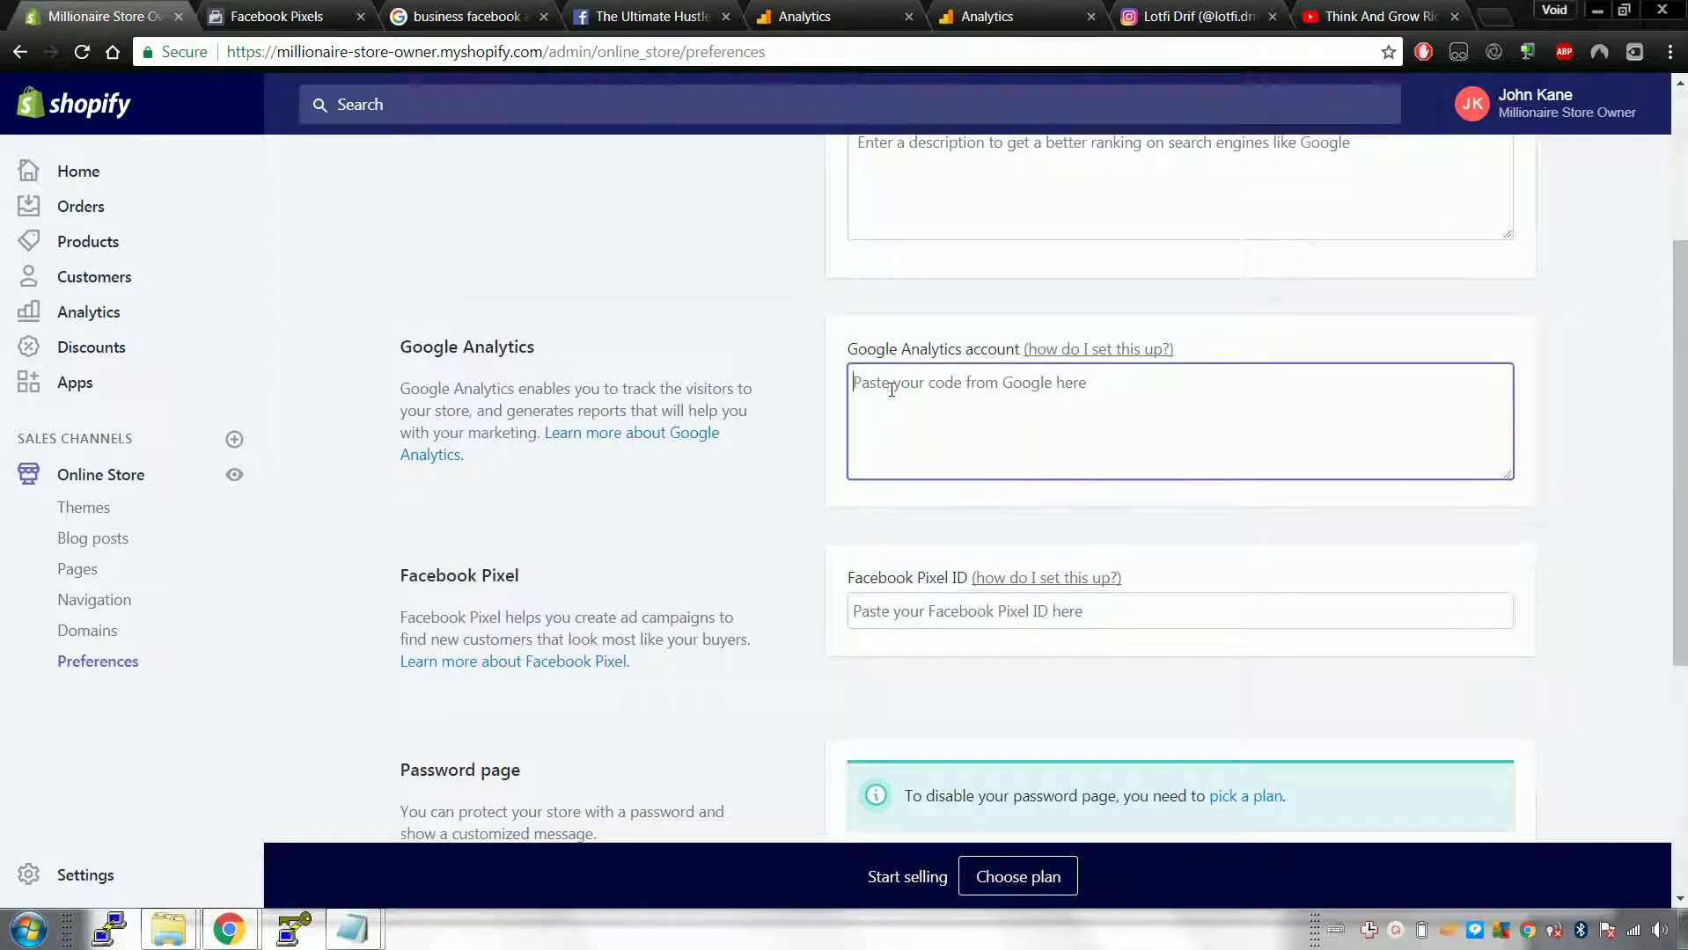
View the Global Site Tag code in Google Analytics, then go to The Ultimate Hustlers group.
left_click(986, 7)
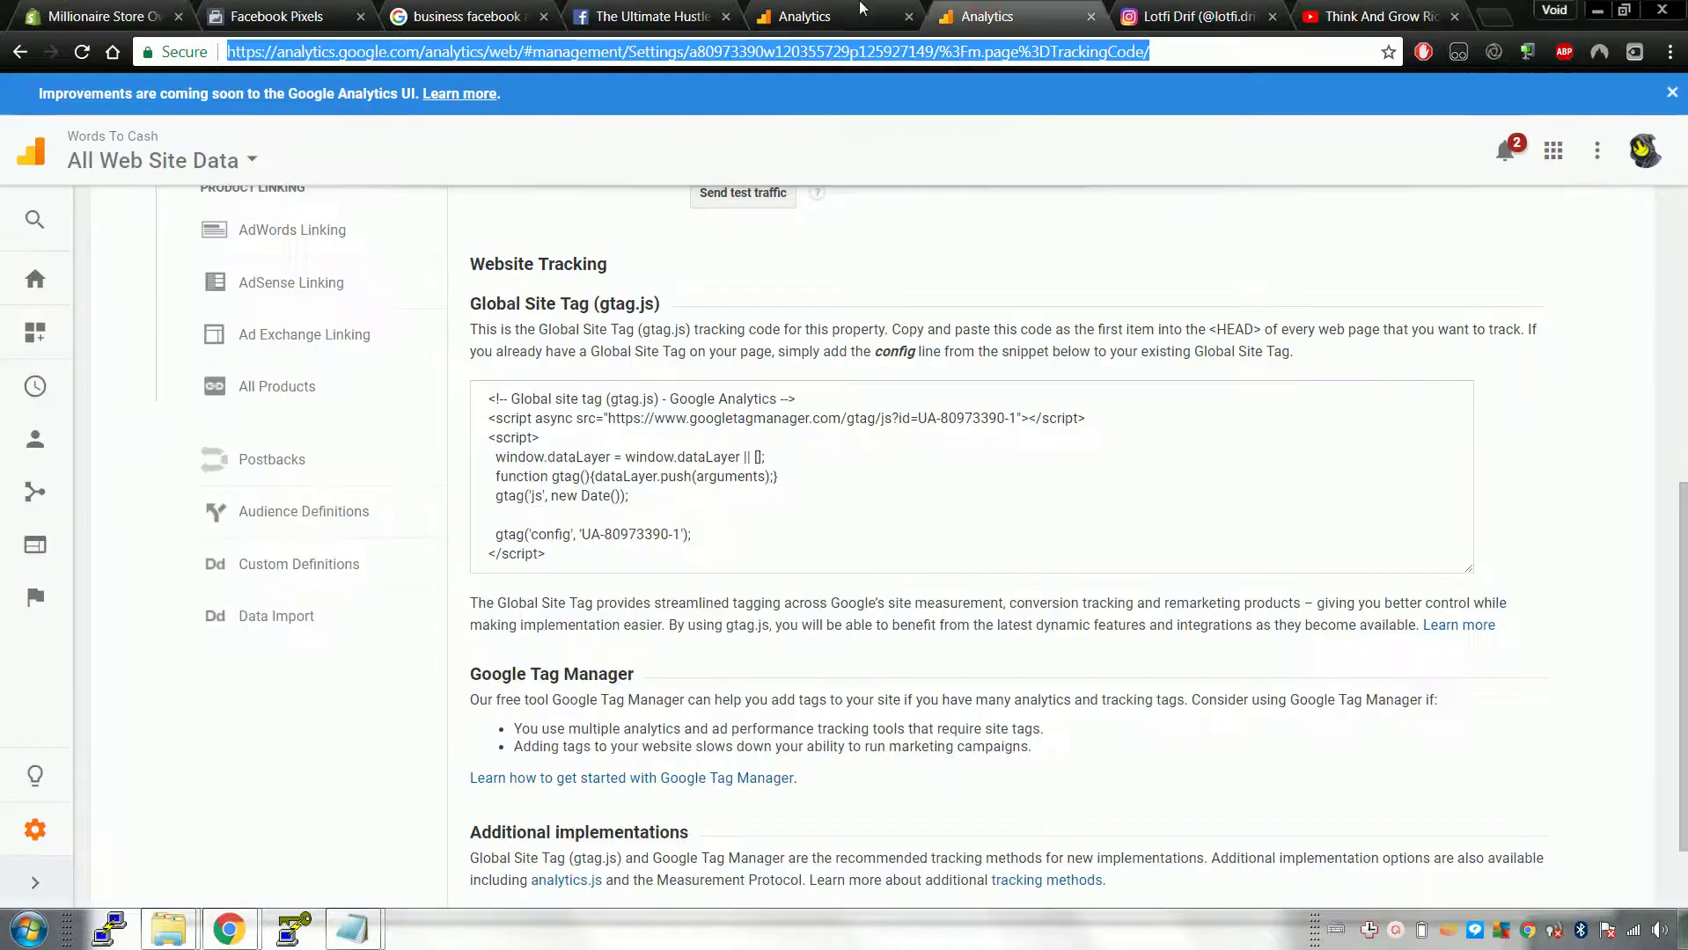
left_click(853, 7)
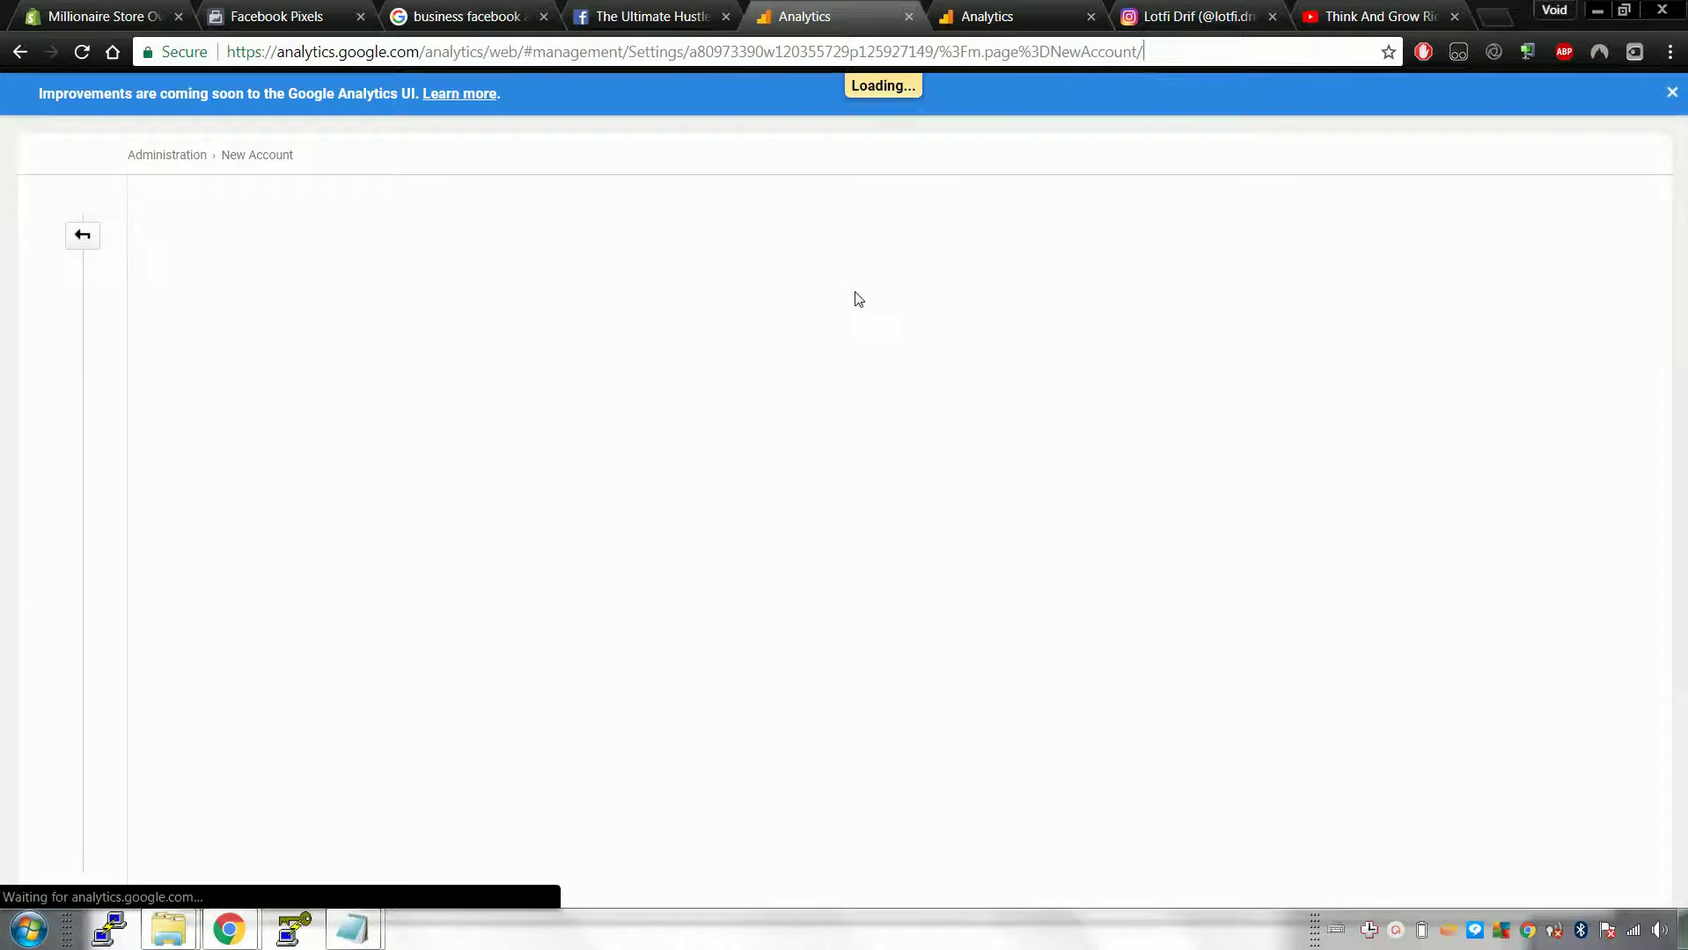
left_click(637, 16)
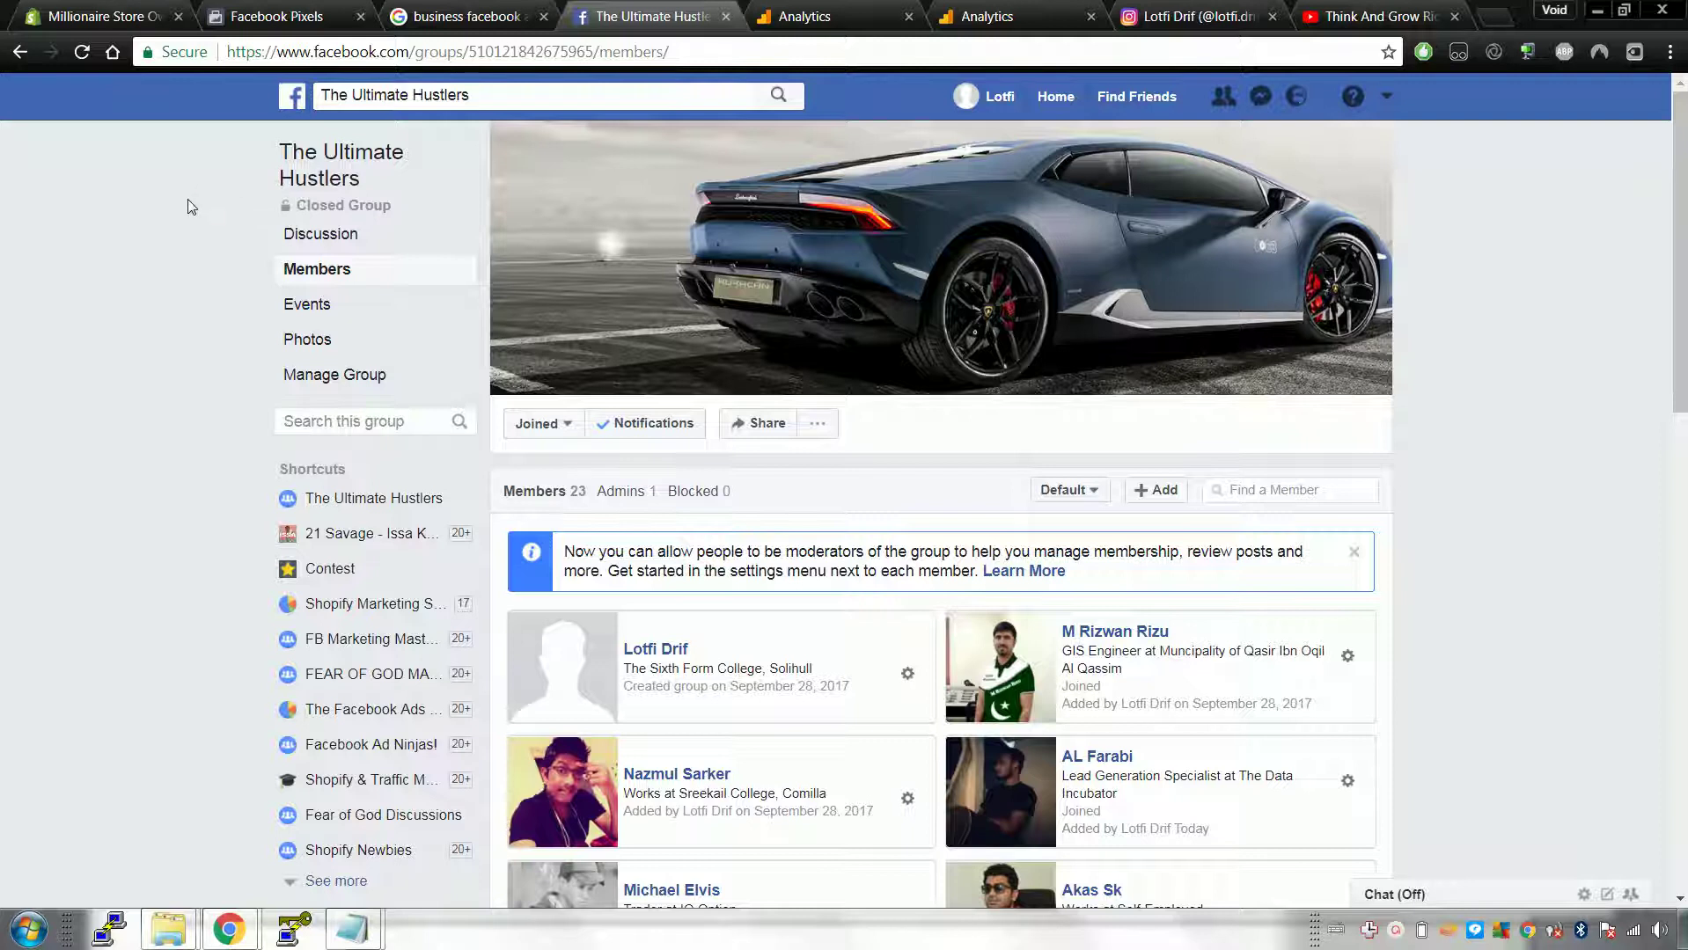
Browse The Ultimate Hustlers group's Discussion feed, then return to Google Analytics.
left_click(366, 233)
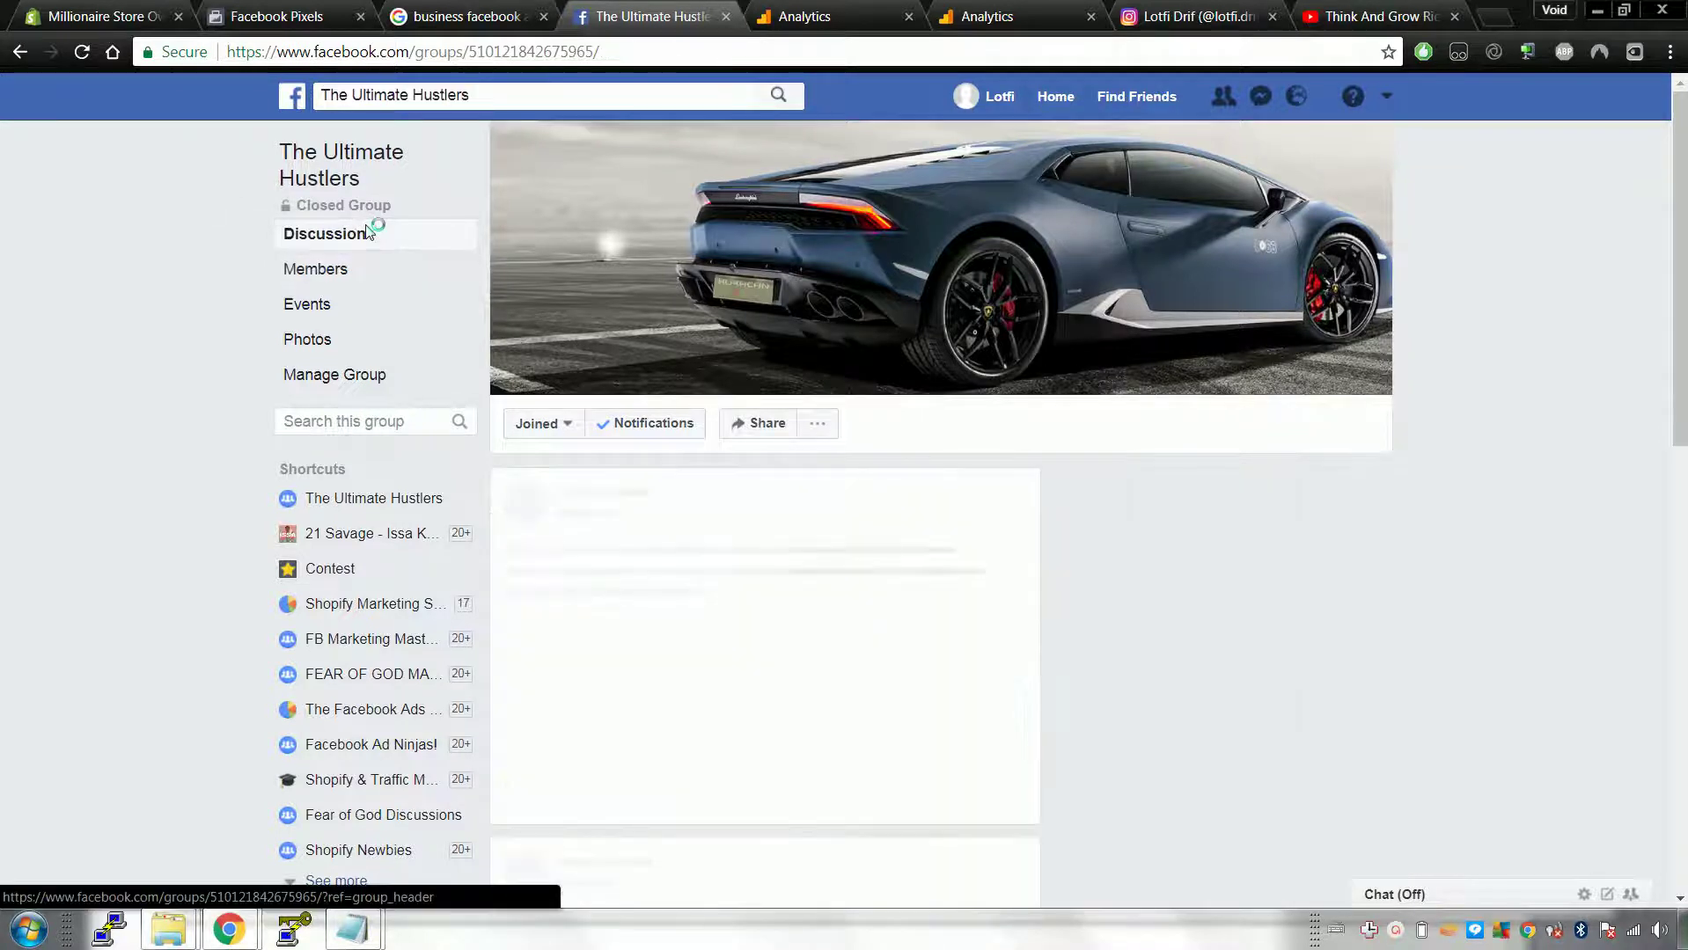
scroll(776, 361, "down", 5)
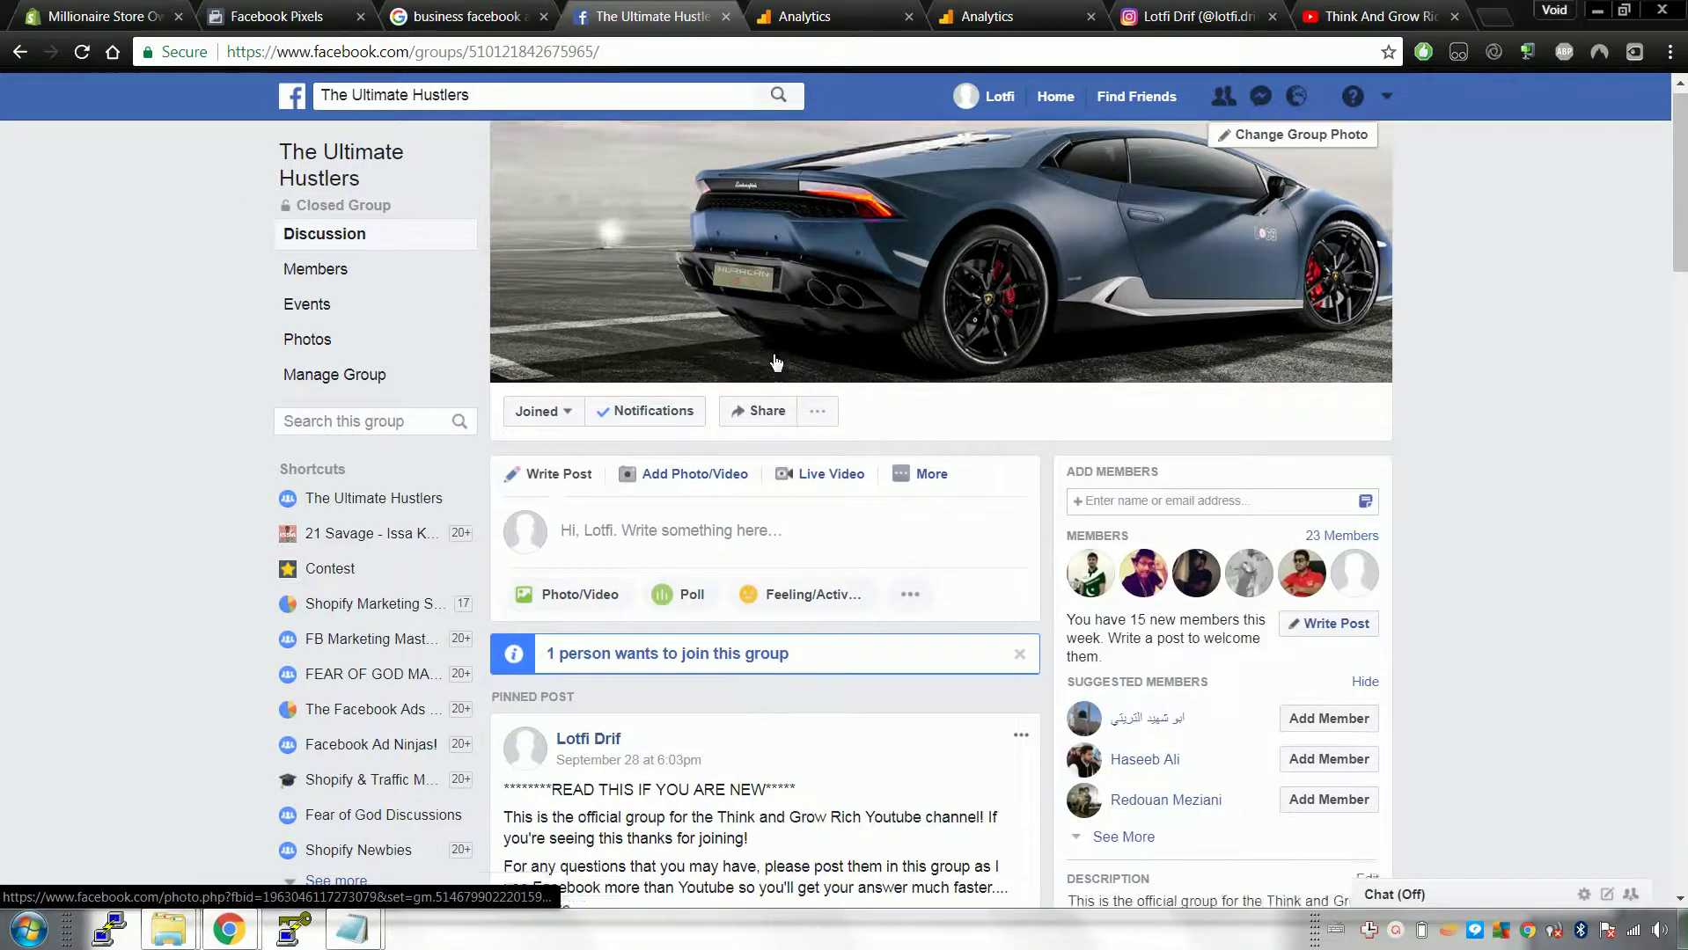
scroll(776, 361, "up", 2)
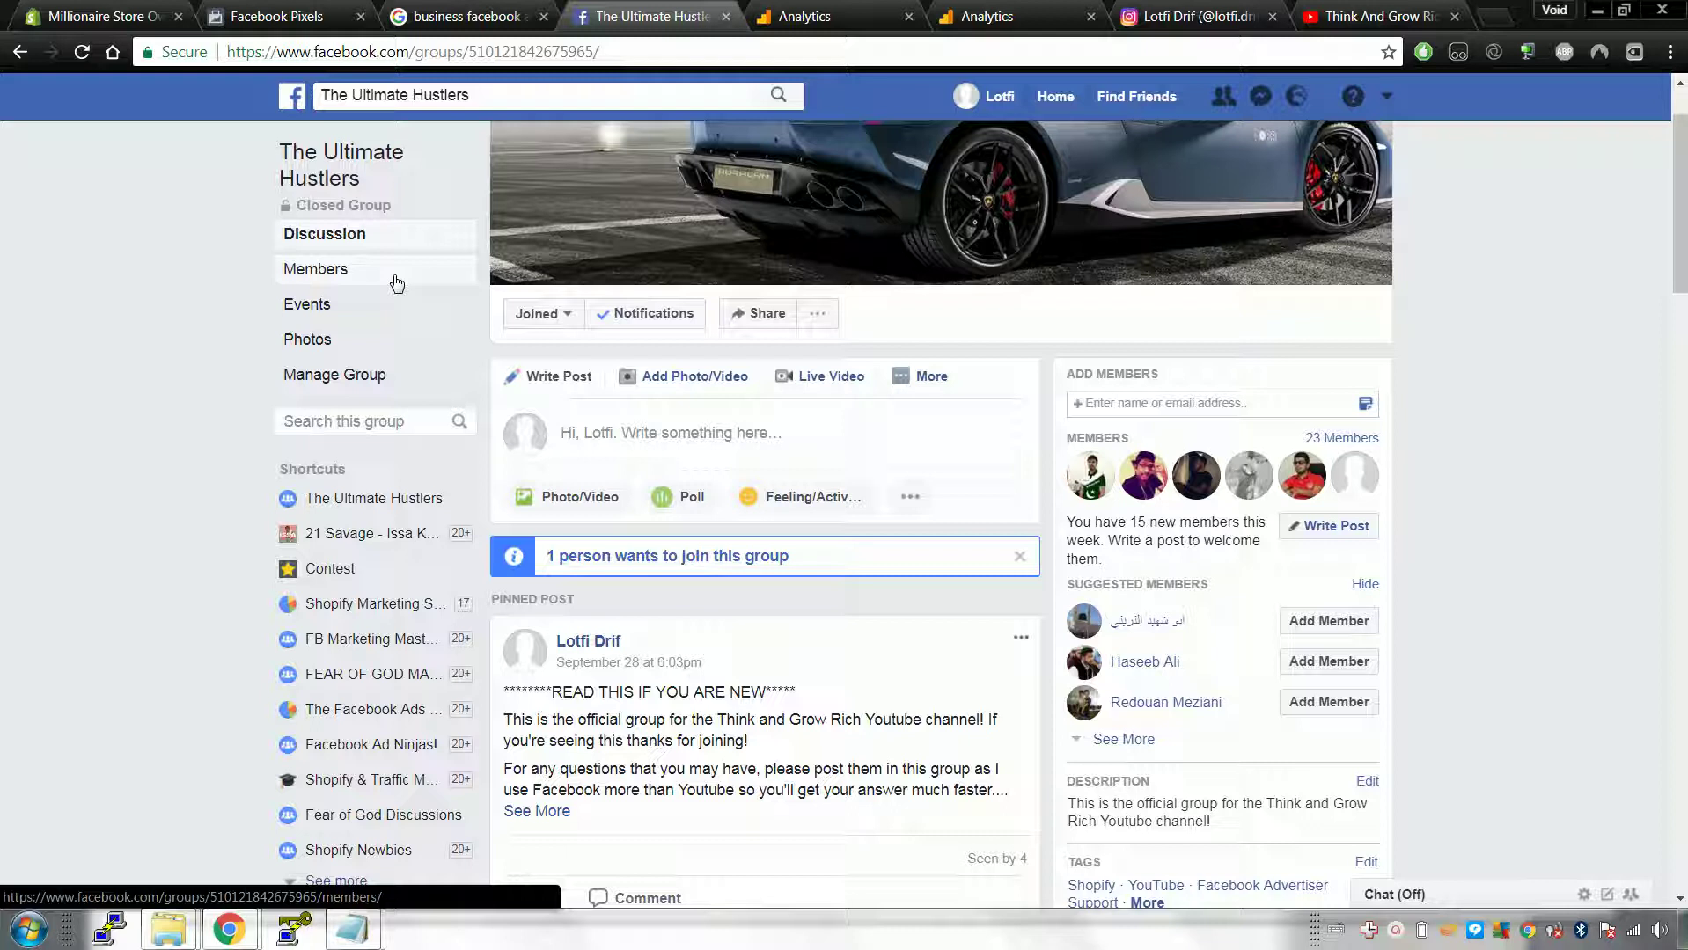
scroll(735, 344, "down", 5)
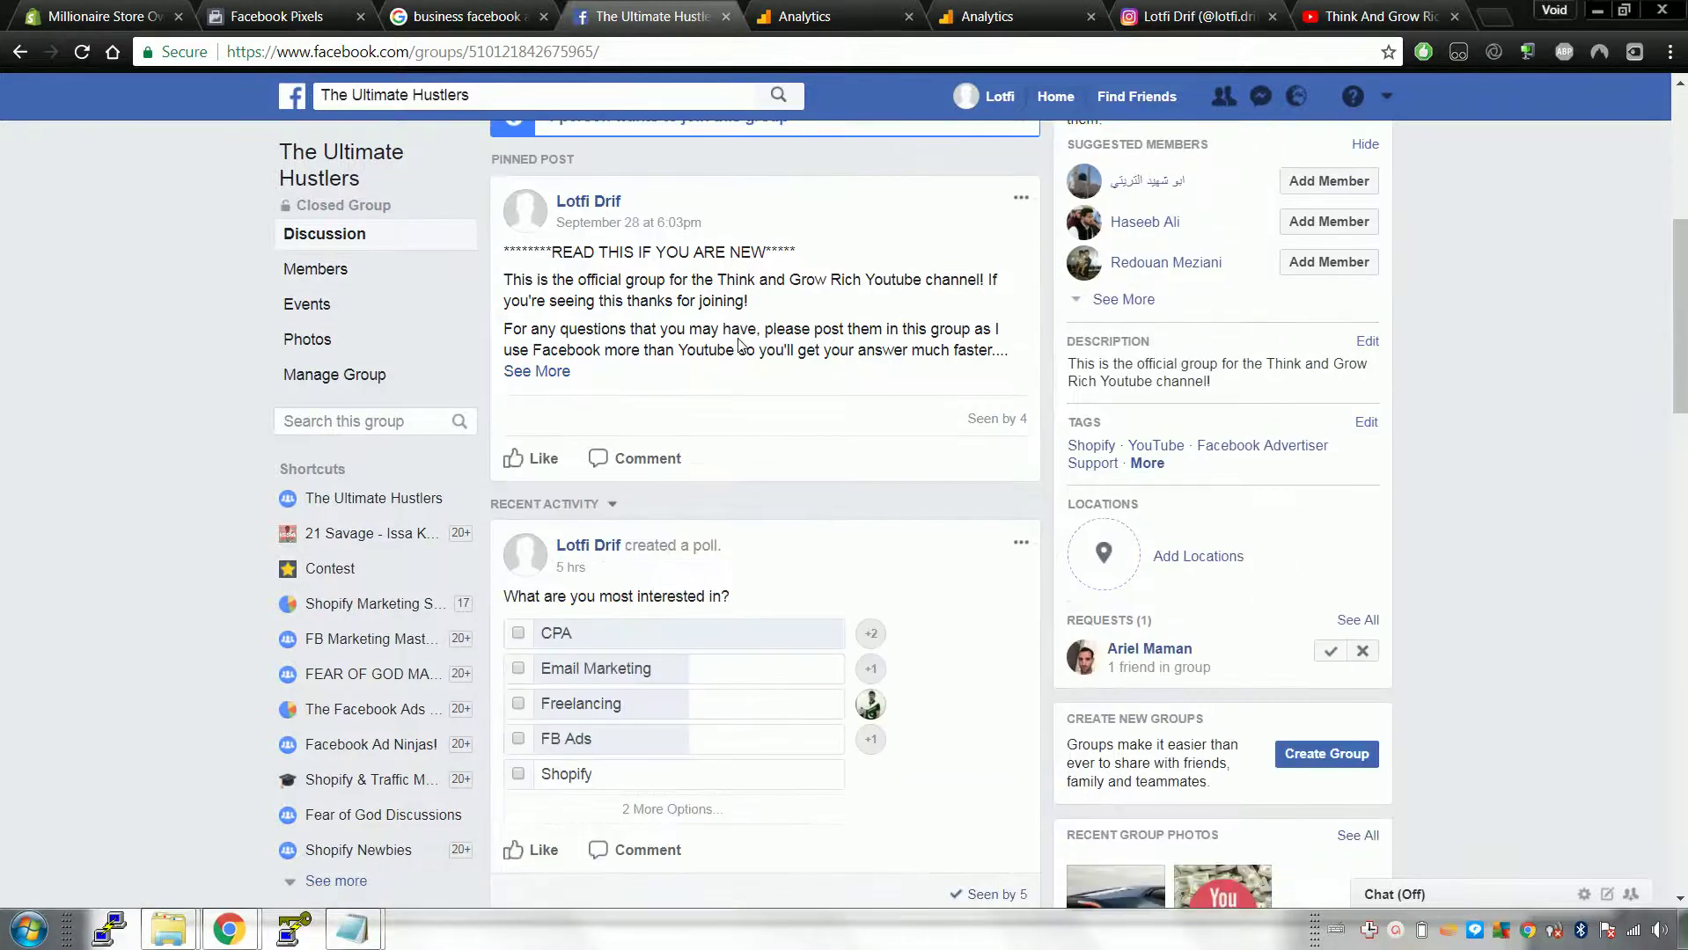
scroll(739, 345, "down", 5)
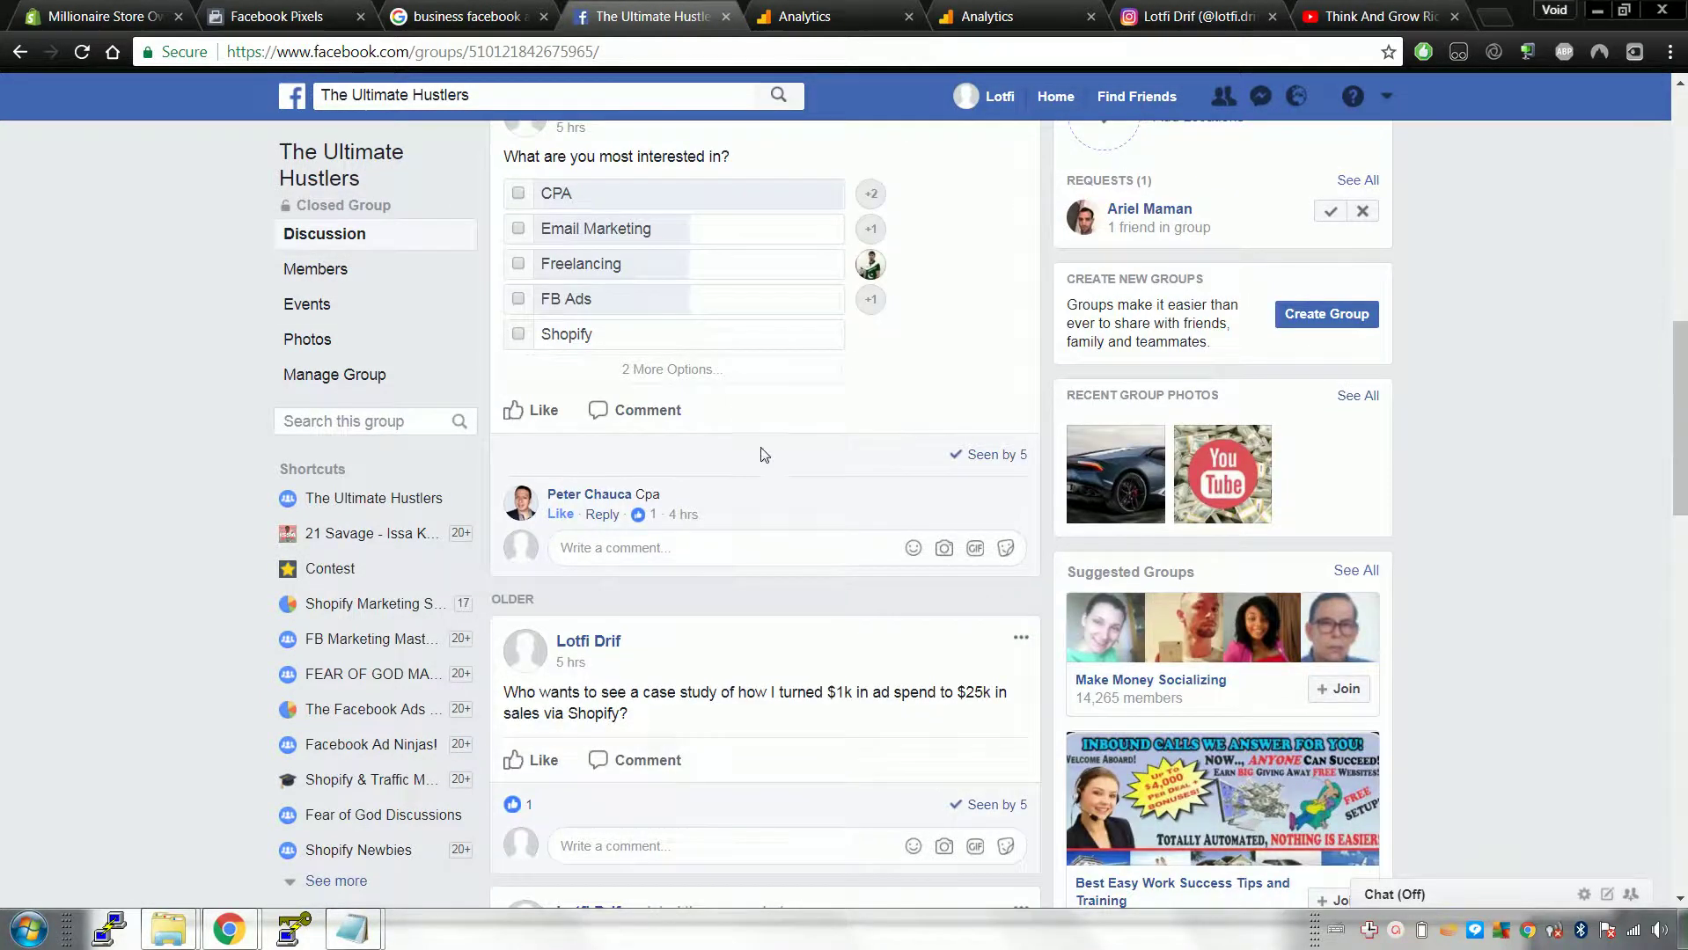
scroll(762, 449, "up", 10)
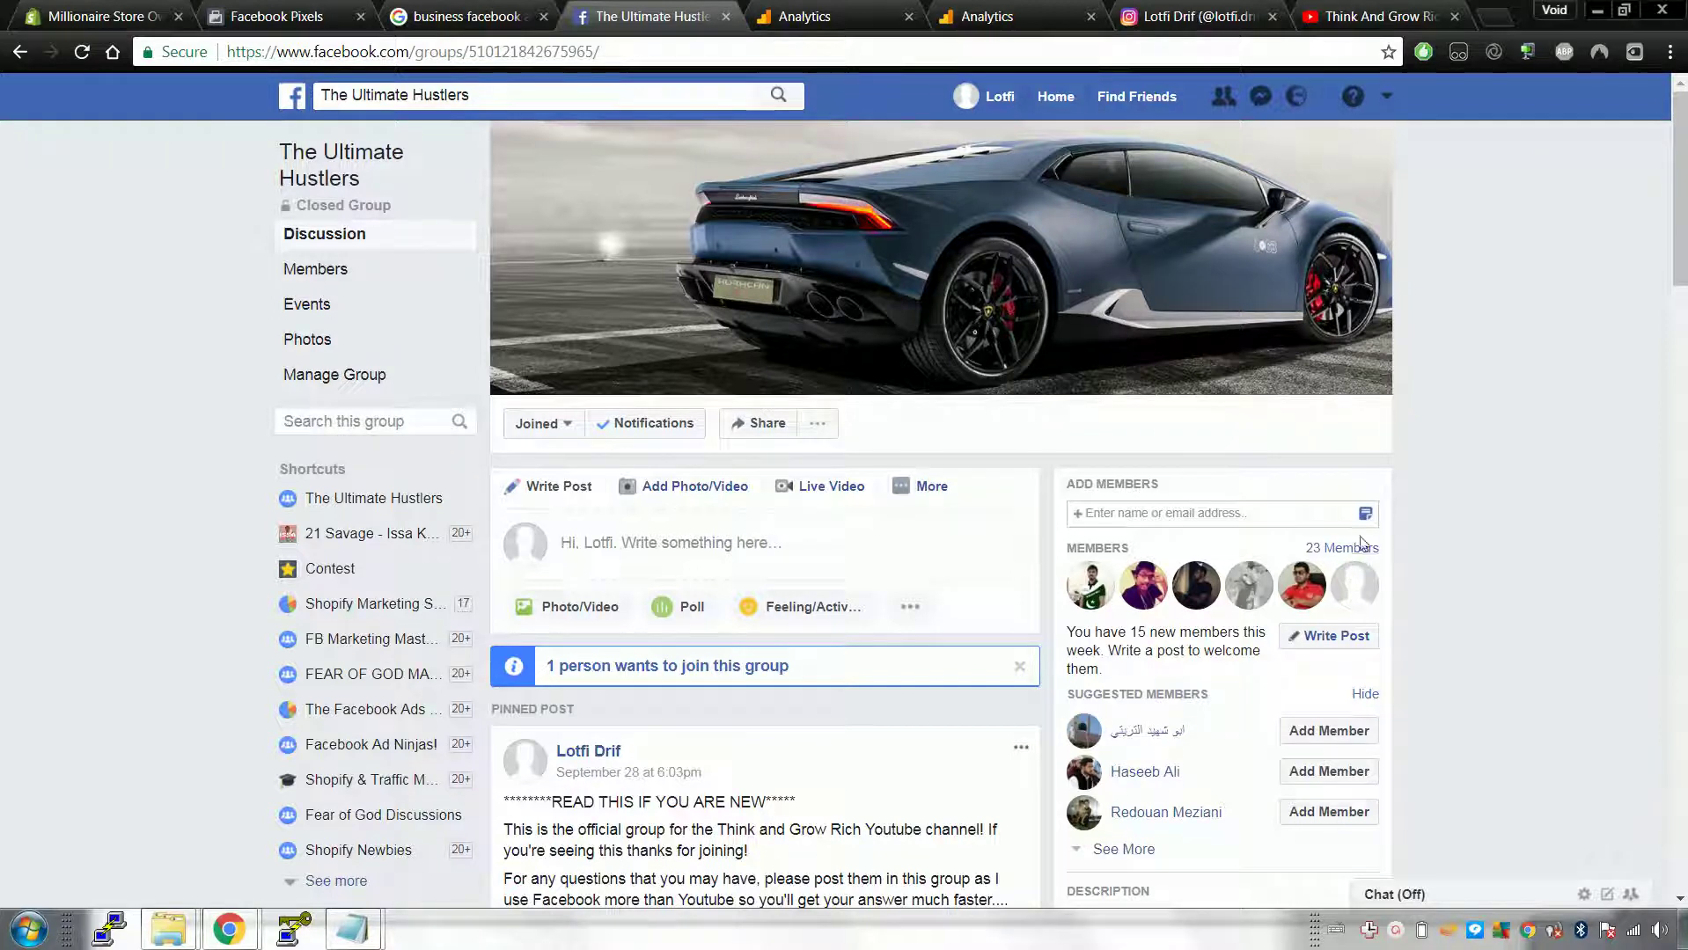
left_click(799, 9)
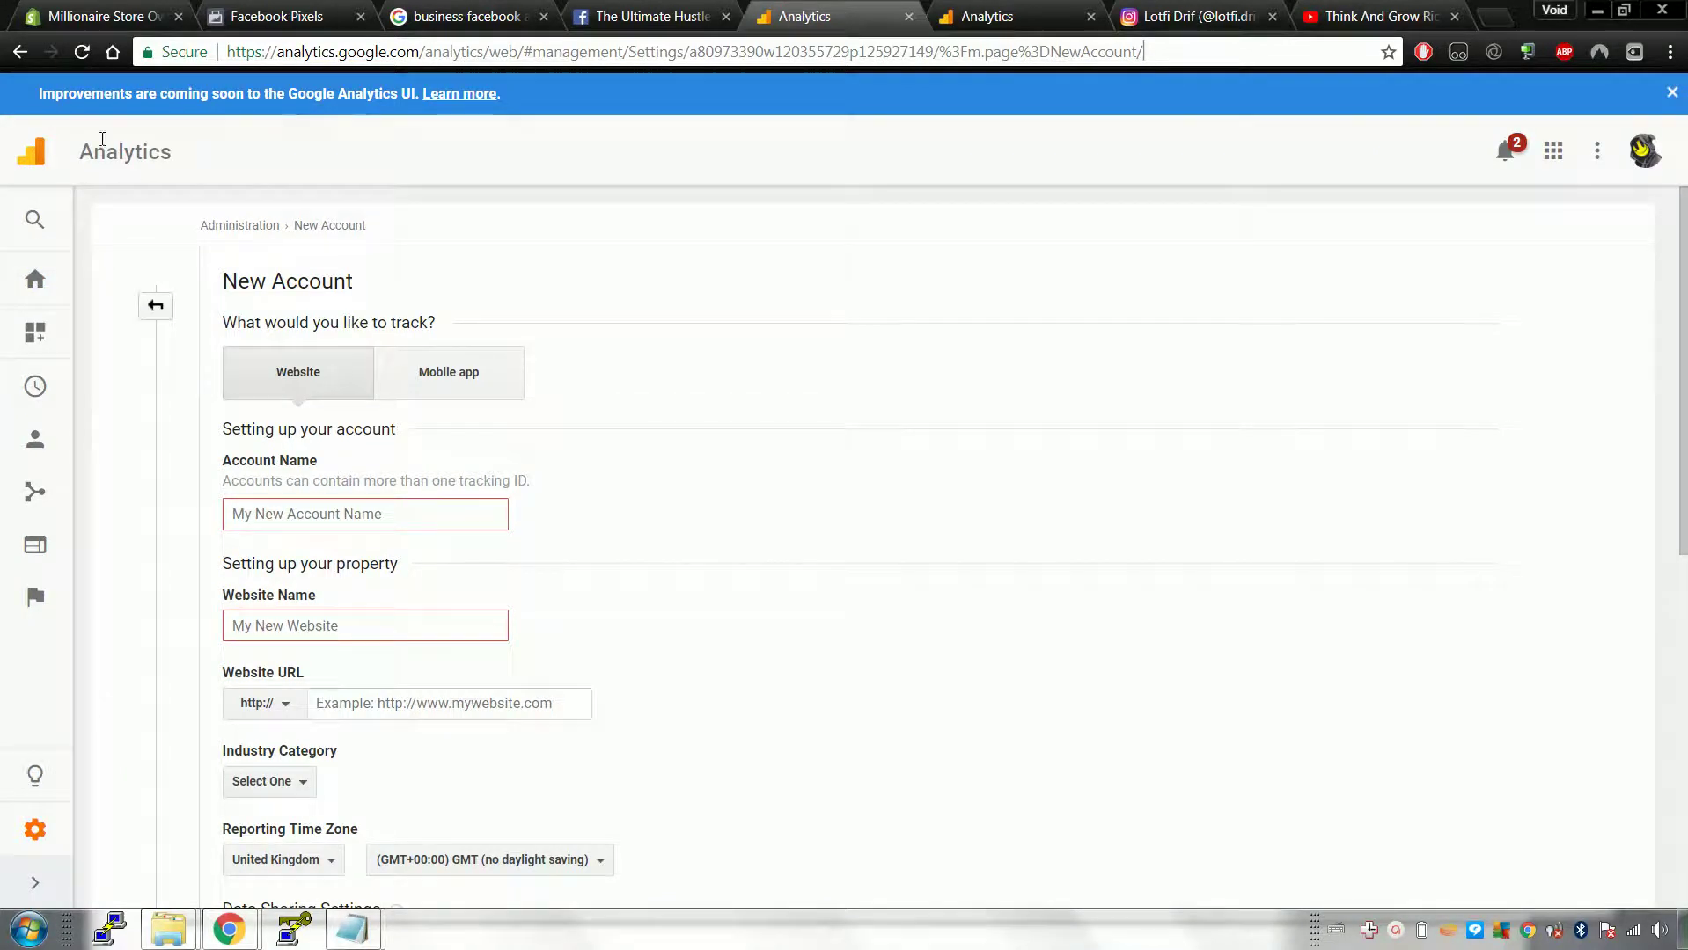
Close the unfinished Google Analytics new account setup tab.
scroll(449, 345, "down", 3)
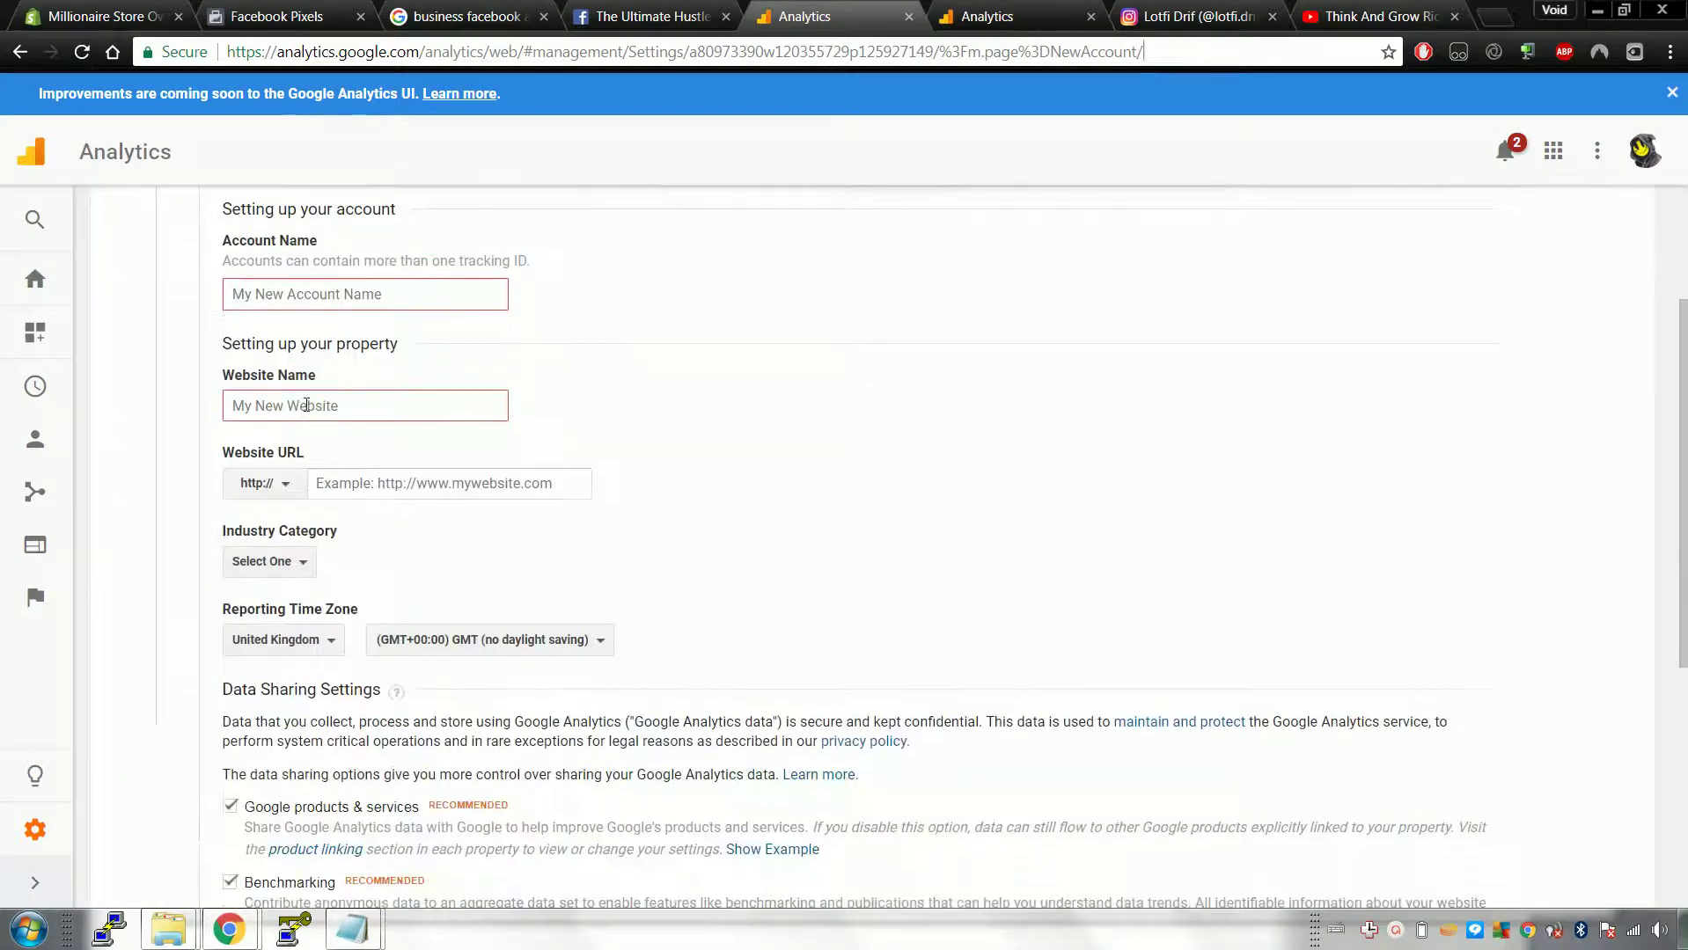
scroll(293, 333, "down", 1)
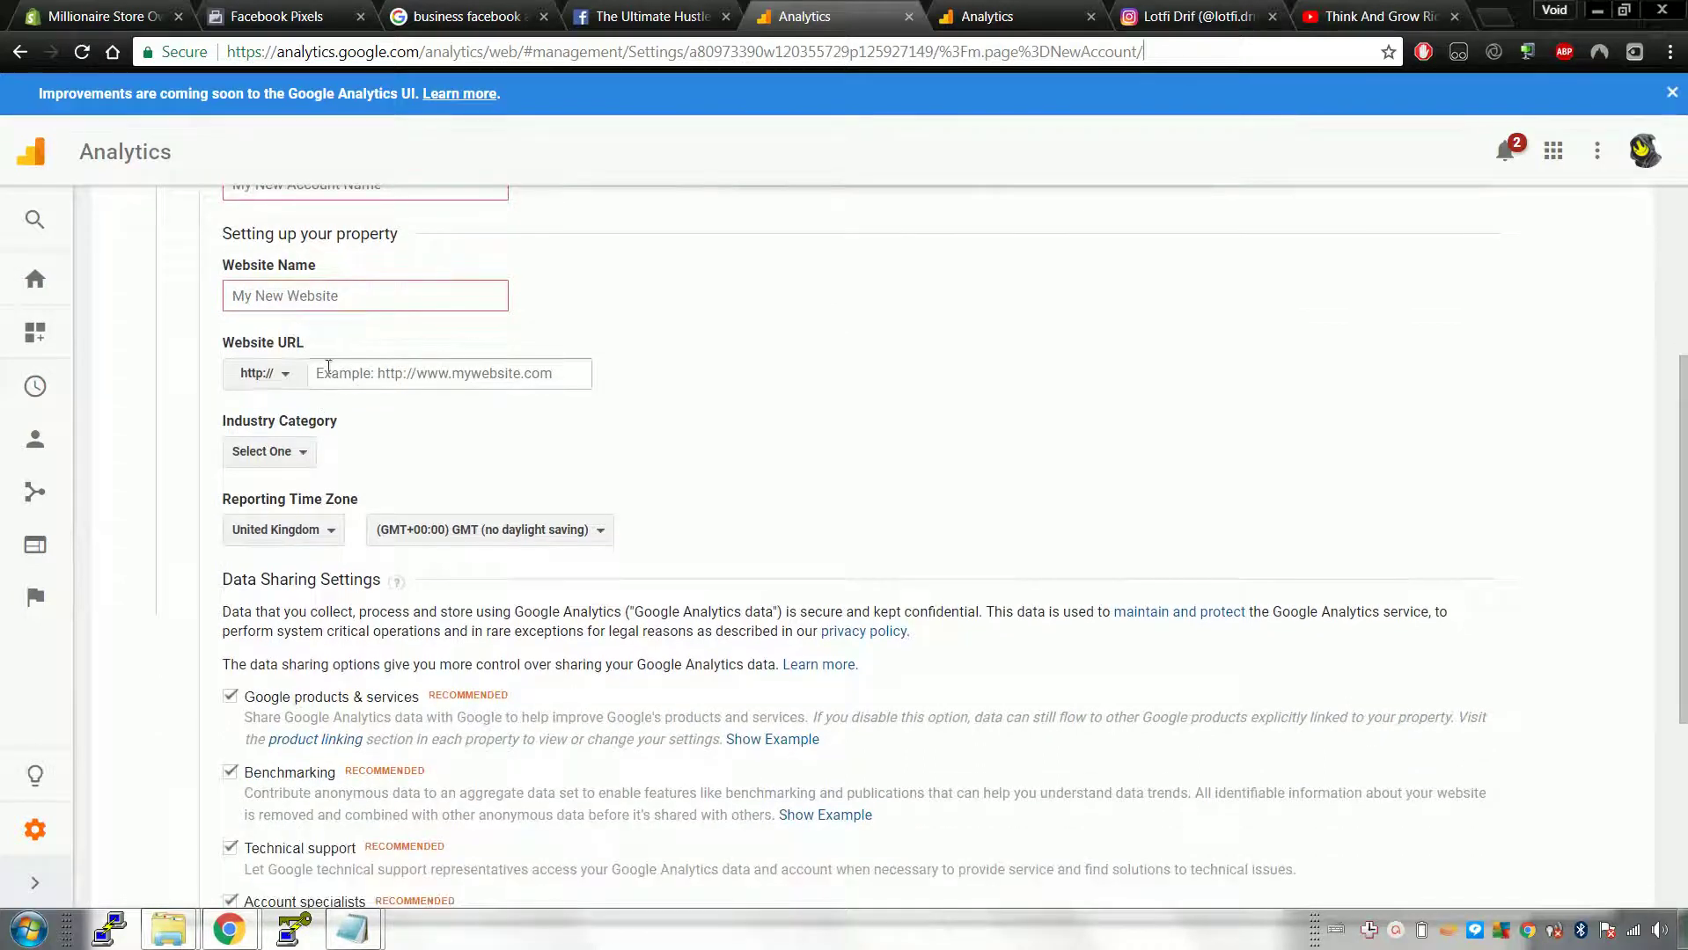
scroll(334, 368, "down", 4)
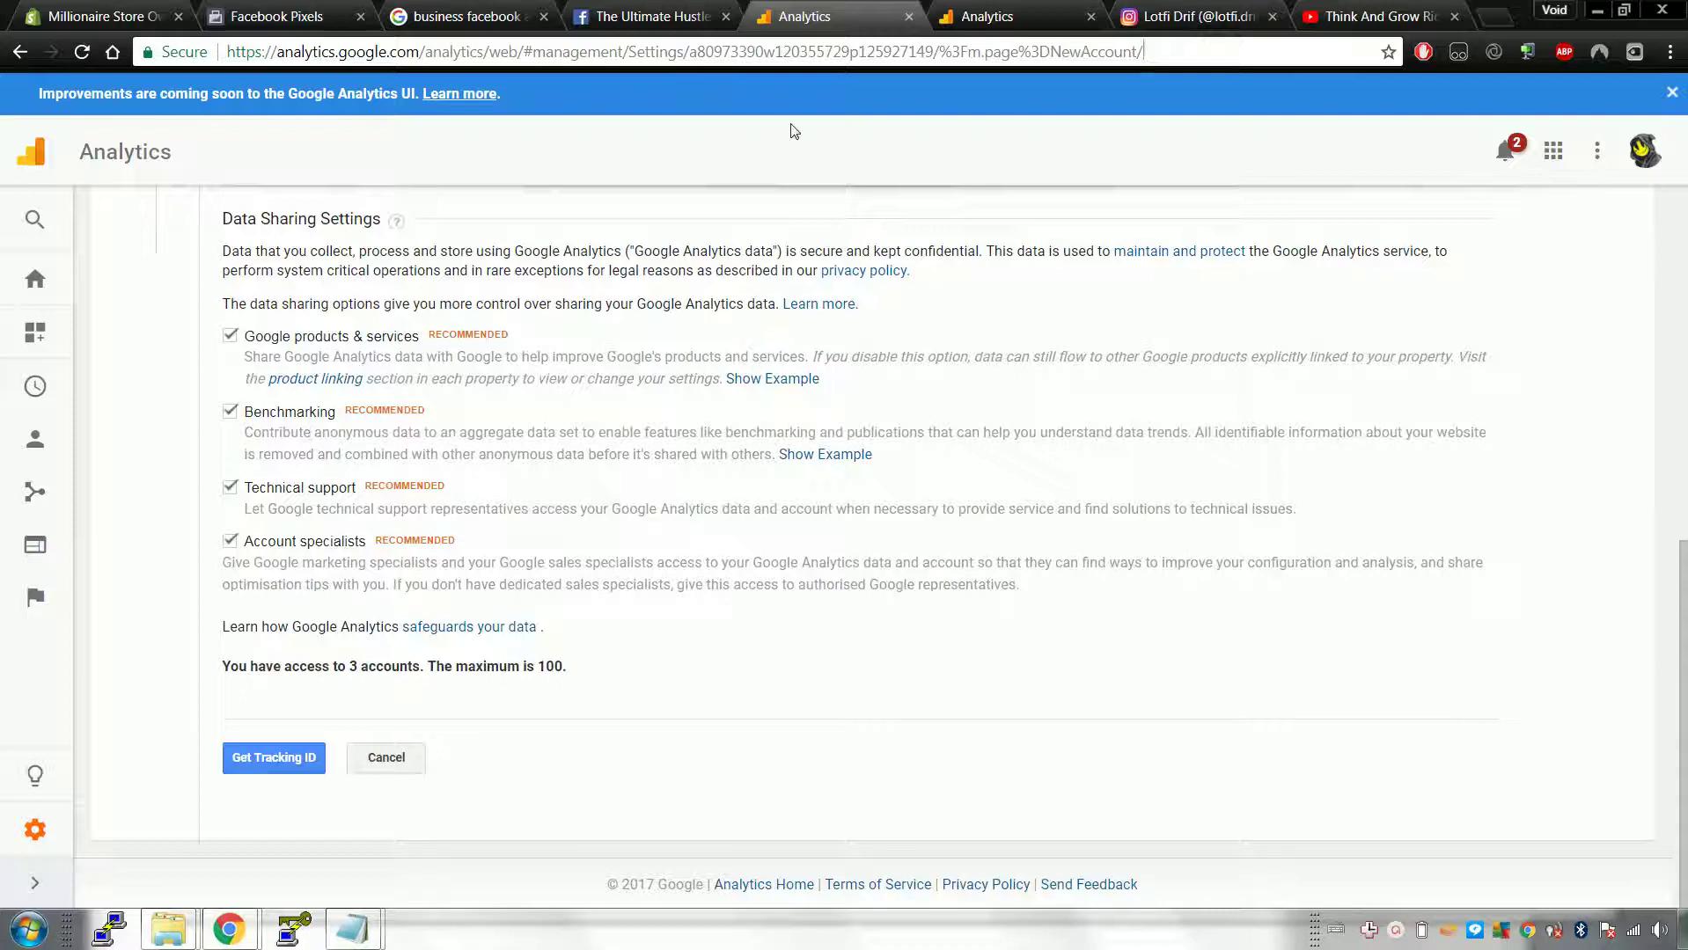
left_click(908, 16)
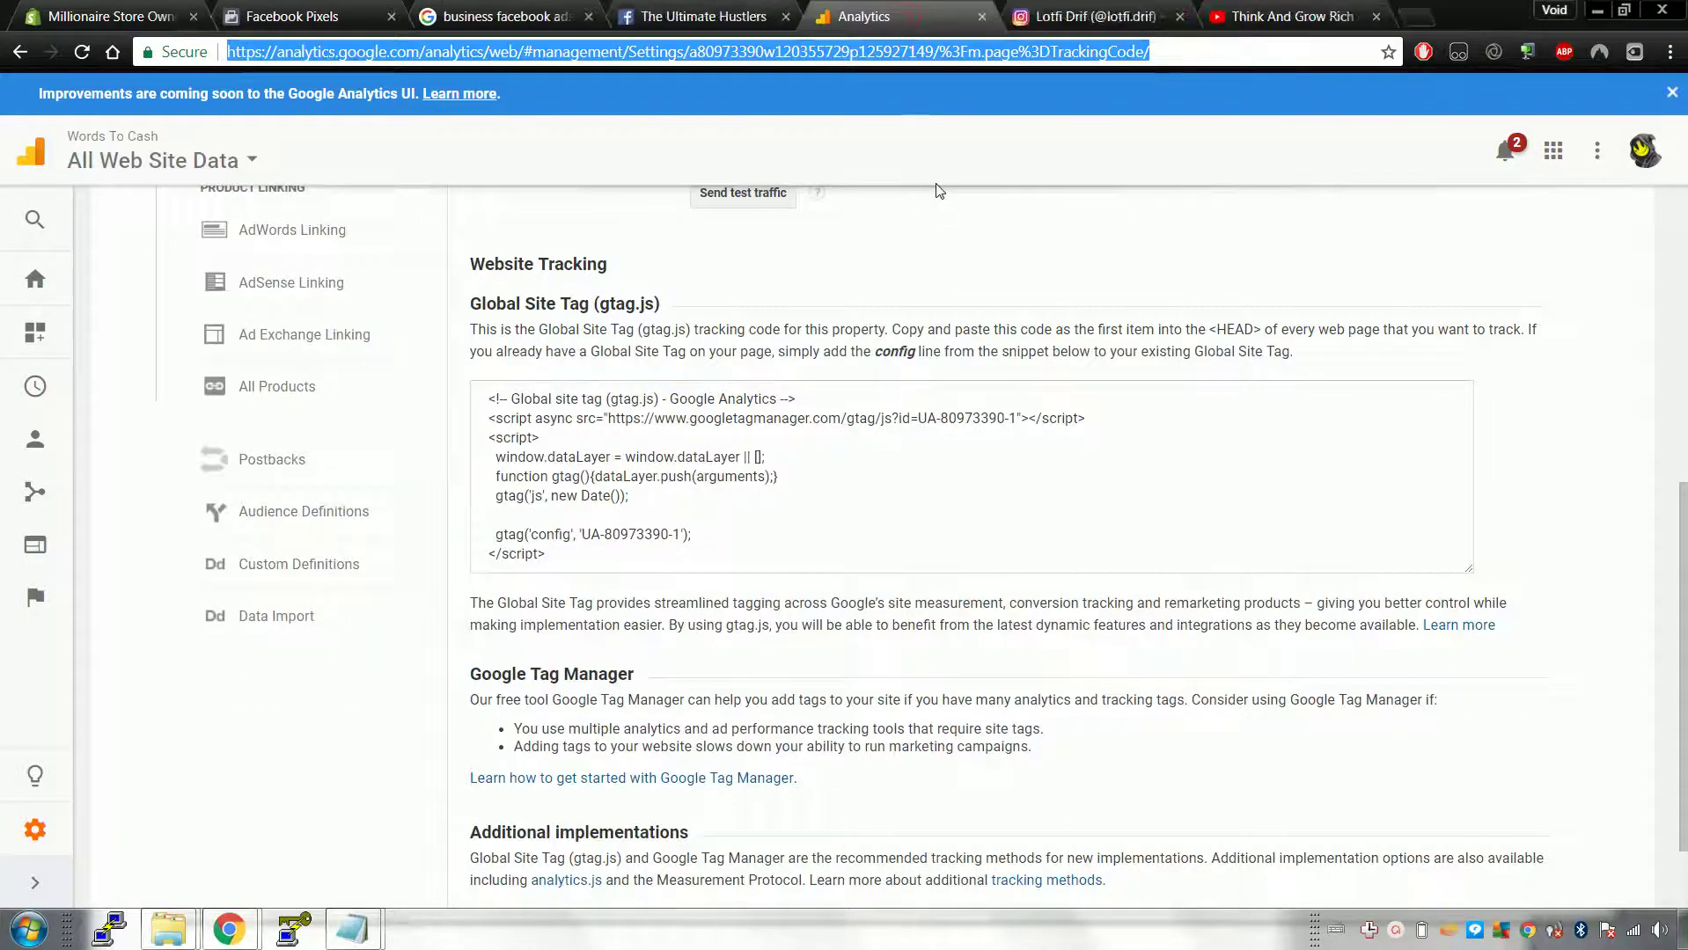
Select and copy the Words To Cash property's full Global Site Tag code.
scroll(773, 271, "up", 4)
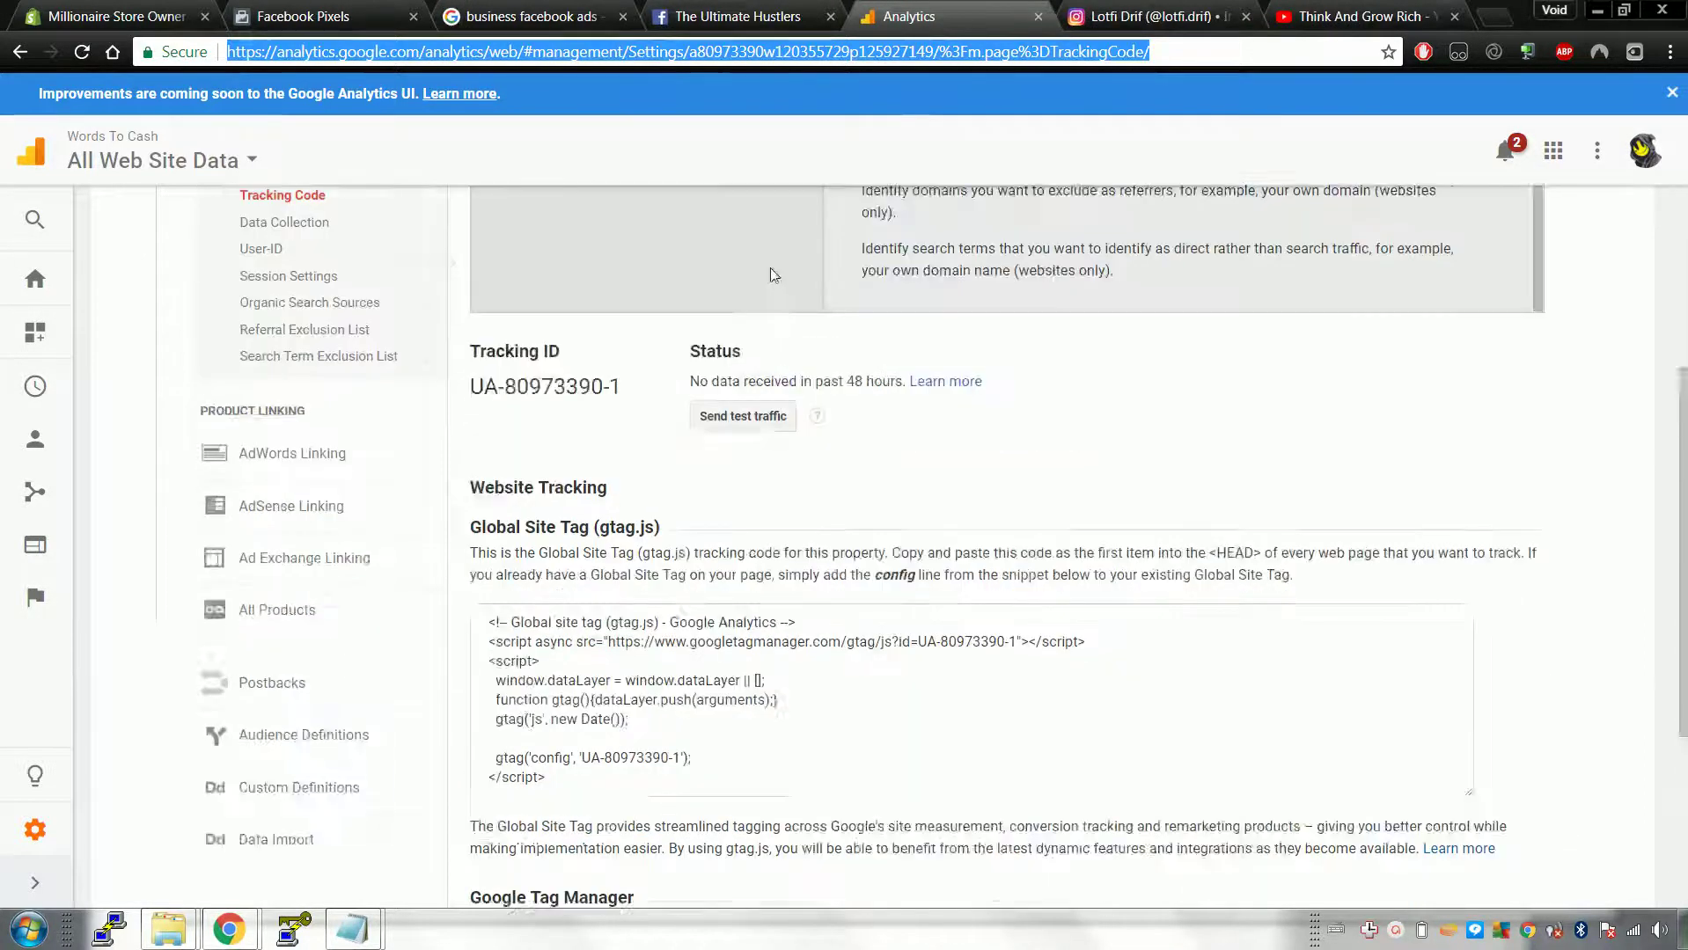
scroll(913, 483, "up", 3)
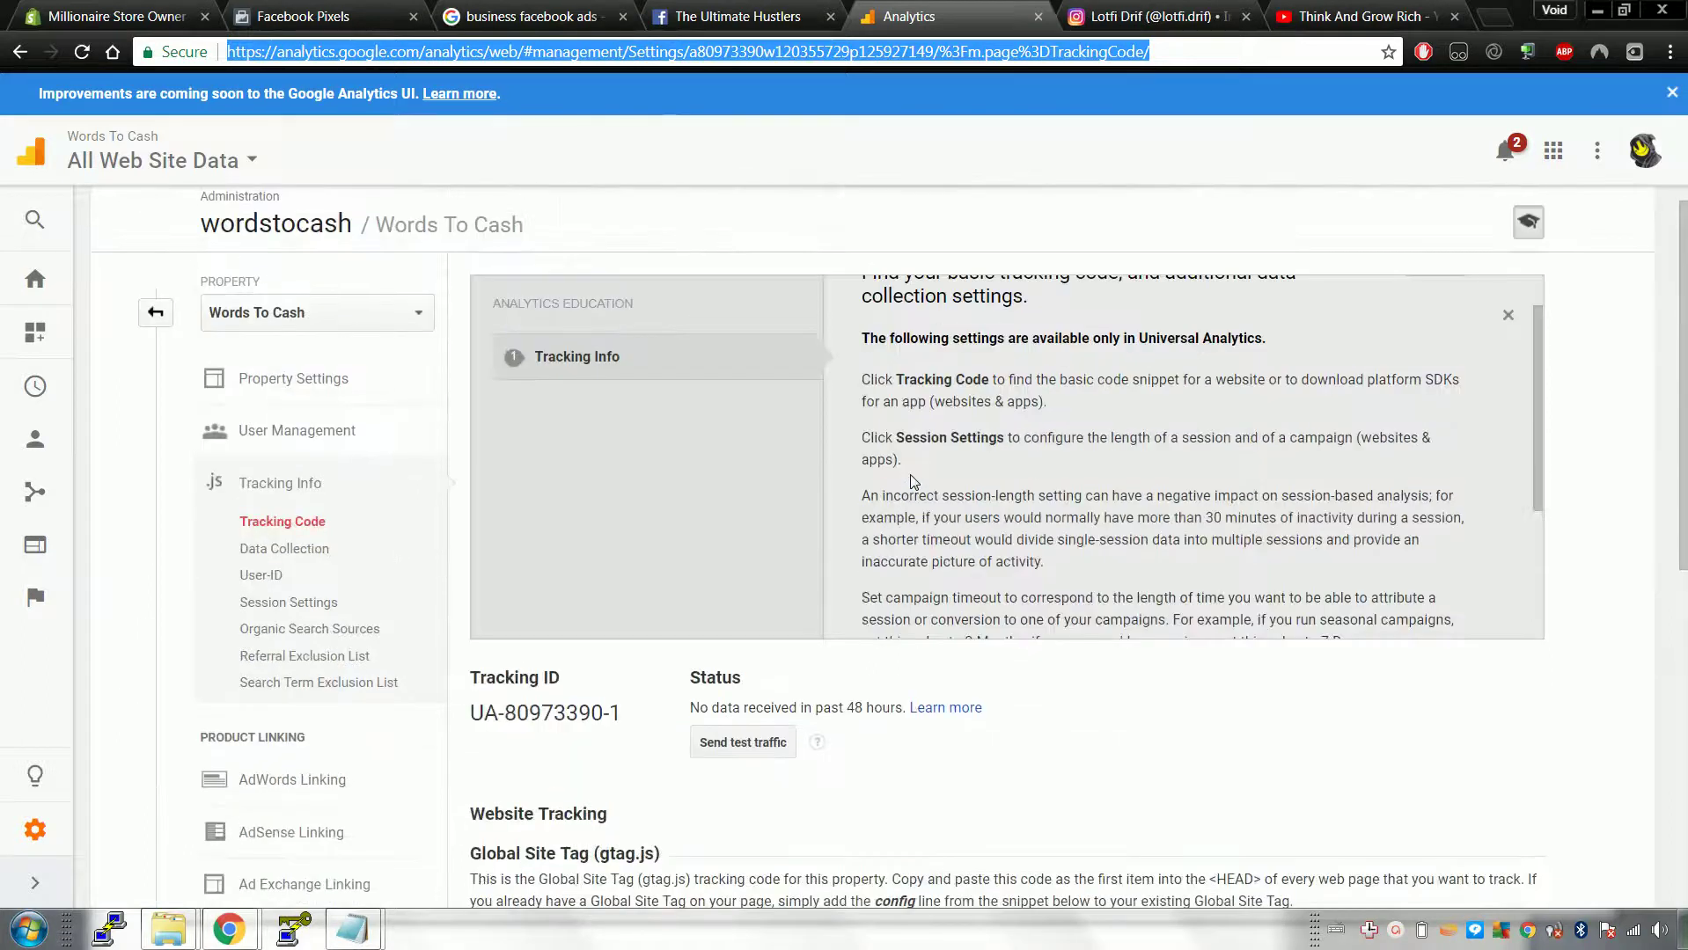
scroll(906, 475, "down", 3)
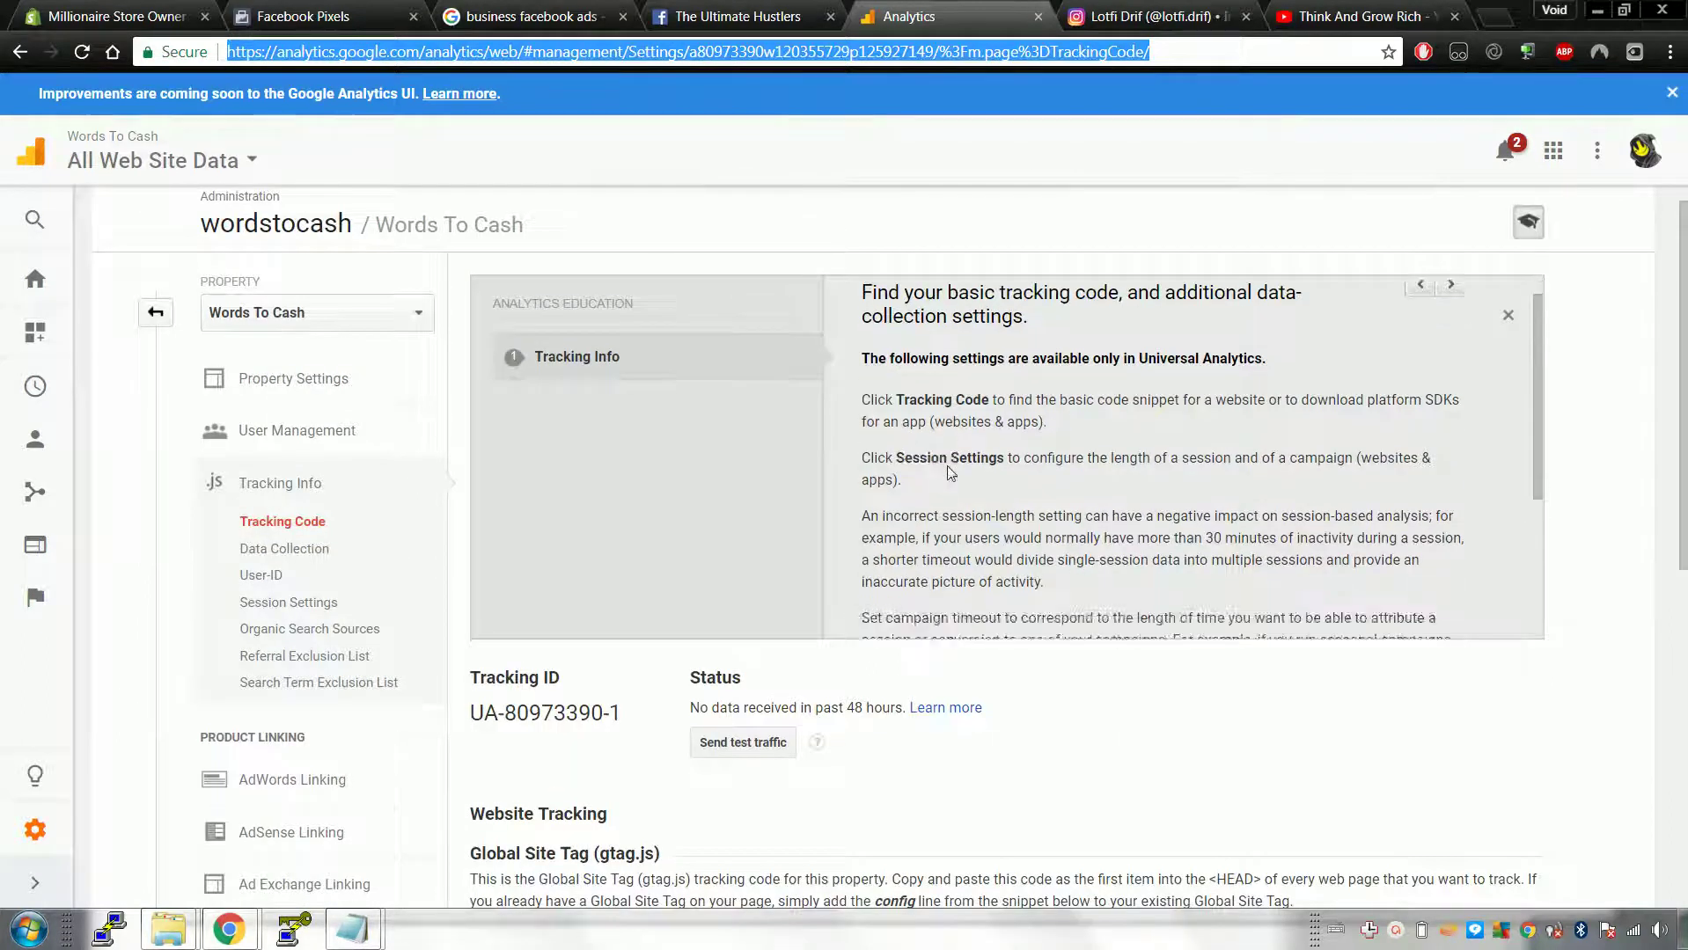
scroll(941, 708, "down", 5)
right_click(931, 711)
left_click(860, 626)
key("ctrl+c")
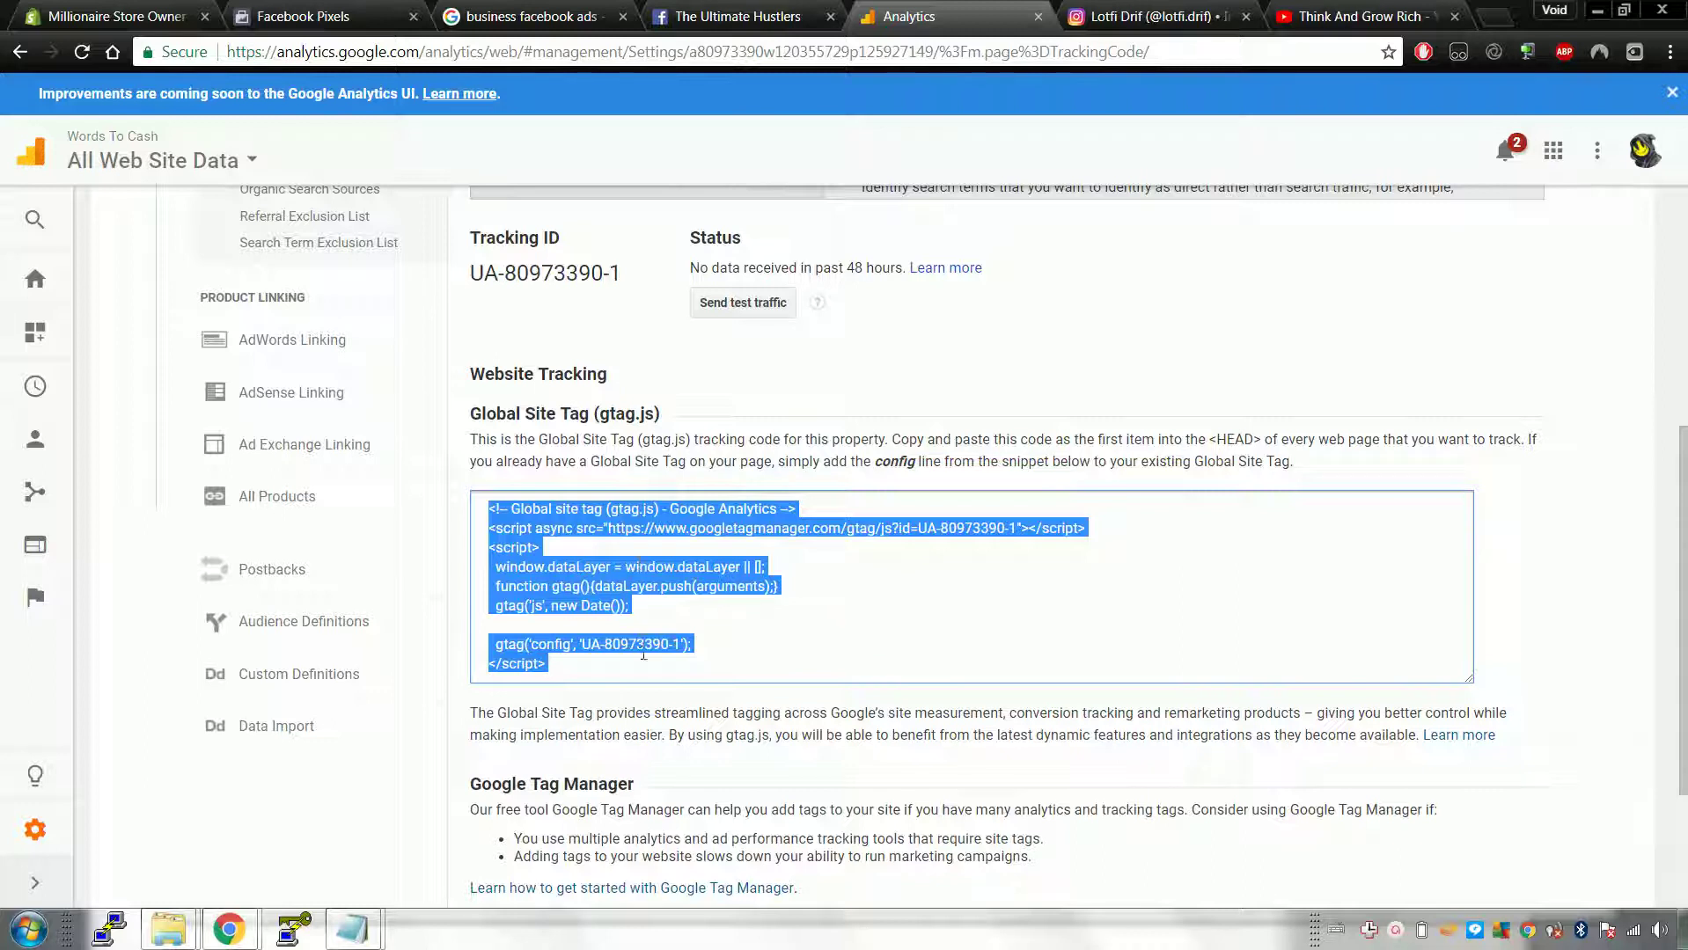
left_click(143, 13)
Paste the UA-80973390-1 Global Site Tag code into Shopify's Google Analytics account box.
scroll(944, 440, "up", 1)
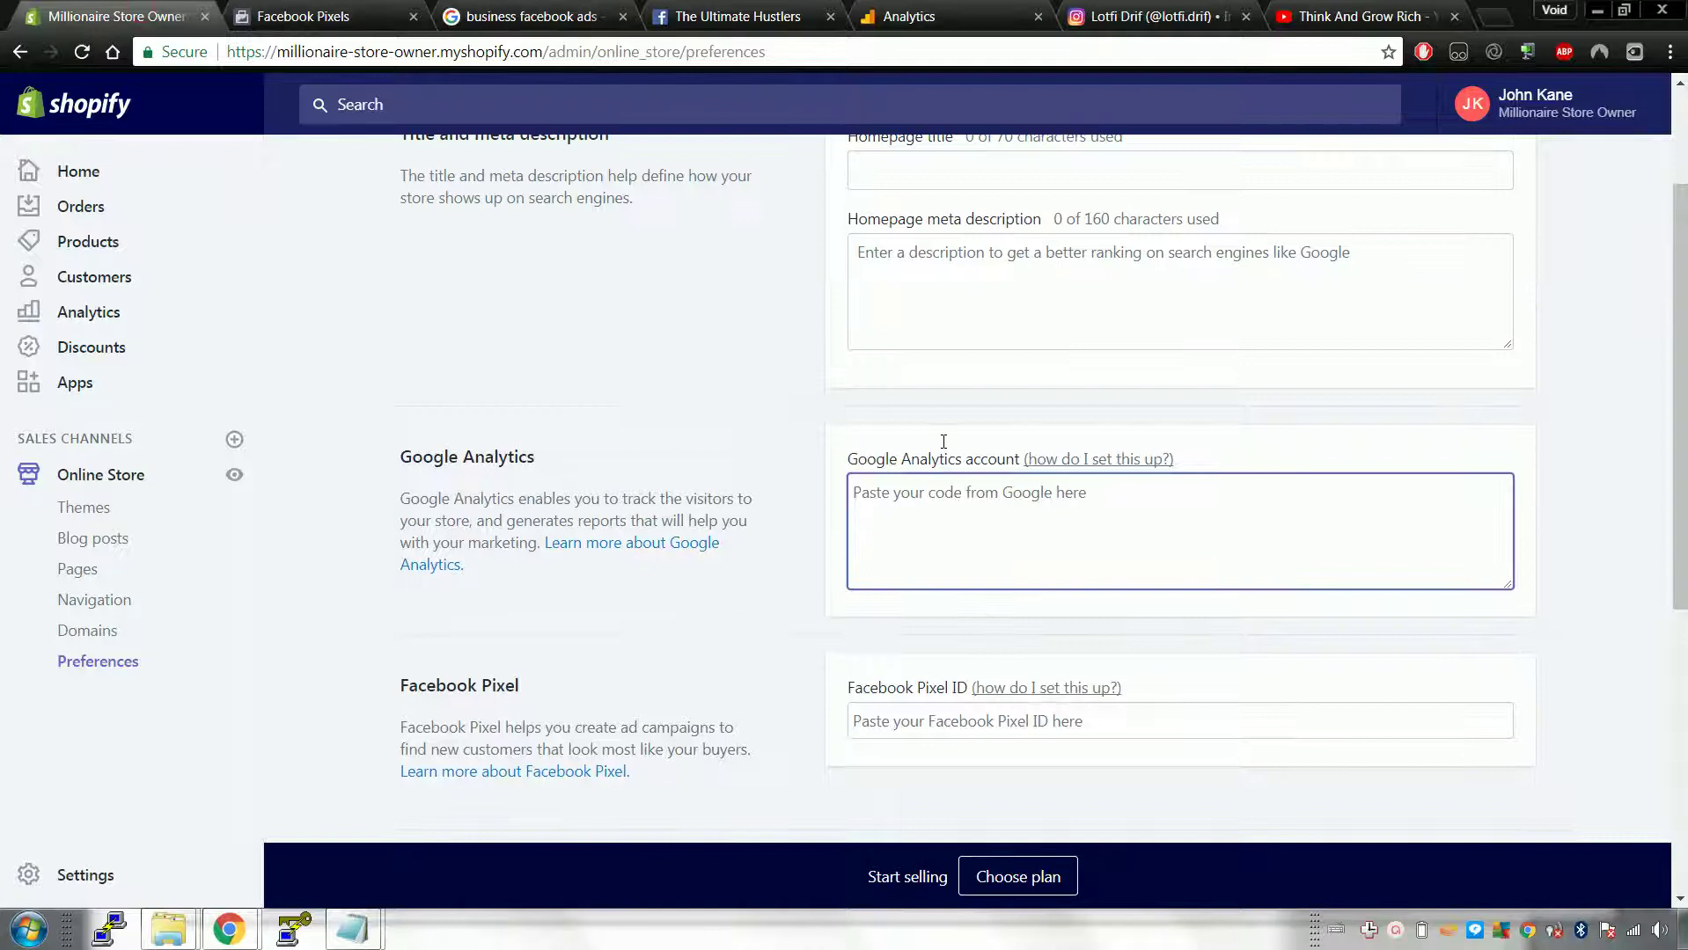
key("ctrl+v")
scroll(1078, 526, "up", 3)
scroll(1079, 526, "up", 2)
left_click(943, 362)
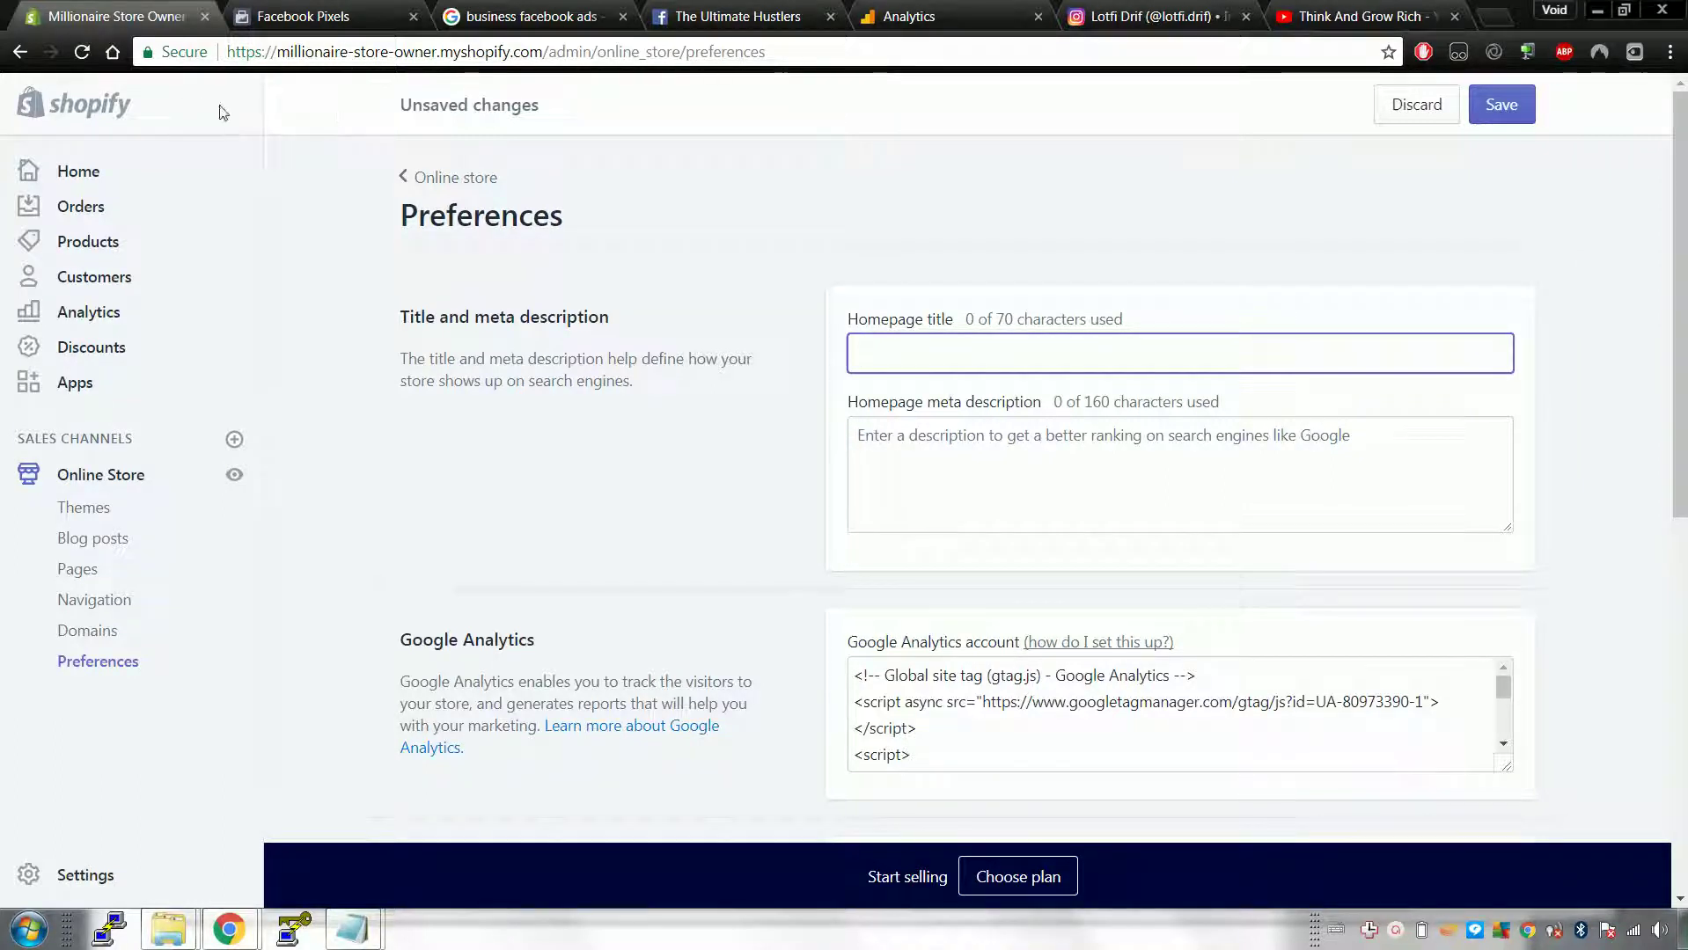
left_click_drag(278, 55, 413, 53)
key("ctrl+z")
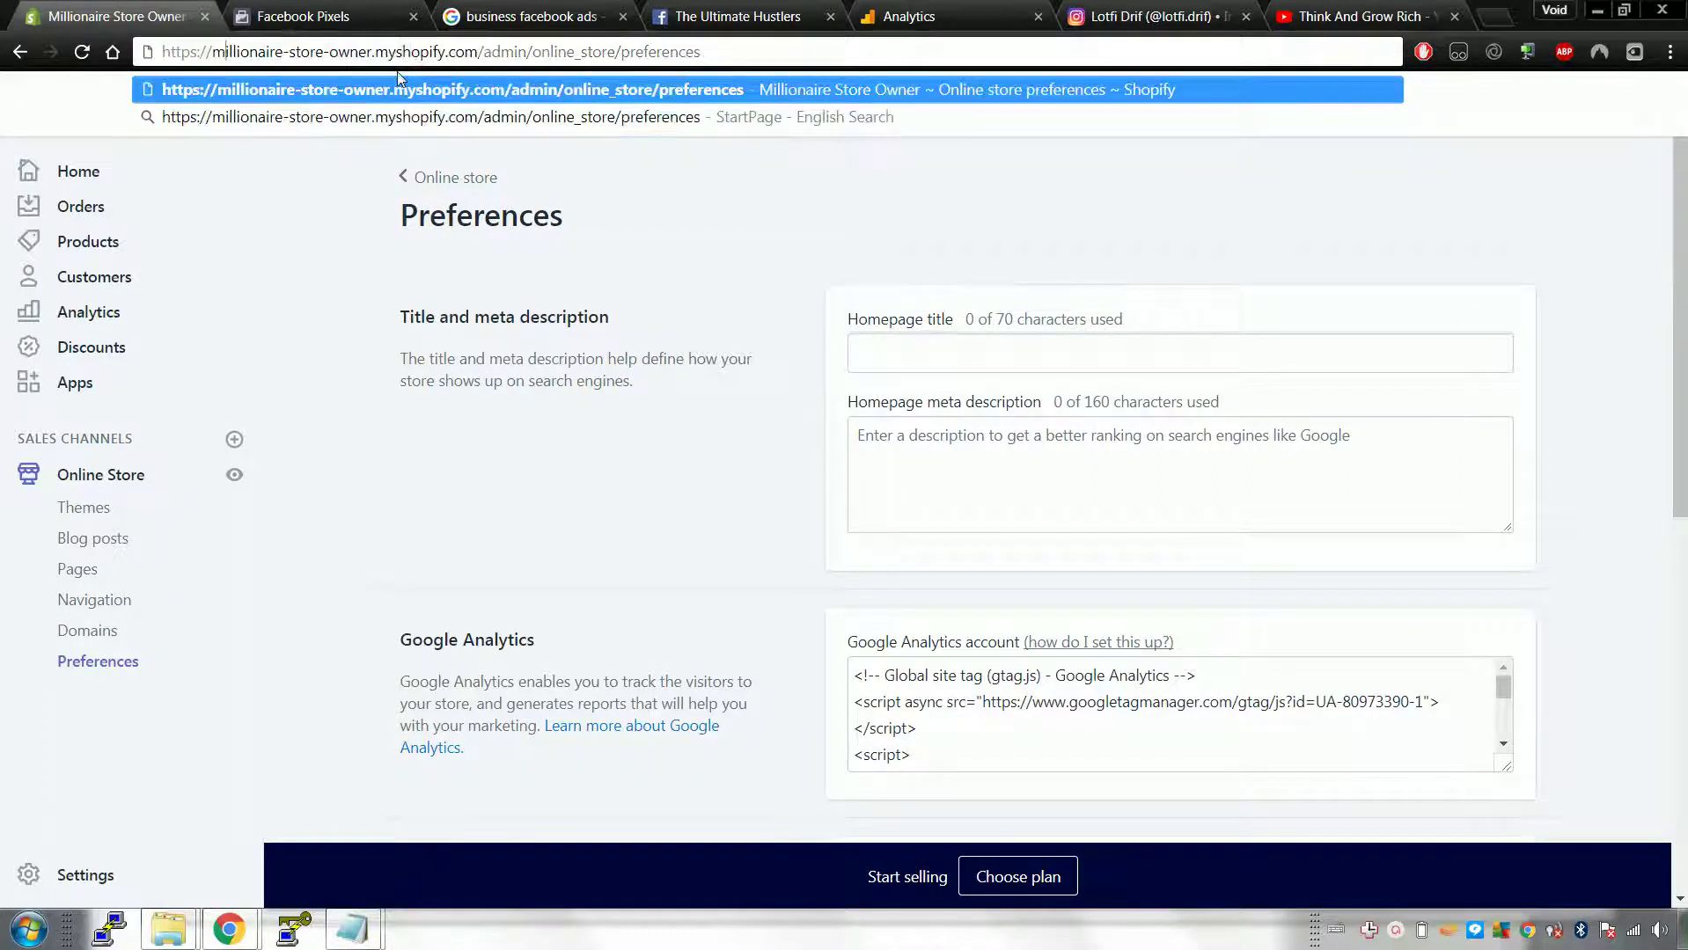
left_click(315, 211)
Check the pasted code in the Google Analytics field and return to the tracking code page.
left_click(923, 350)
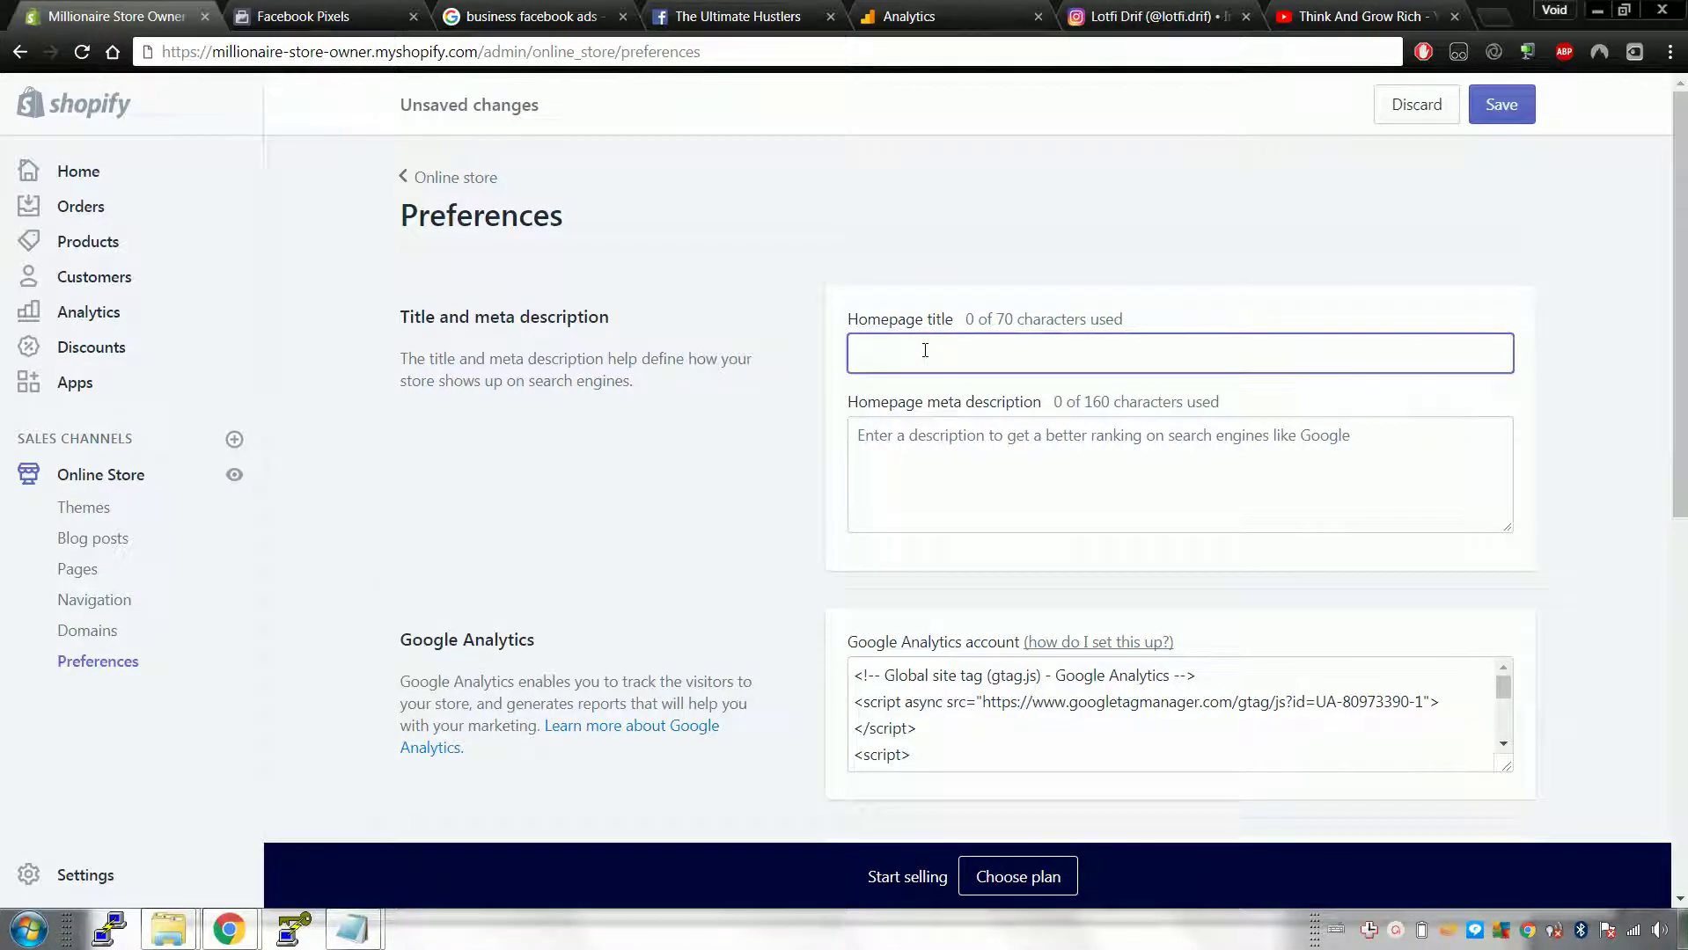
left_click_drag(375, 53, 236, 53)
left_click(246, 53)
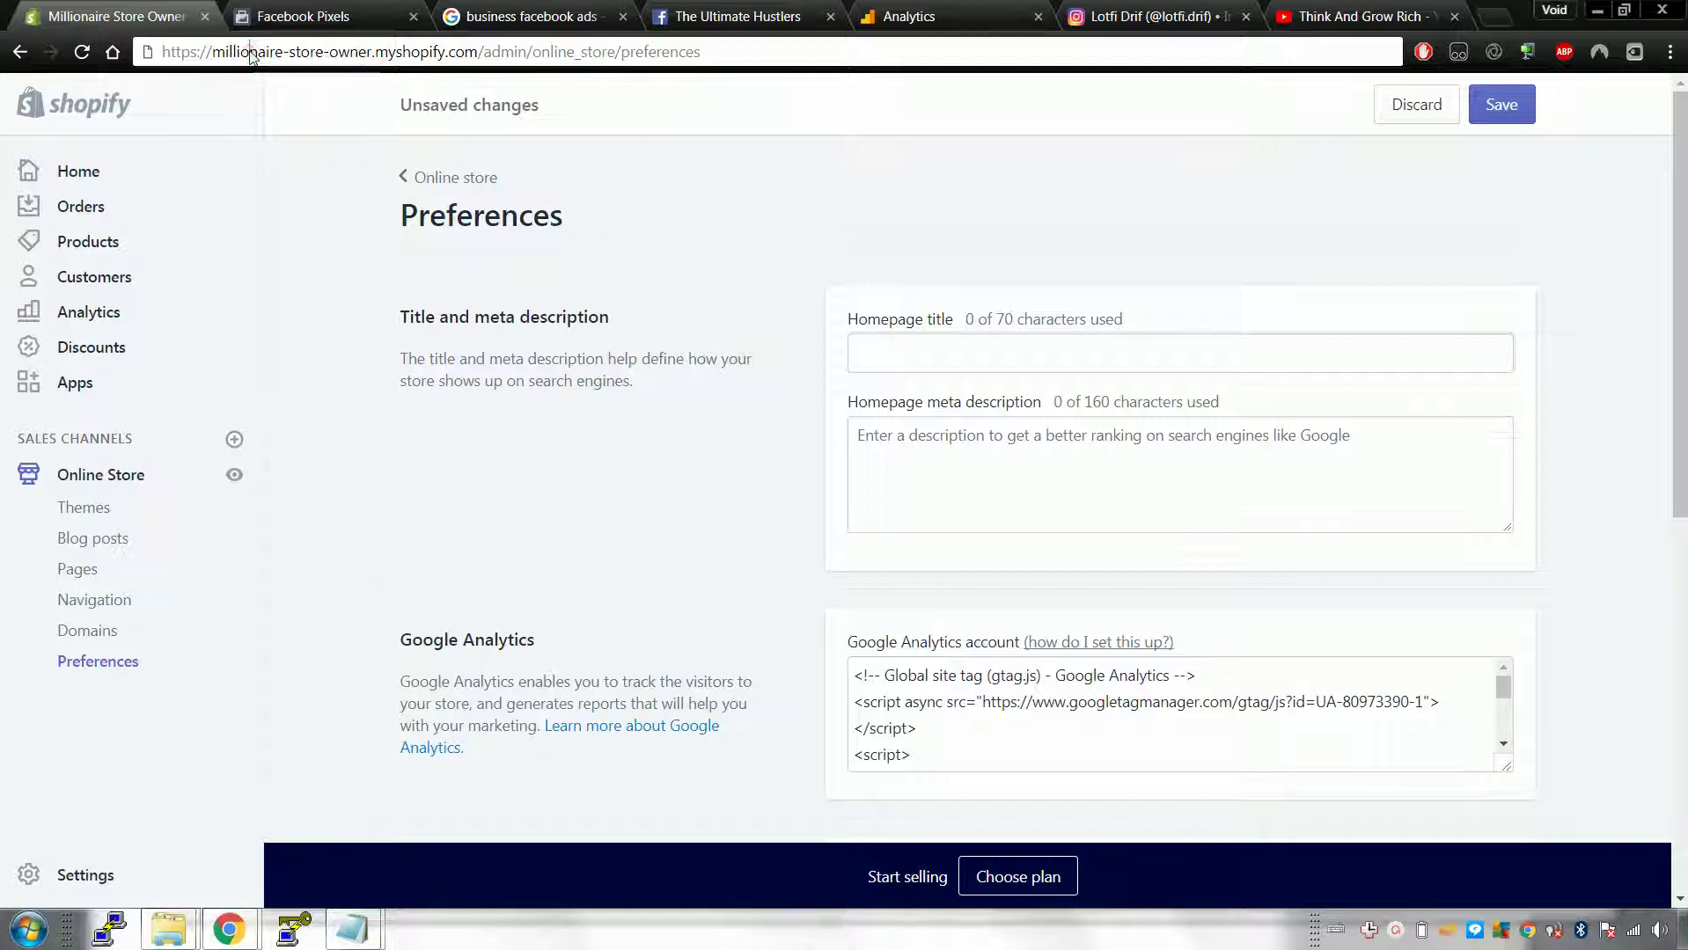
left_click(497, 399)
scroll(739, 521, "down", 5)
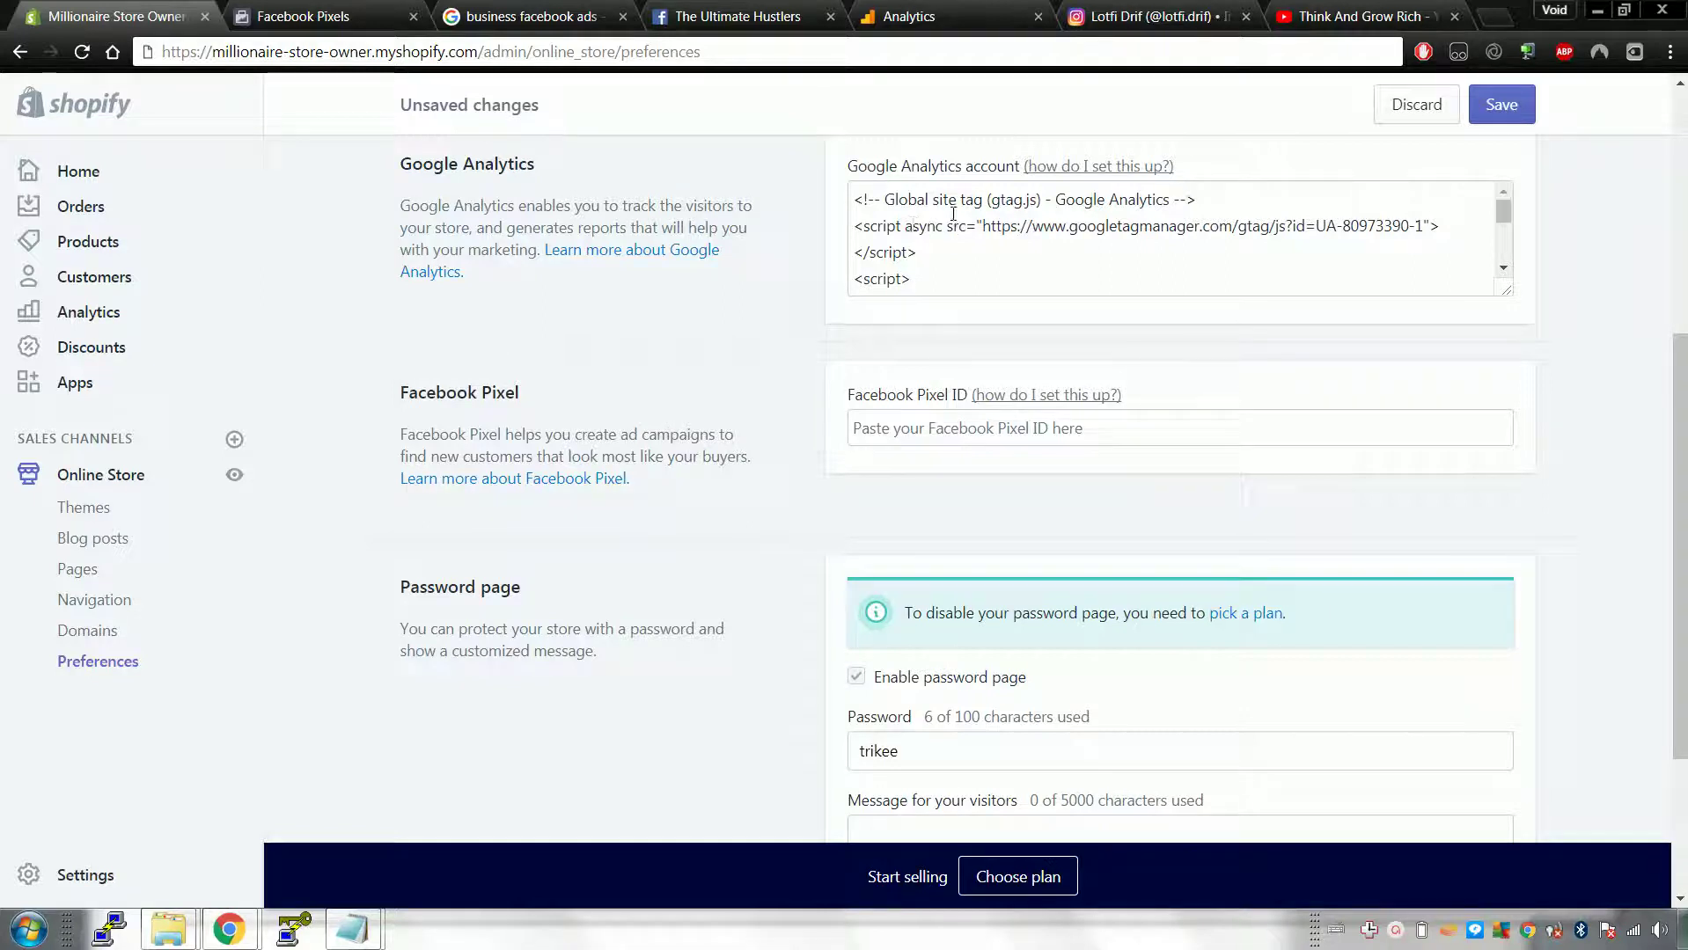
left_click(982, 234)
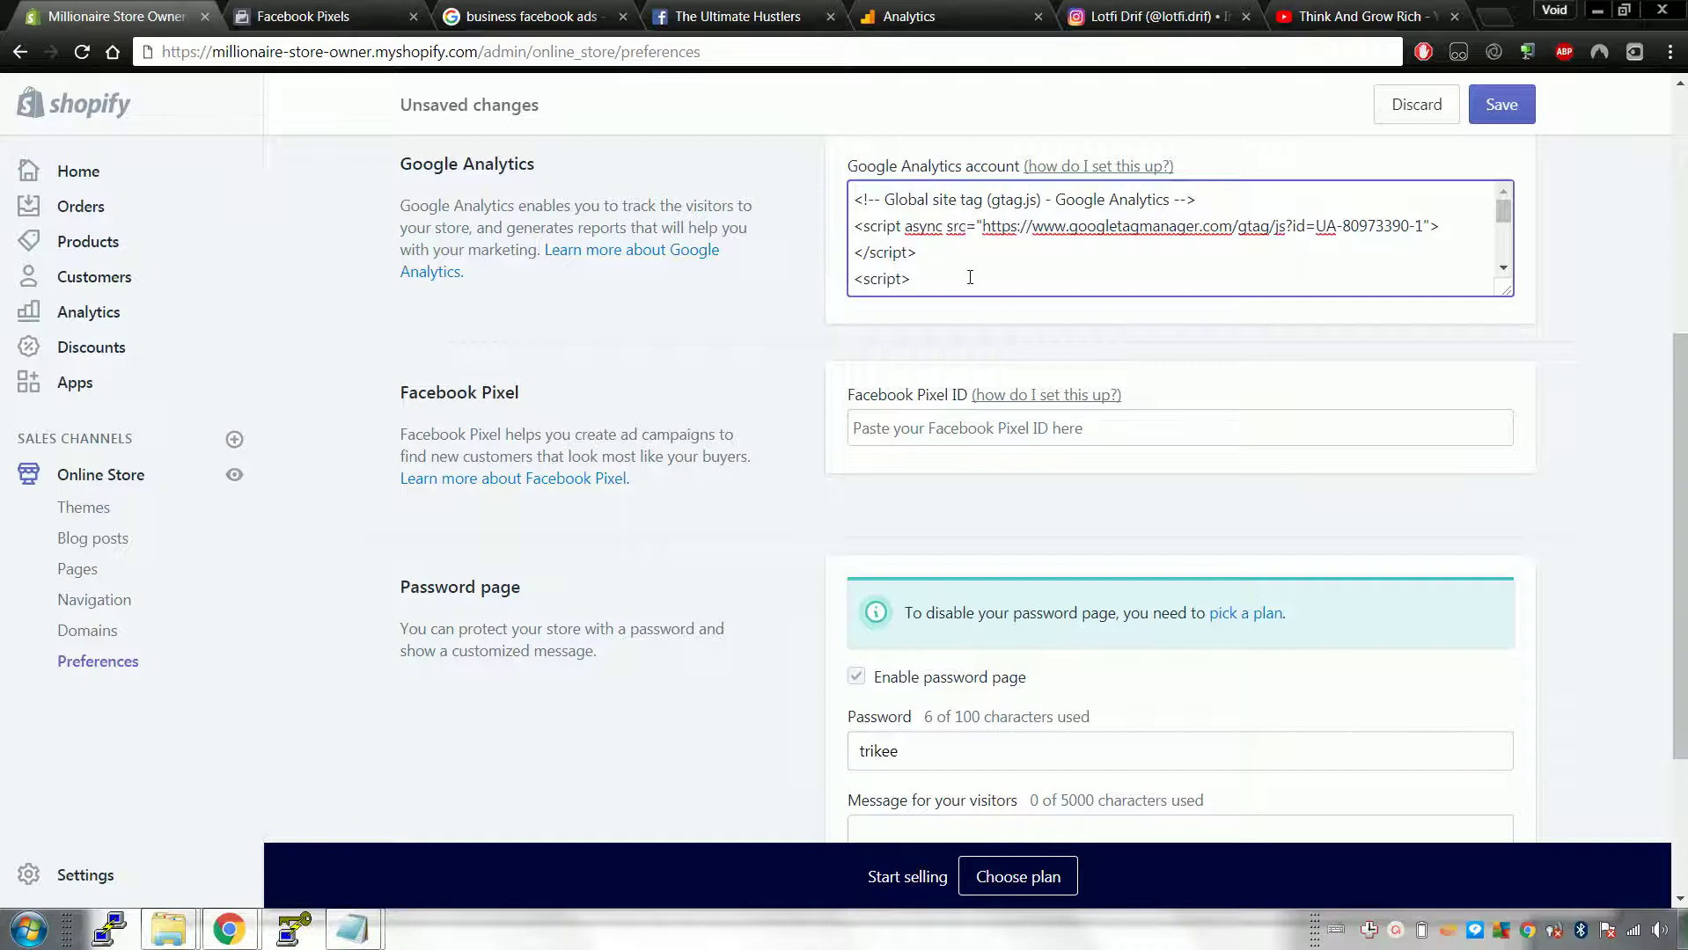
left_click(581, 9)
left_click(896, 14)
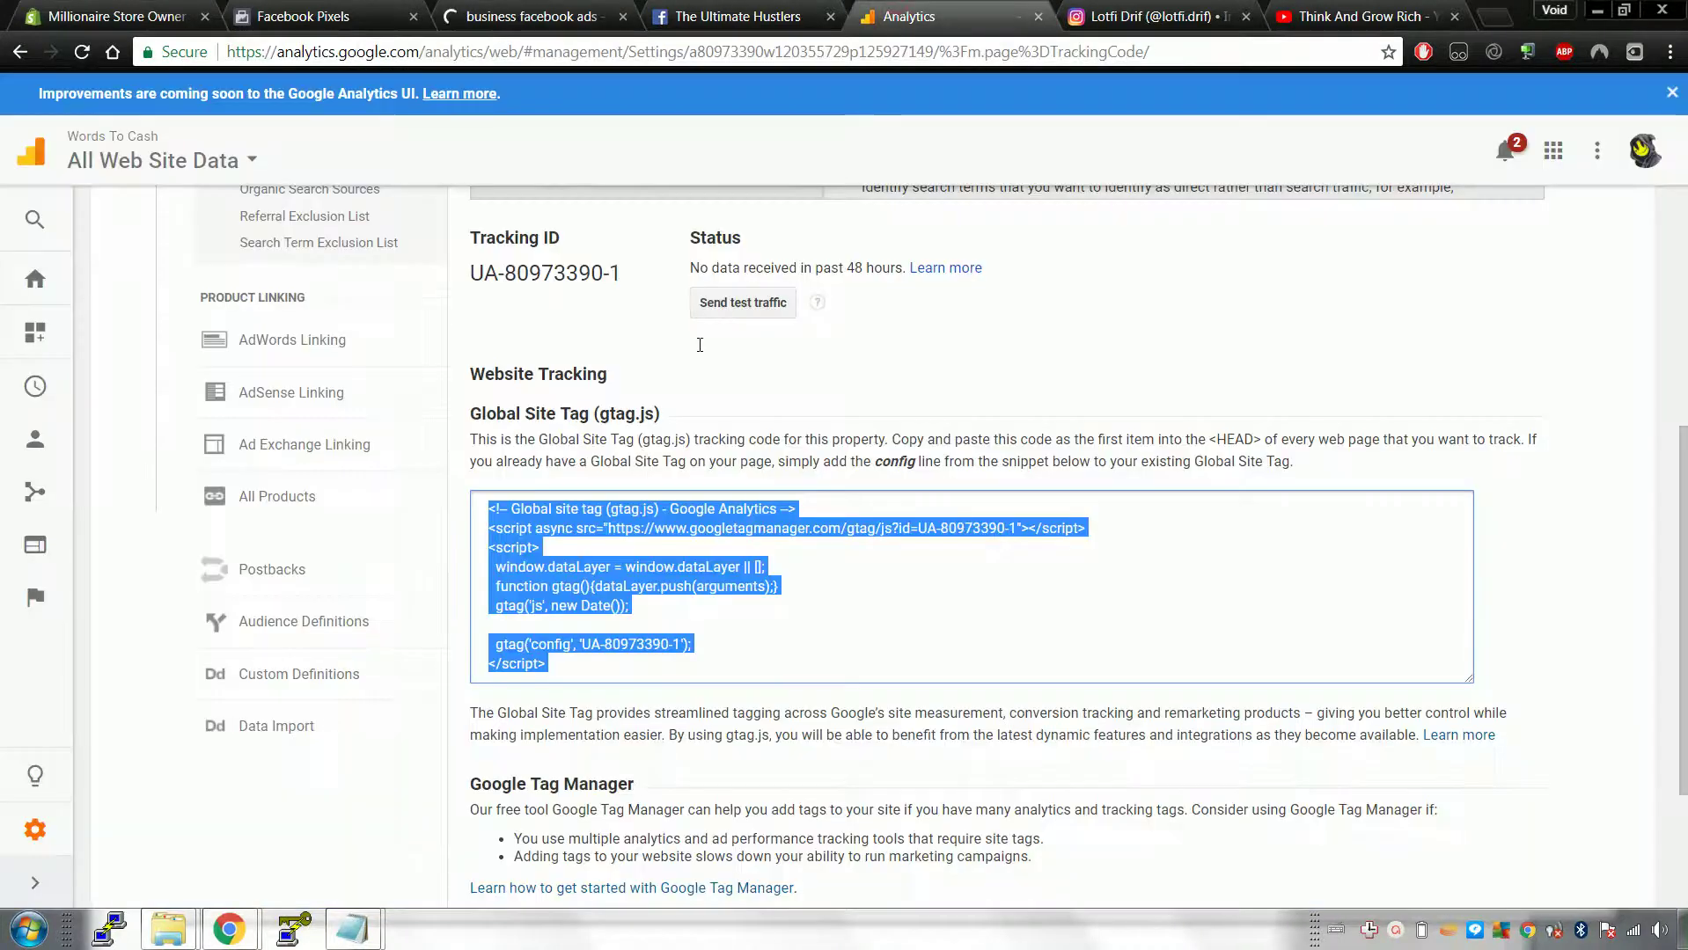
Switch E-commerce Status and Enable Related Products to ON in the view's E-commerce Settings.
left_click(37, 833)
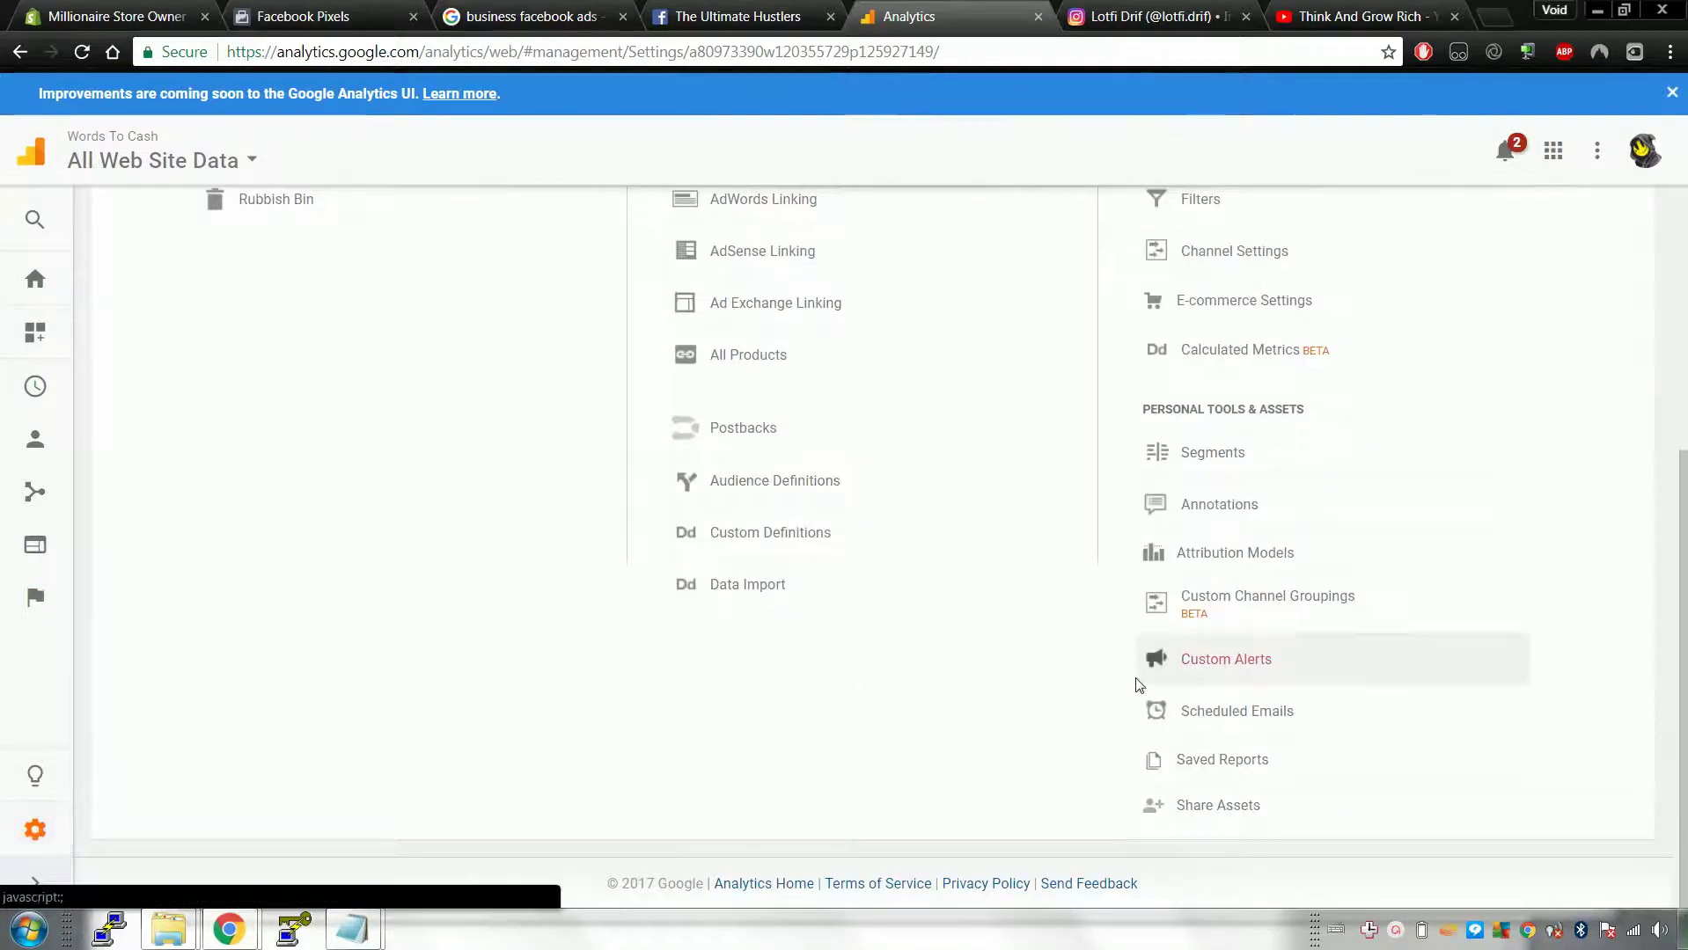
scroll(882, 572, "up", 3)
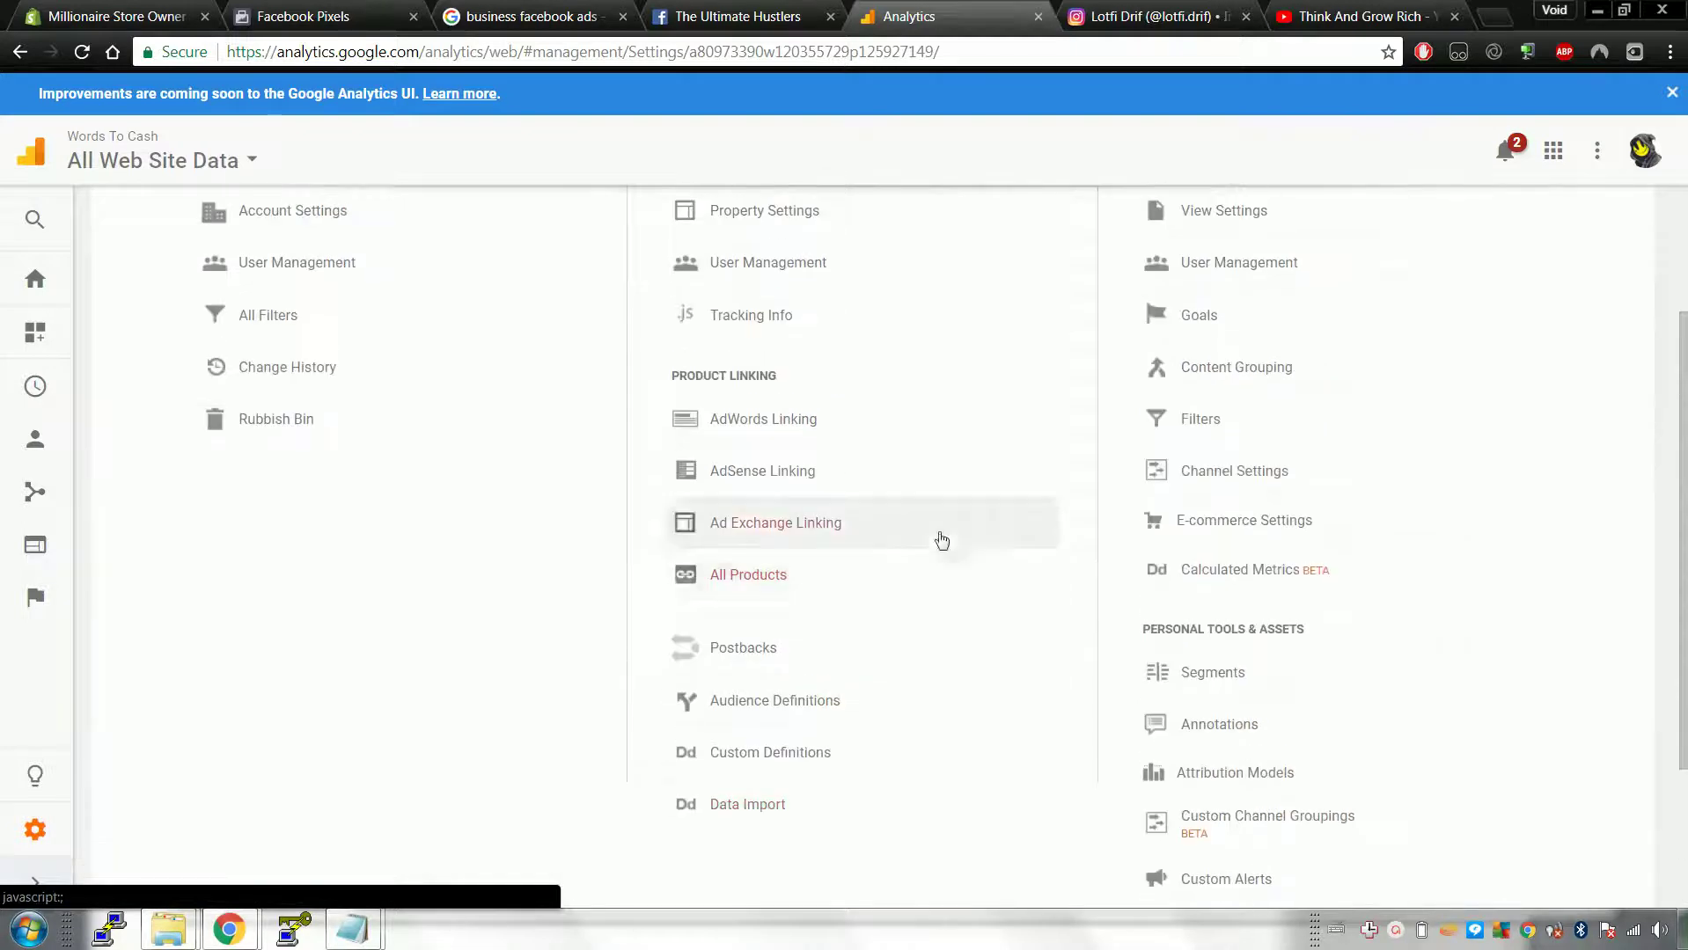
left_click(1264, 534)
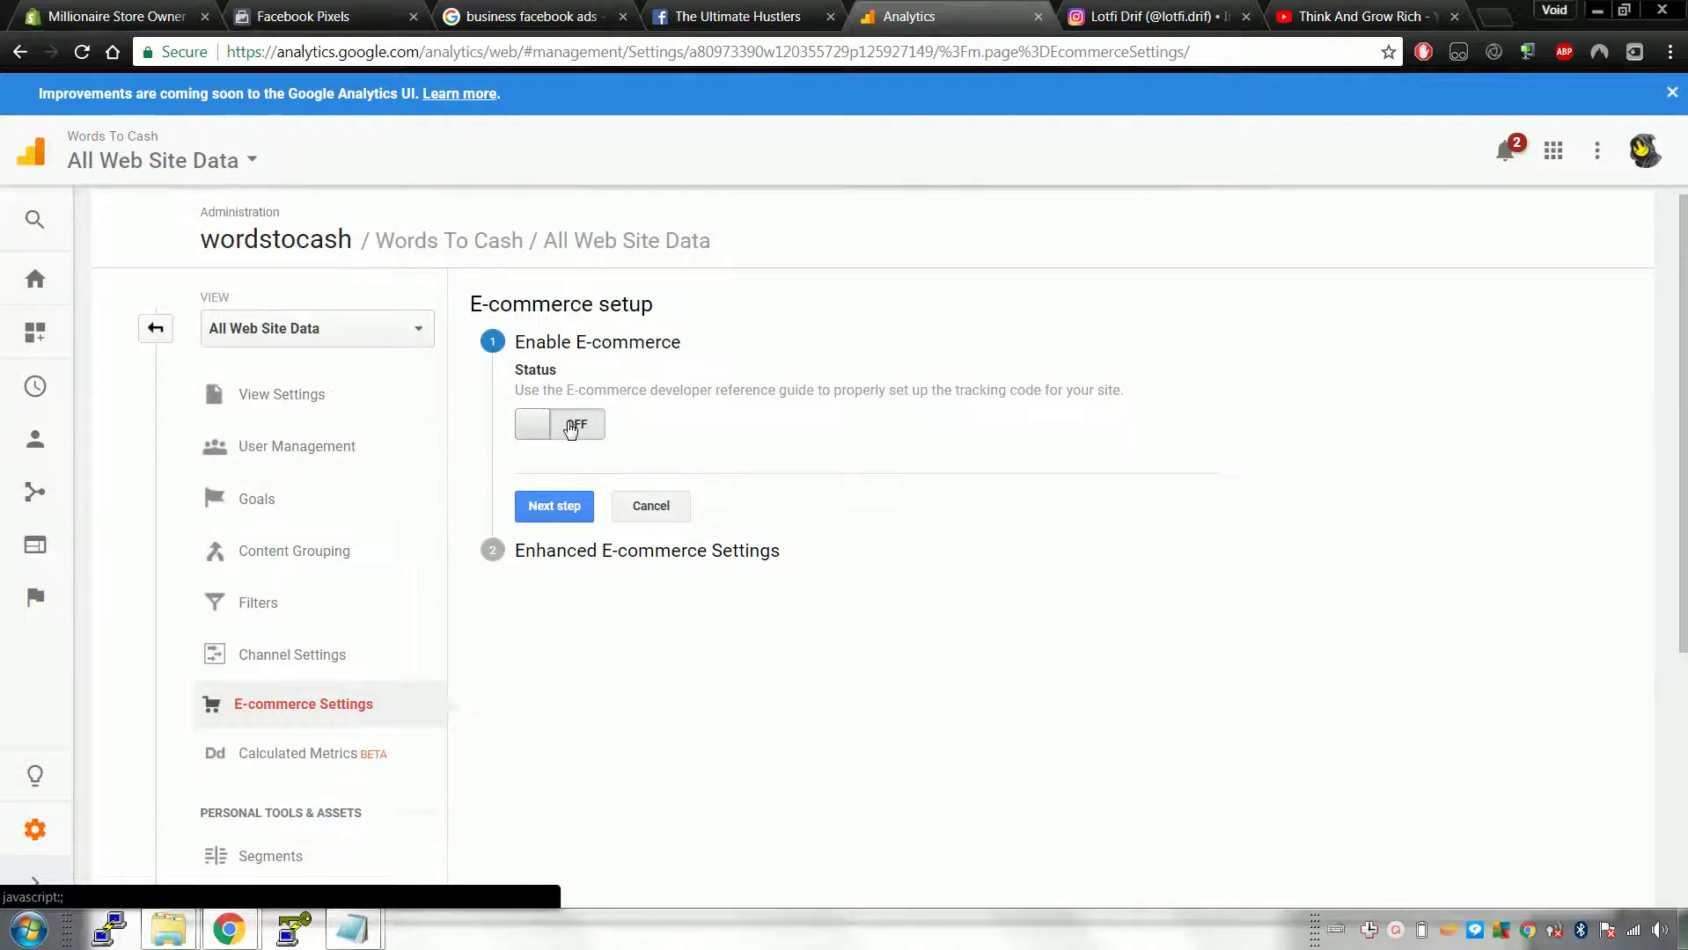
left_click(582, 426)
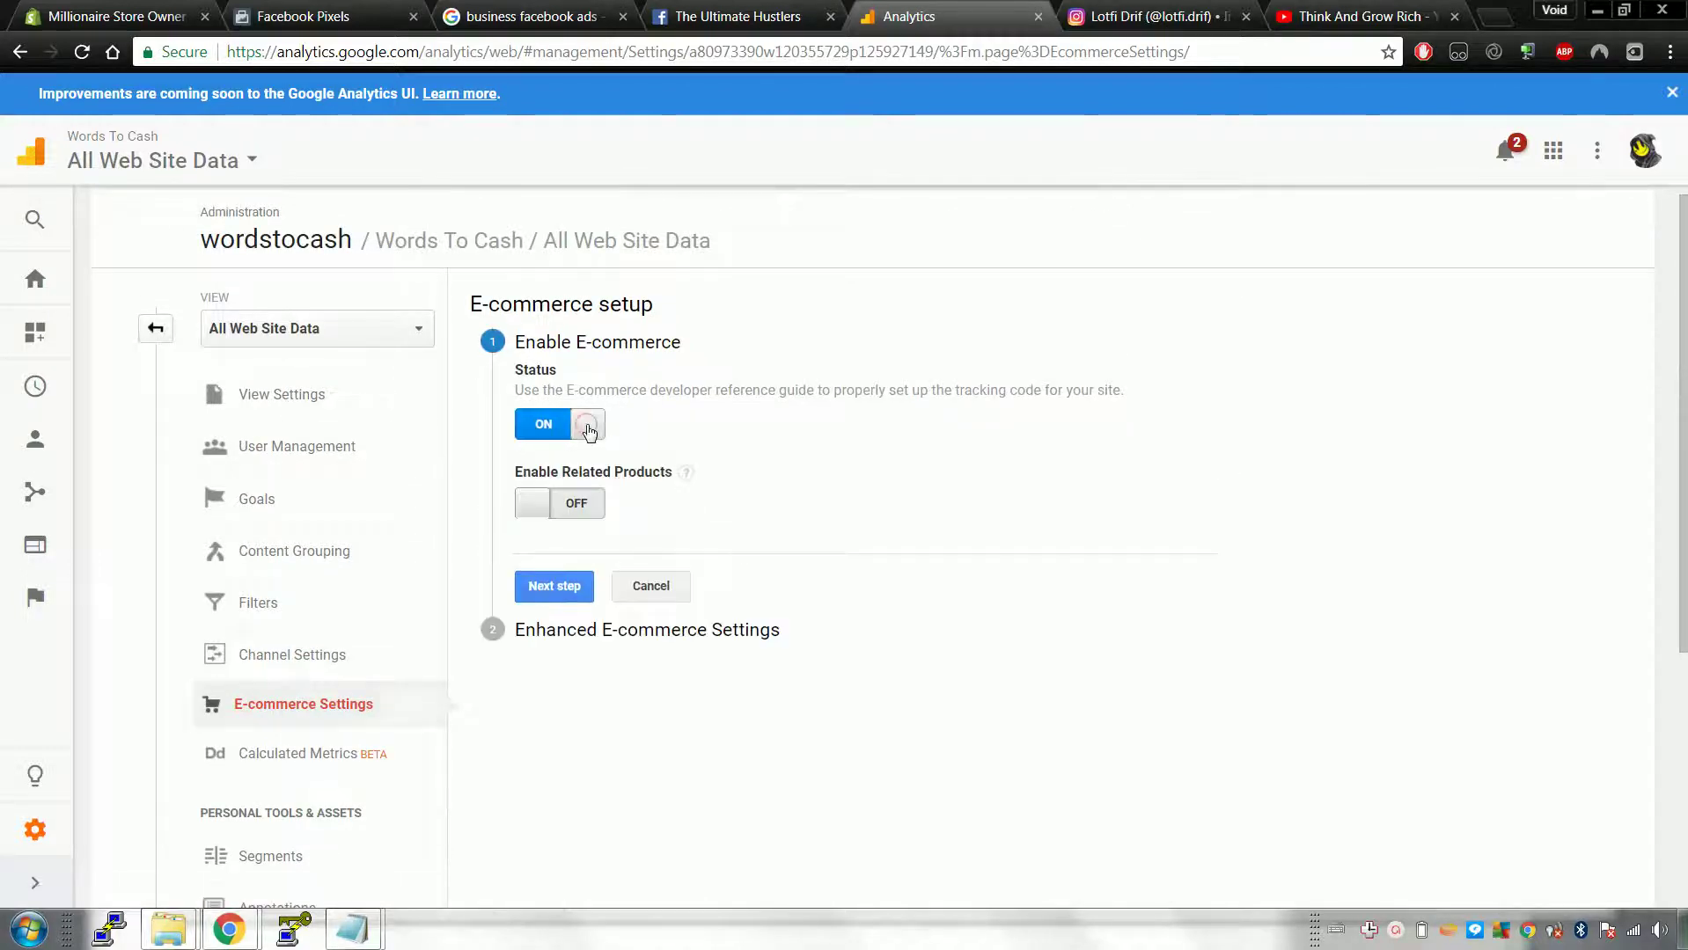
left_click(580, 516)
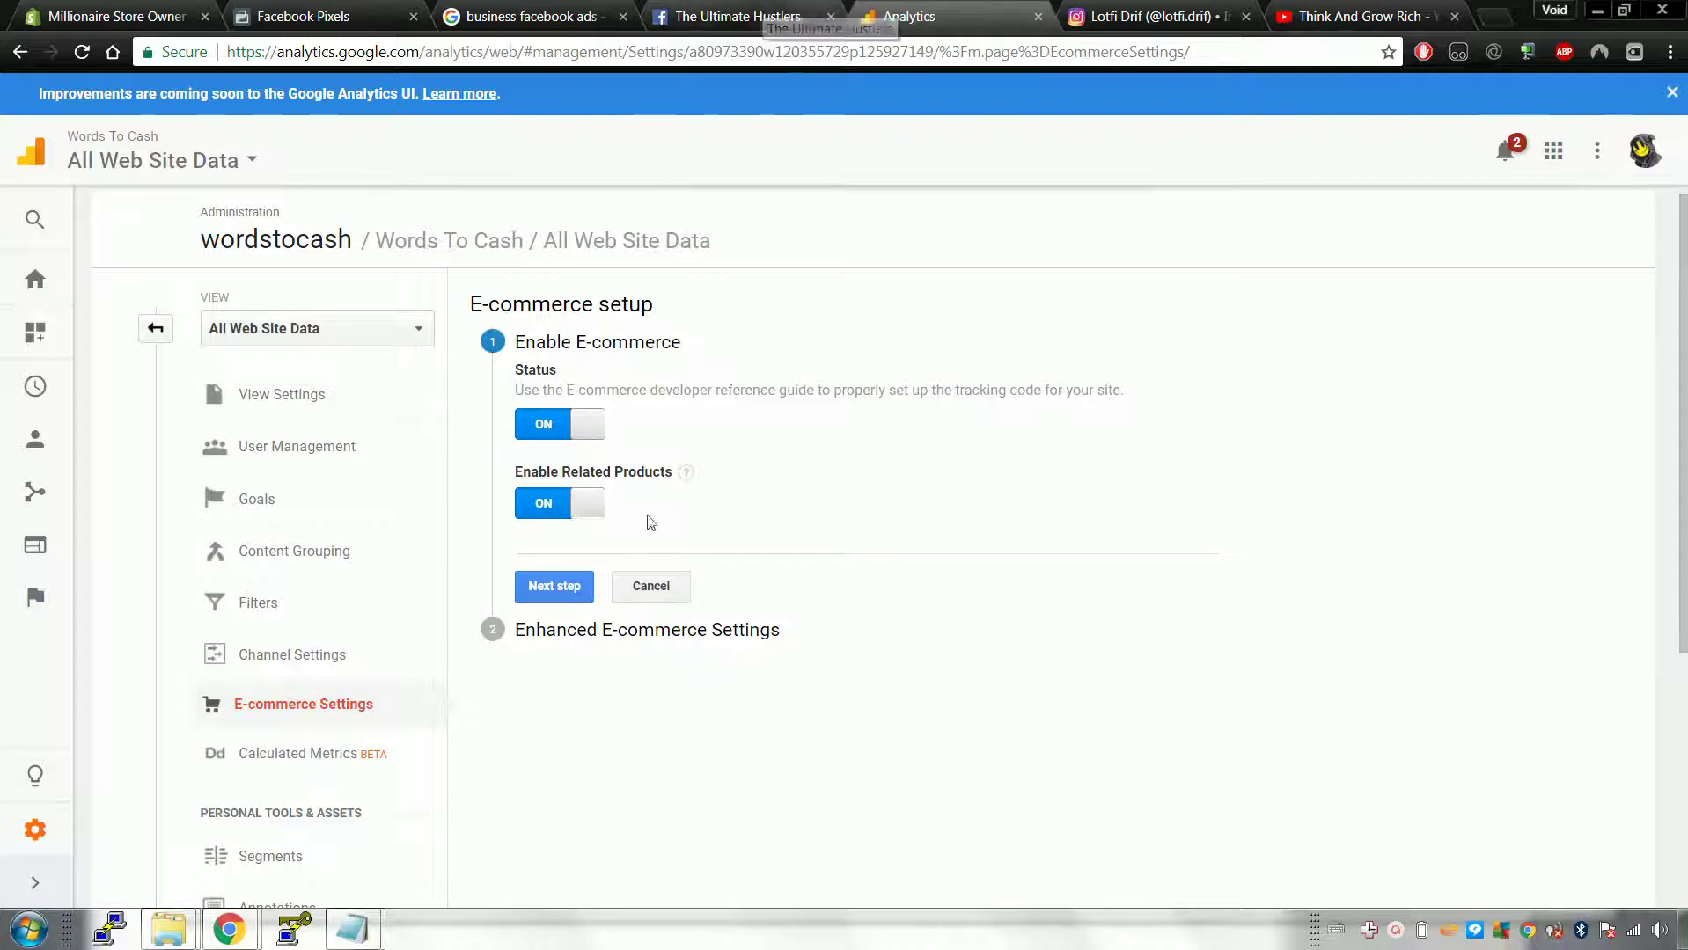
left_click(739, 10)
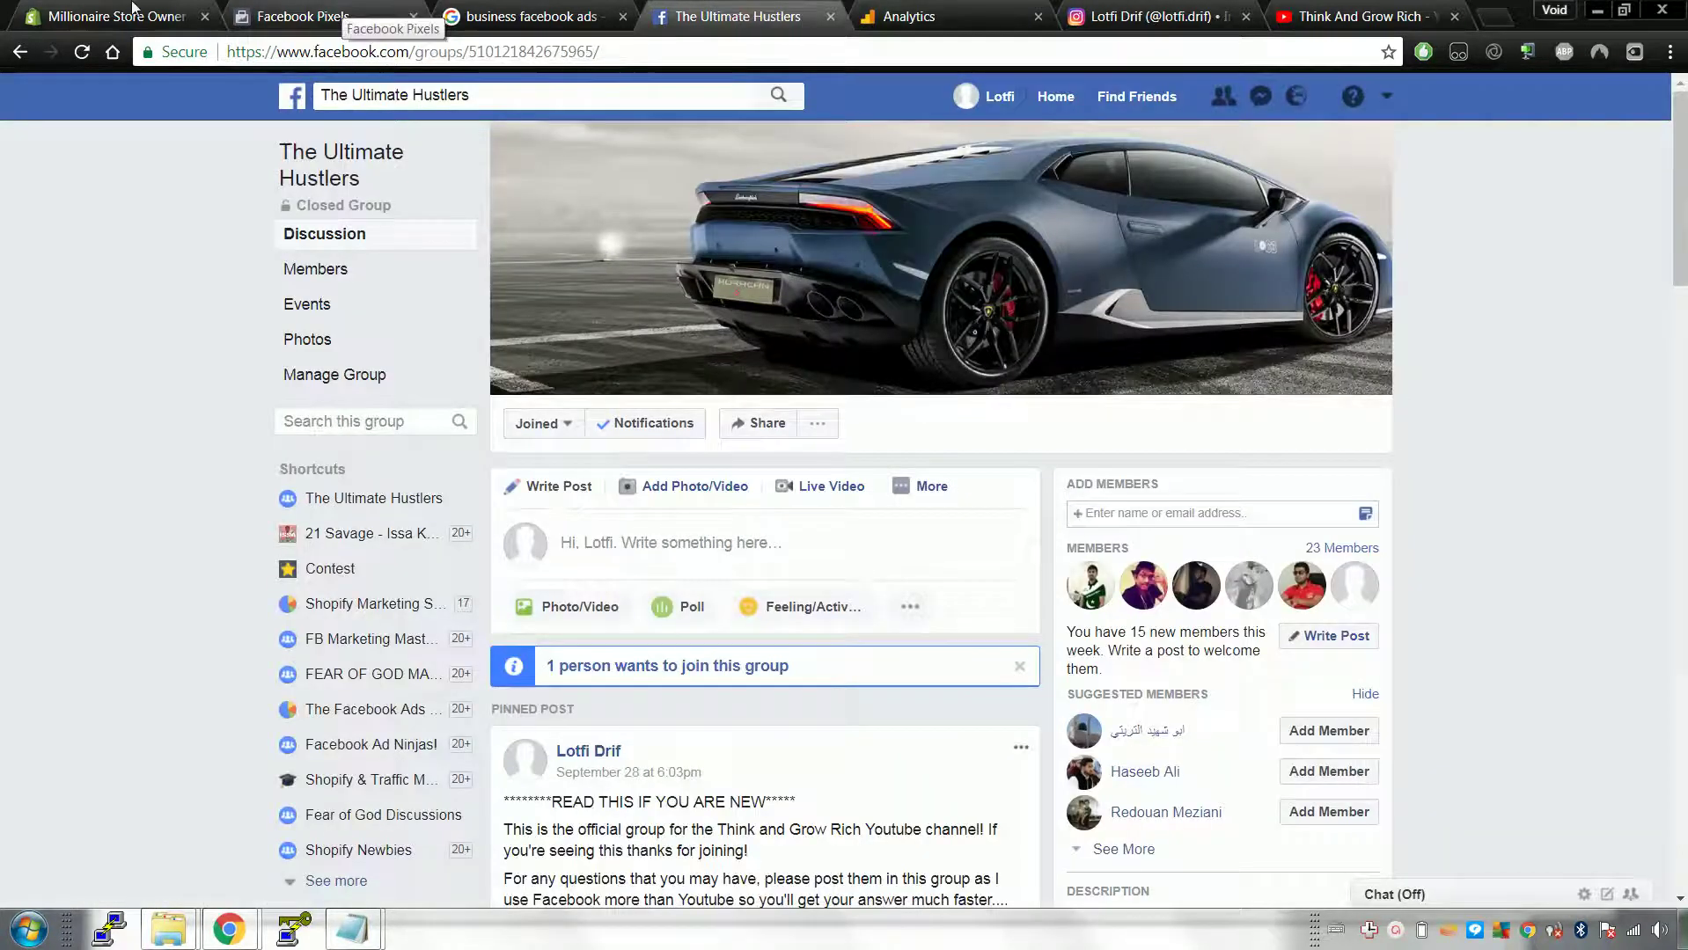
Open Pixels in Events Manager from the Facebook Ads menu for the UpMedia ad account.
left_click(132, 11)
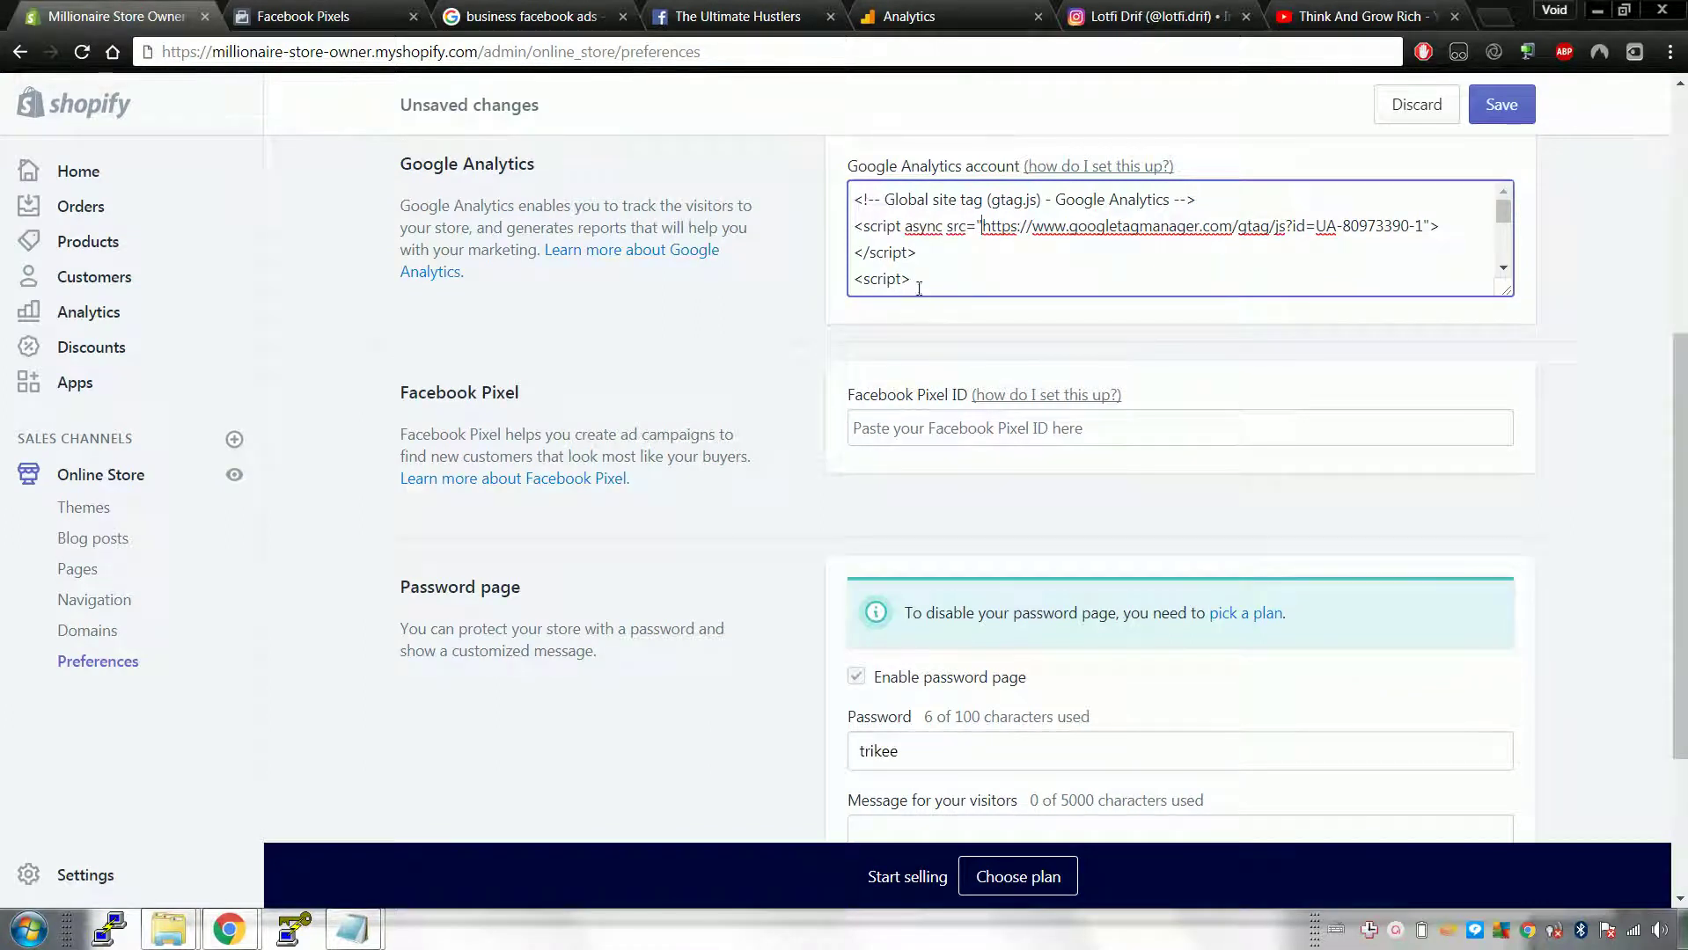
left_click(891, 422)
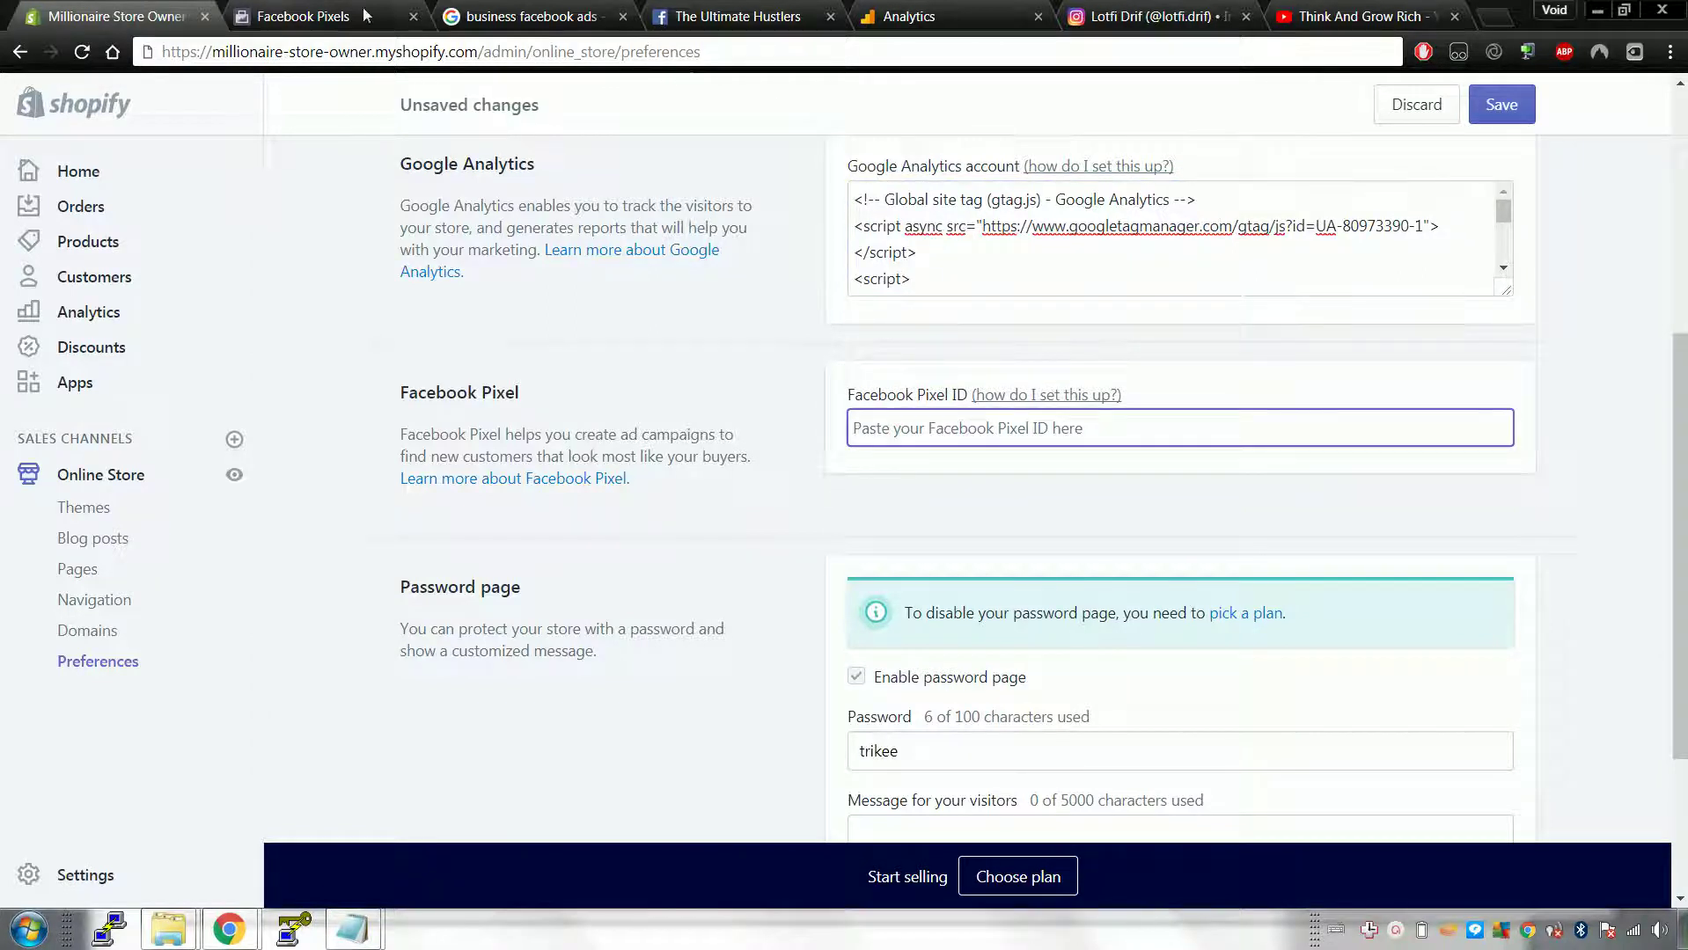
left_click(344, 11)
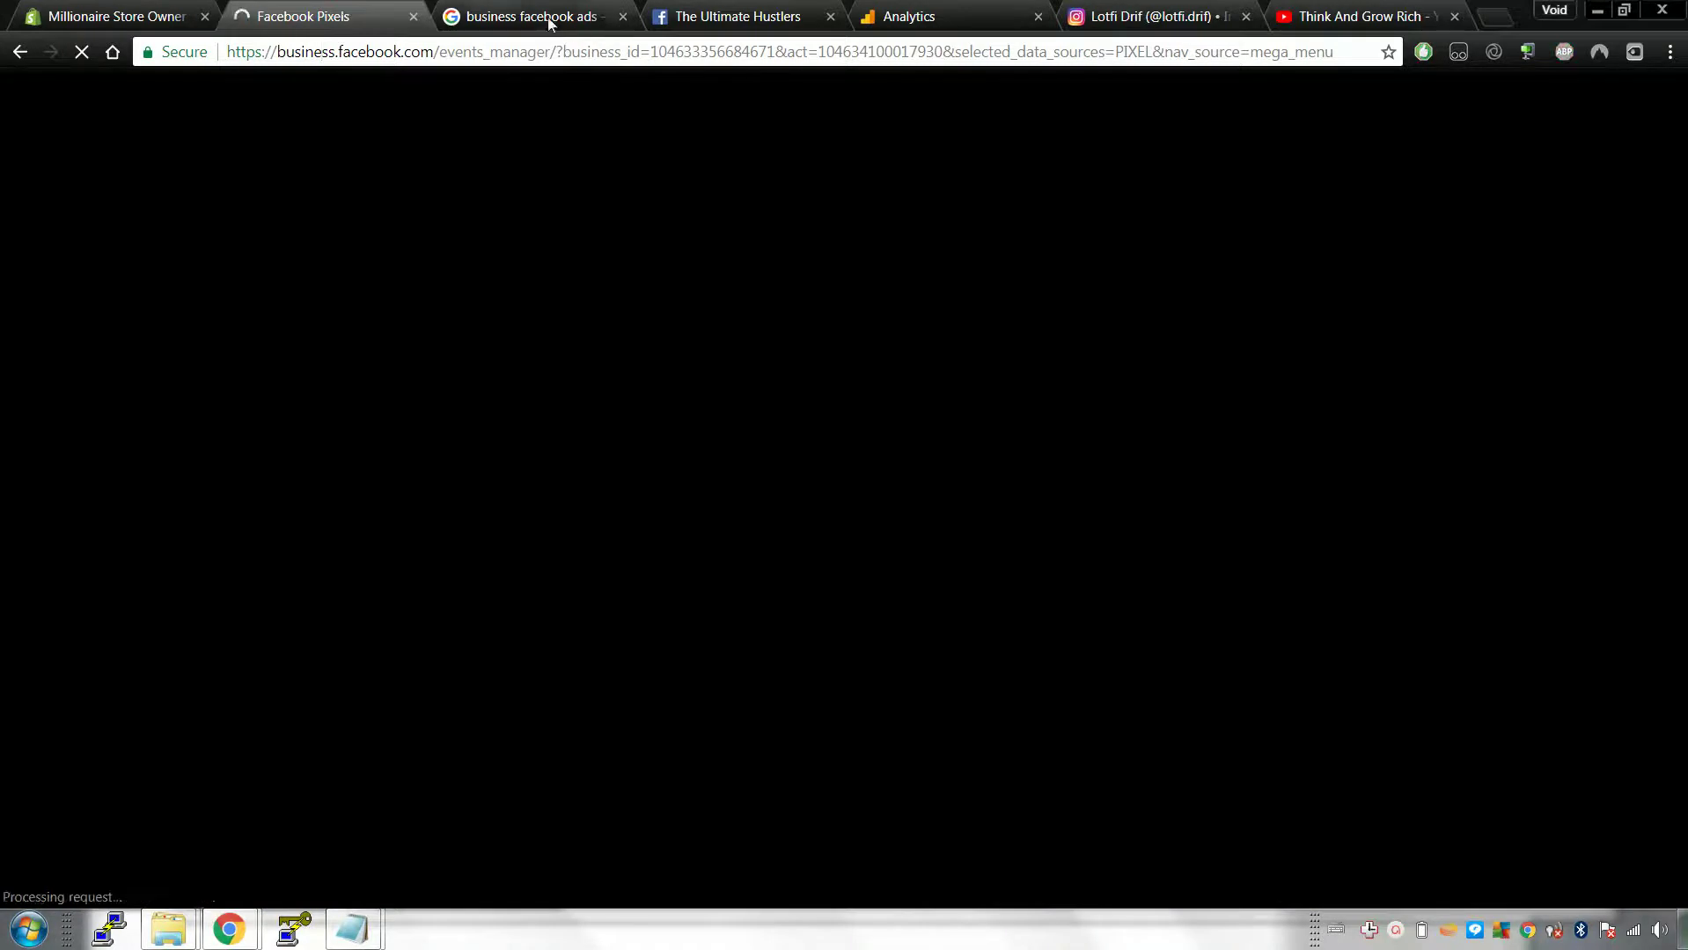
left_click(548, 16)
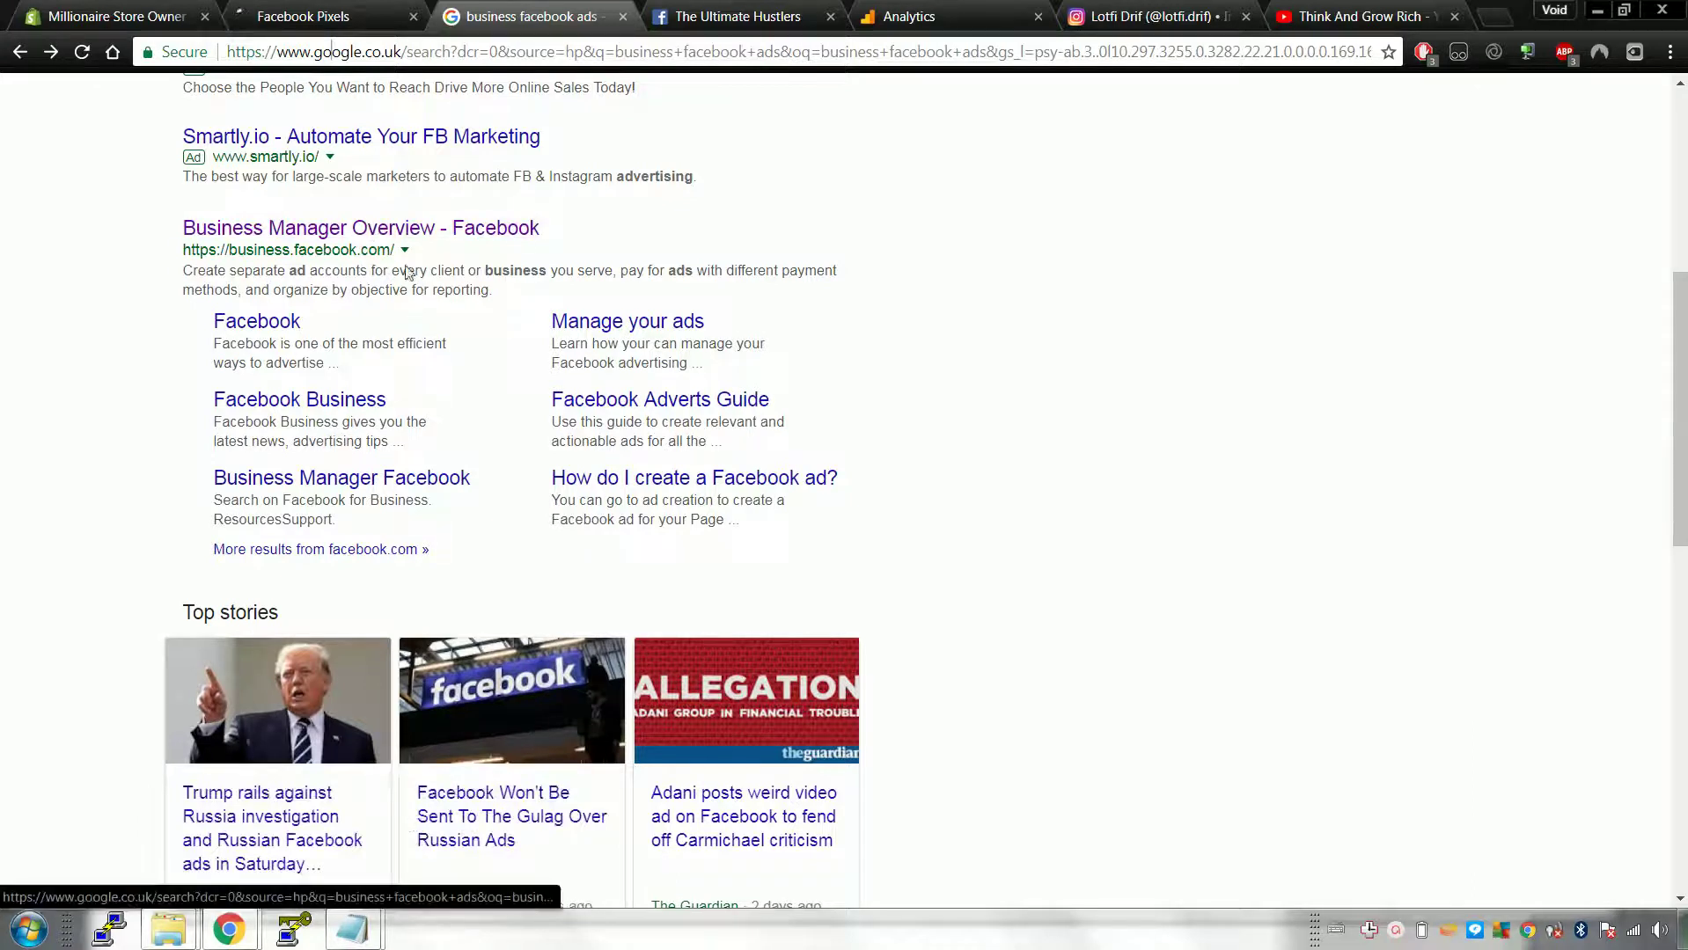
left_click(323, 15)
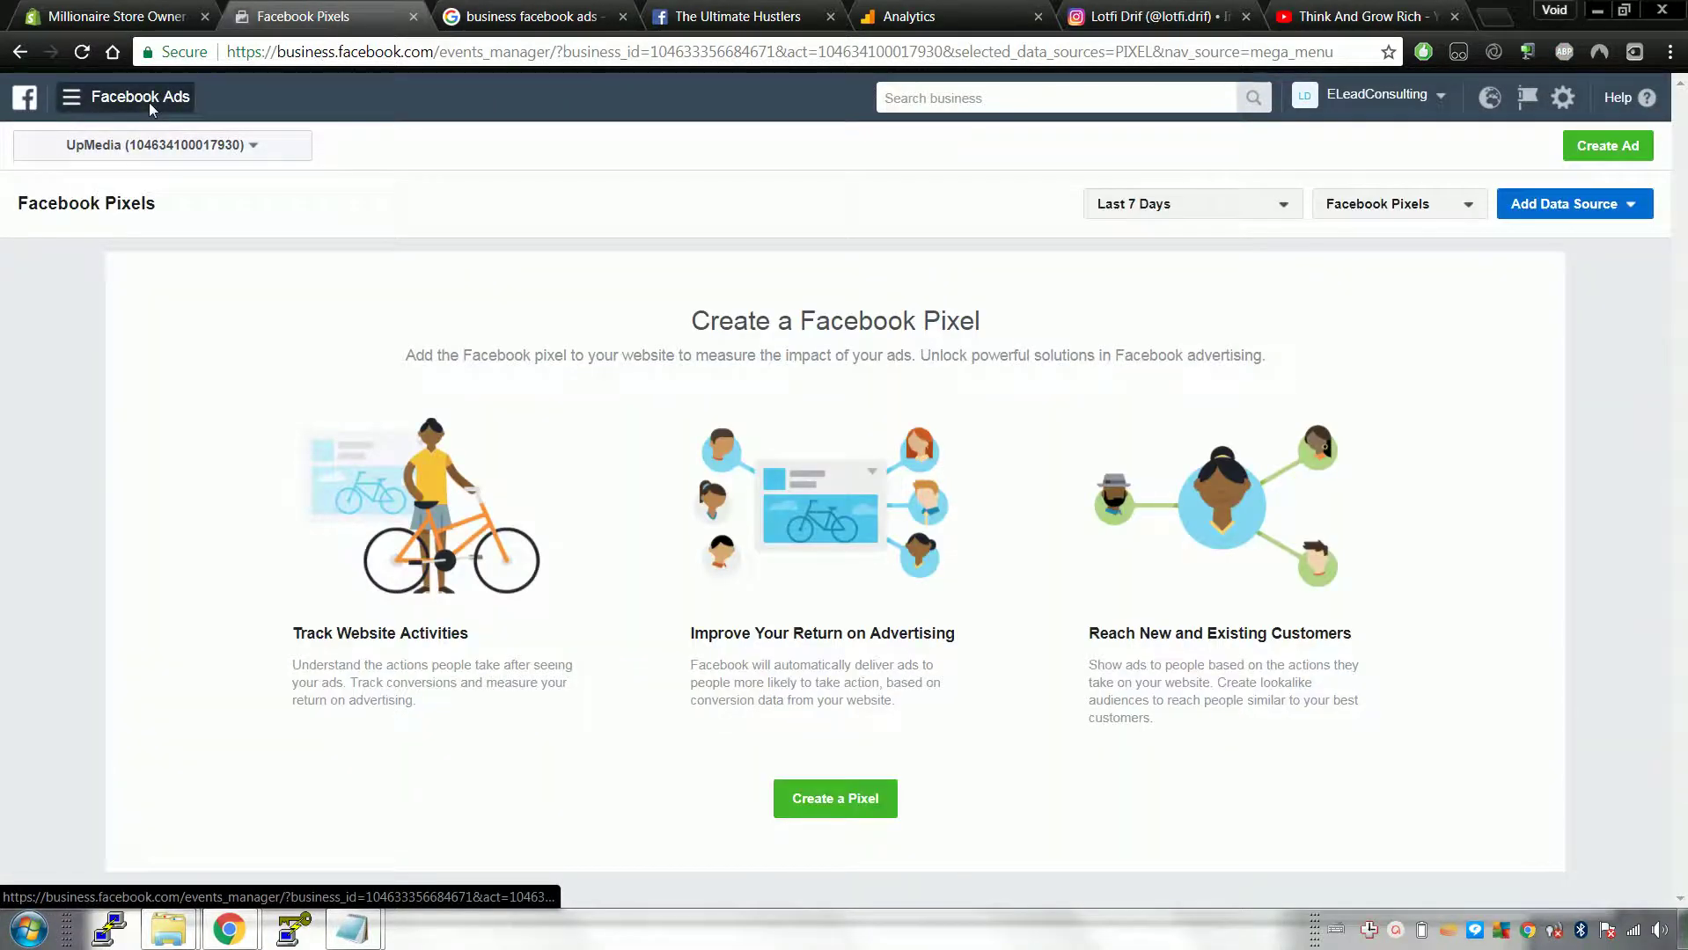
left_click(148, 101)
mouse_move(202, 533)
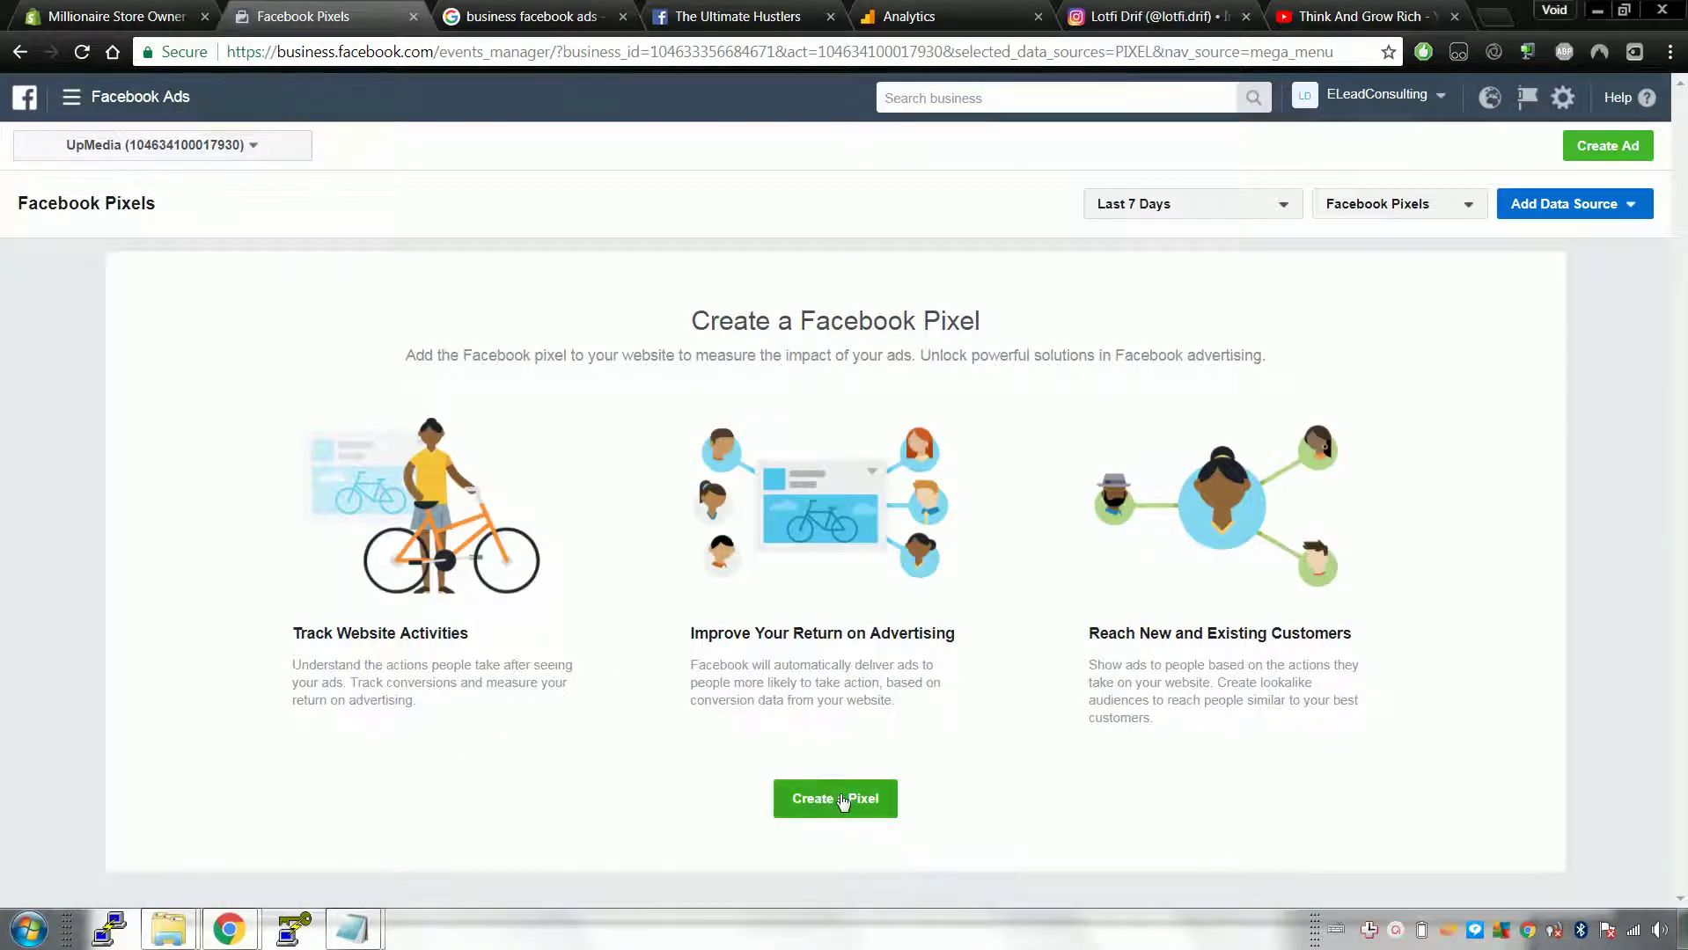
Create a Facebook pixel named UpMedia's Pixel.
left_click(842, 801)
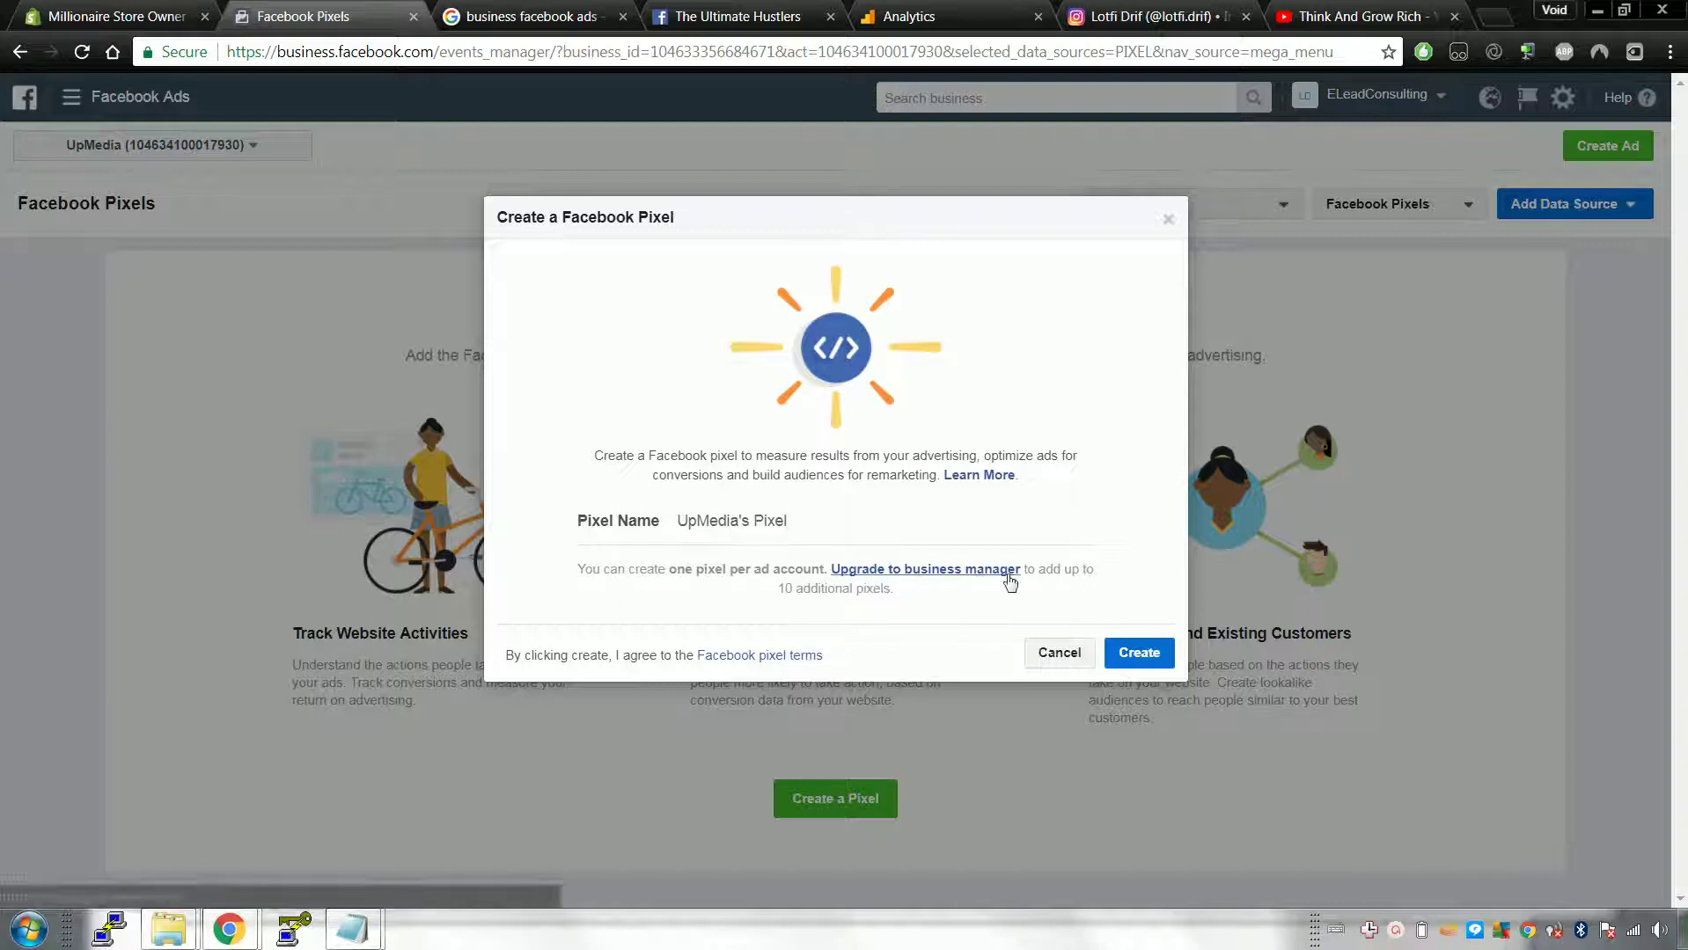
left_click(1152, 652)
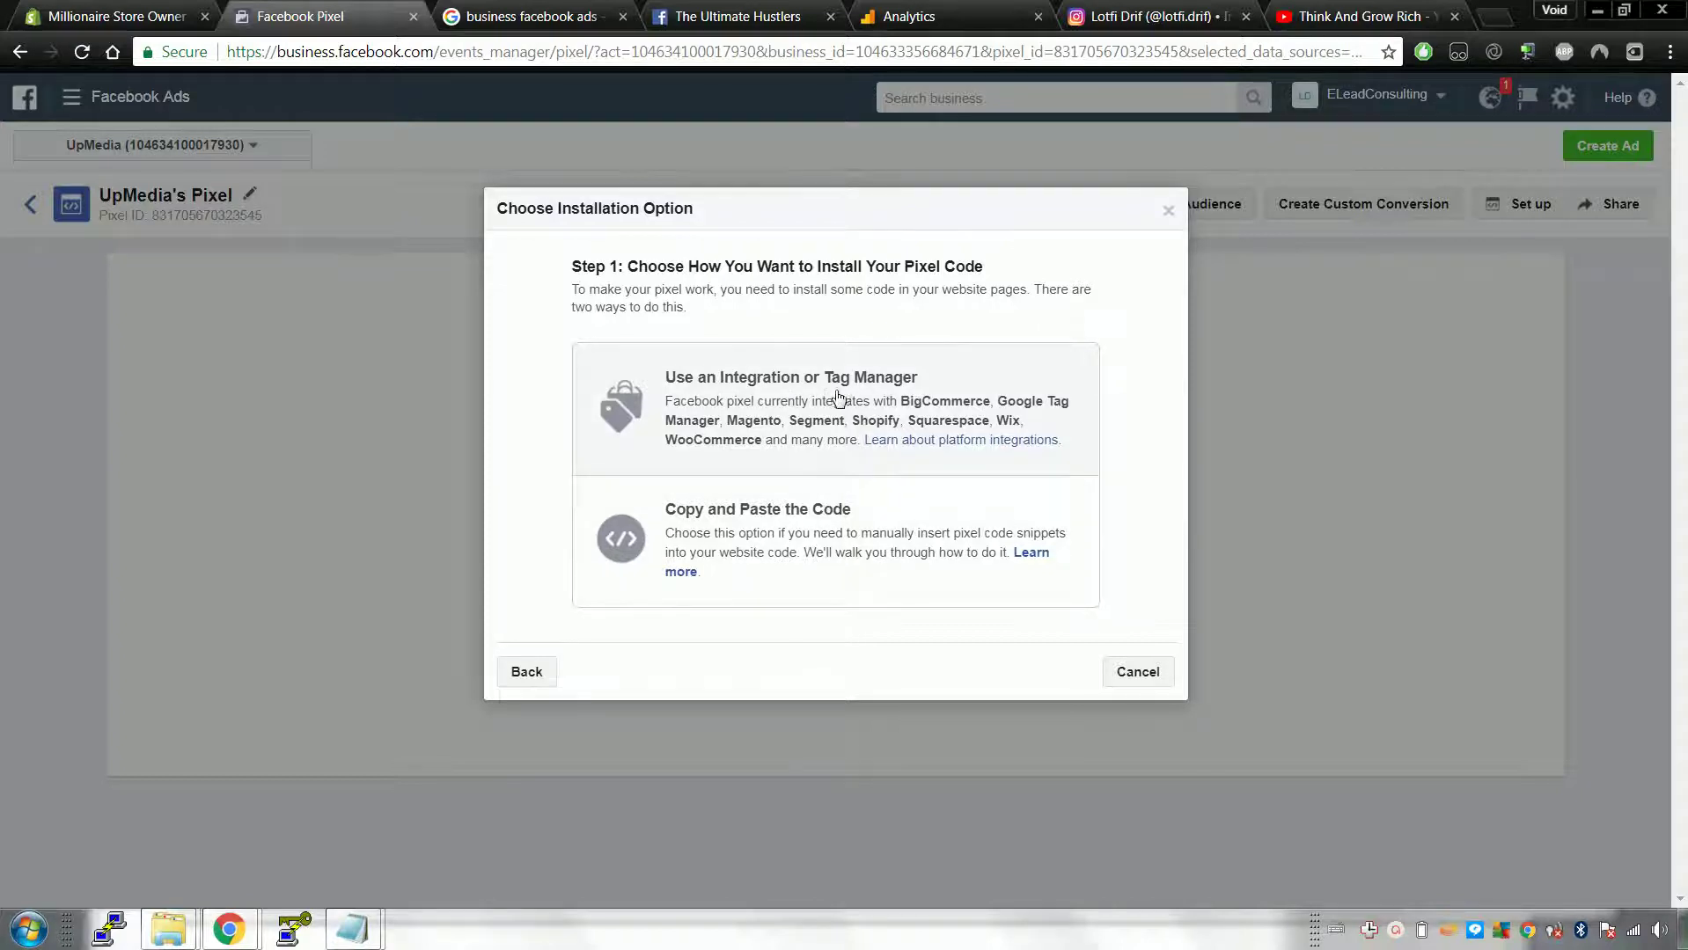
Set up the pixel via the Shopify integration and select the pixel ID in its instructions.
left_click(838, 399)
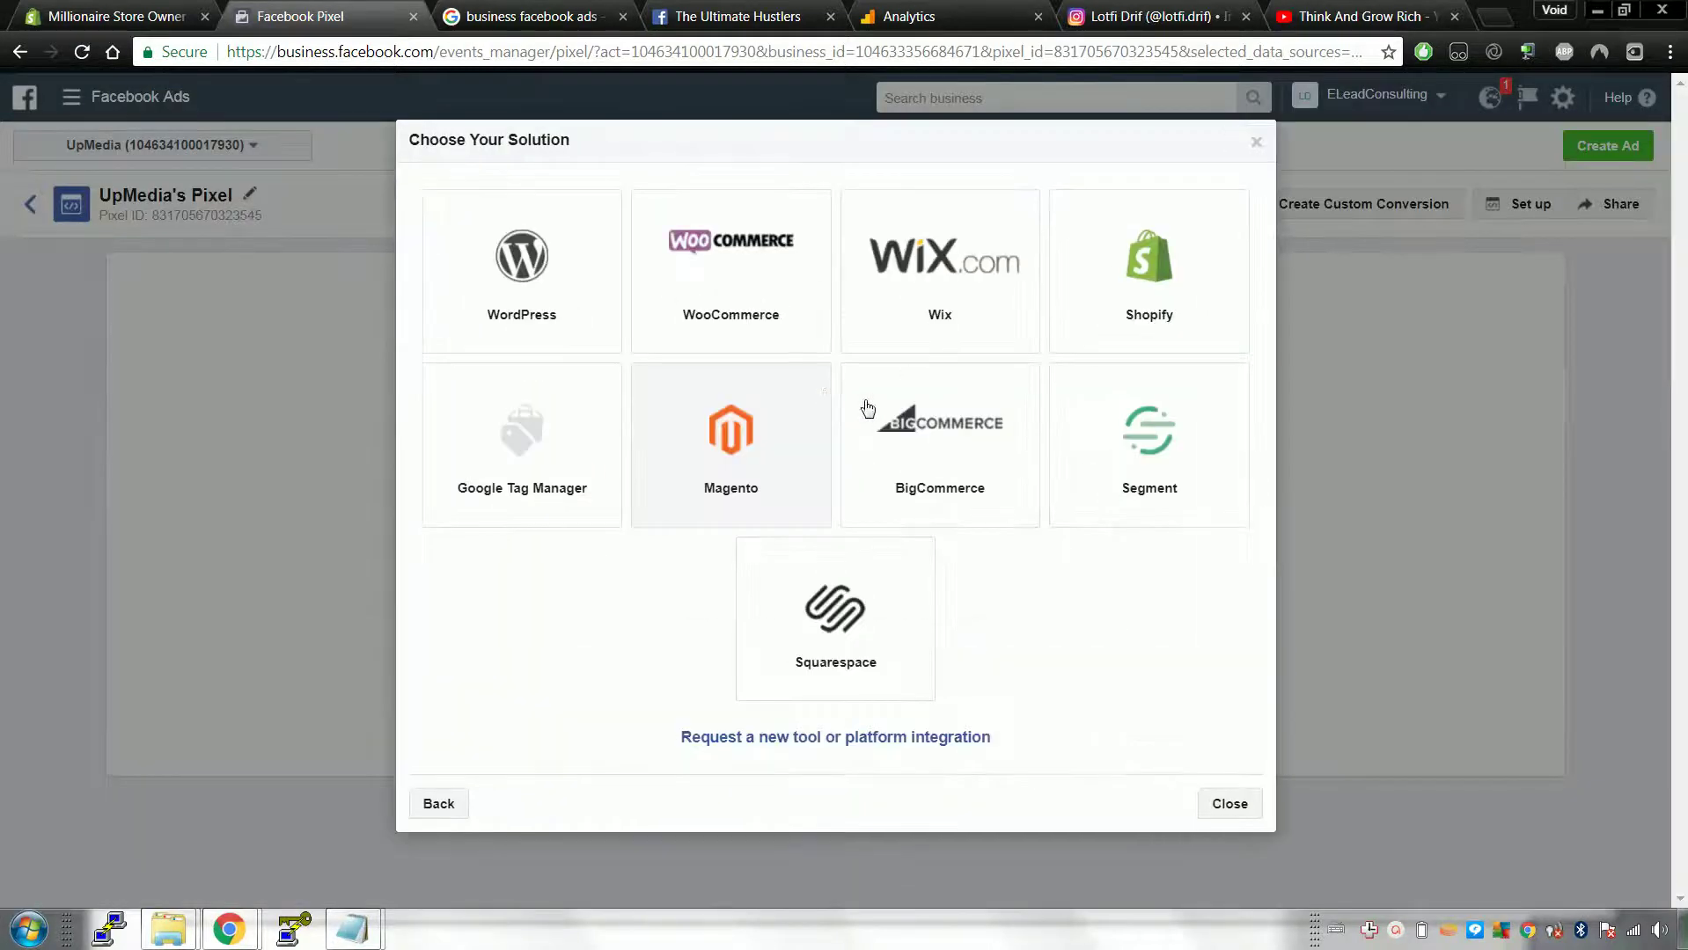
left_click(1148, 281)
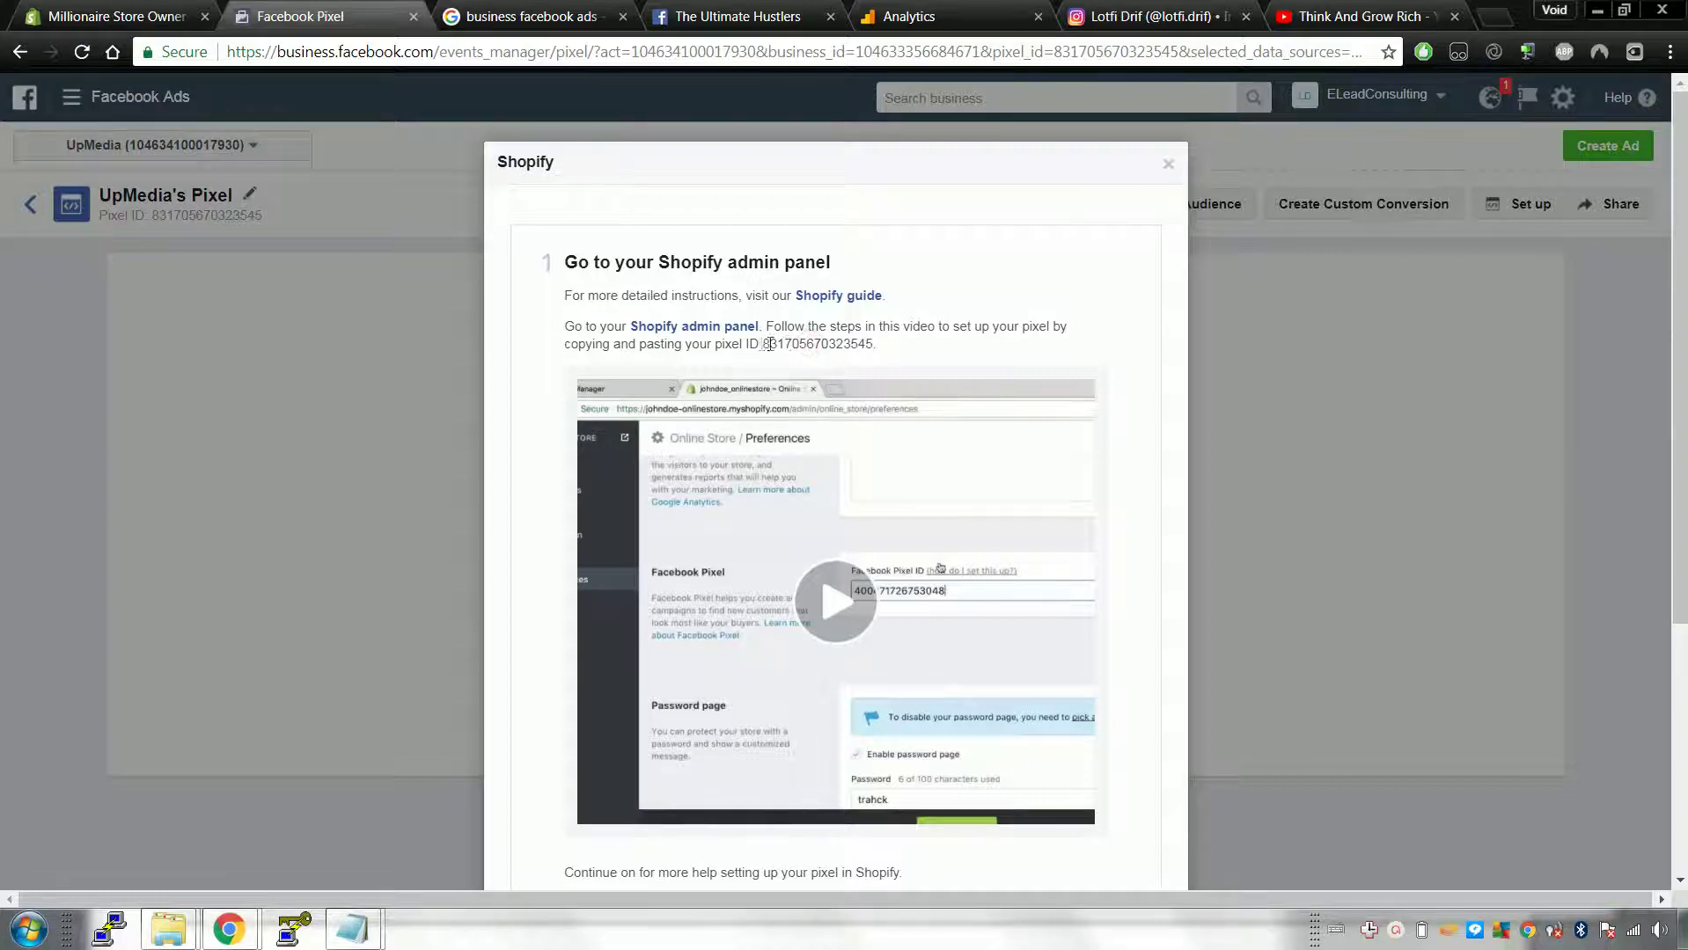
left_click_drag(759, 344, 843, 345)
scroll(906, 334, "down", 4)
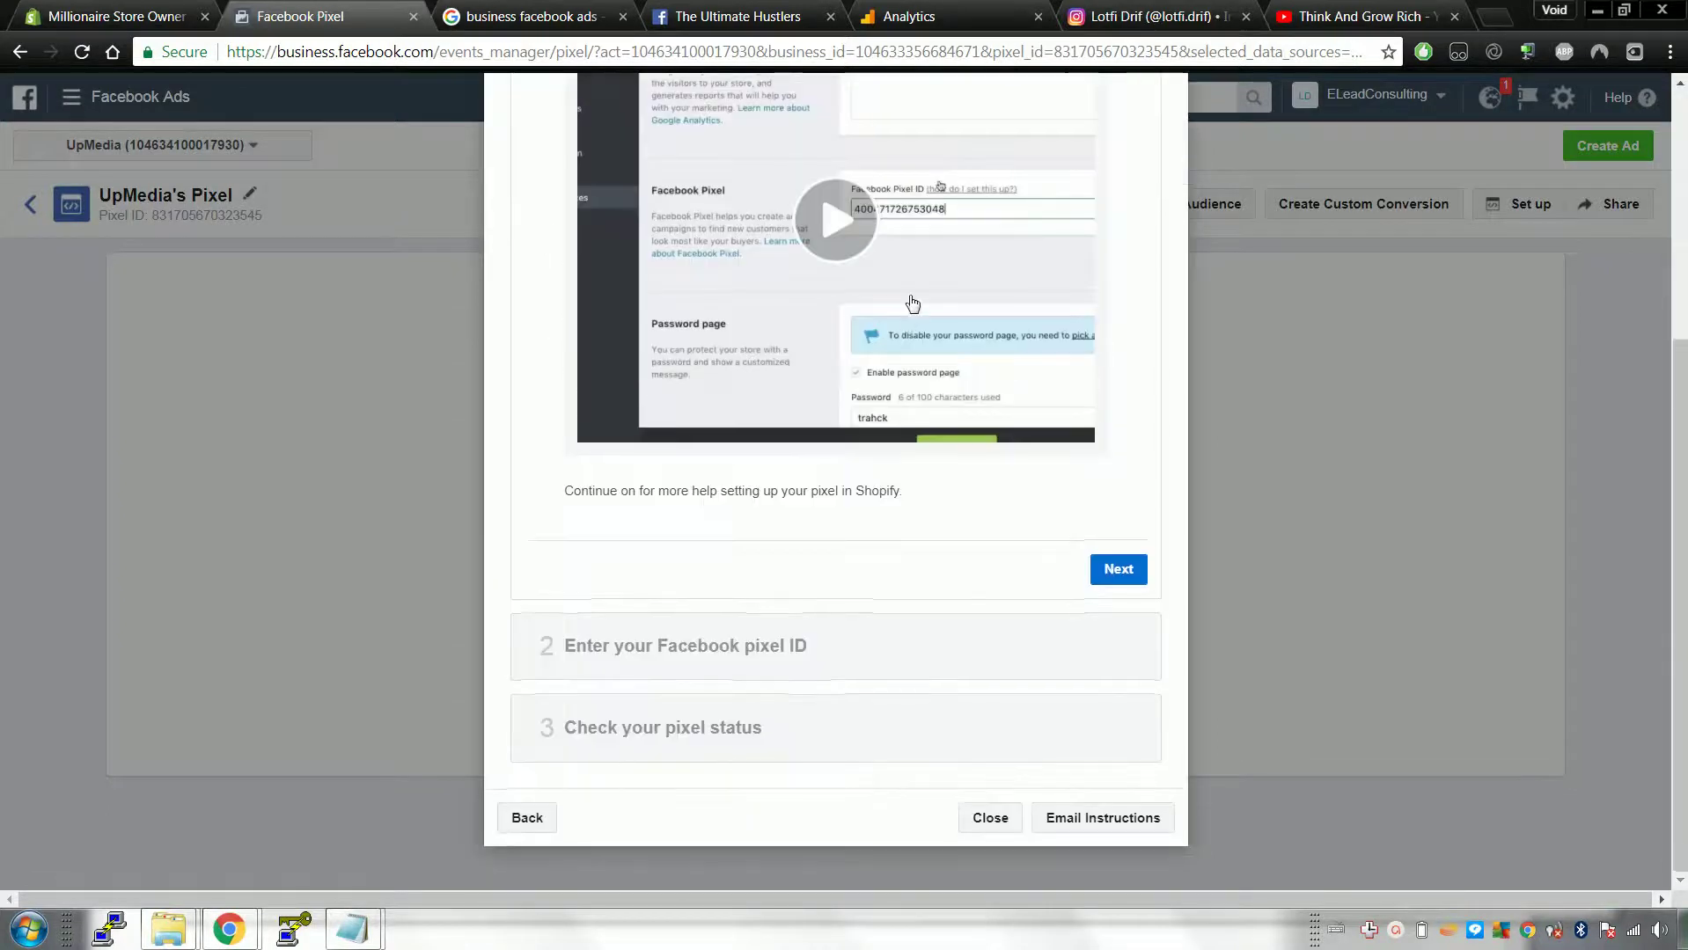
scroll(912, 328, "up", 2)
scroll(913, 328, "up", 2)
double_click(848, 345)
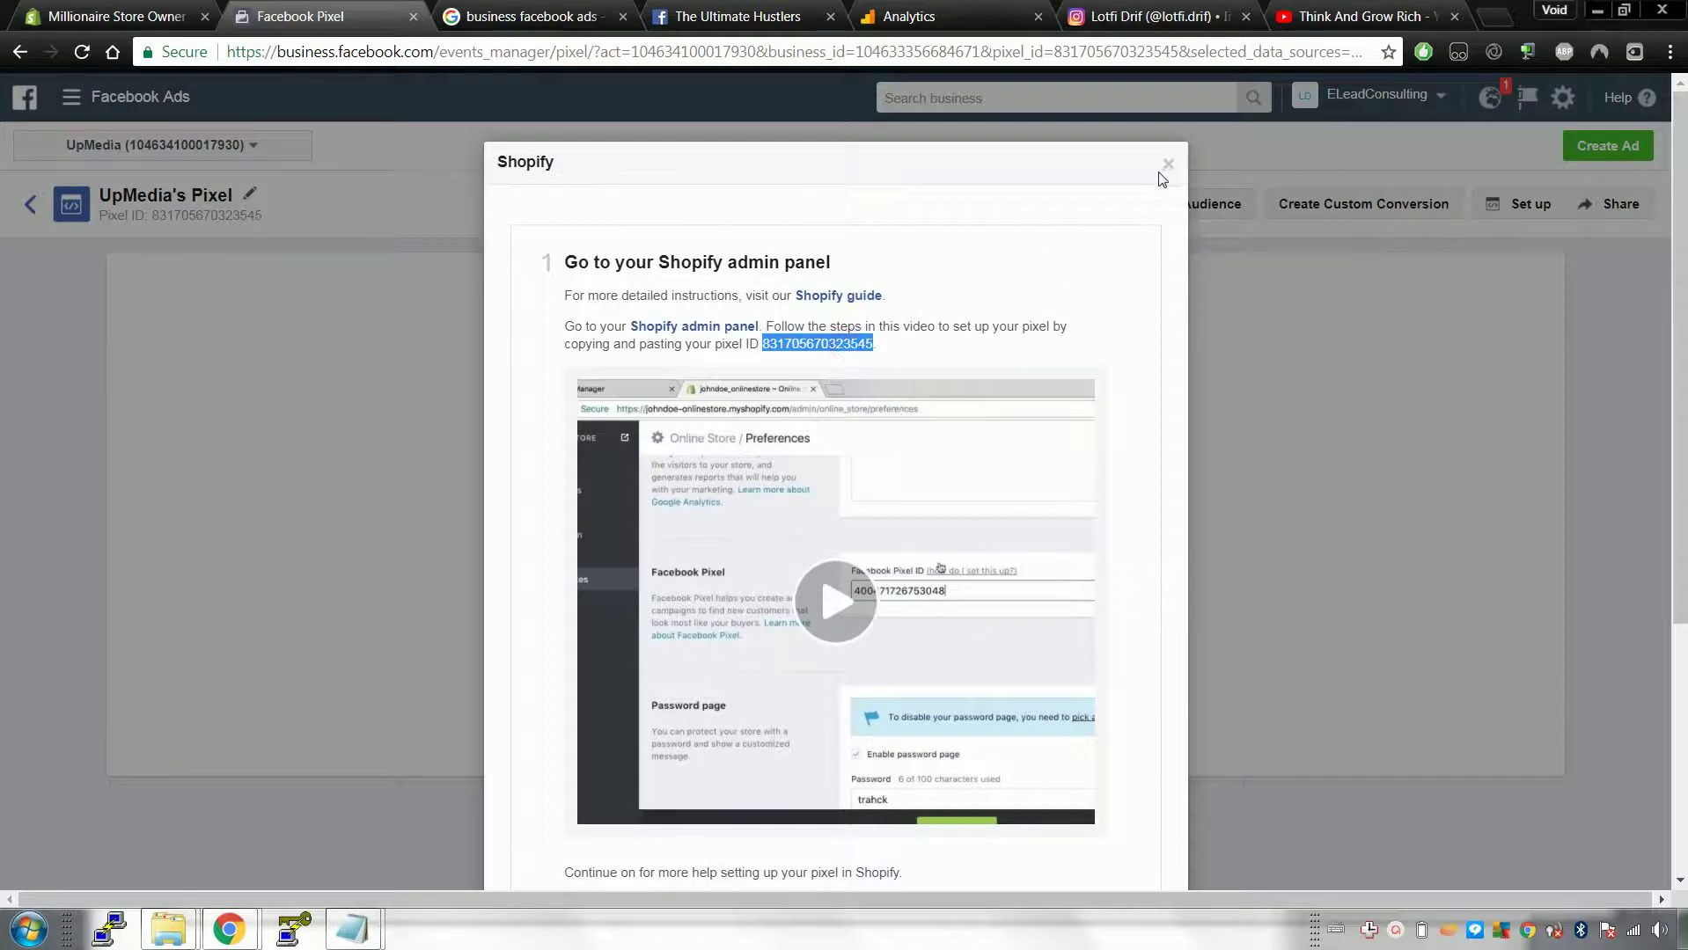
scroll(1171, 206, "down", 4)
scroll(1170, 211, "up", 5)
Close the Shopify instructions and select the Pixel ID on the pixel overview page.
left_click(1169, 166)
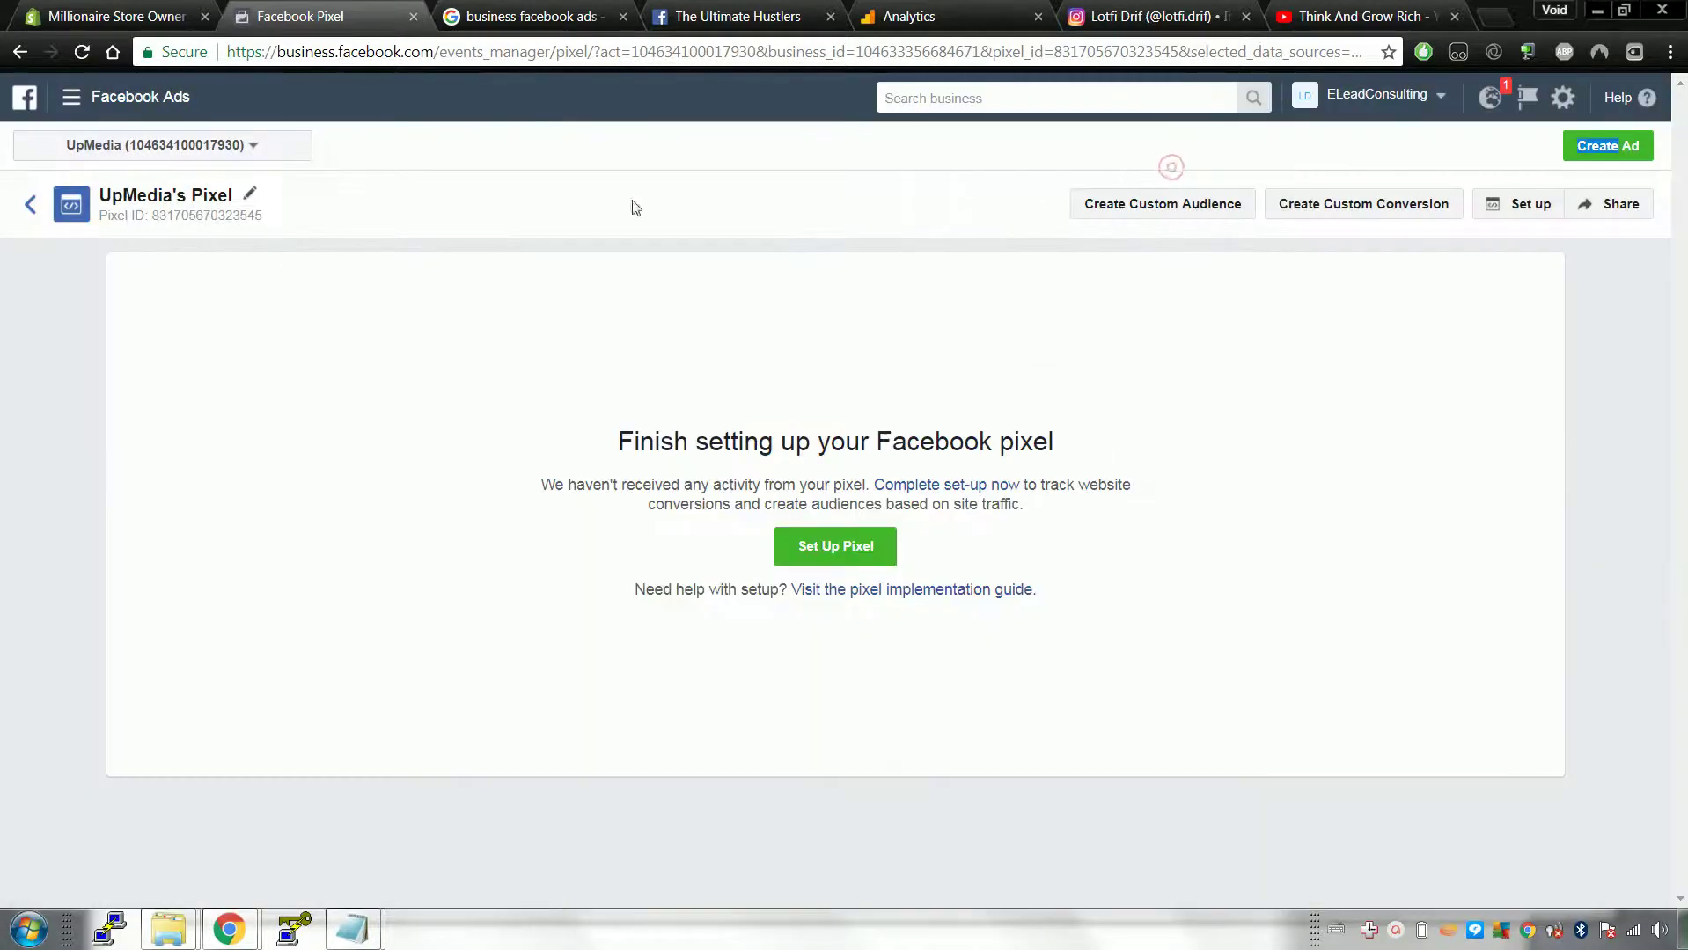
triple_click(179, 220)
double_click(179, 220)
key("ctrl+c")
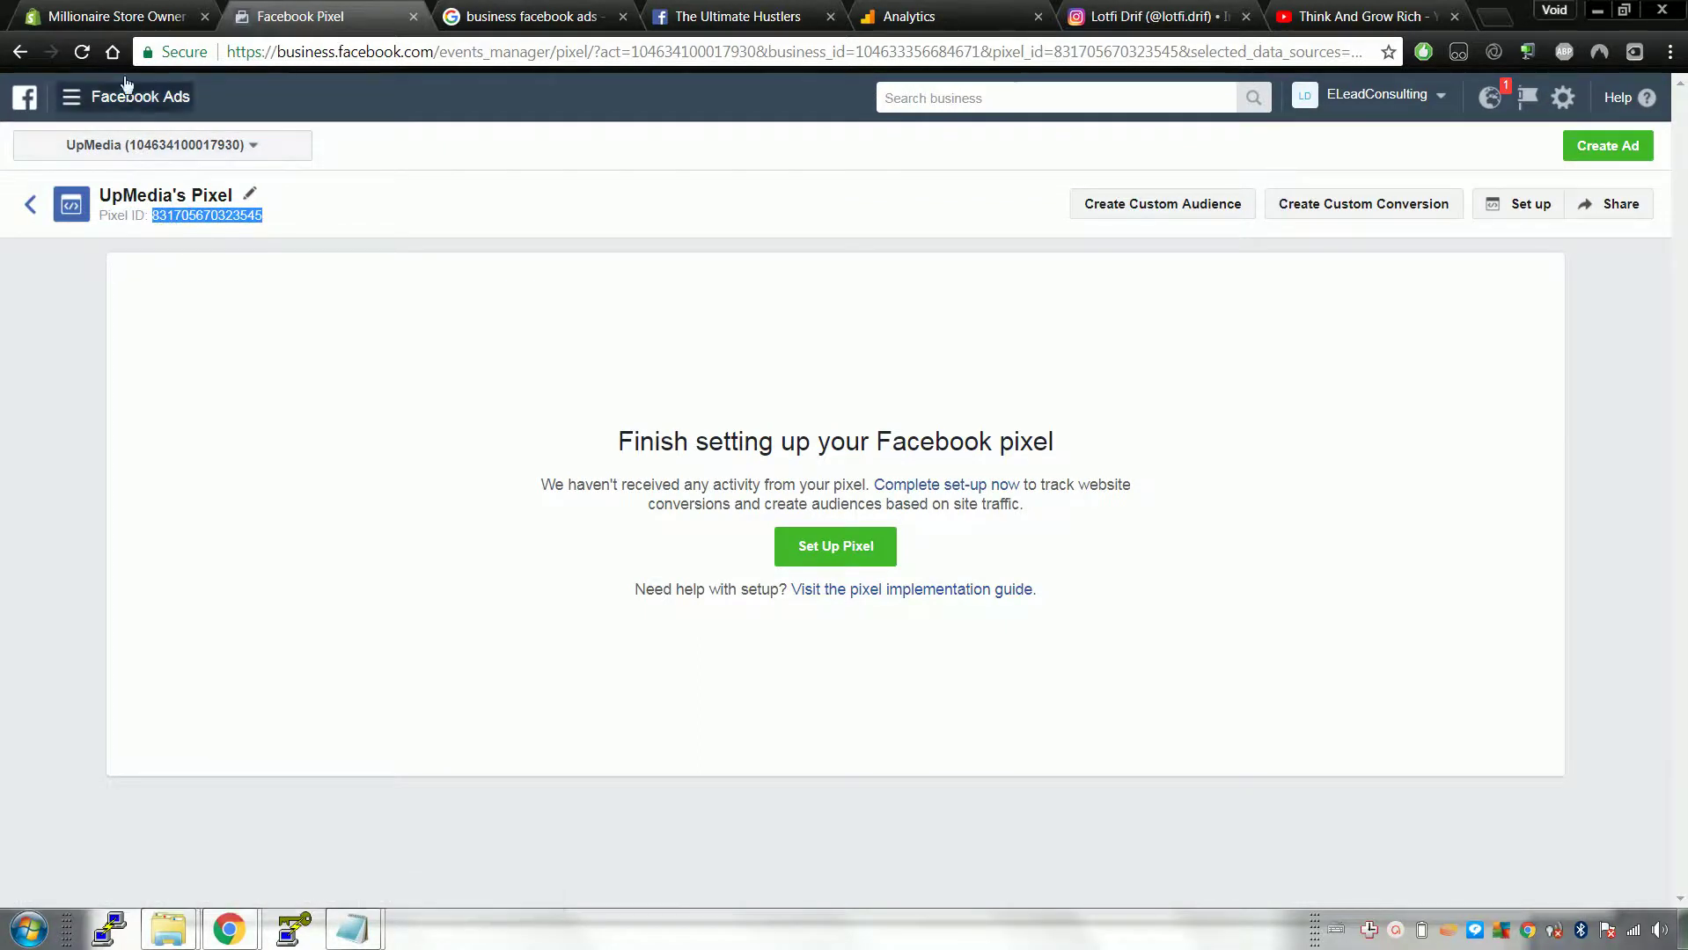
Paste the pixel ID into Shopify's Facebook Pixel ID preference field.
left_click(84, 14)
left_click(912, 429)
key("ctrl+v")
left_click(803, 439)
scroll(802, 439, "up", 3)
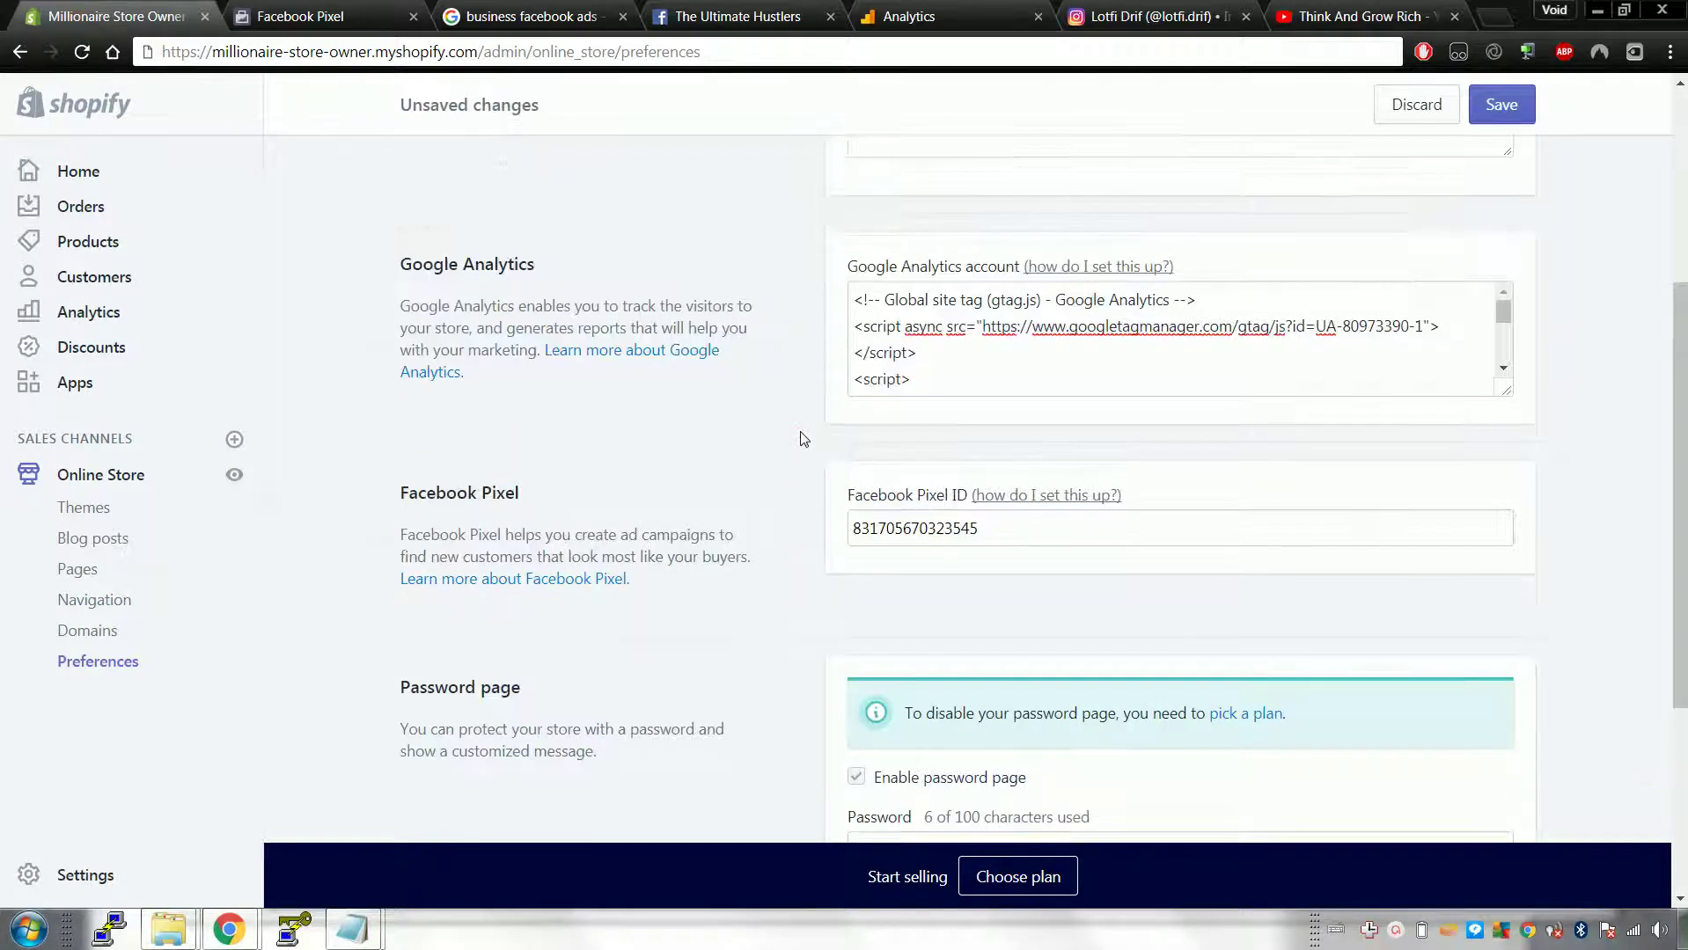
Cross-check the pixel ID between the Facebook pixel page and Shopify, leaving the pixel name unchanged.
left_click(309, 9)
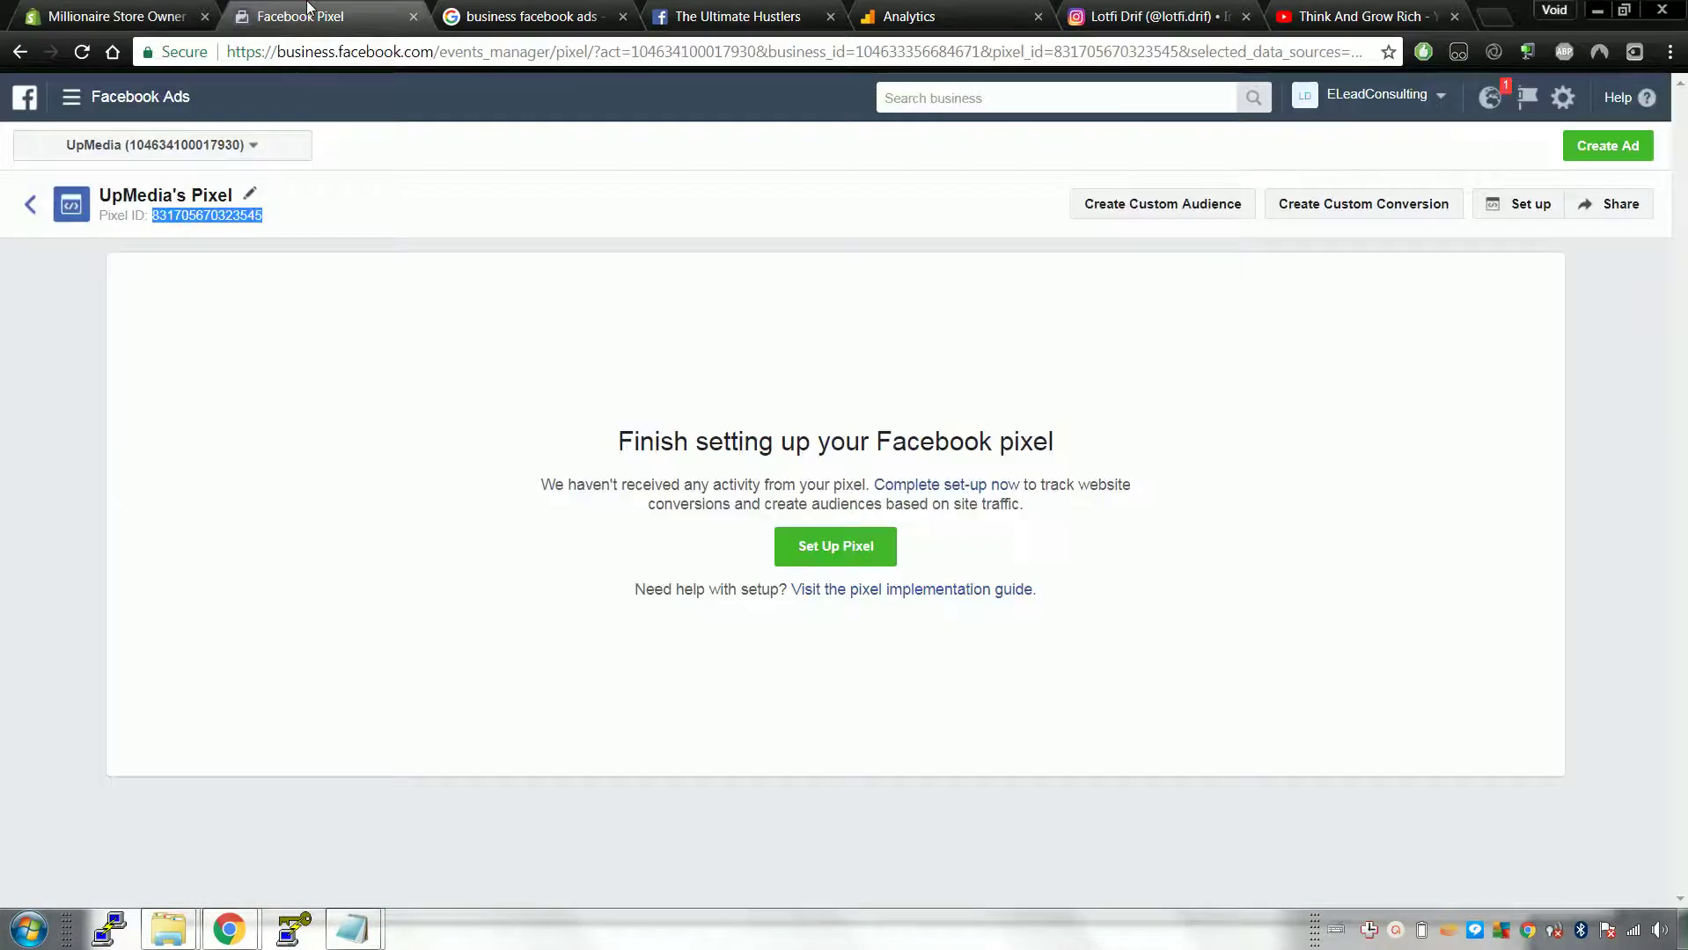
left_click(405, 218)
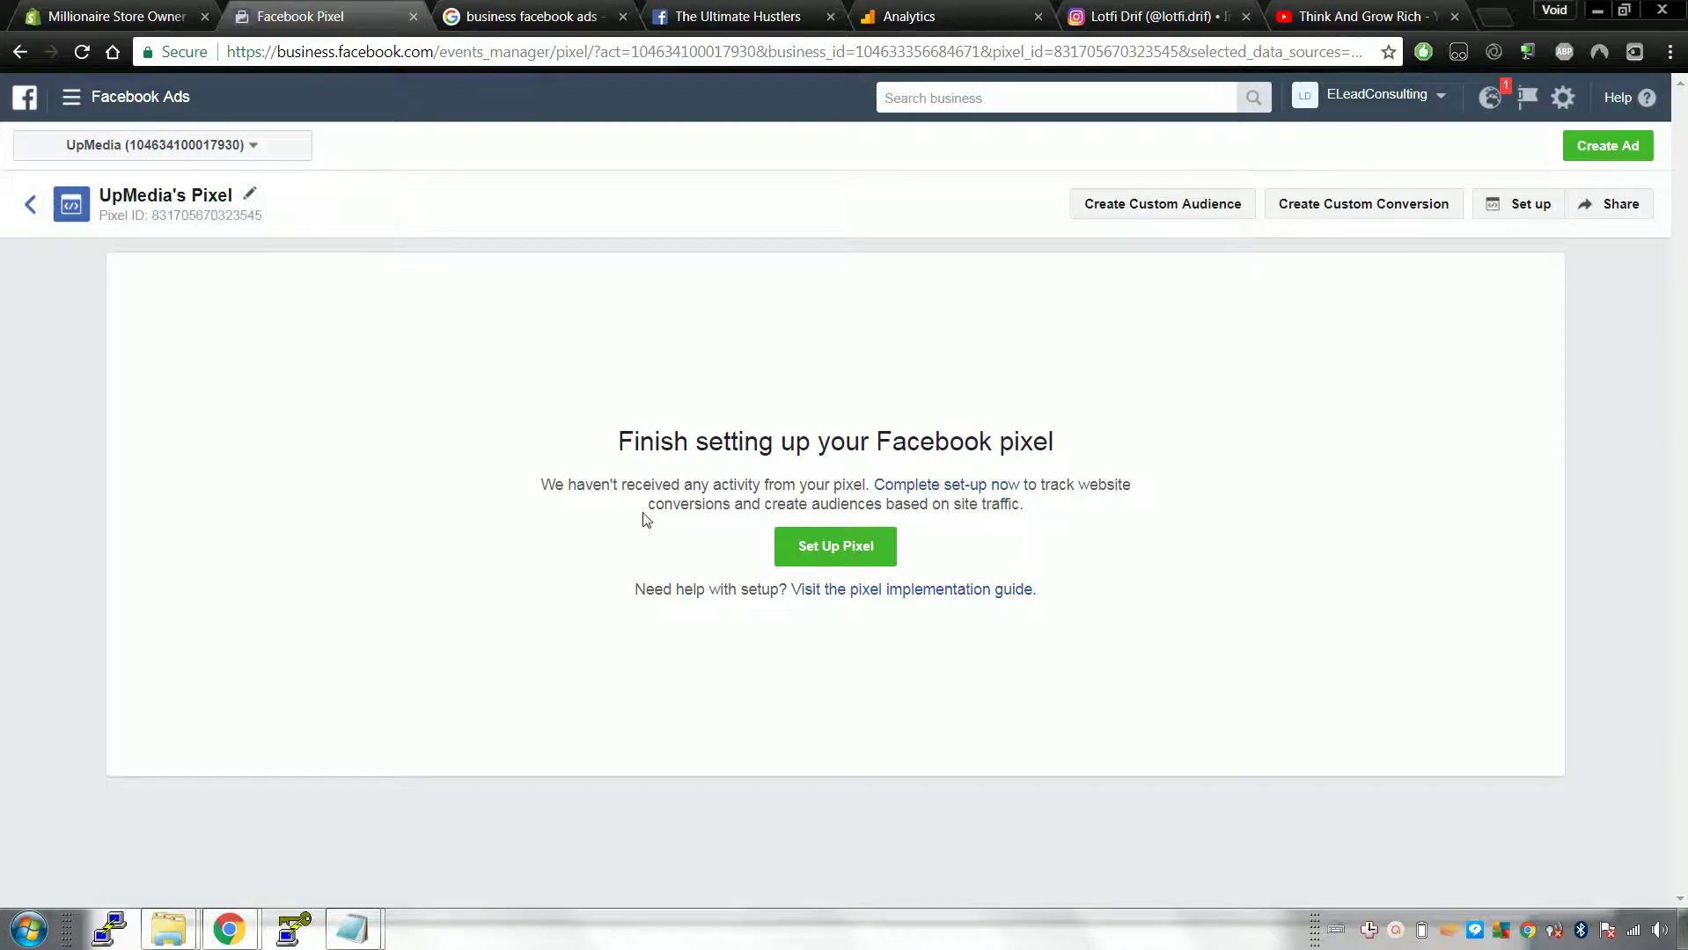
left_click(170, 9)
left_click(251, 9)
left_click(249, 193)
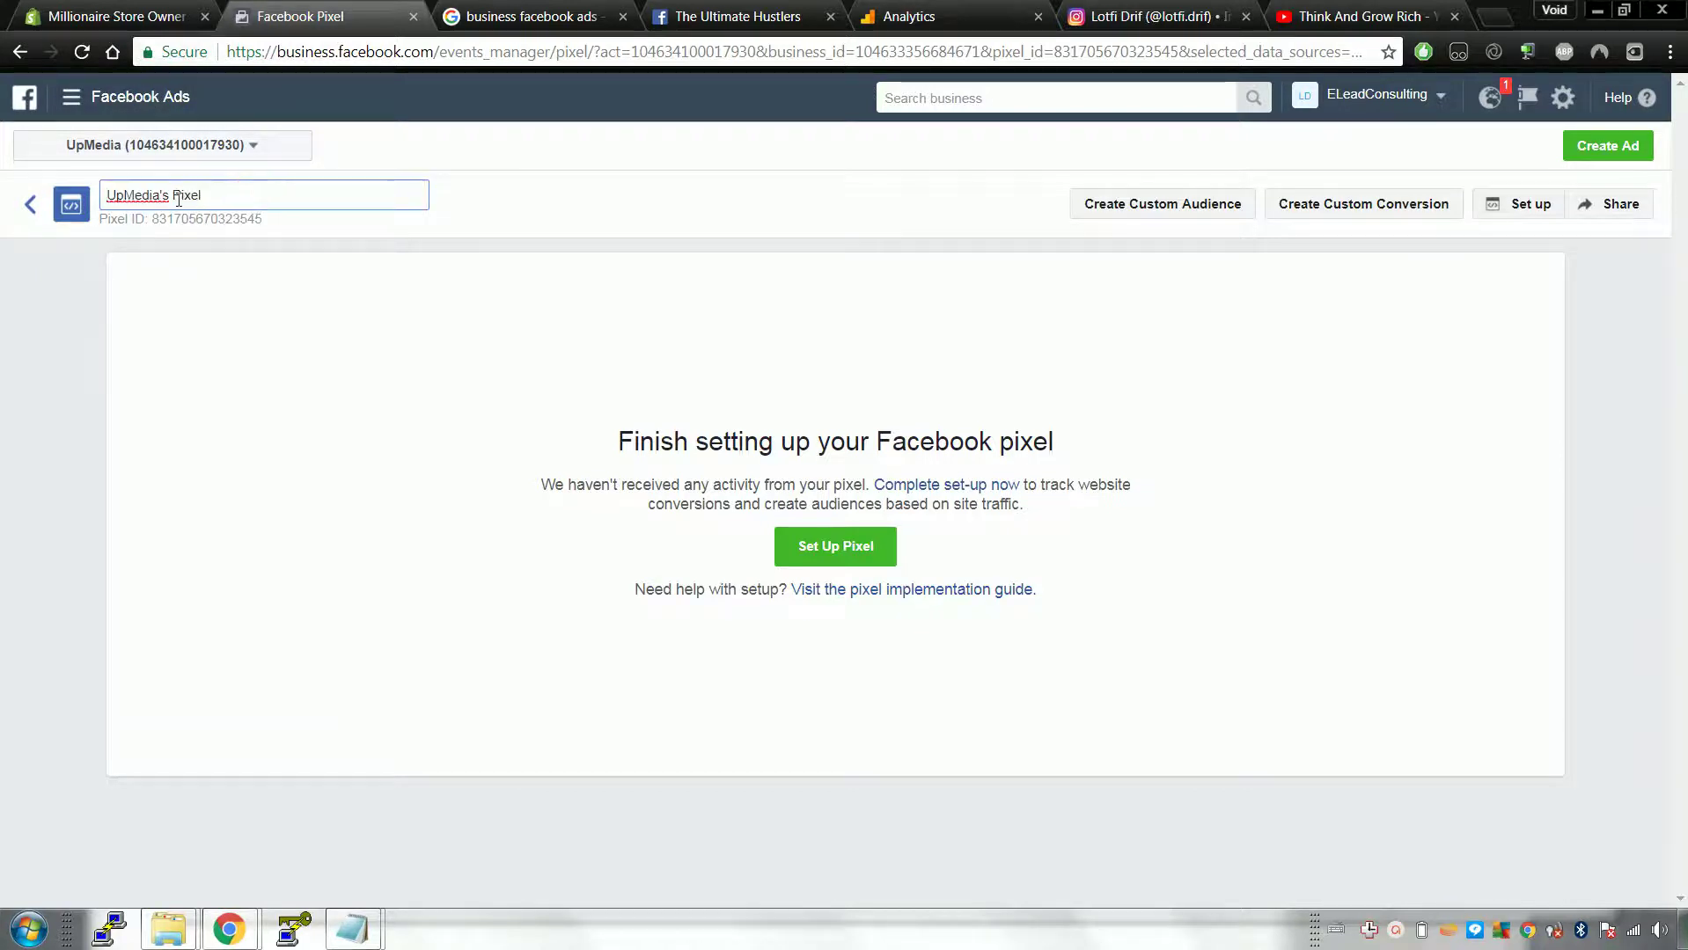
double_click(318, 278)
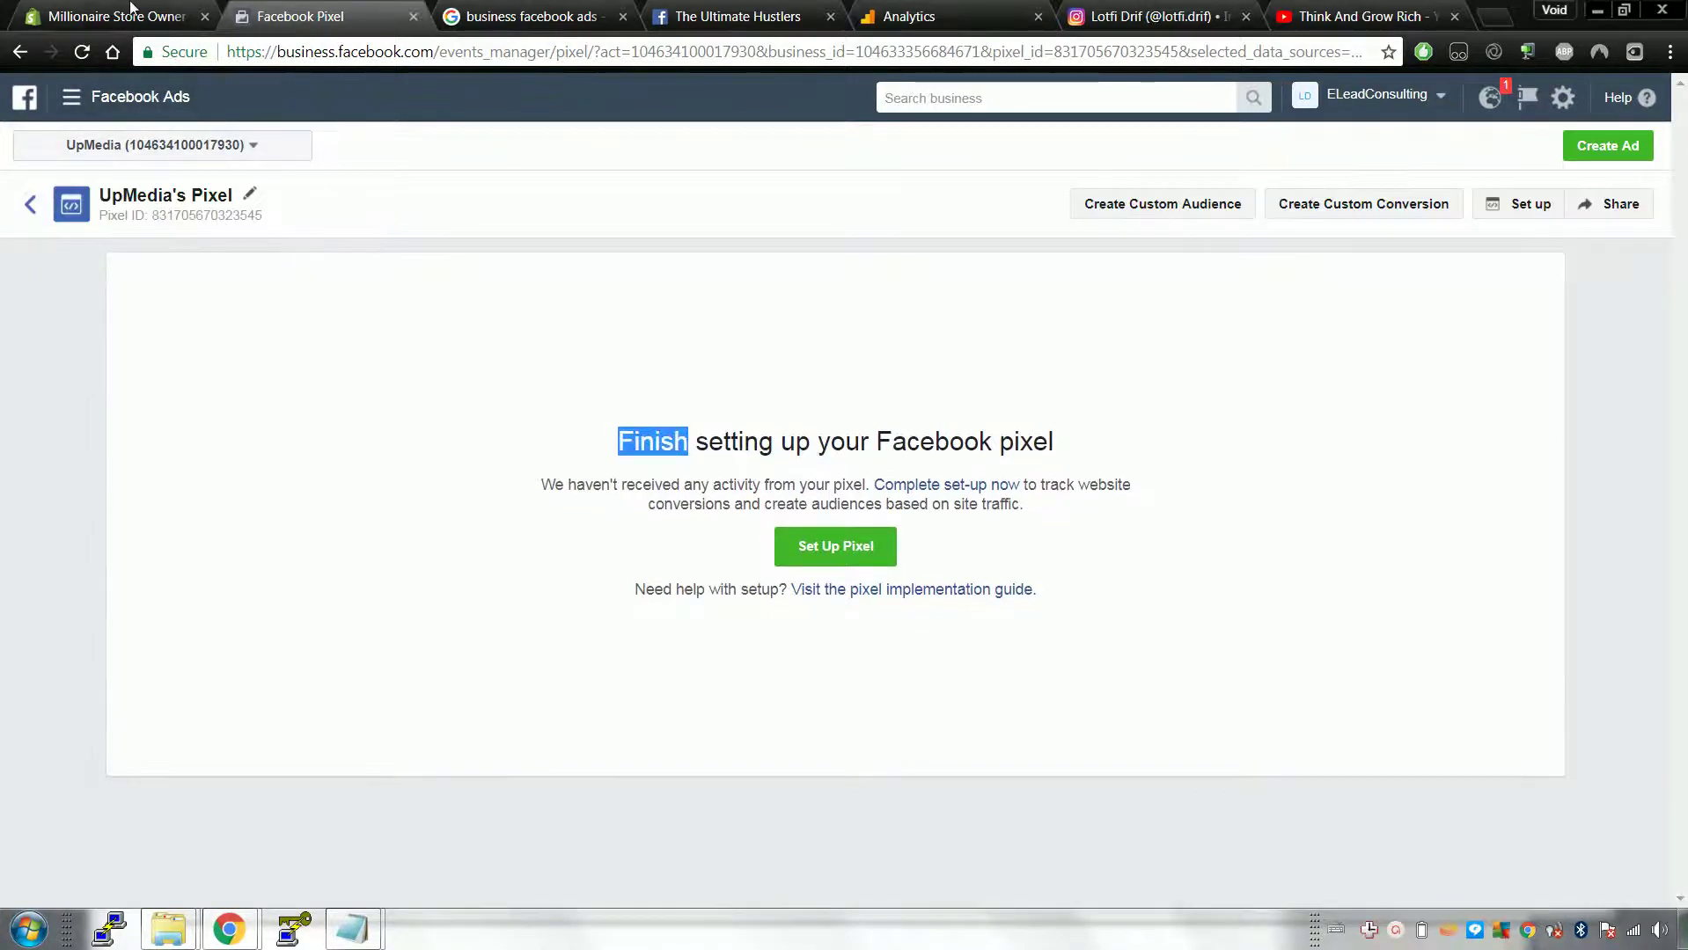
left_click(141, 19)
scroll(426, 343, "up", 2)
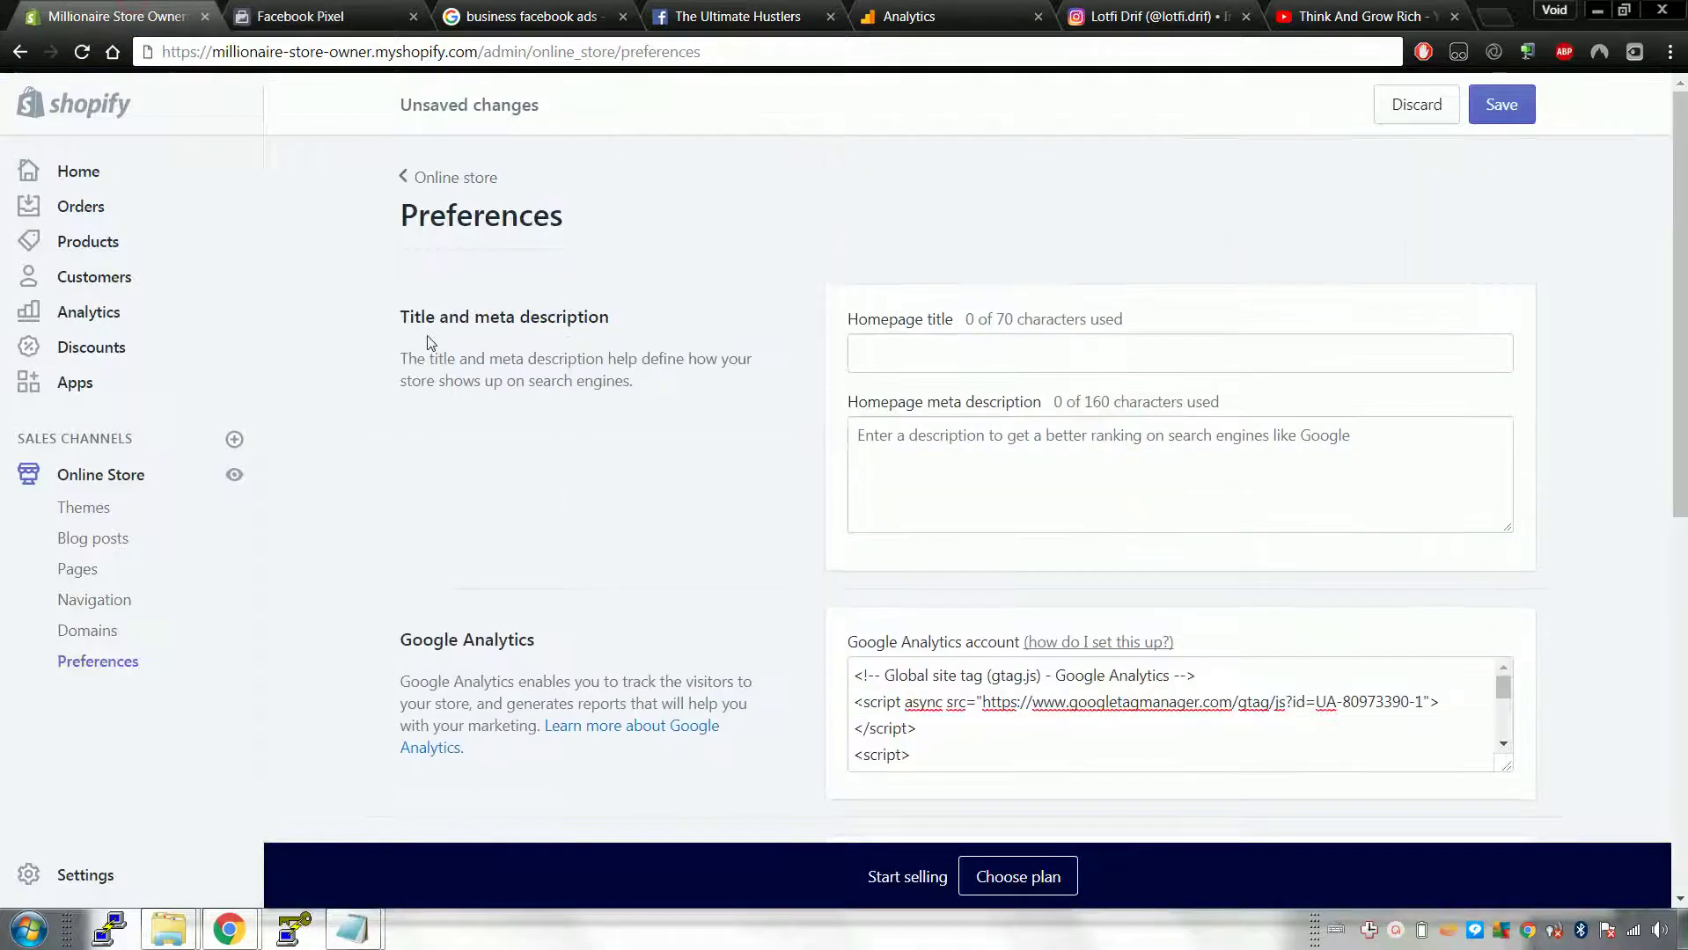
left_click(757, 16)
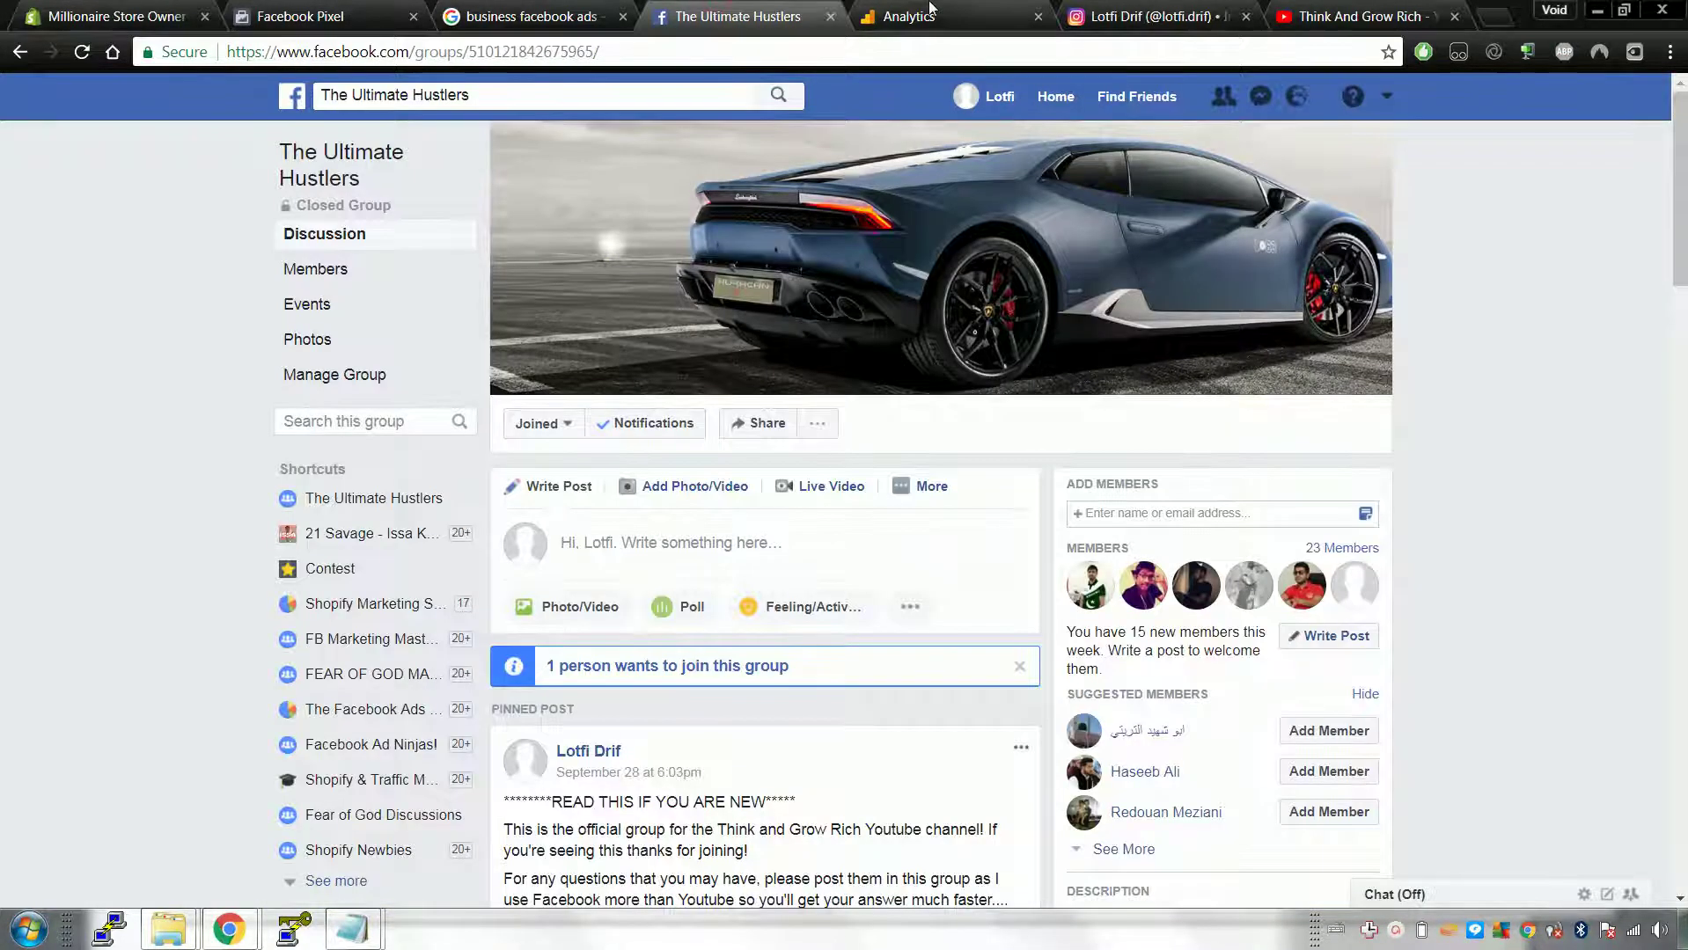
Look over the Instagram profile, switching between it and the Google Analytics page.
left_click(942, 9)
left_click(1135, 13)
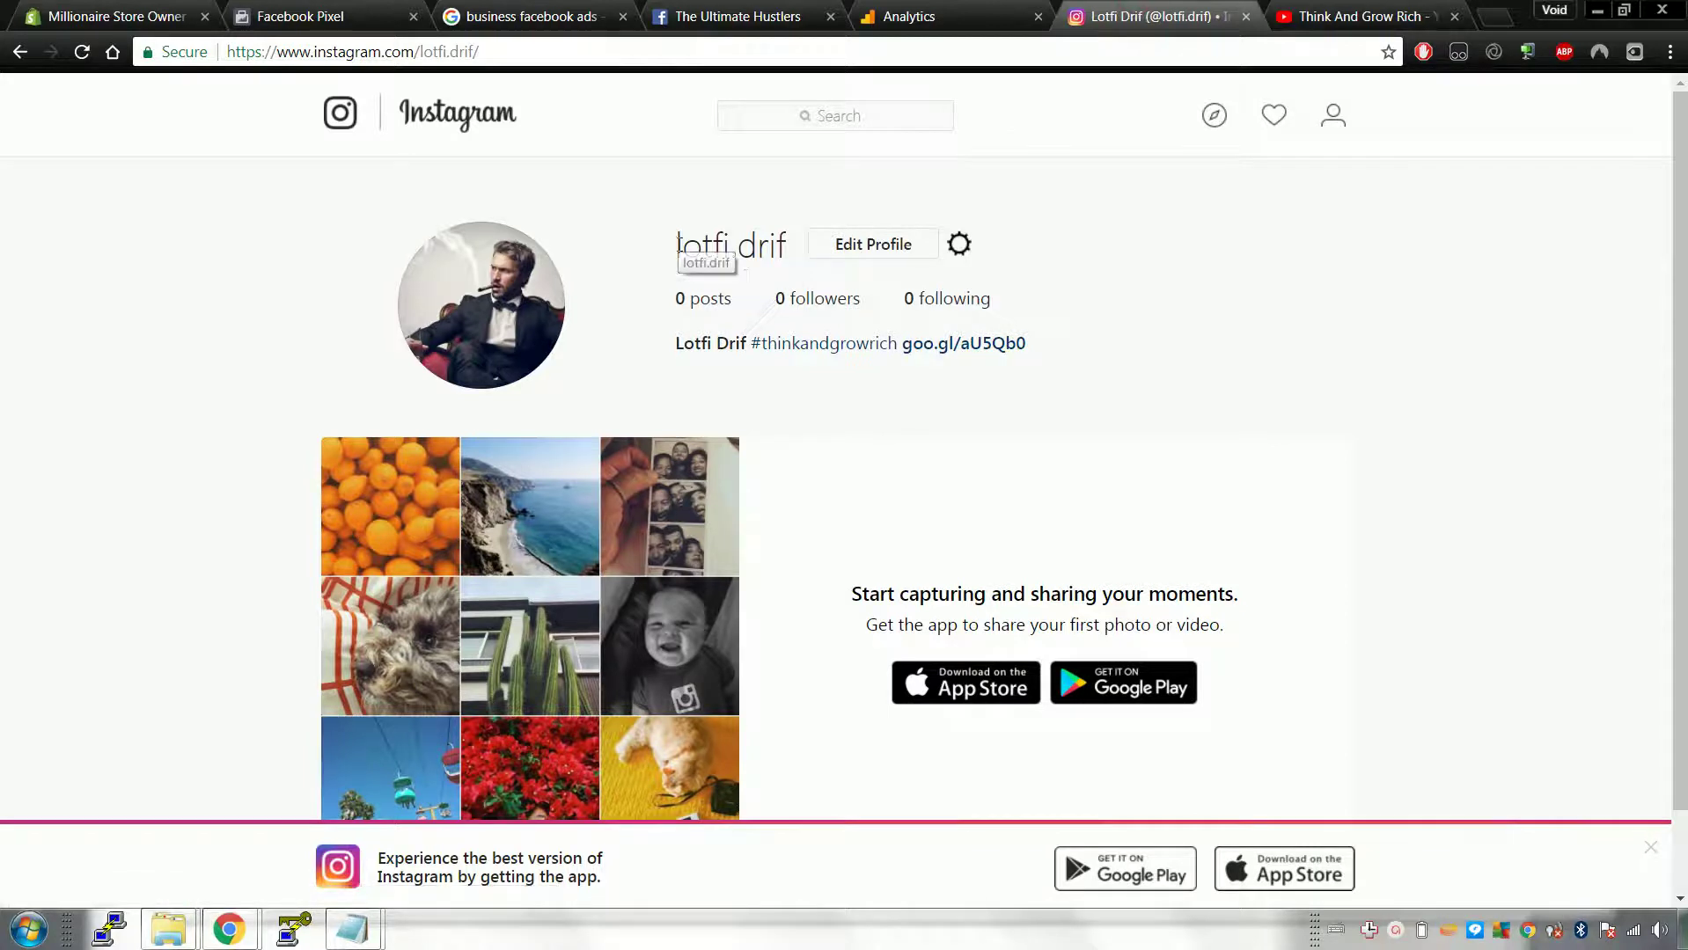
scroll(860, 397, "down", 1)
scroll(857, 394, "up", 1)
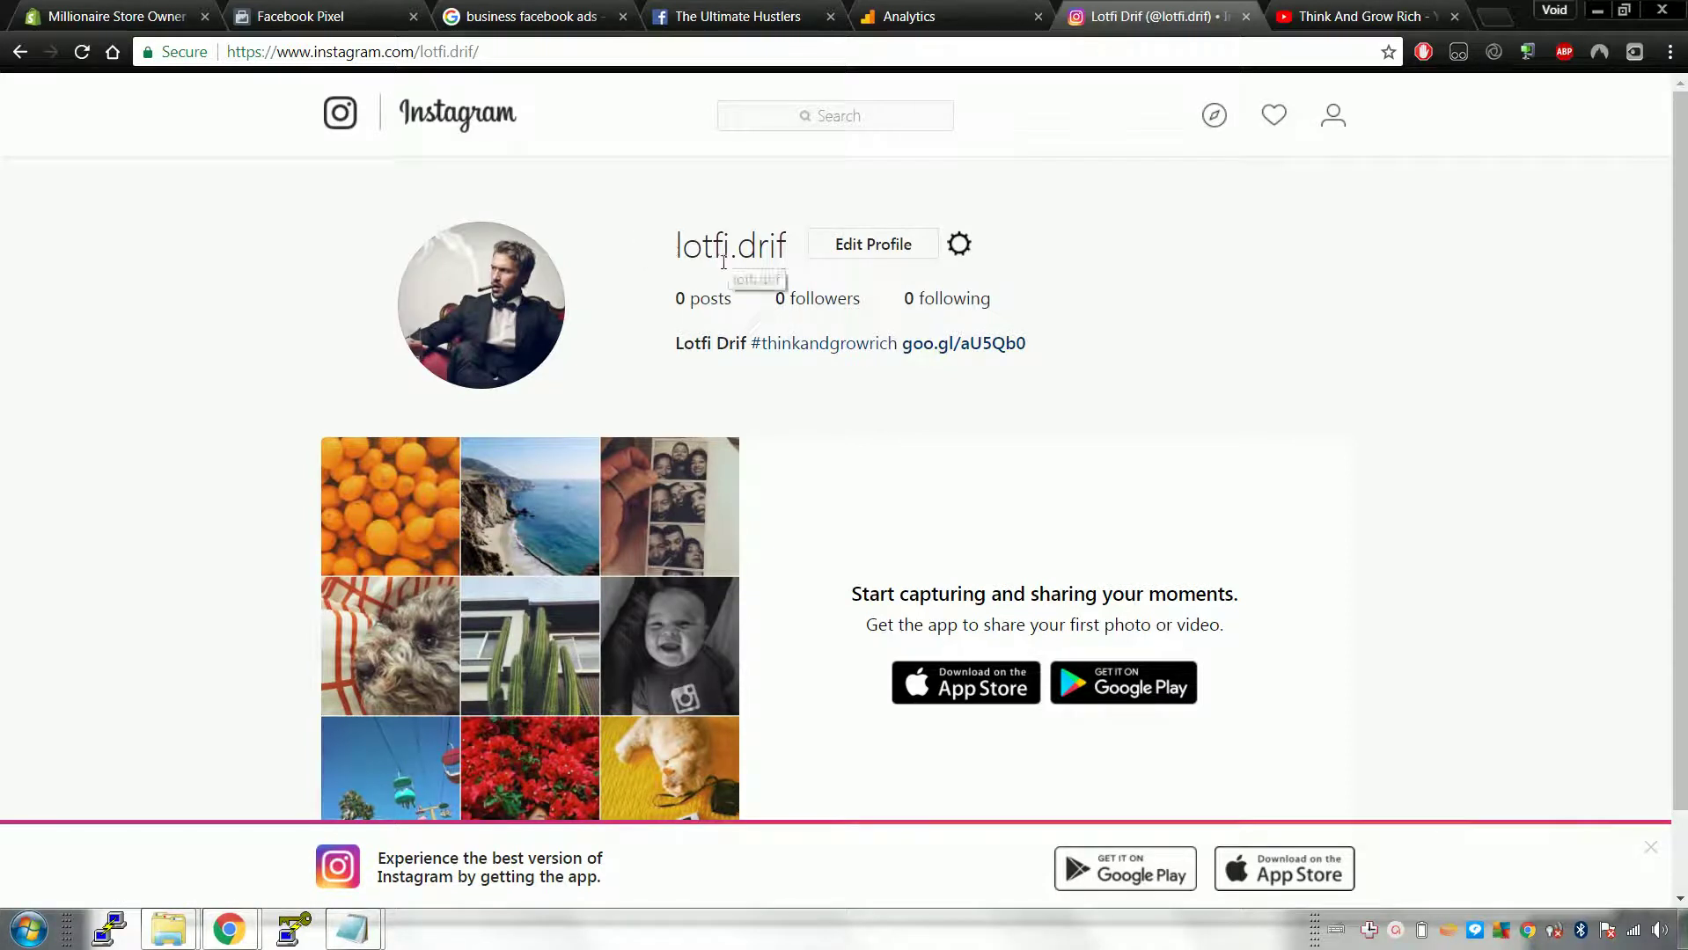
scroll(801, 271, "down", 1)
scroll(803, 273, "up", 1)
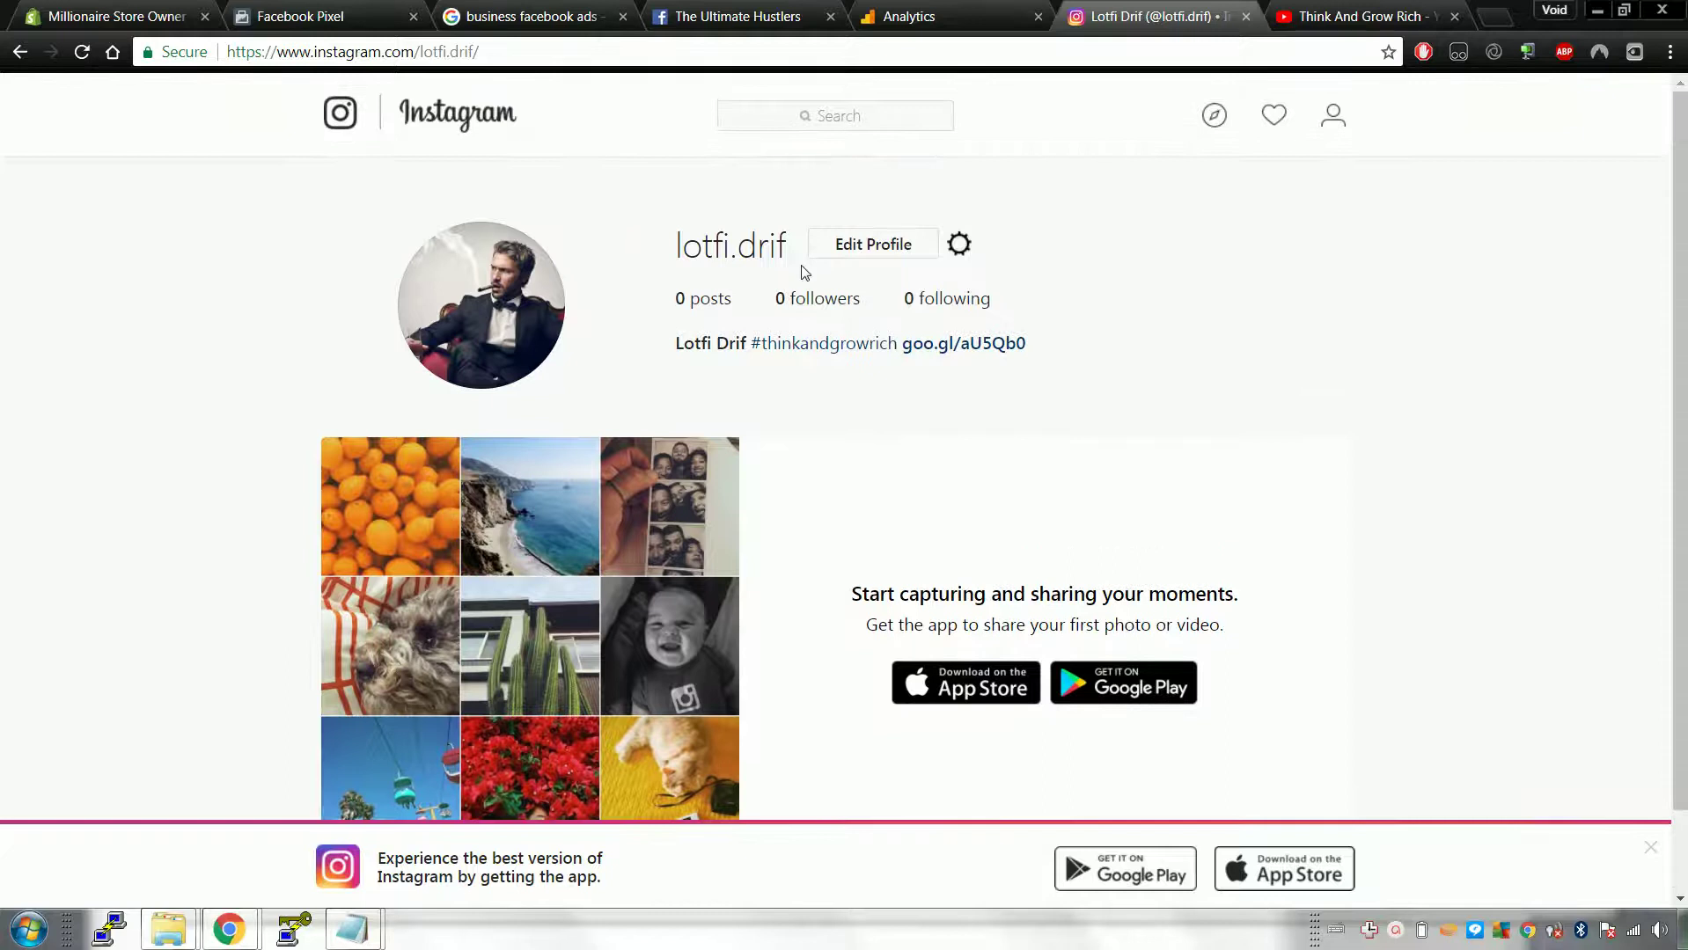
left_click(933, 14)
left_click(1139, 16)
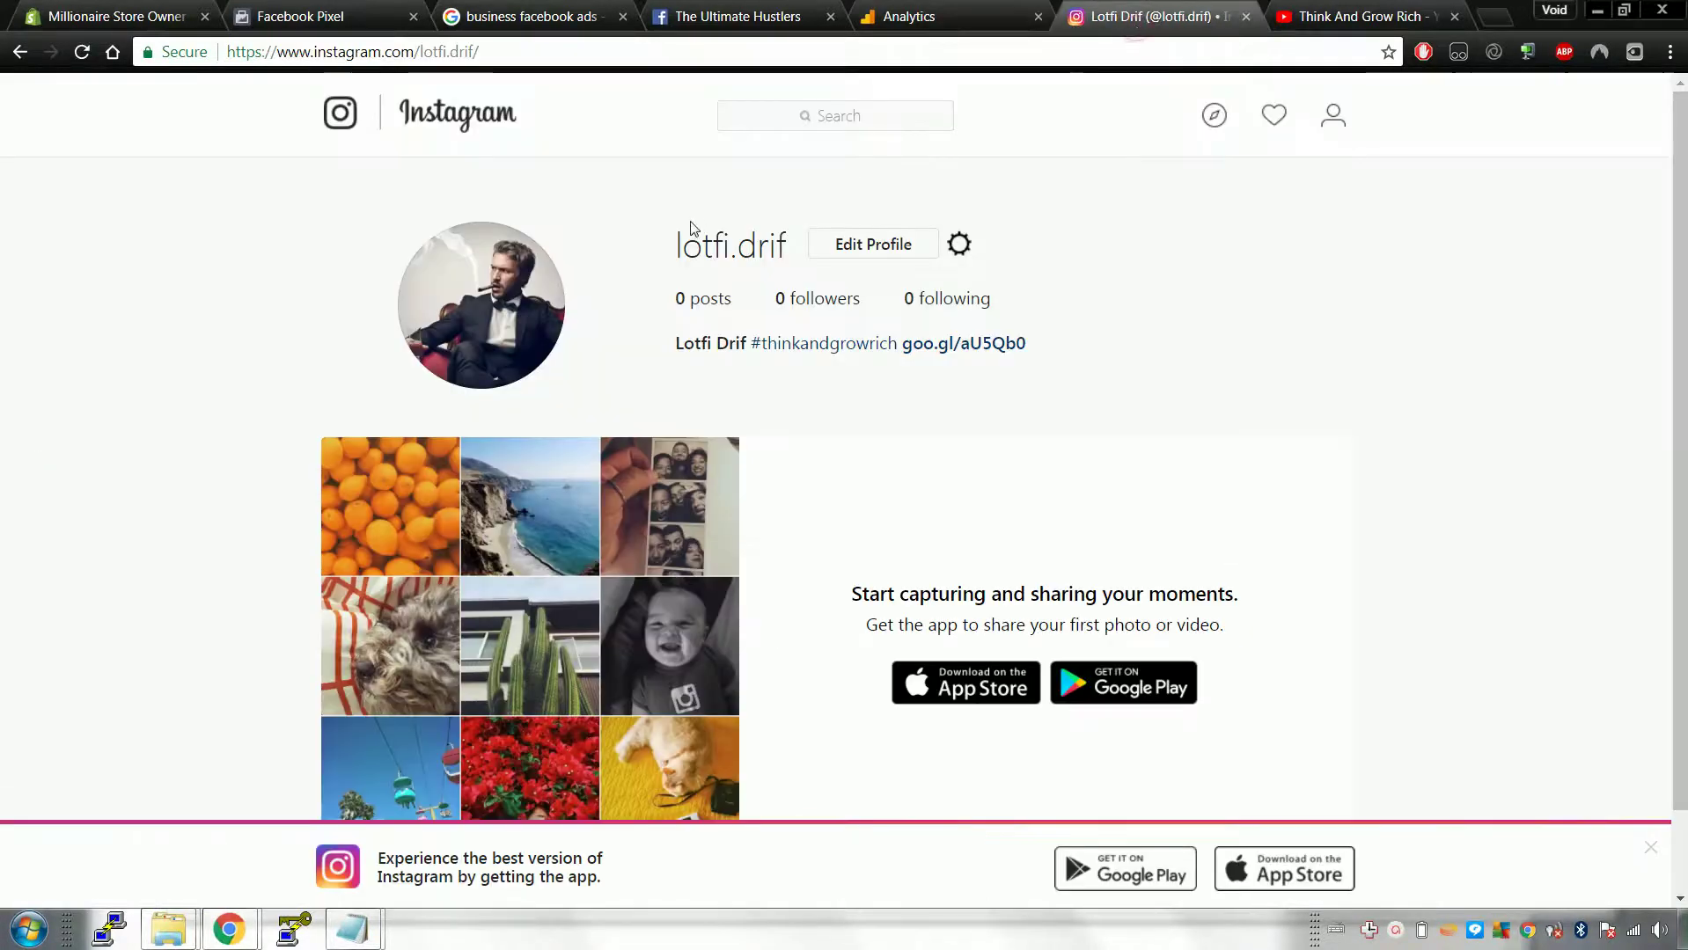
Cycle through the Analytics, Facebook group and Pixel tabs back to the Shopify store admin.
left_click(932, 31)
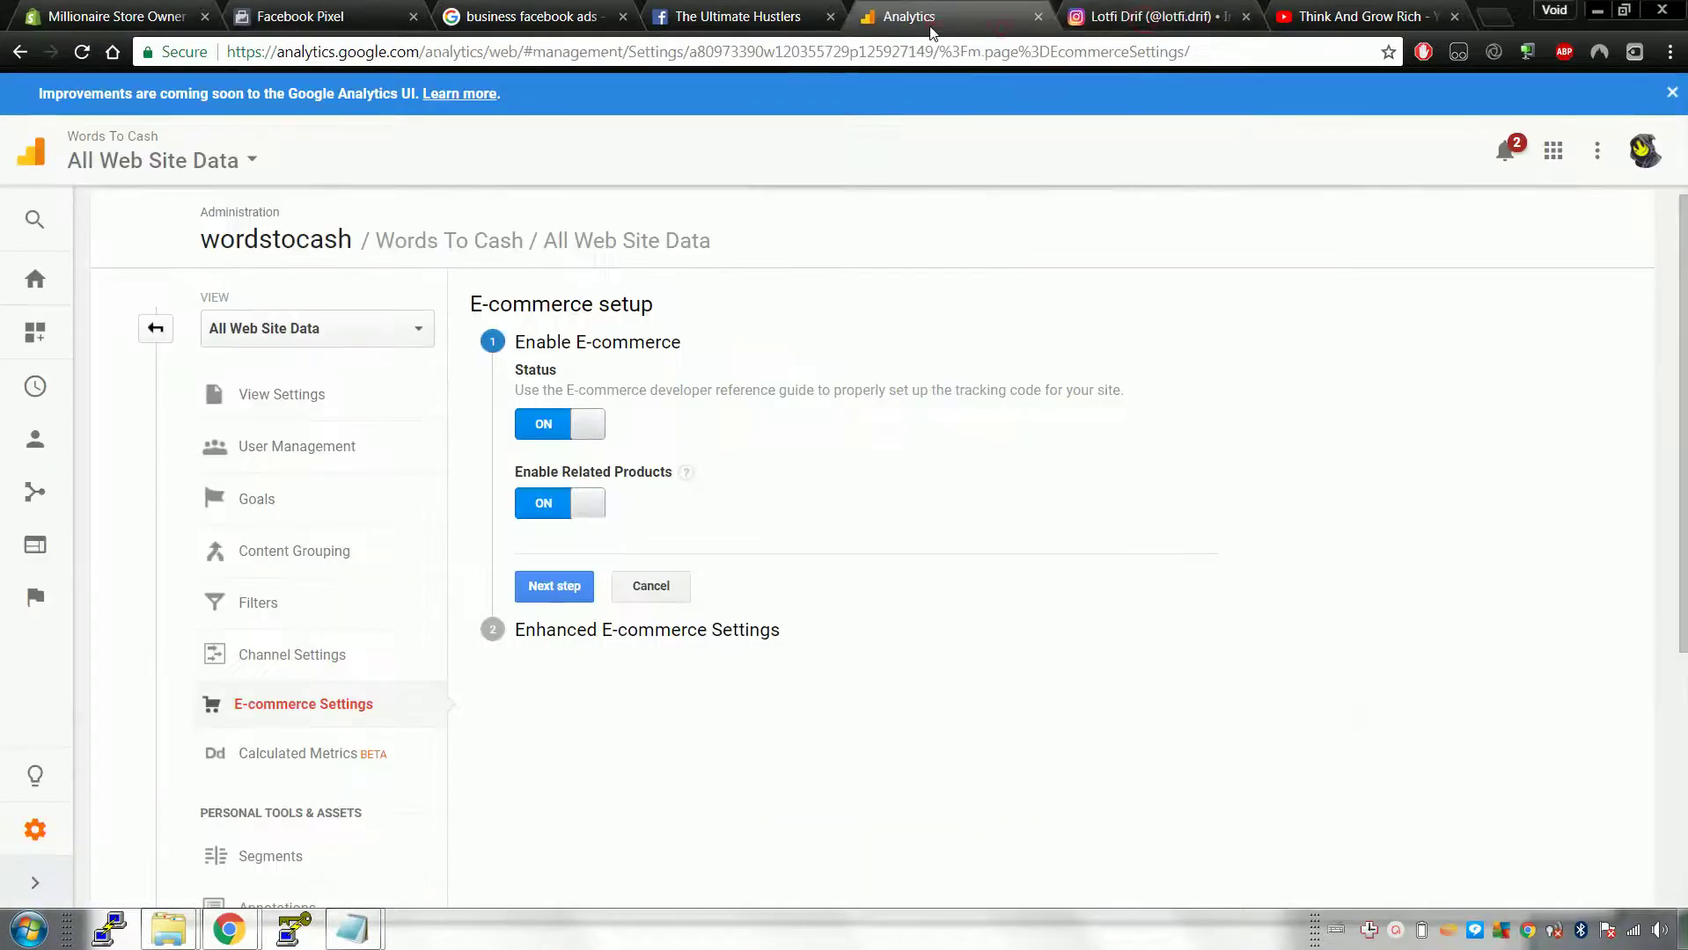
left_click(1128, 27)
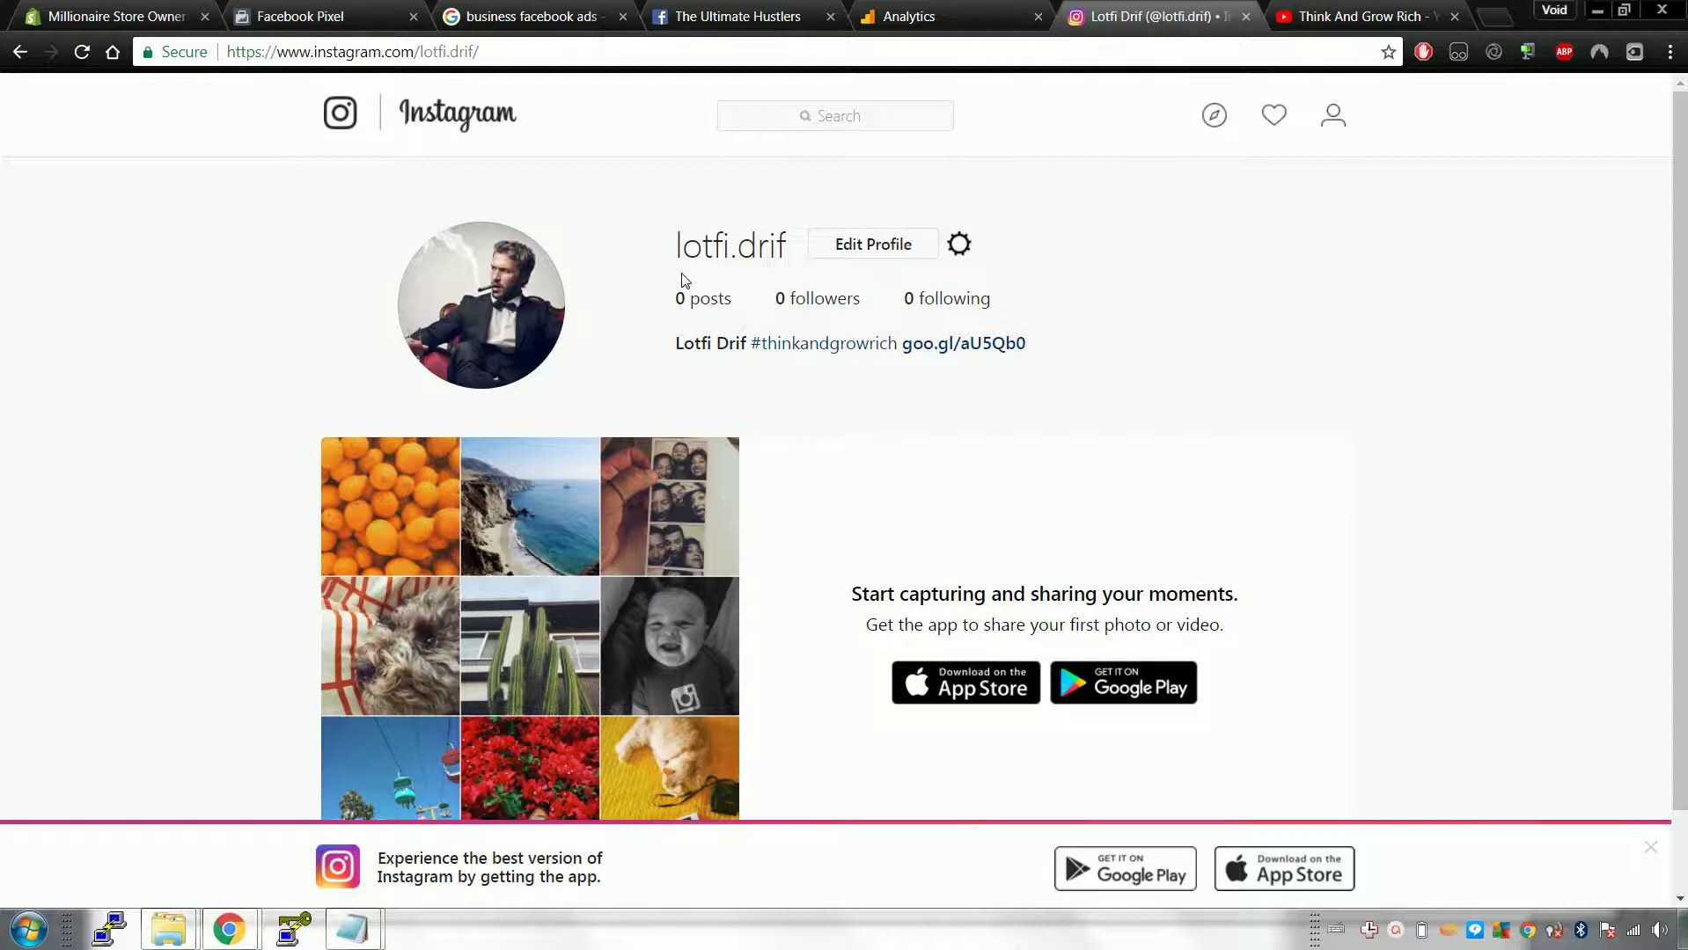
left_click(731, 16)
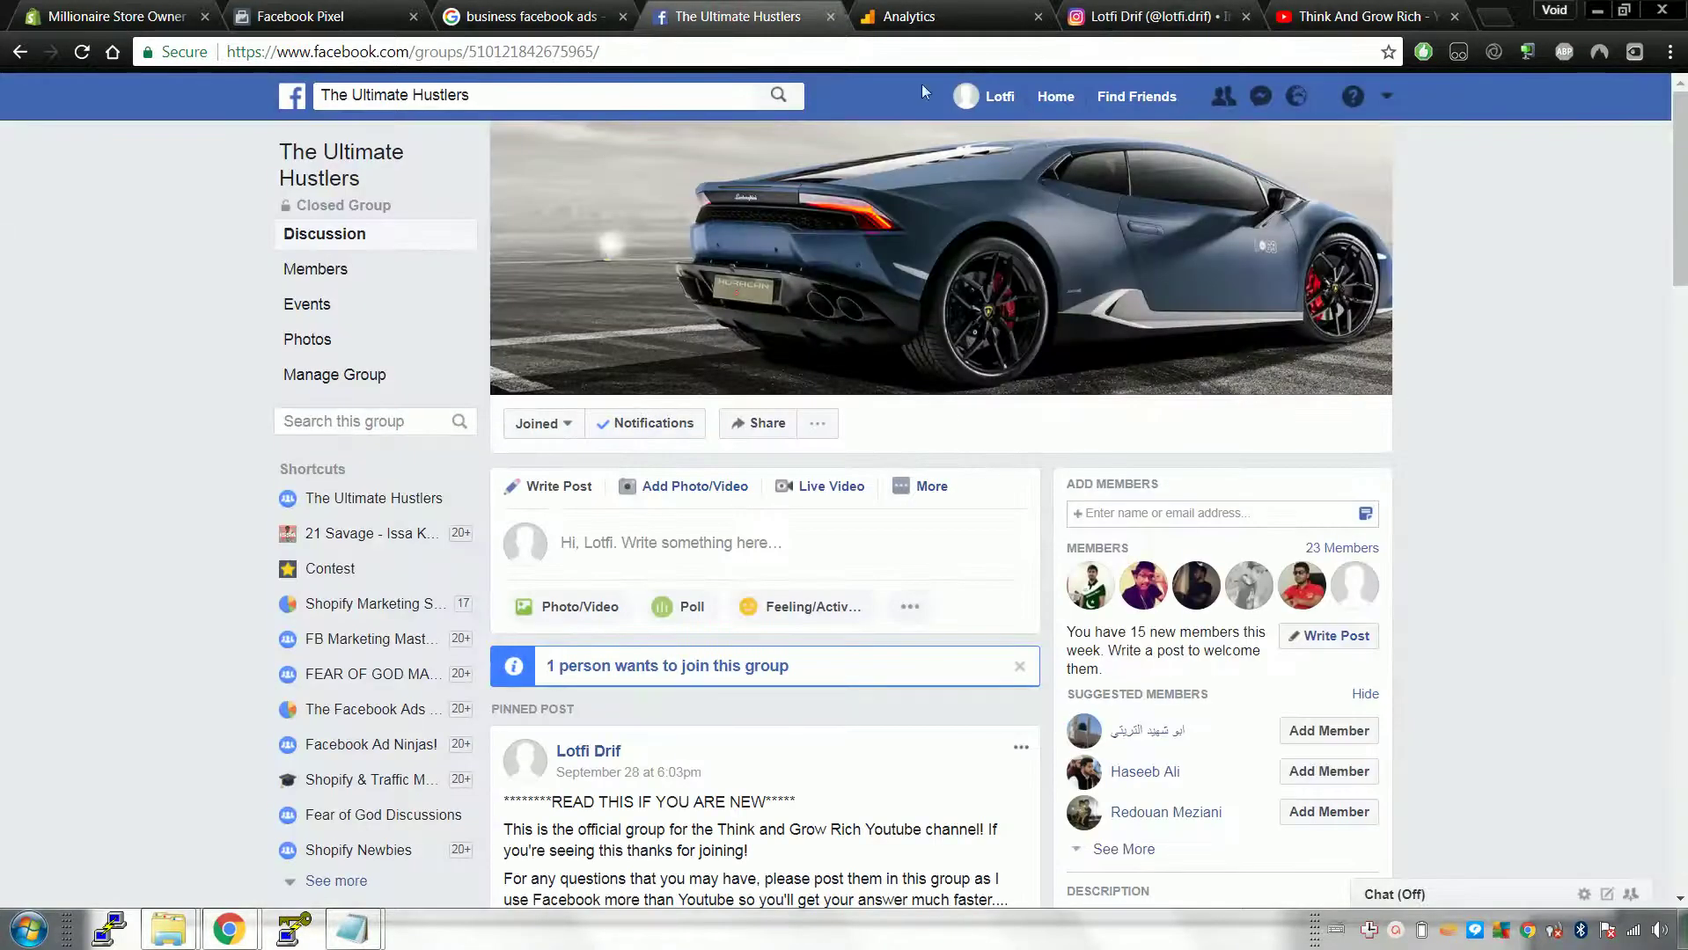
left_click(924, 18)
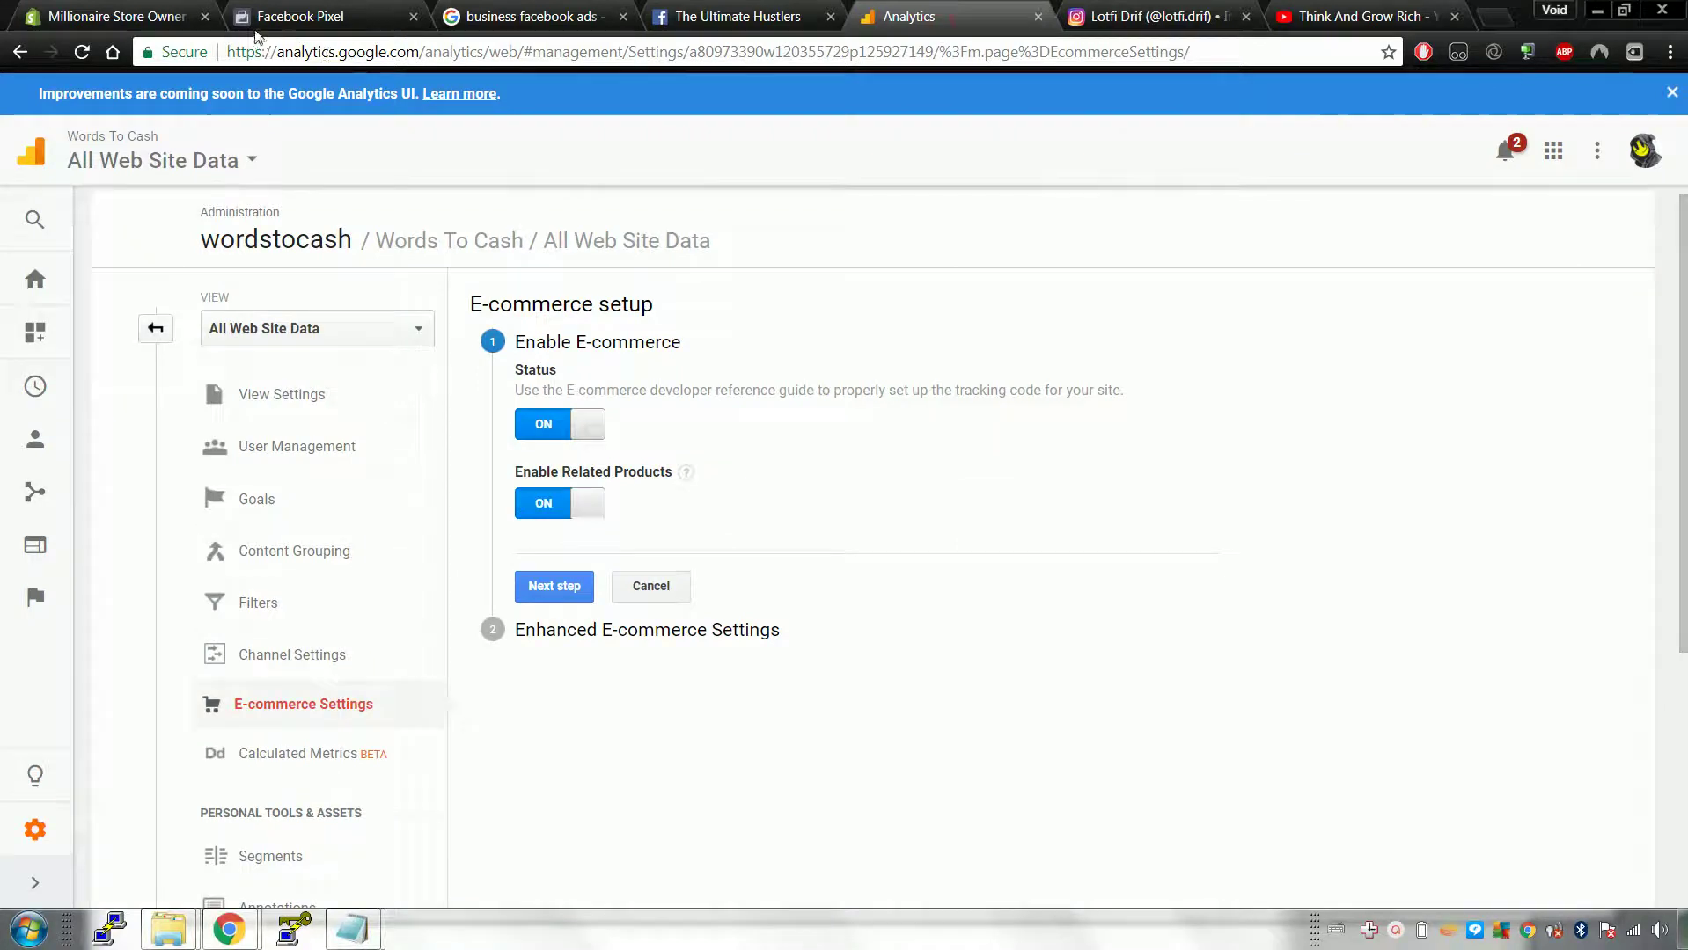
left_click(260, 18)
left_click(88, 18)
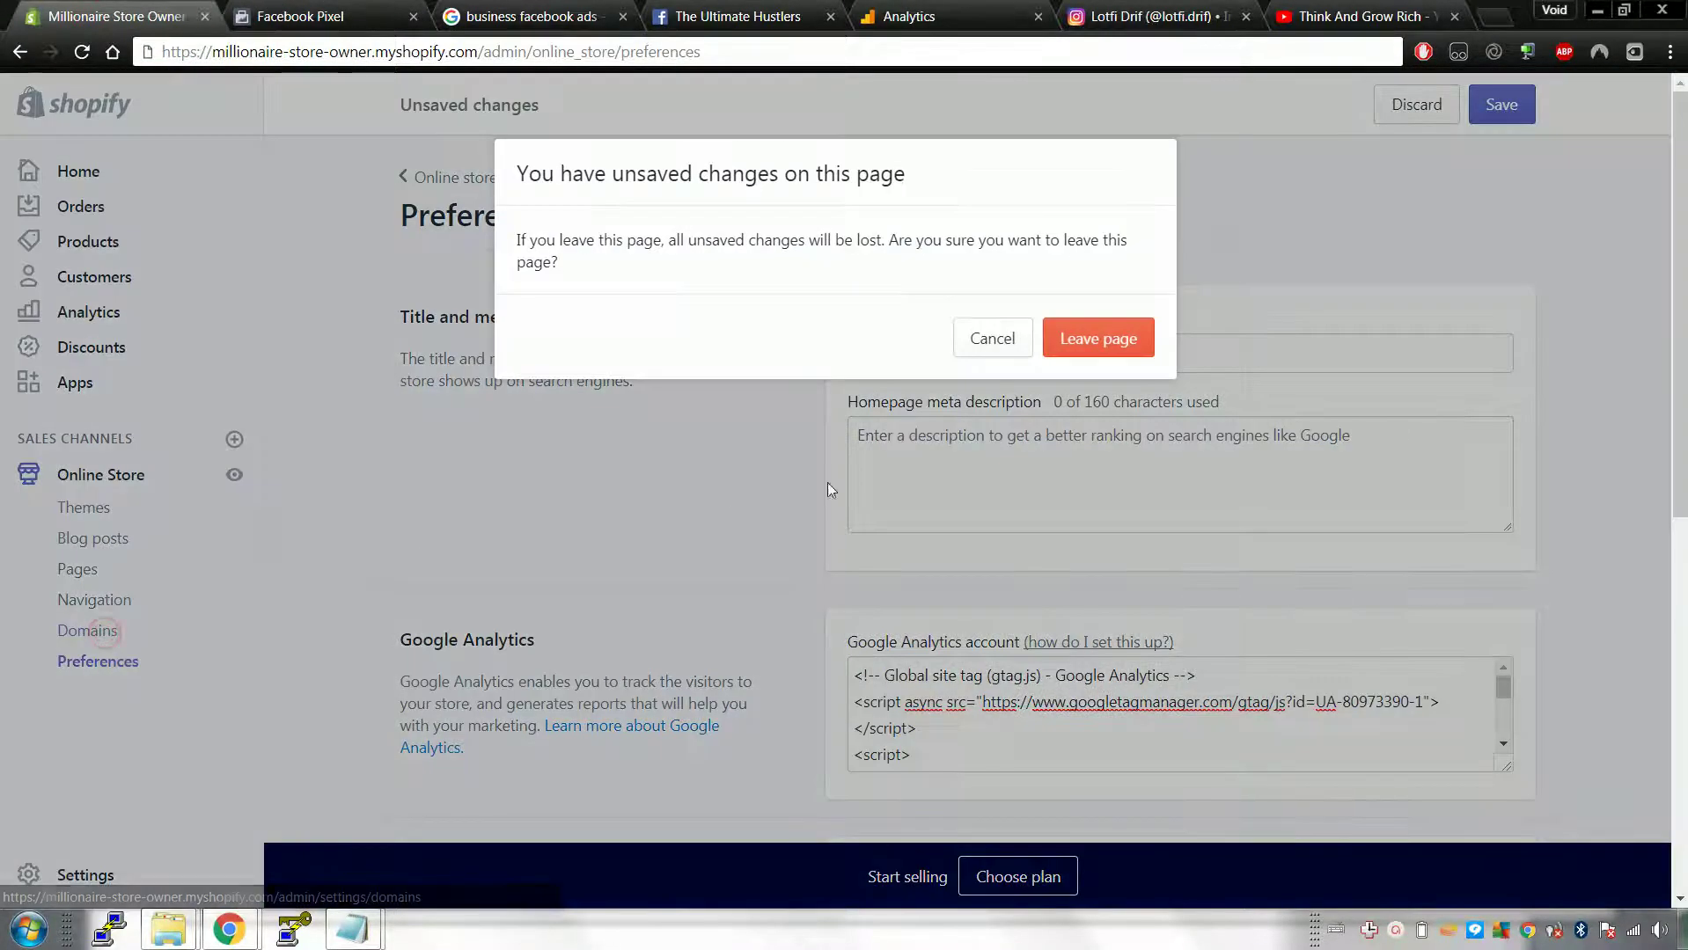
Discard the unsaved preference changes and go to the Domains settings page.
left_click(1066, 345)
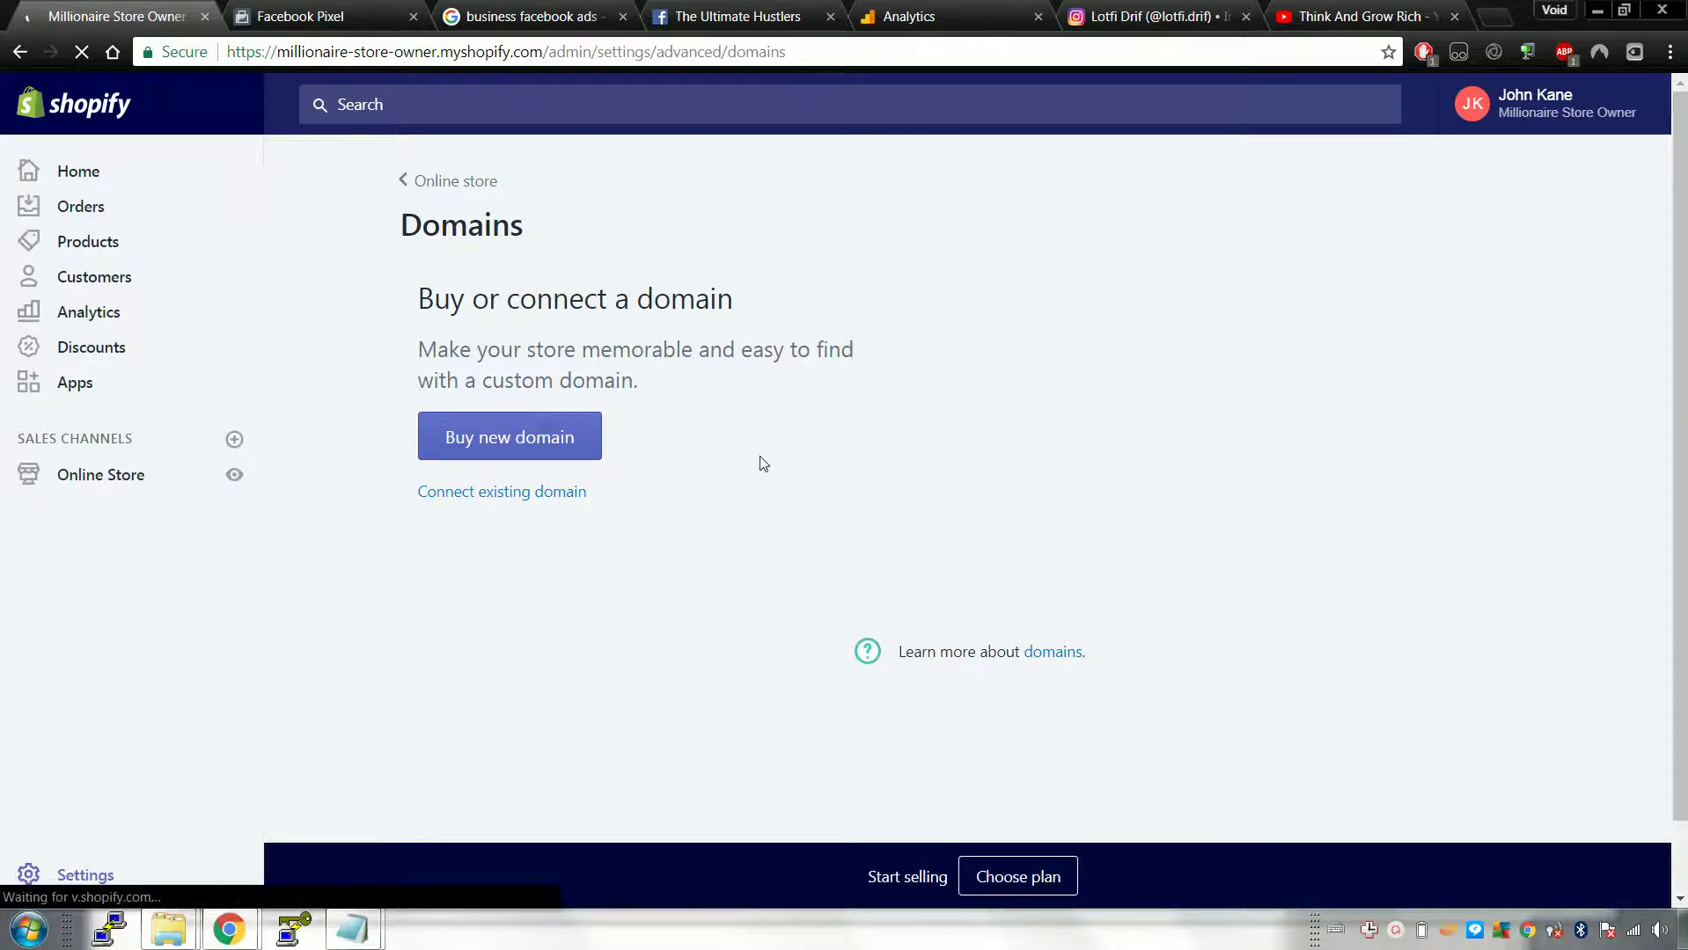
scroll(638, 439, "down", 1)
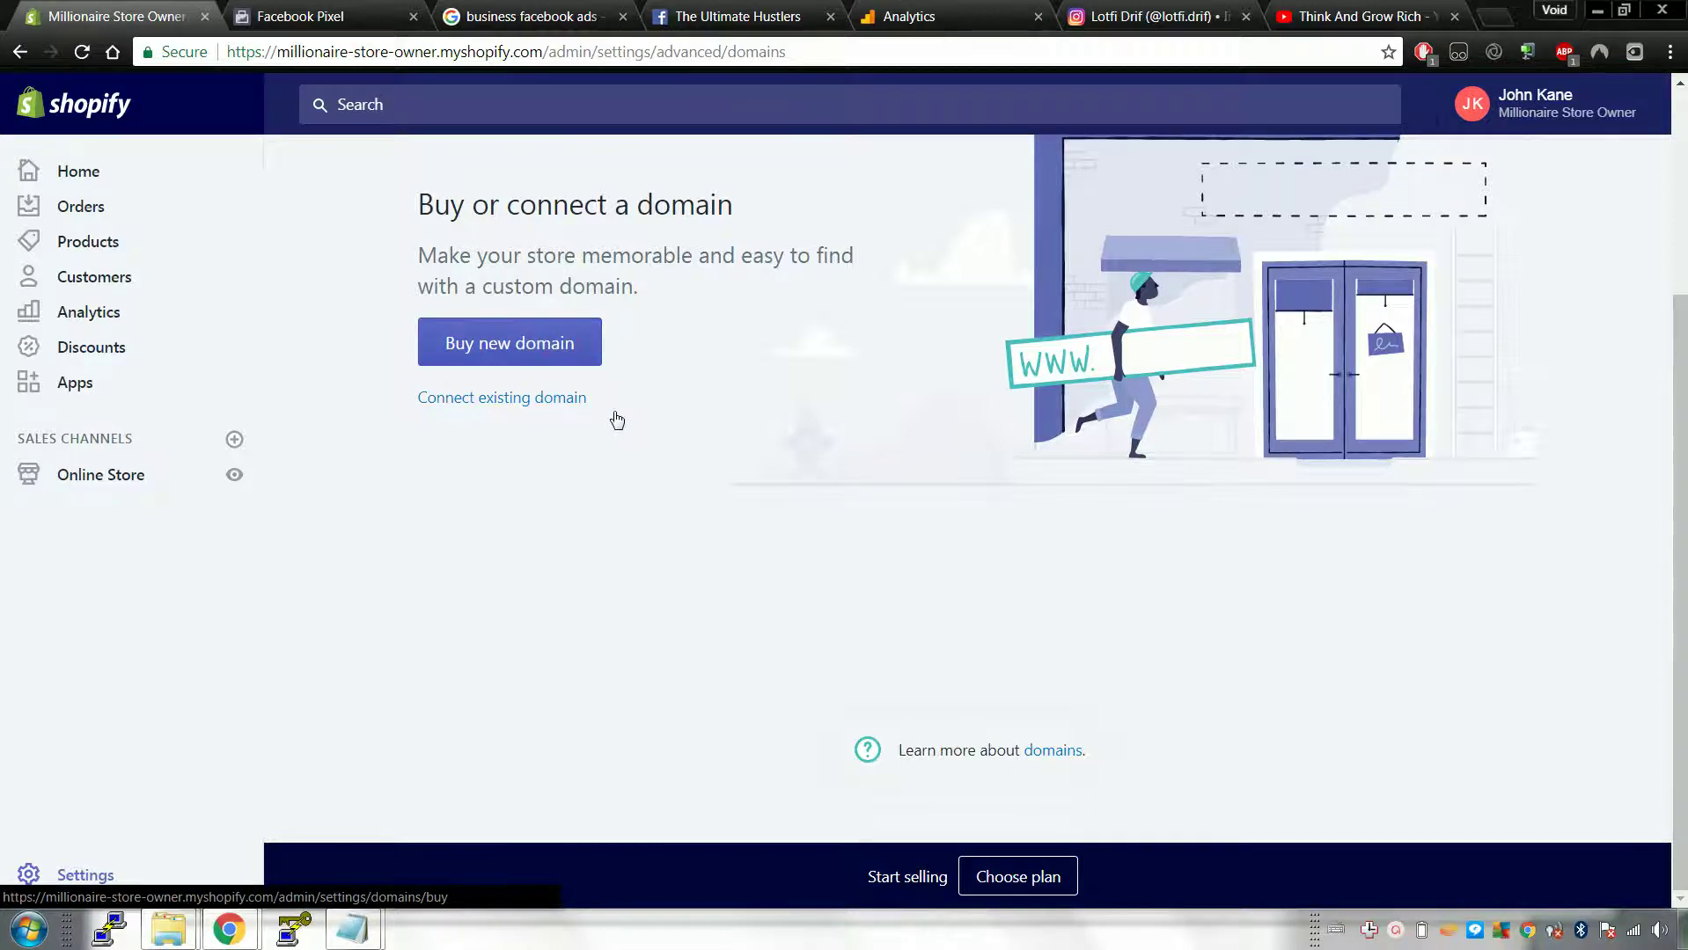
Search Shopify's Buy domain page for millionairestoremoney, showing .com at $14 USD/year.
key("Return")
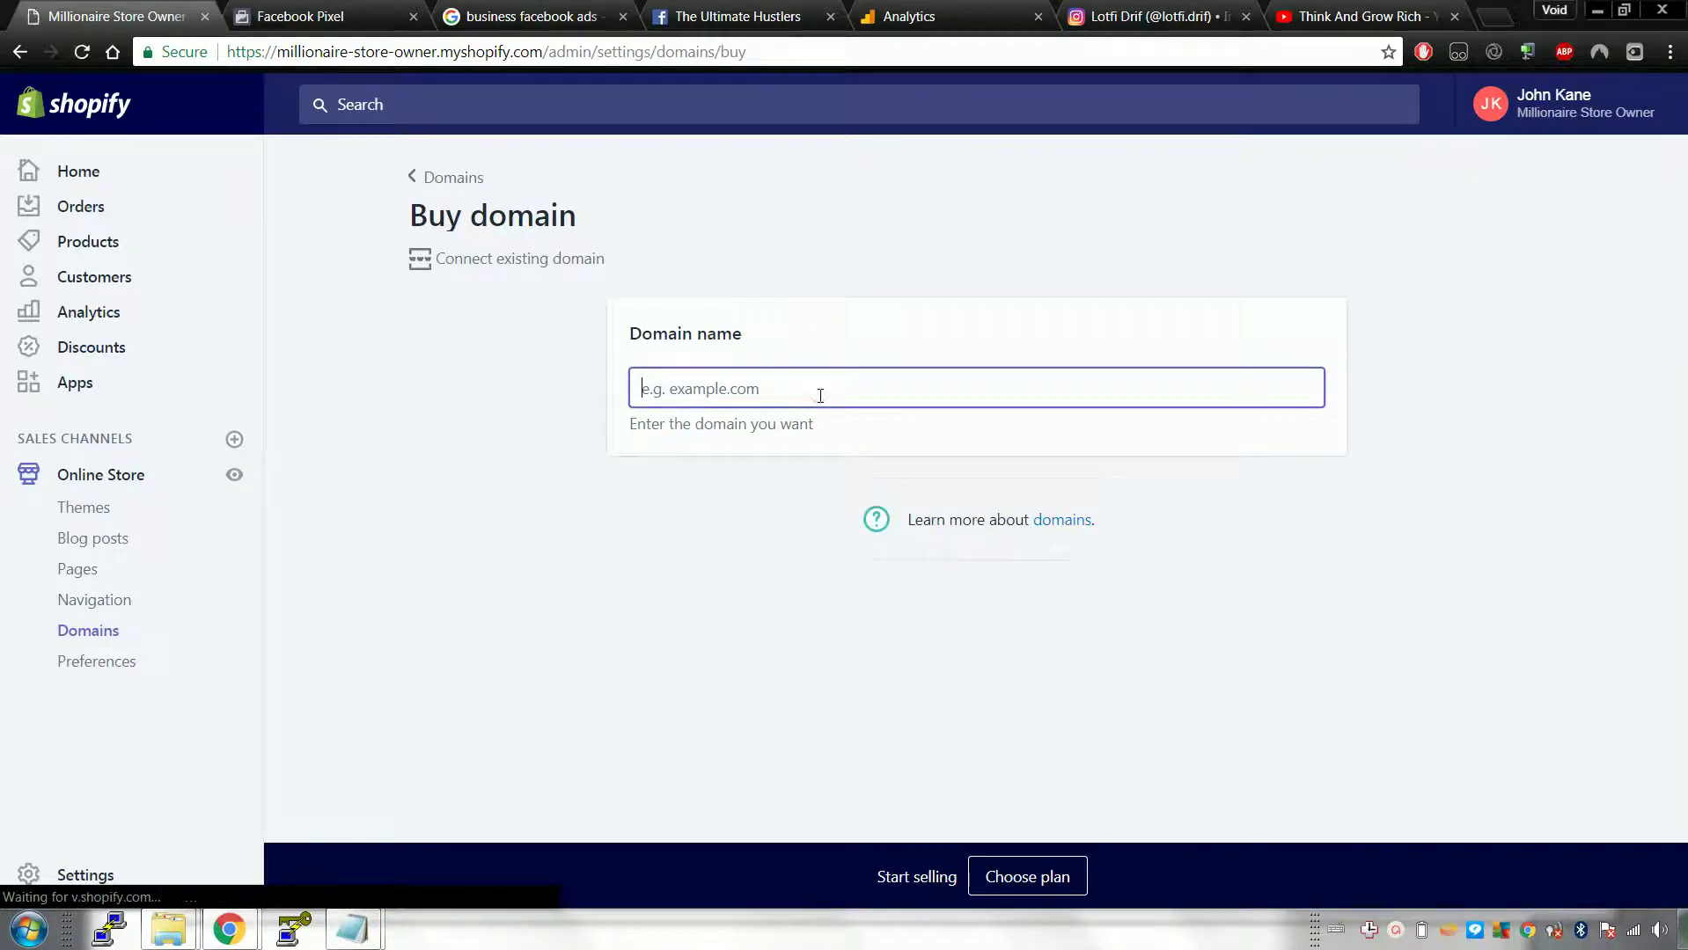
type("mi")
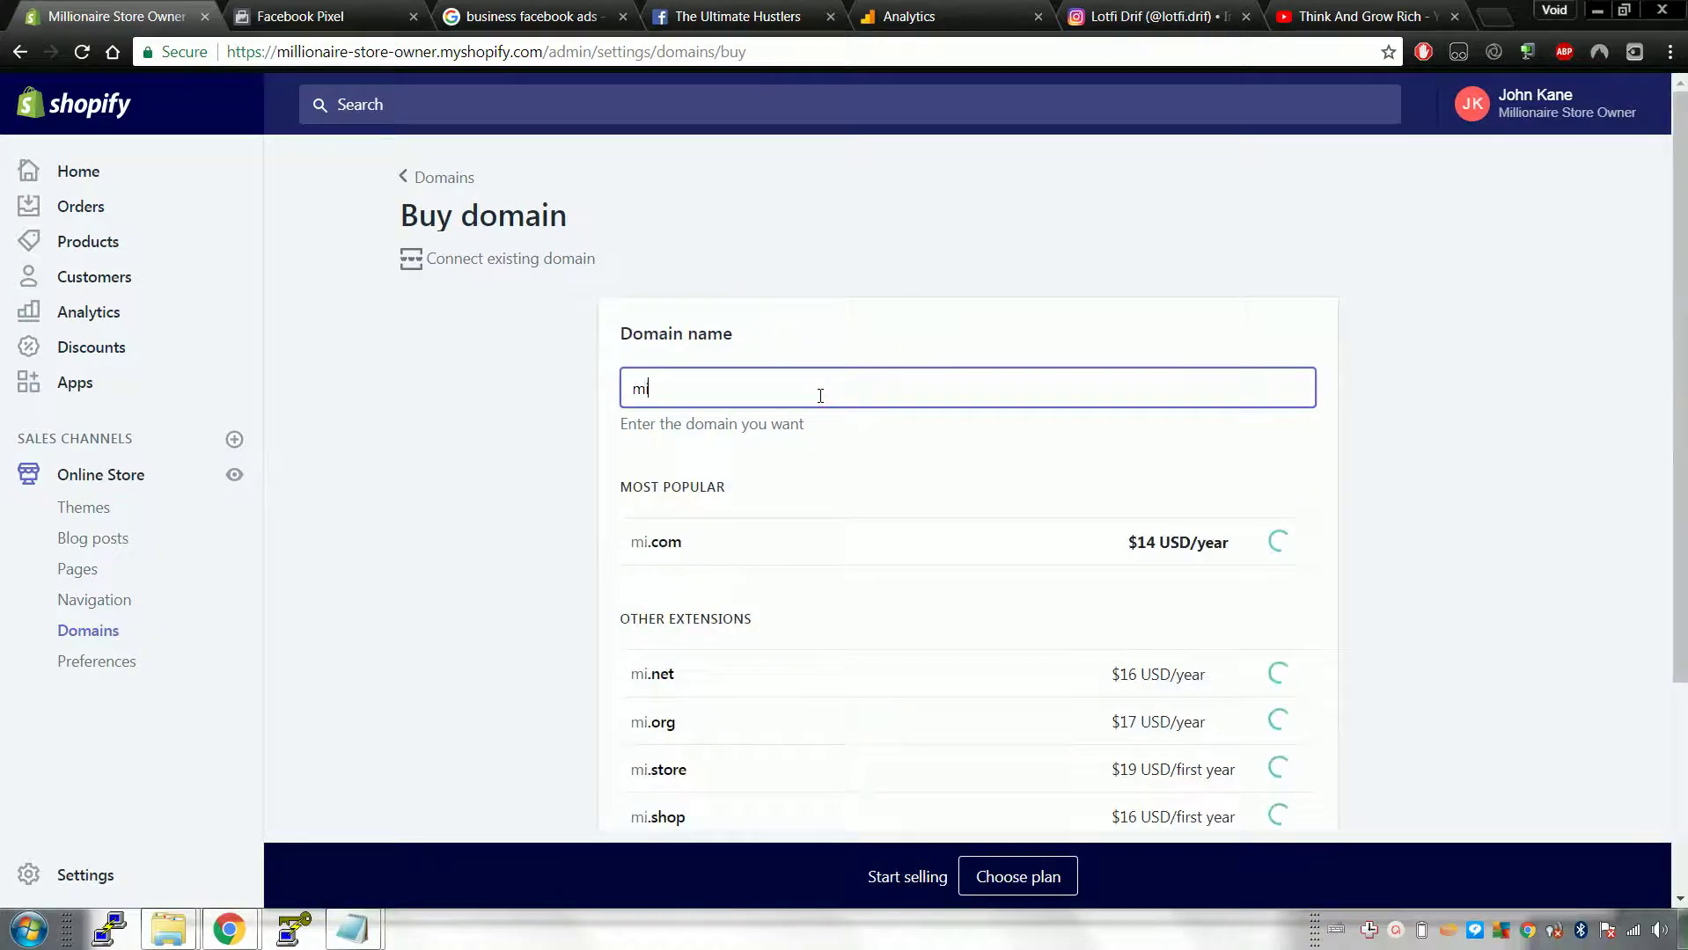
type("llionairestore")
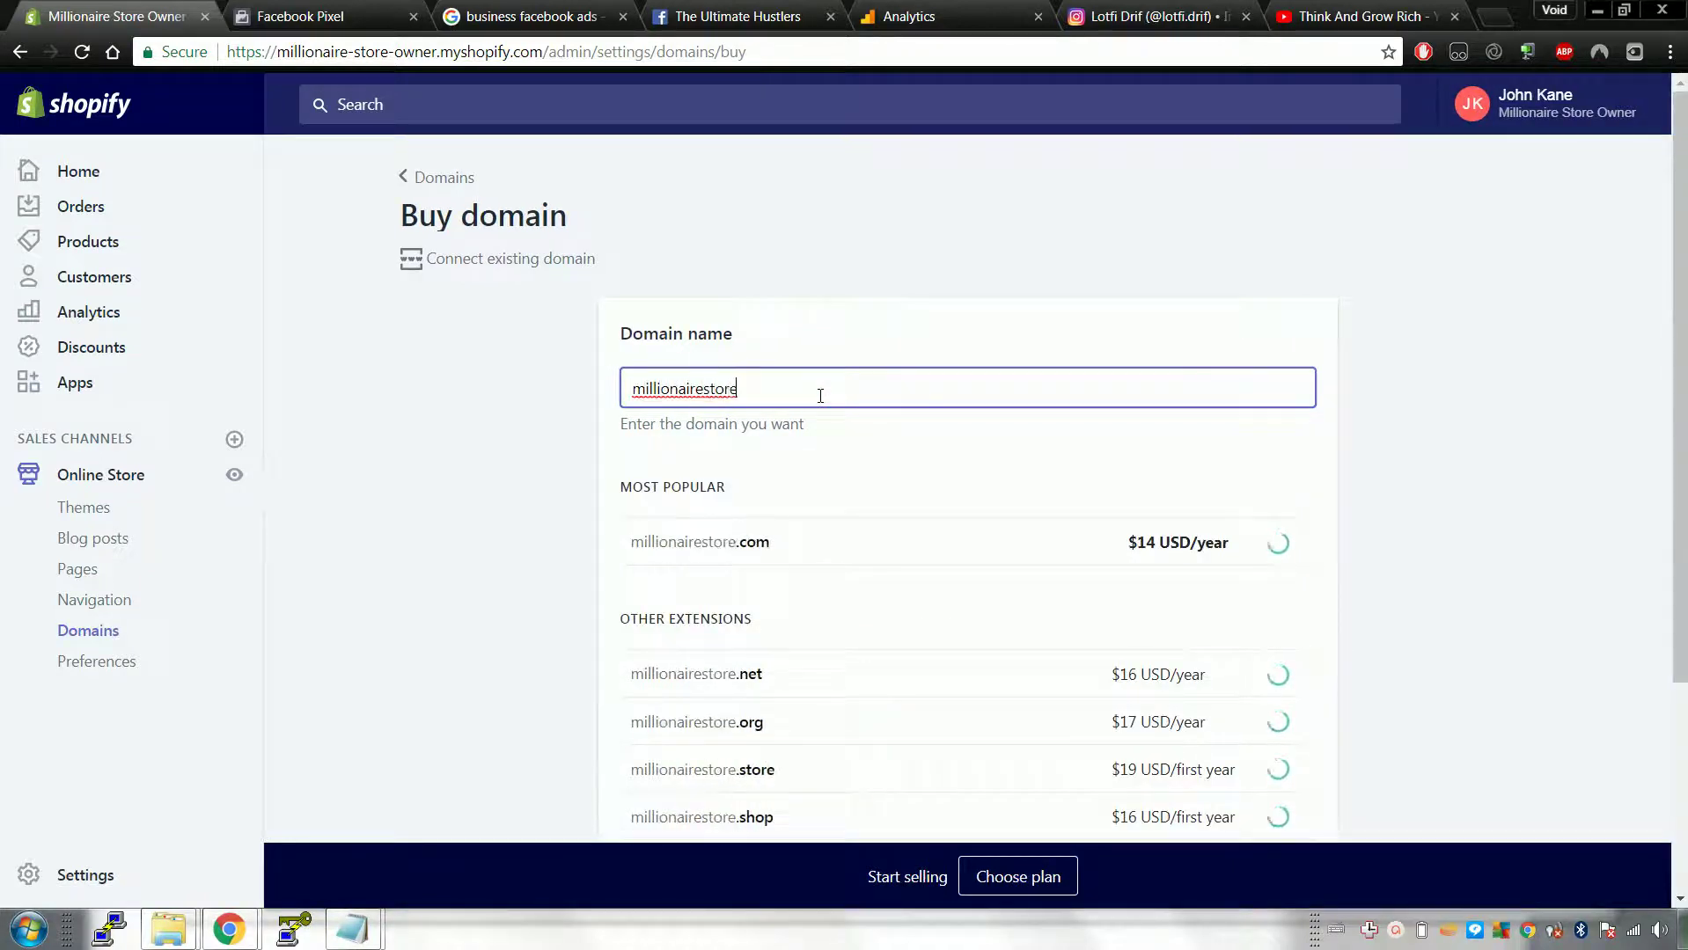
type("money")
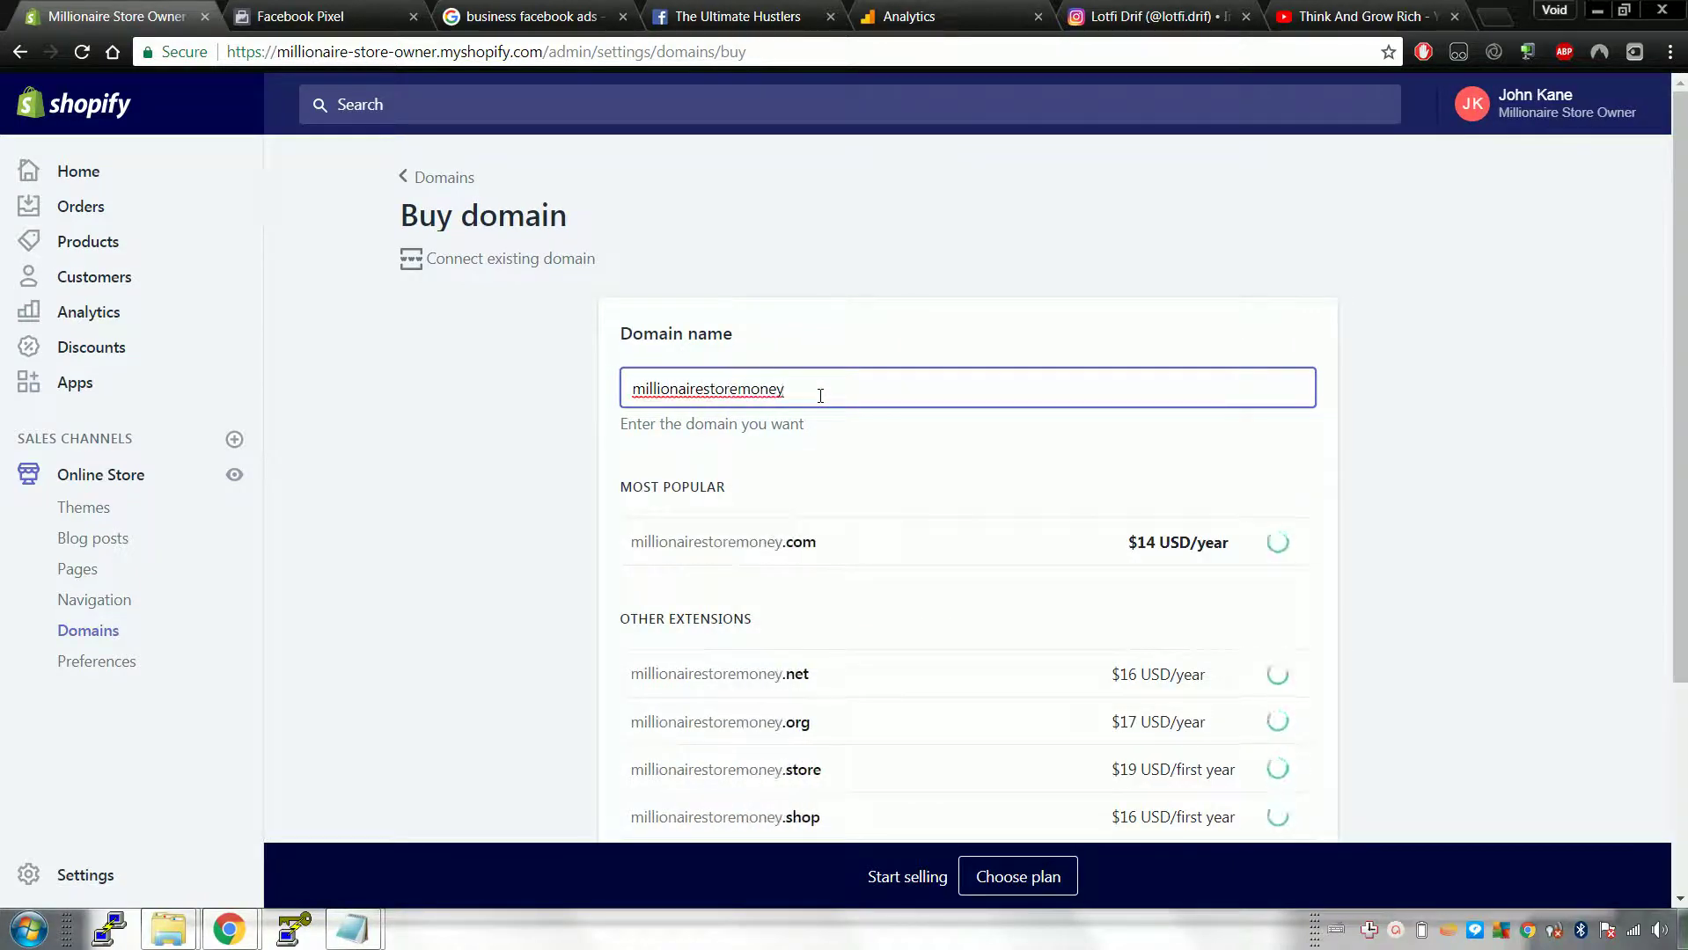
left_click(856, 332)
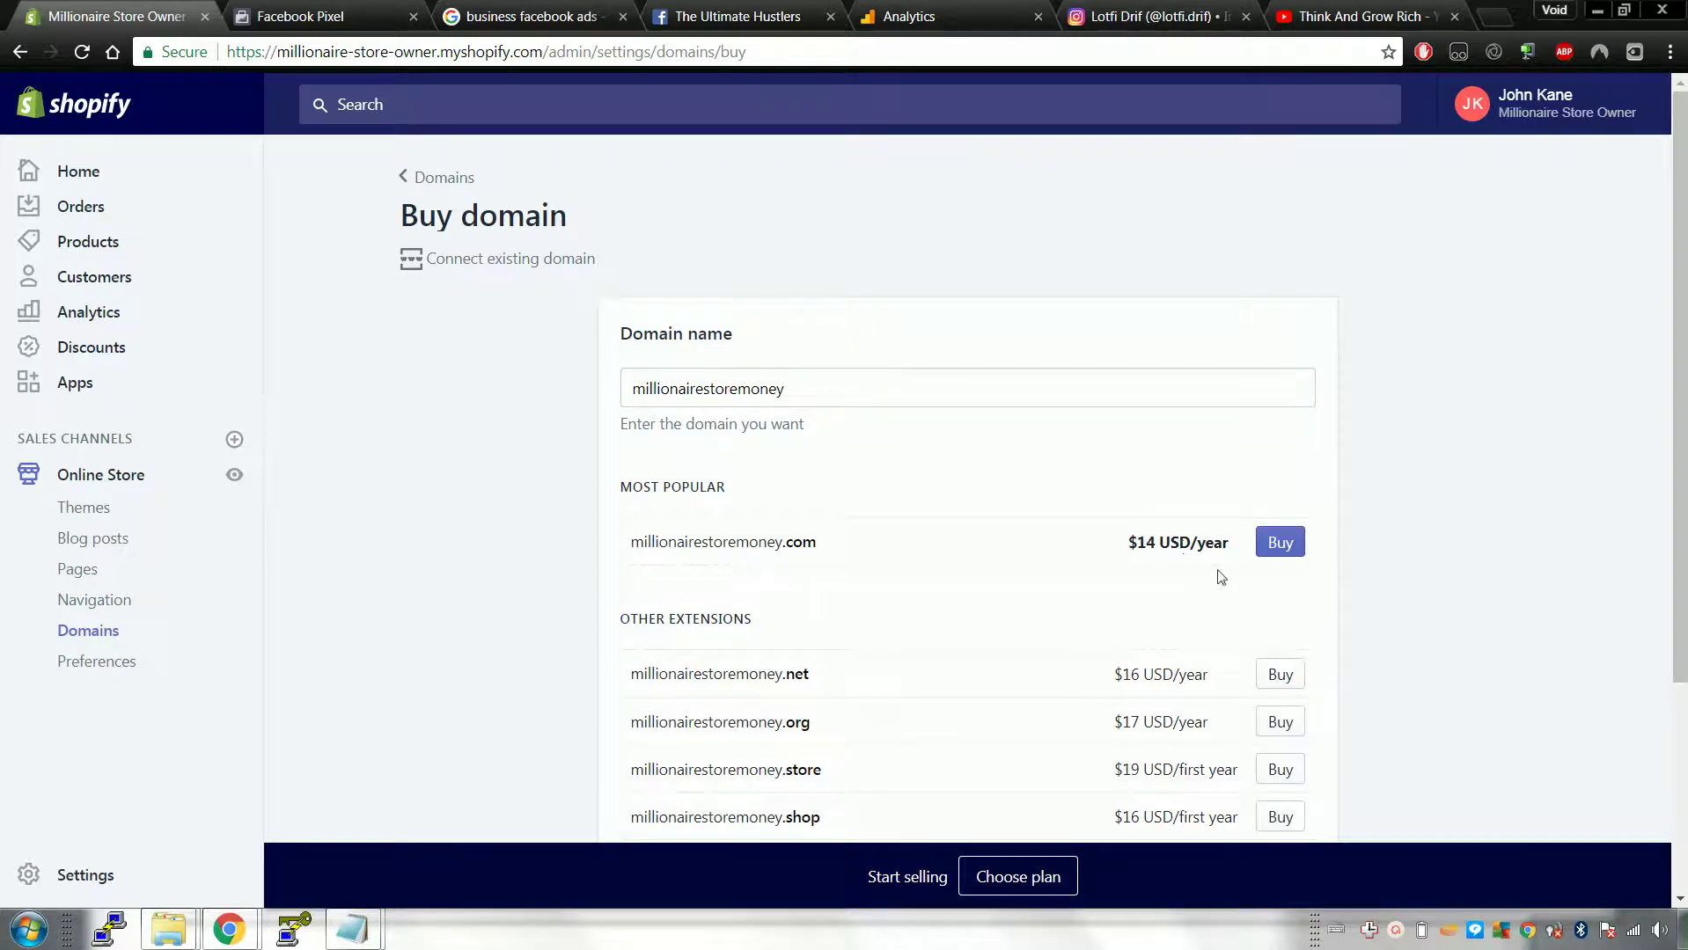
scroll(1147, 545, "down", 3)
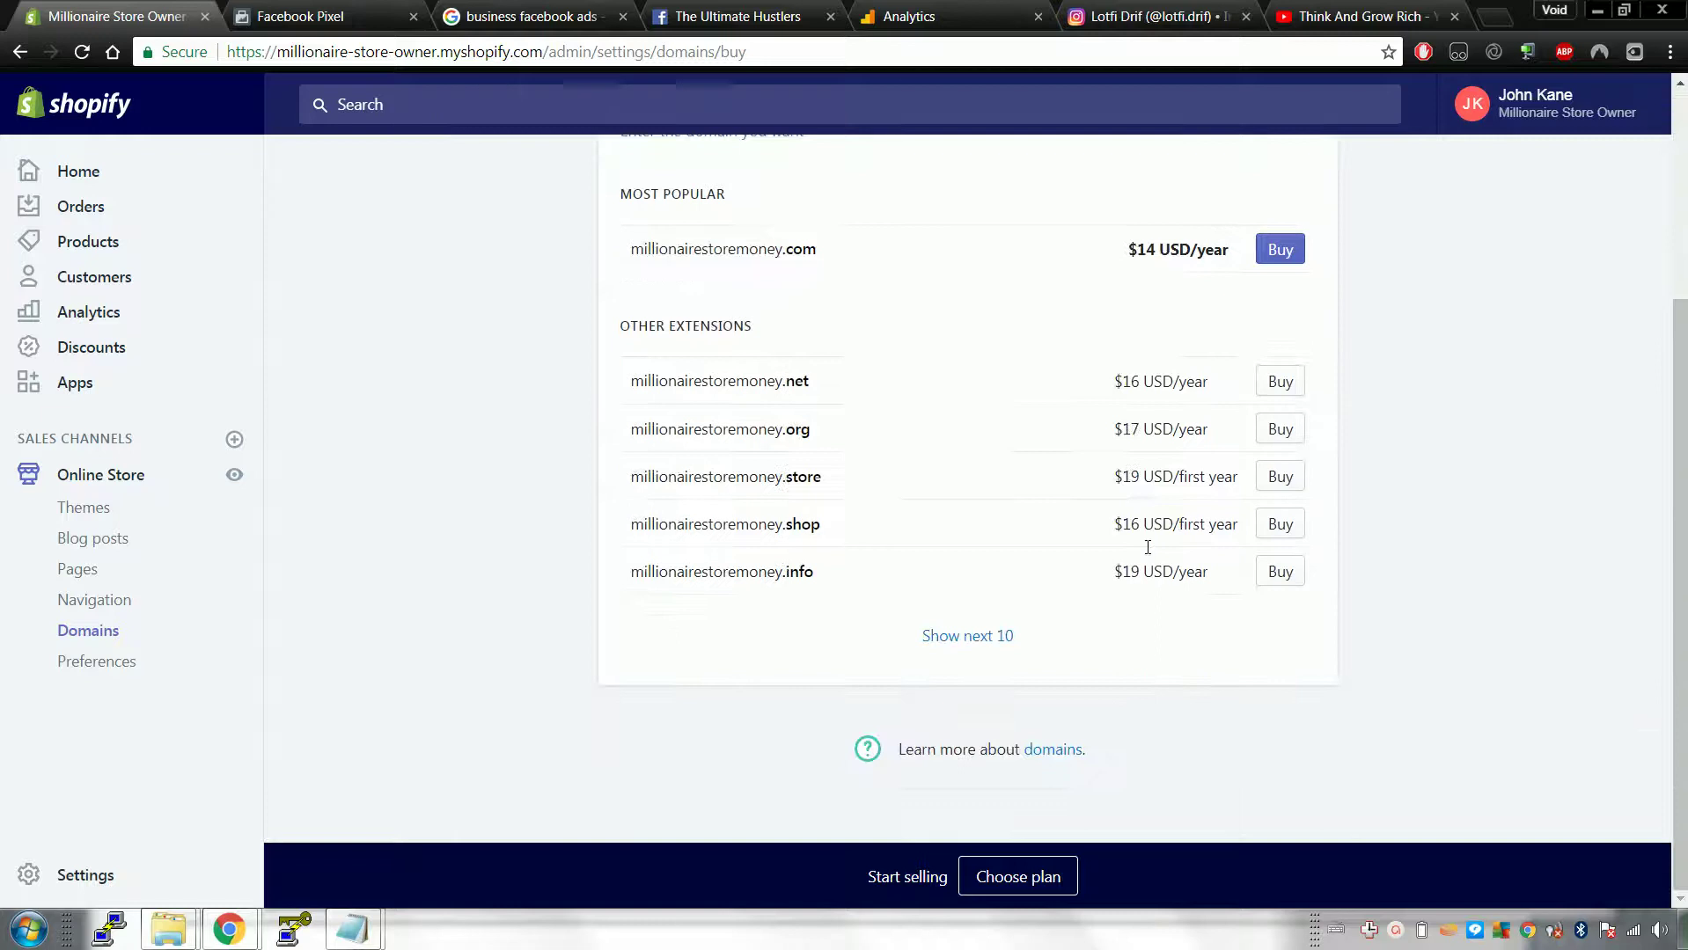
scroll(1147, 545, "up", 3)
scroll(1146, 546, "down", 3)
scroll(1147, 547, "up", 3)
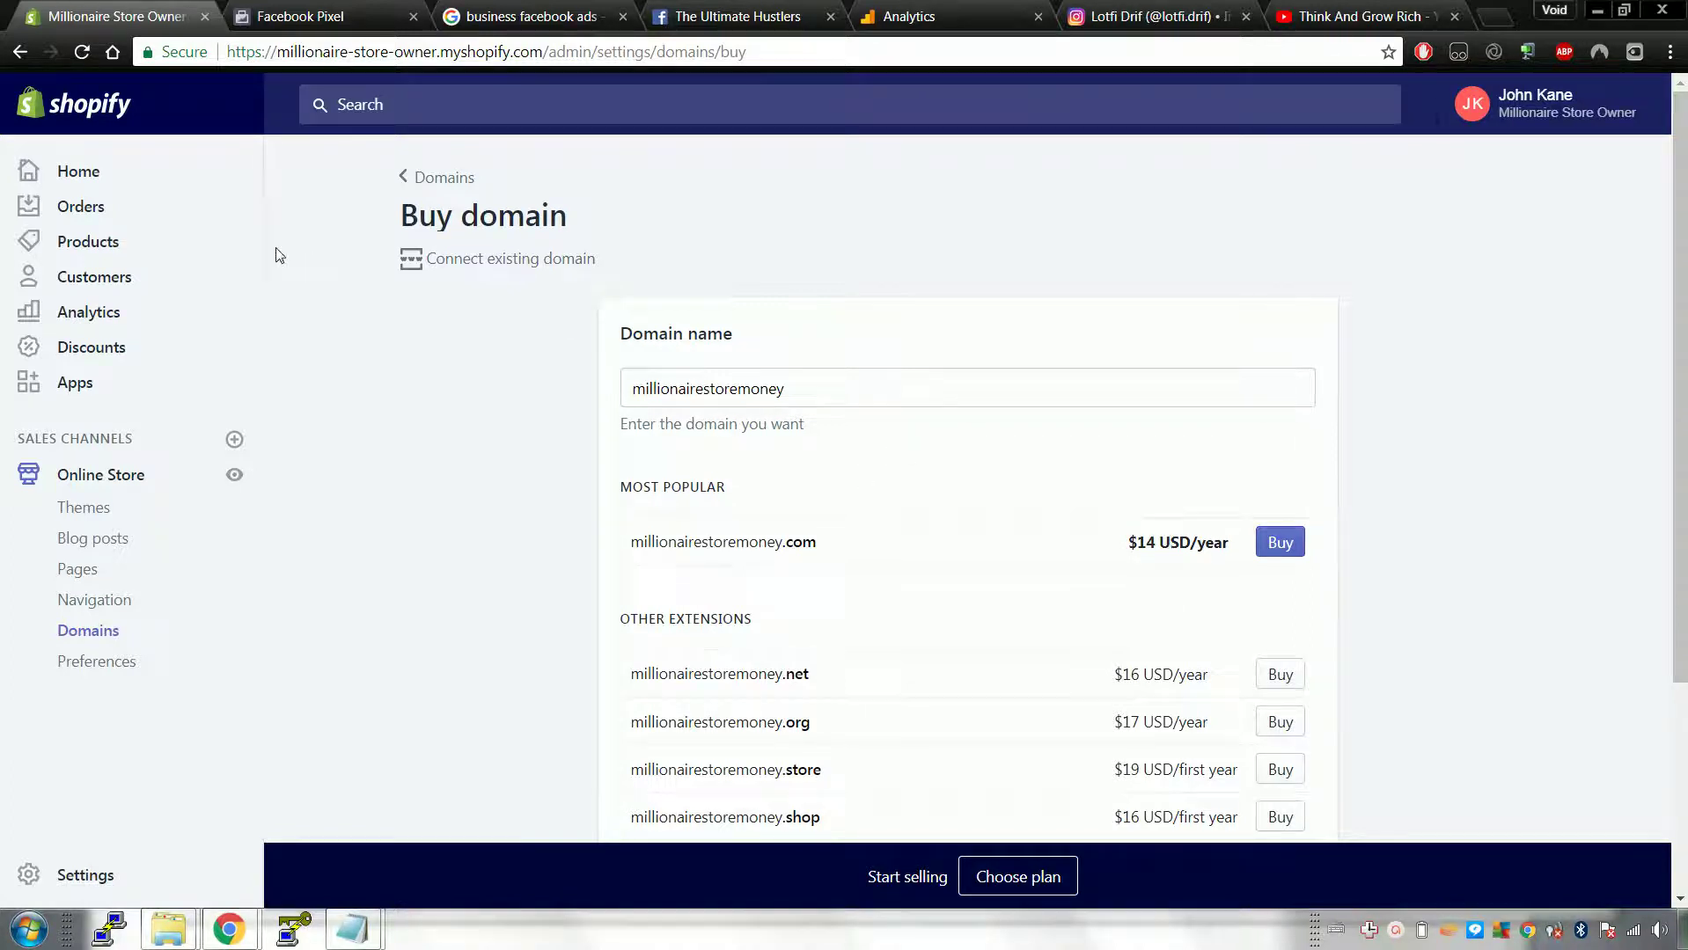
Replace the Google search query with 'godaddy' and run it.
left_click(510, 16)
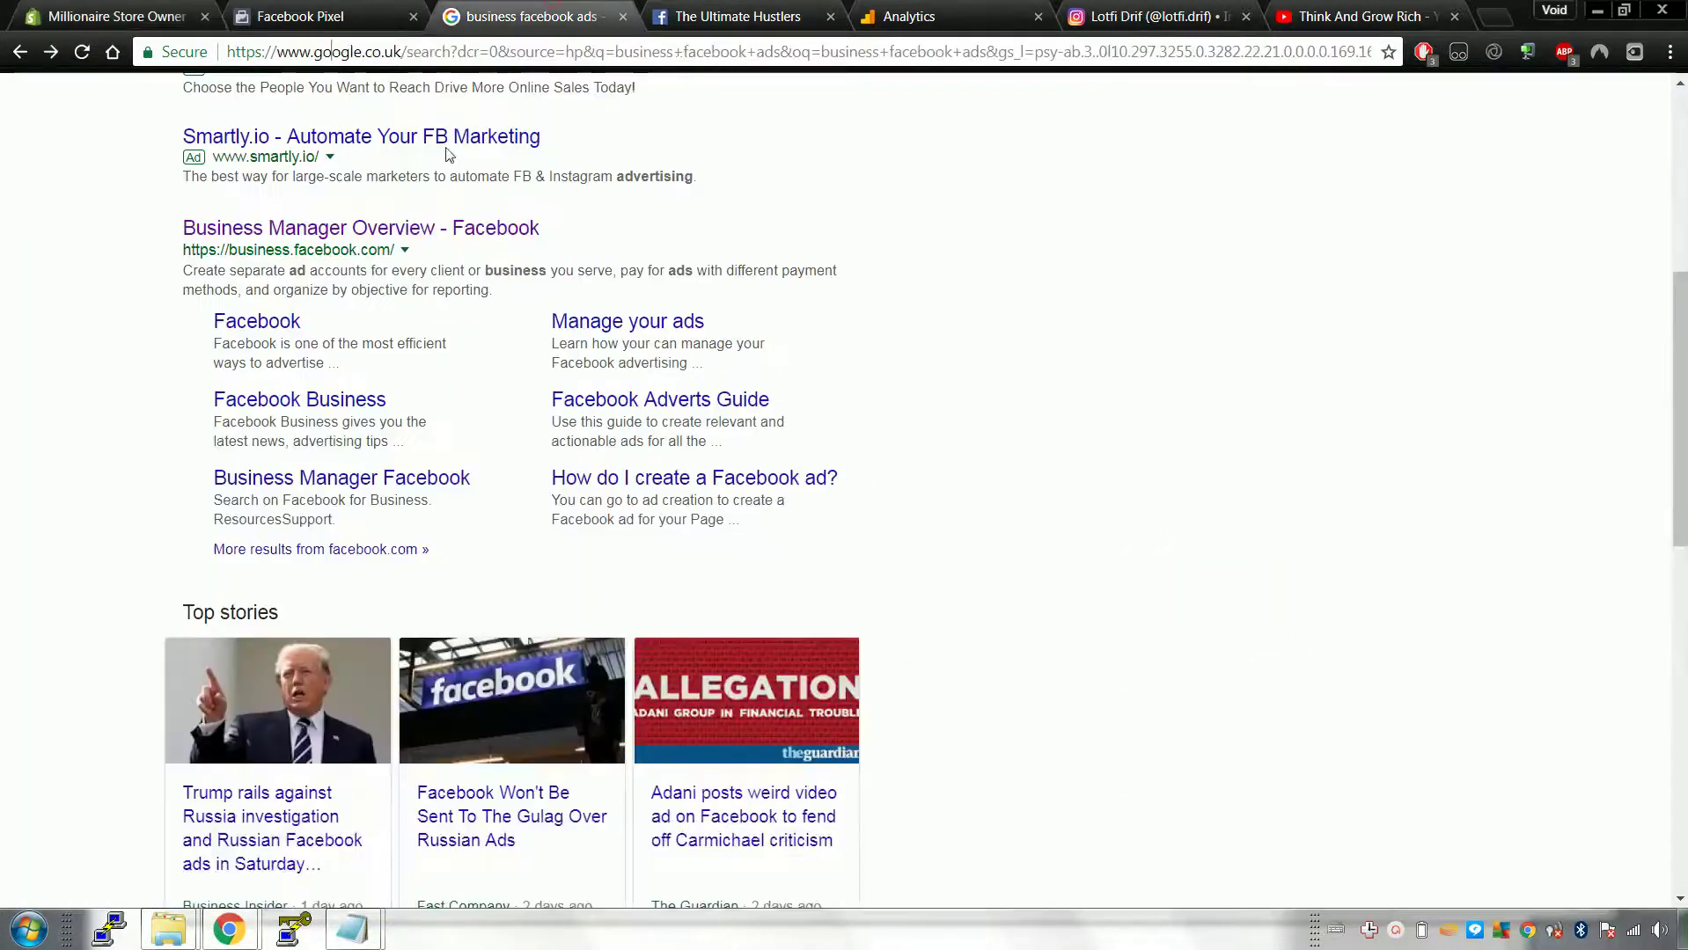
scroll(351, 232, "up", 6)
triple_click(349, 127)
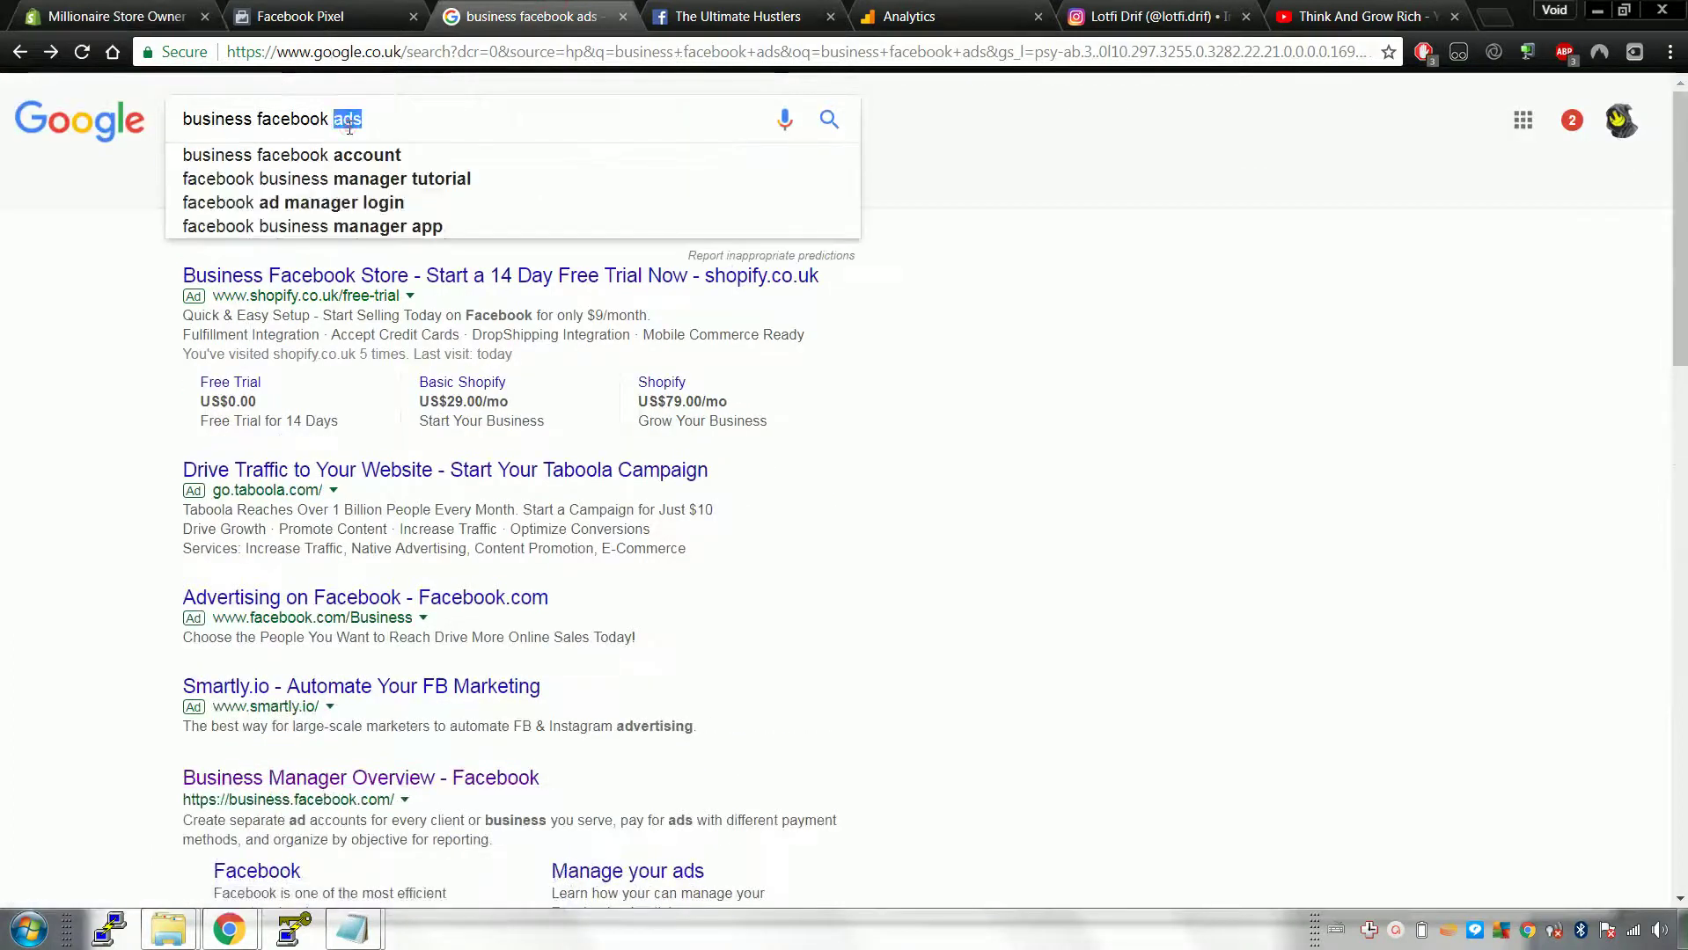
type("godaddy")
key("Return")
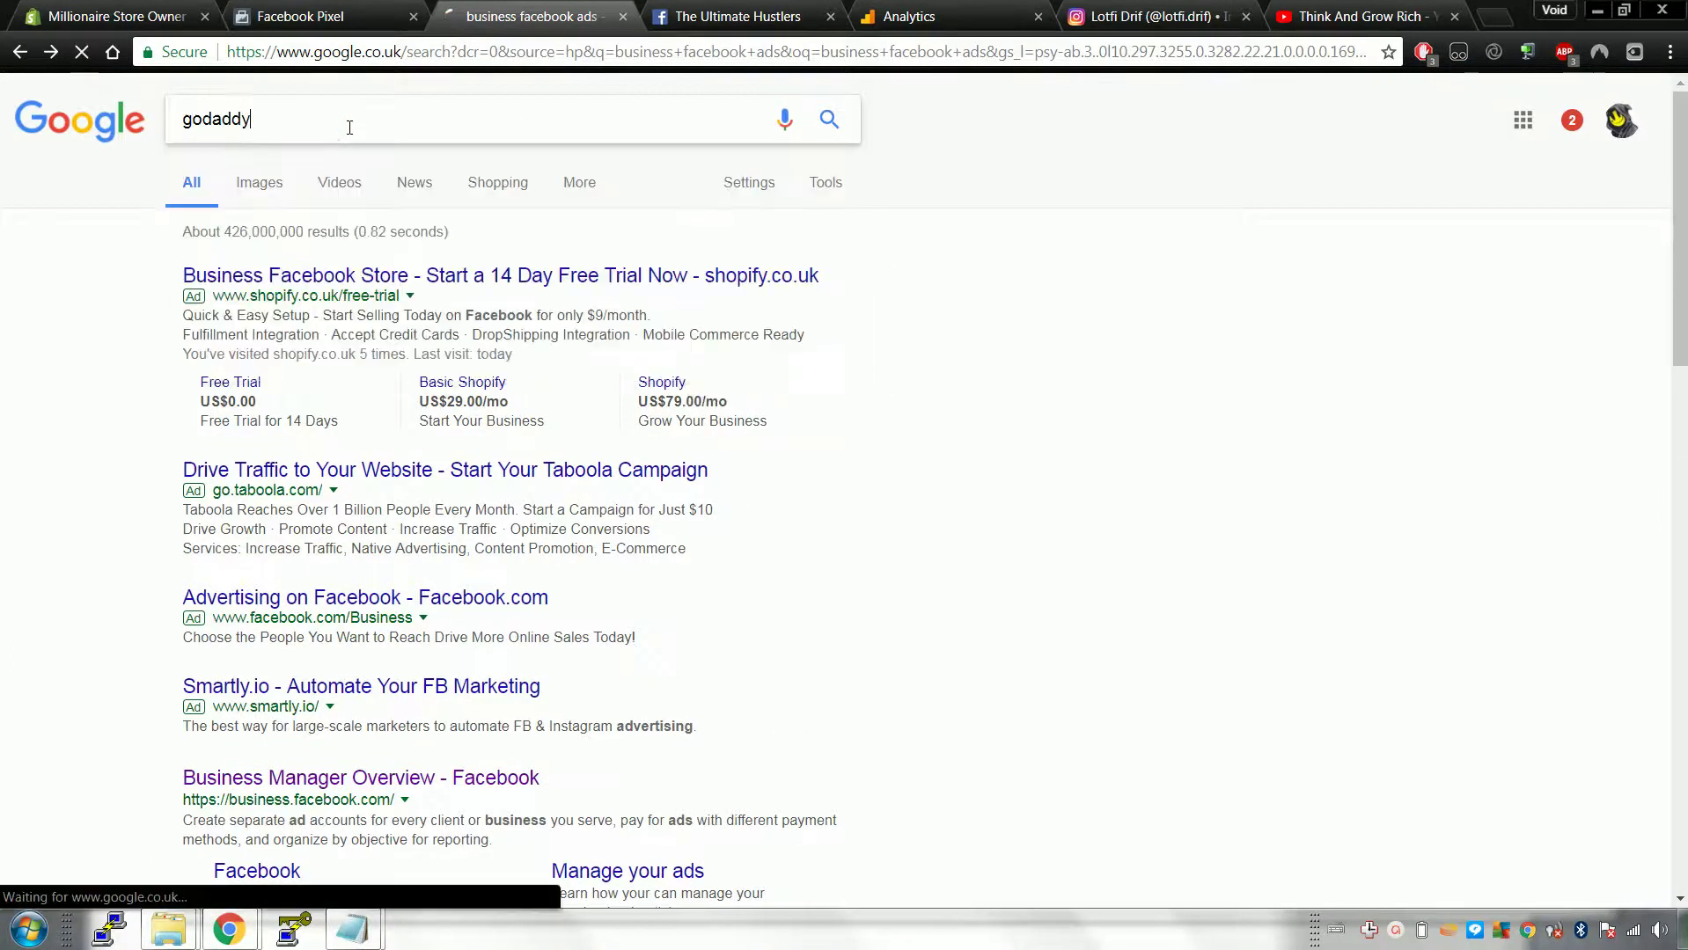
Copy the domain name from Shopify and open the official GoDaddy website.
left_click(154, 14)
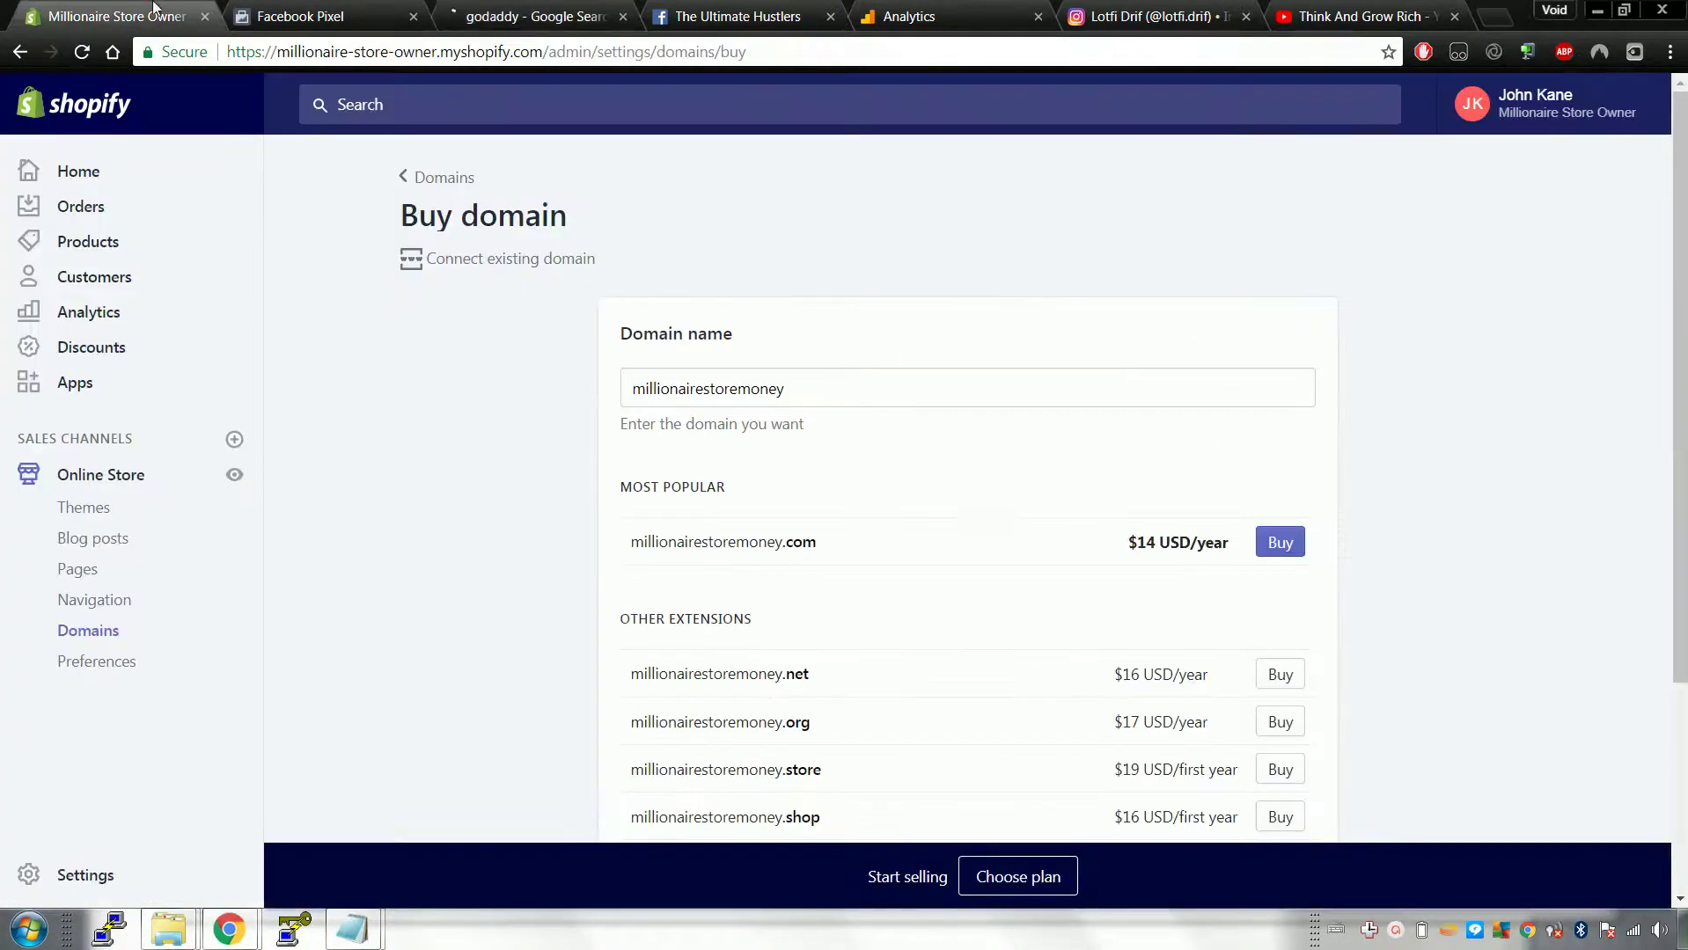
double_click(782, 402)
key("ctrl+c")
left_click(488, 11)
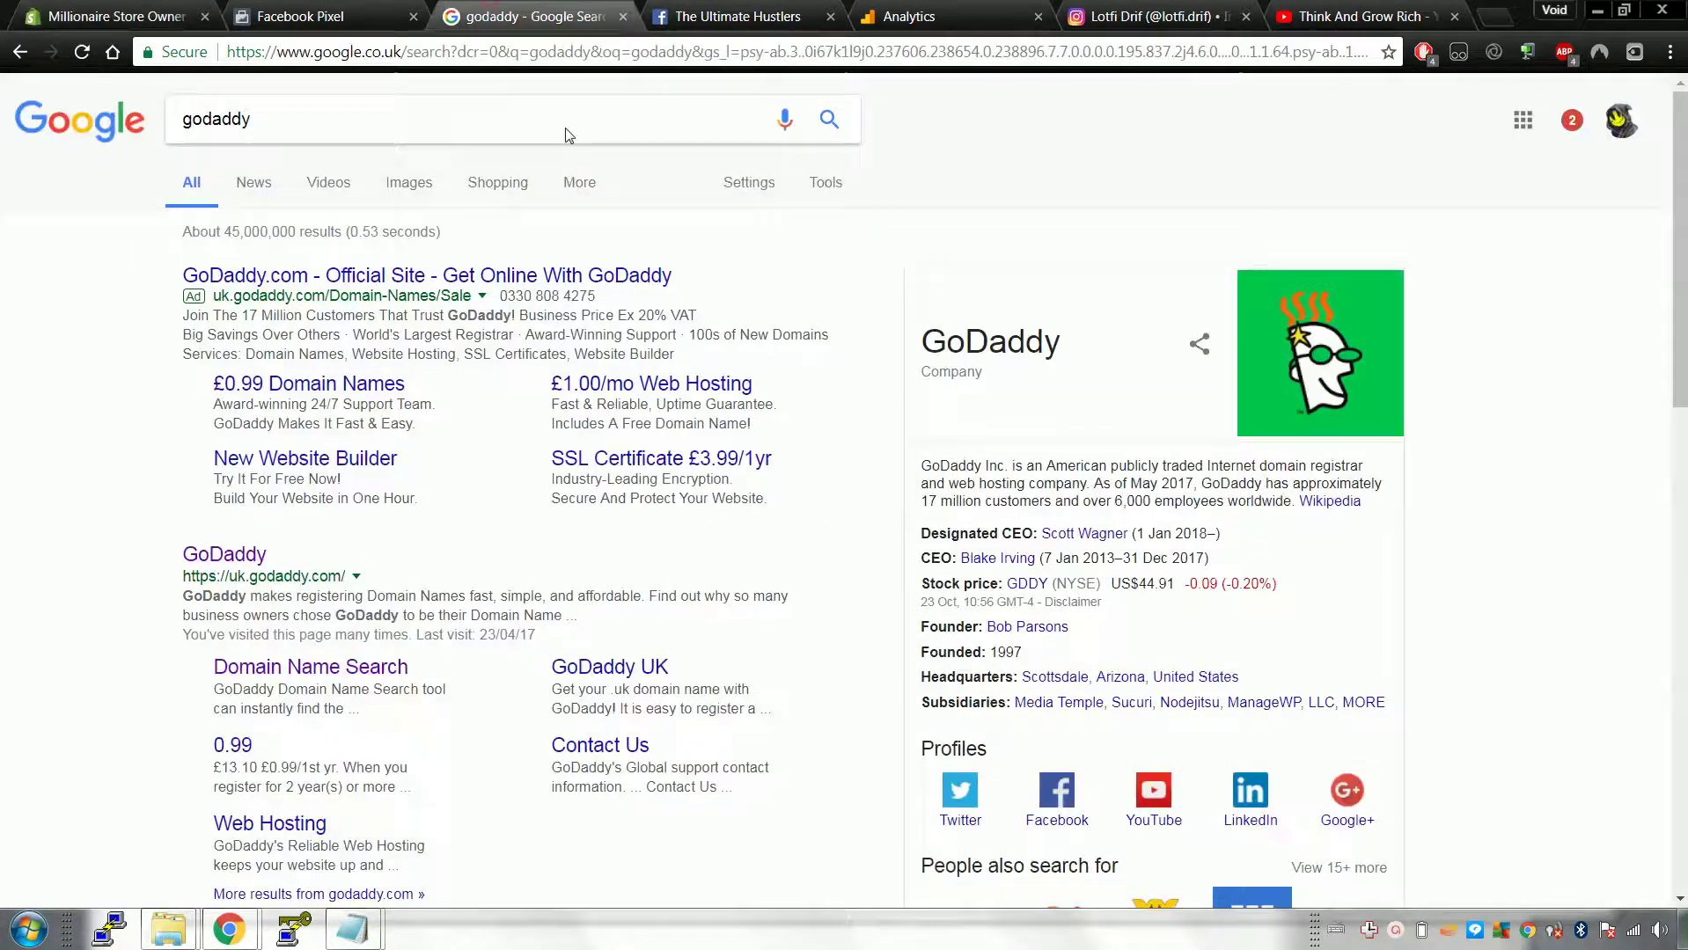
left_click(224, 555)
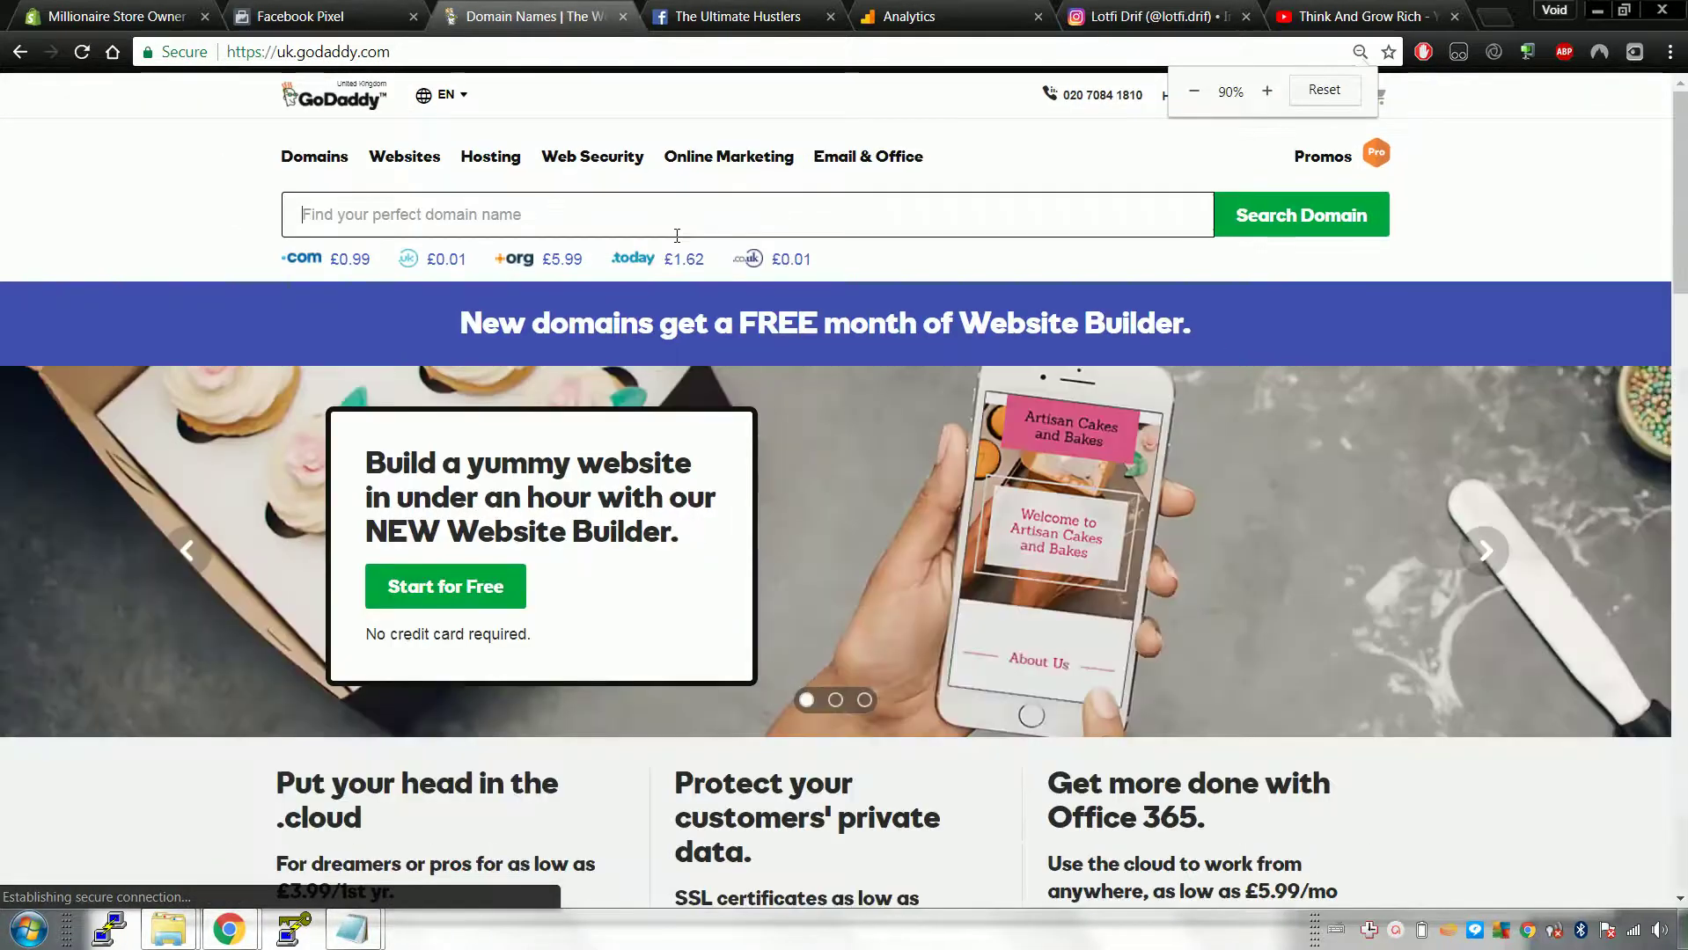
Check millionairestoremoney.com on GoDaddy, finding it available for £0.99, and move the Shopify tab third.
key("ctrl+v")
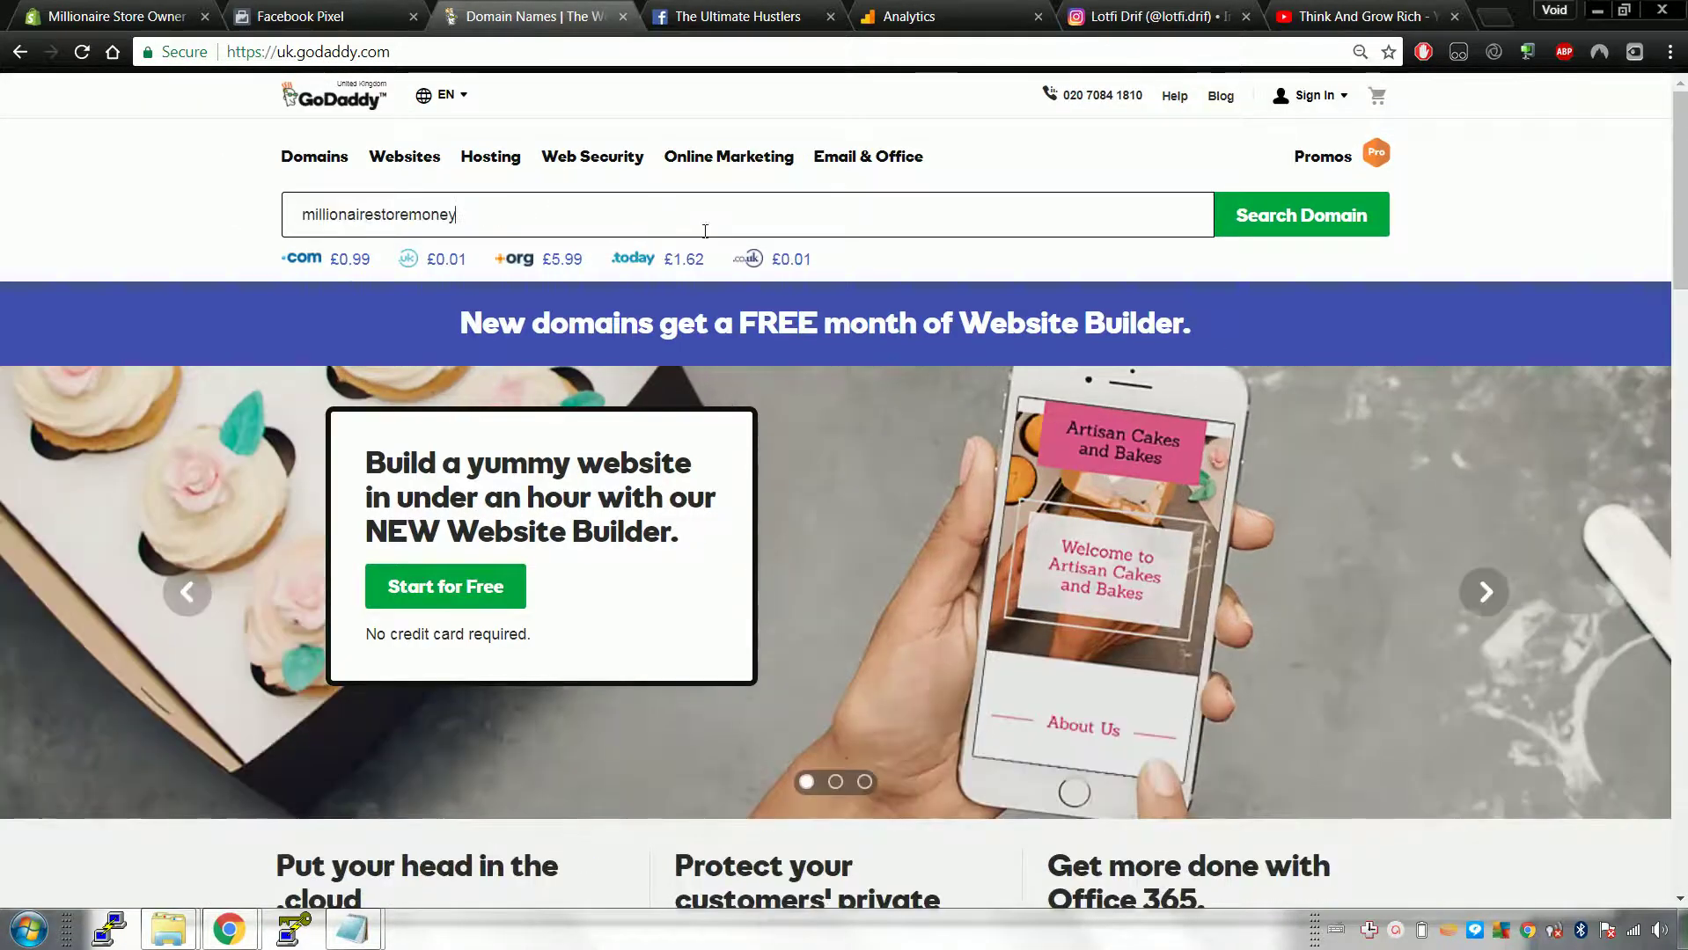
left_click(1278, 211)
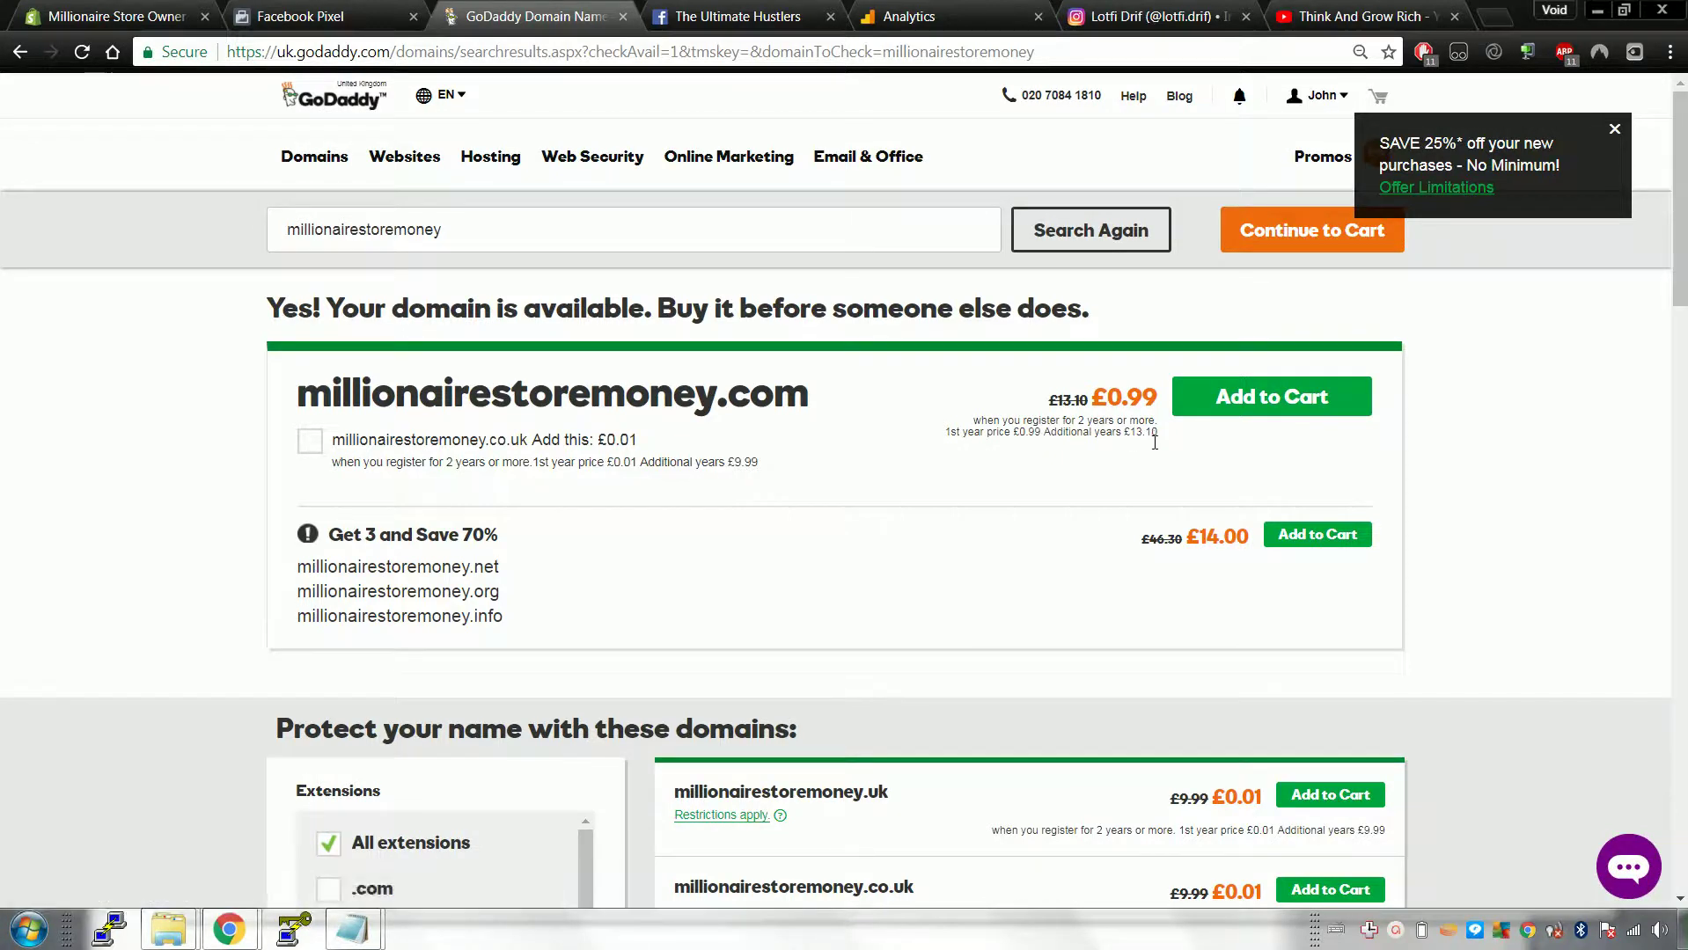
left_click(364, 21)
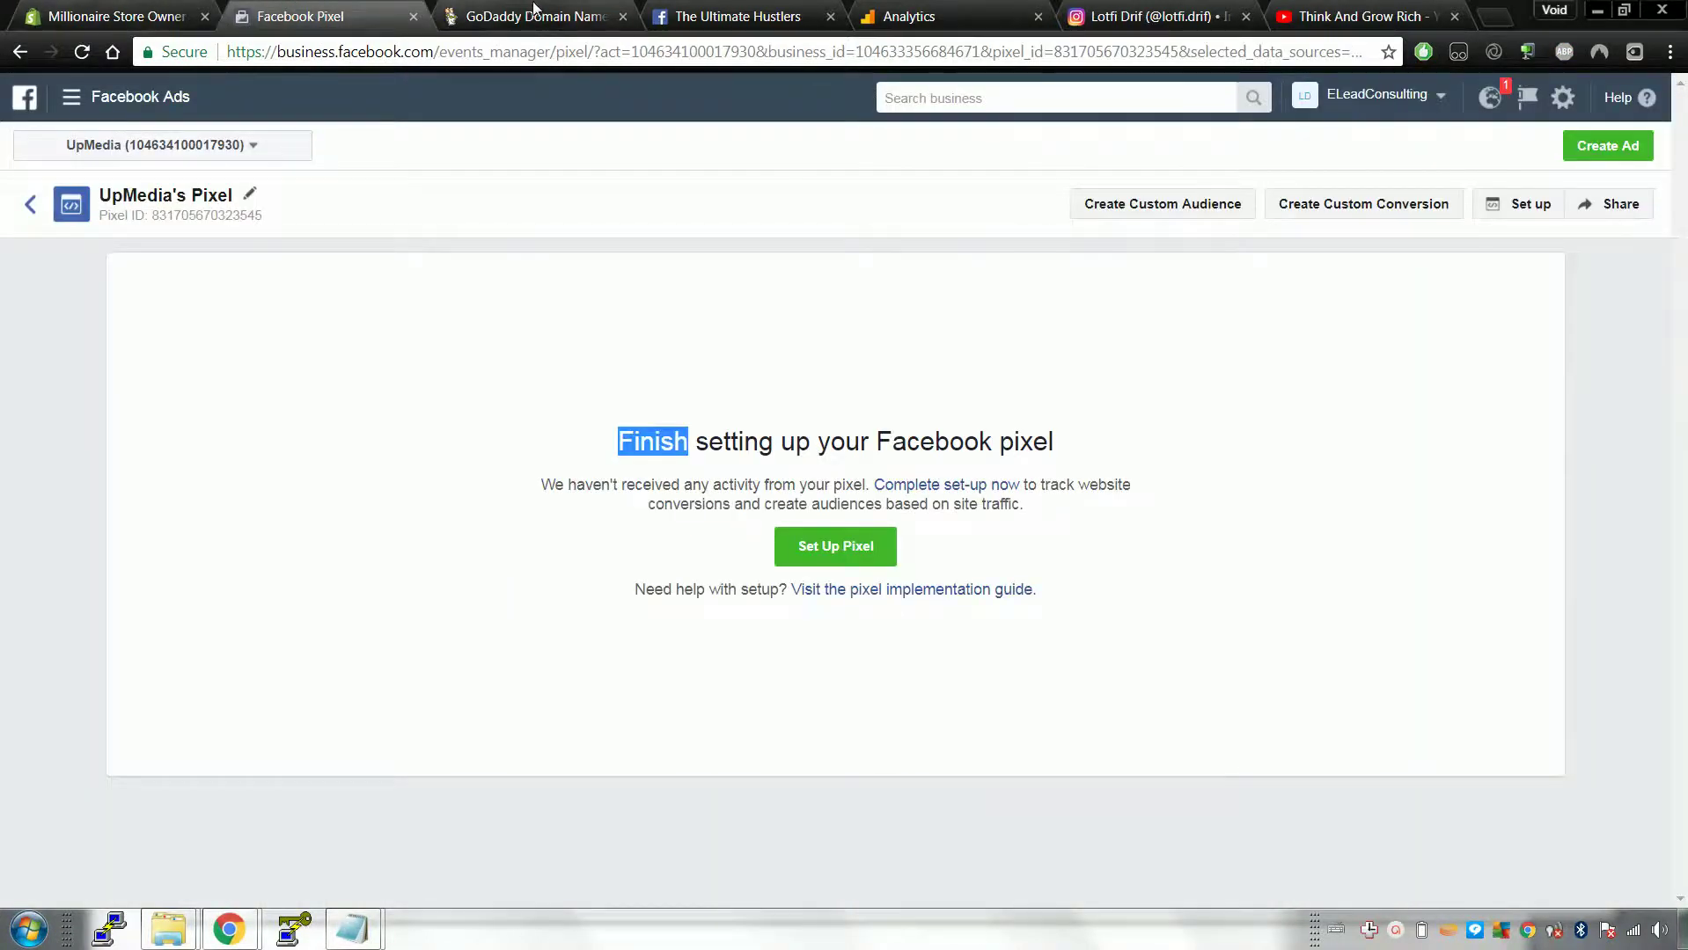
left_click_drag(169, 9, 585, 15)
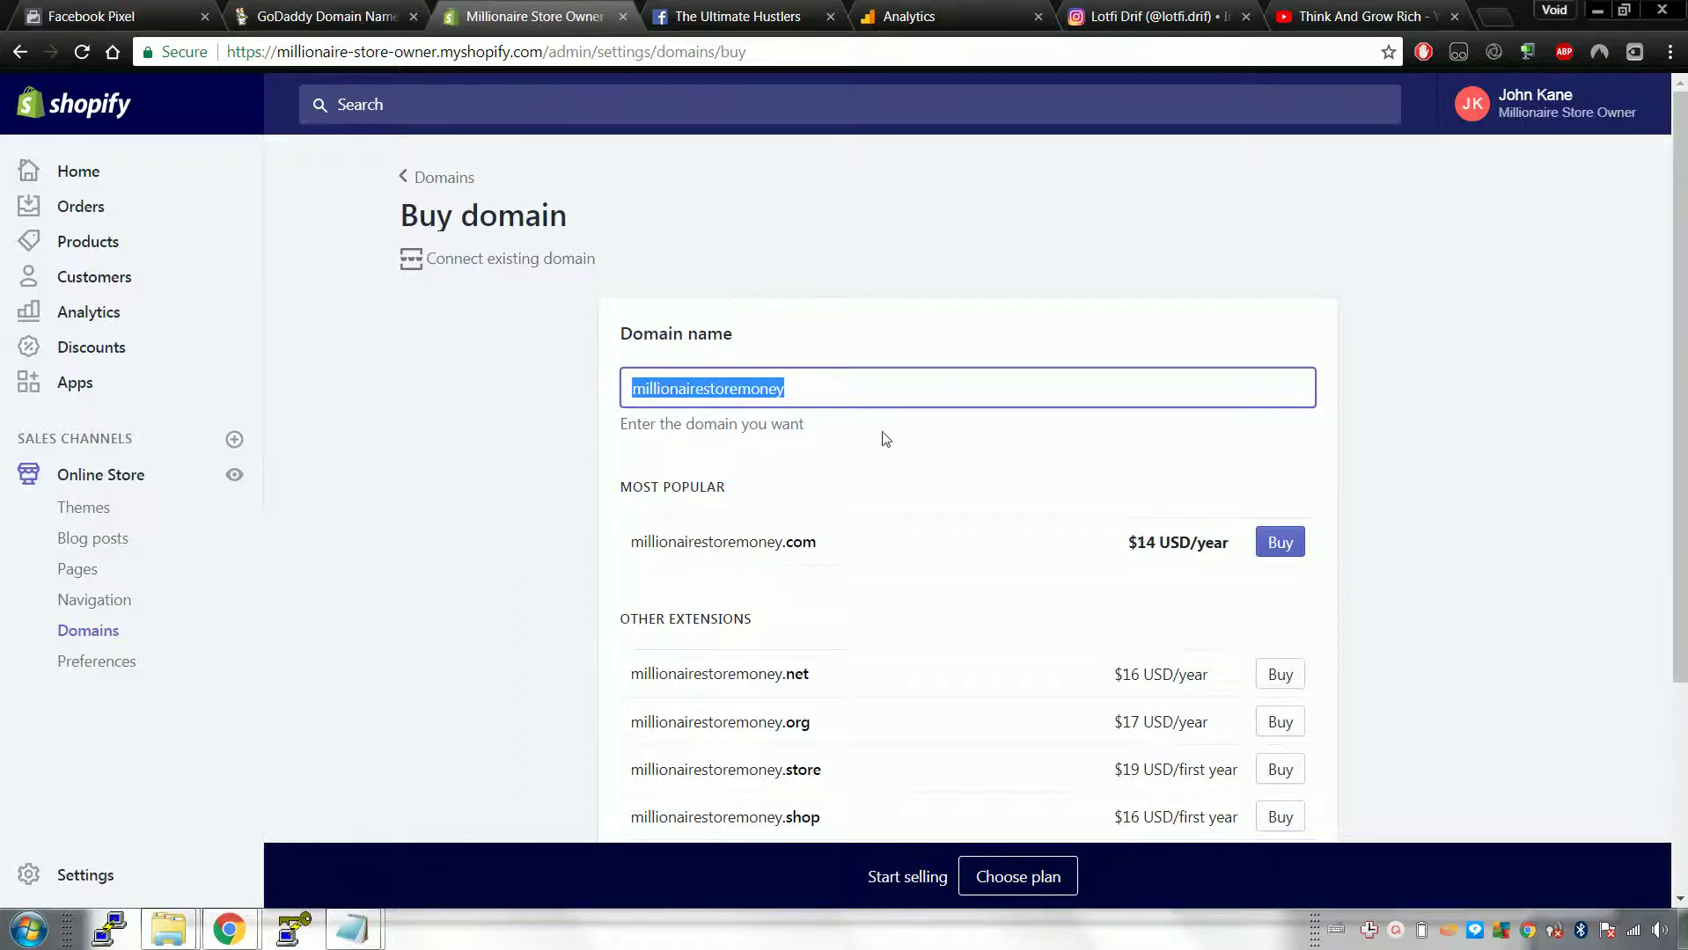
Compare GoDaddy's £0.99 price against Shopify's $14/year, ending on the Facebook Pixel page.
left_click(305, 12)
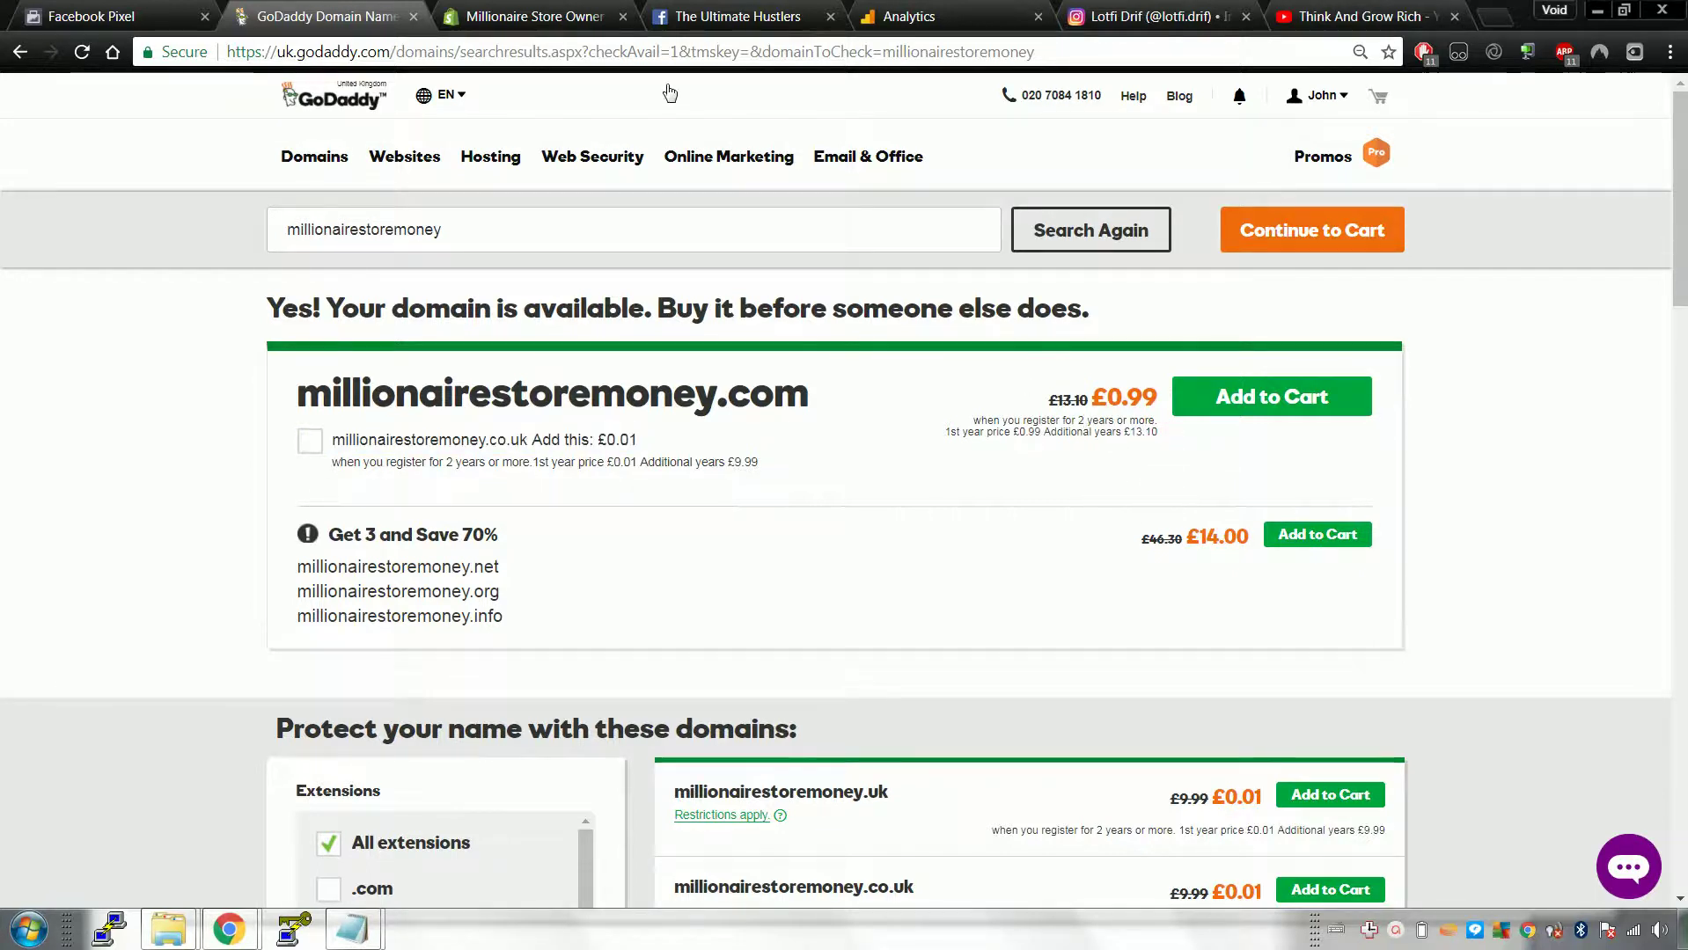
left_click(491, 11)
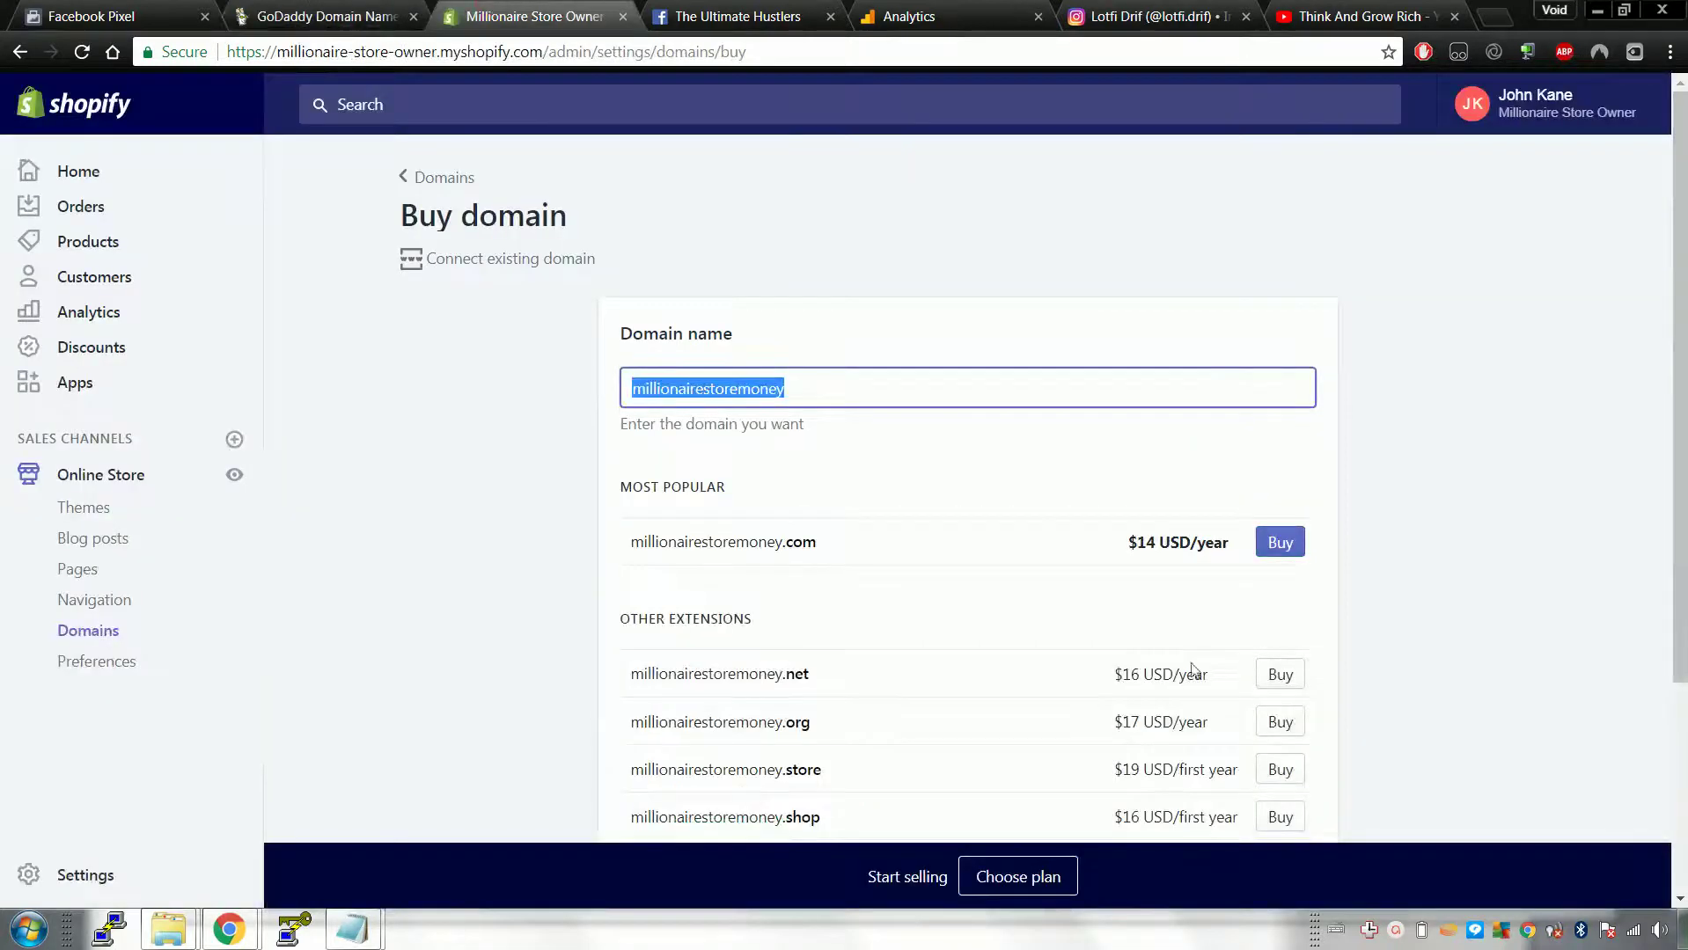
left_click(381, 11)
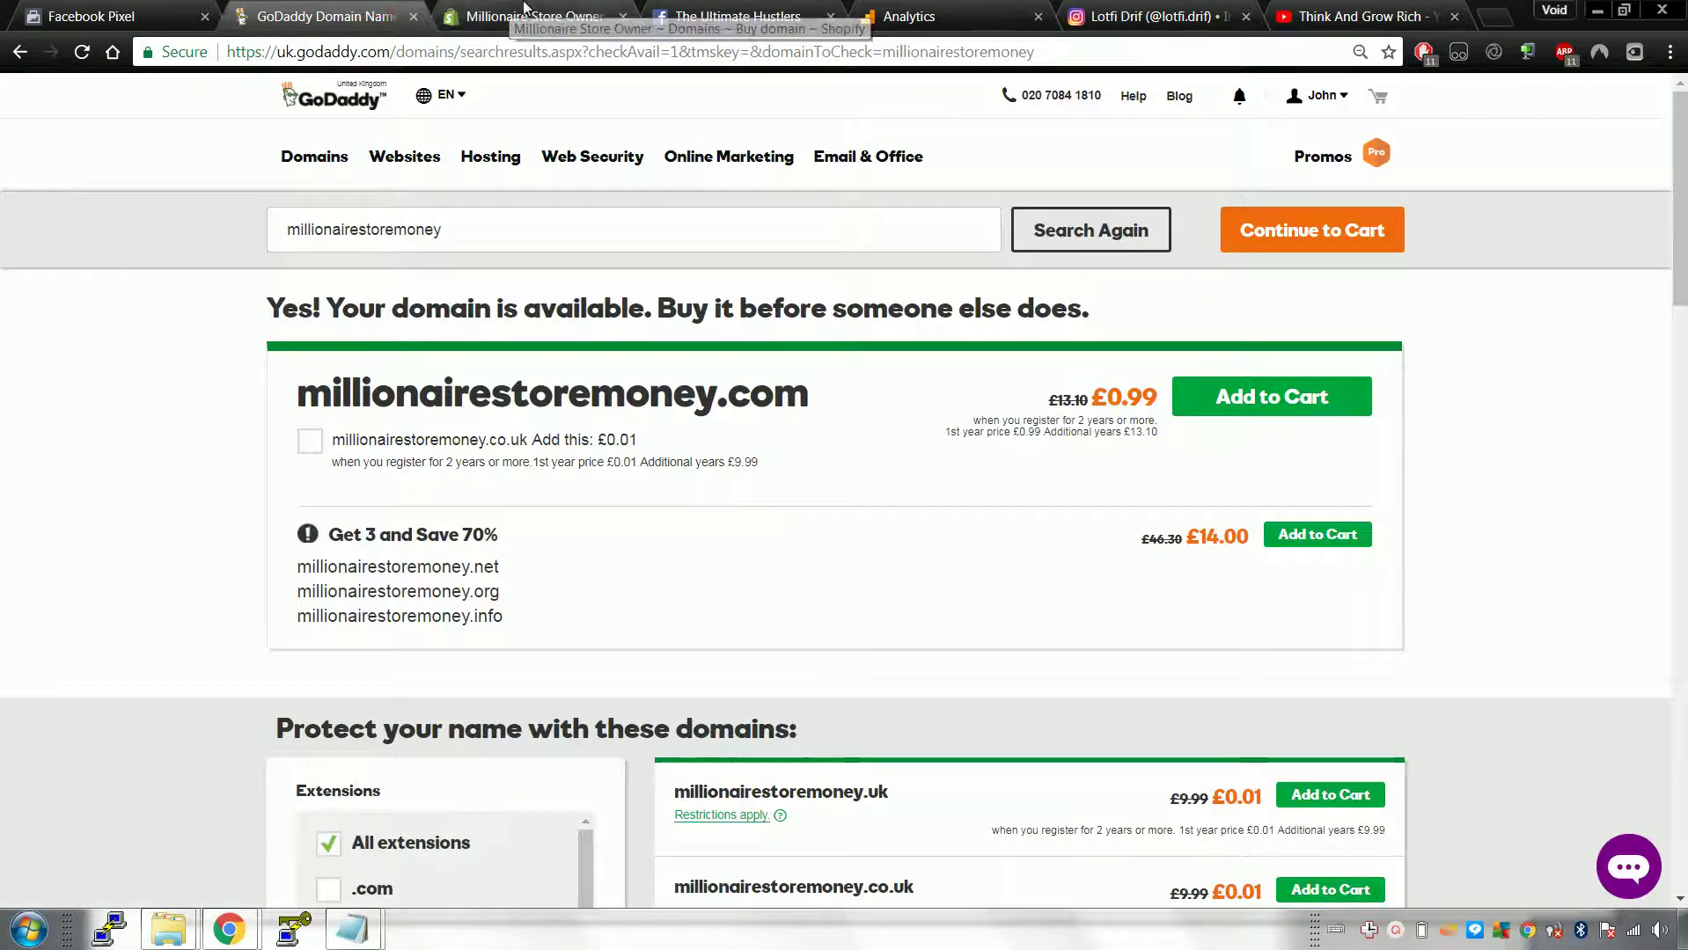
left_click(524, 11)
left_click(412, 14)
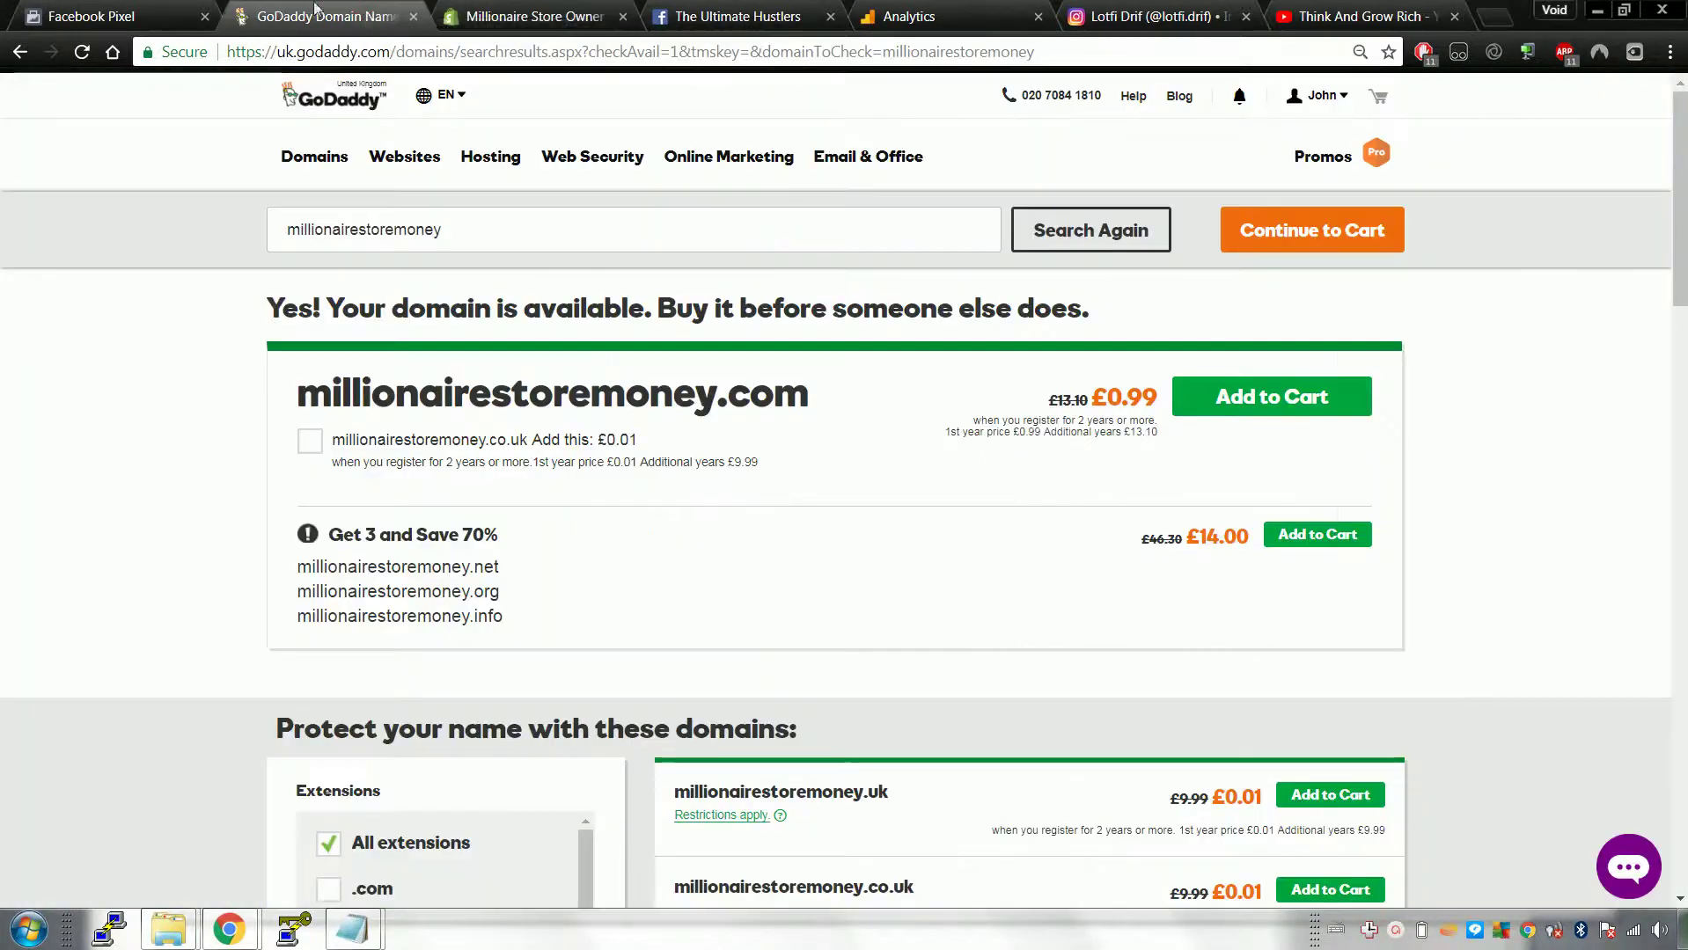
left_click(91, 16)
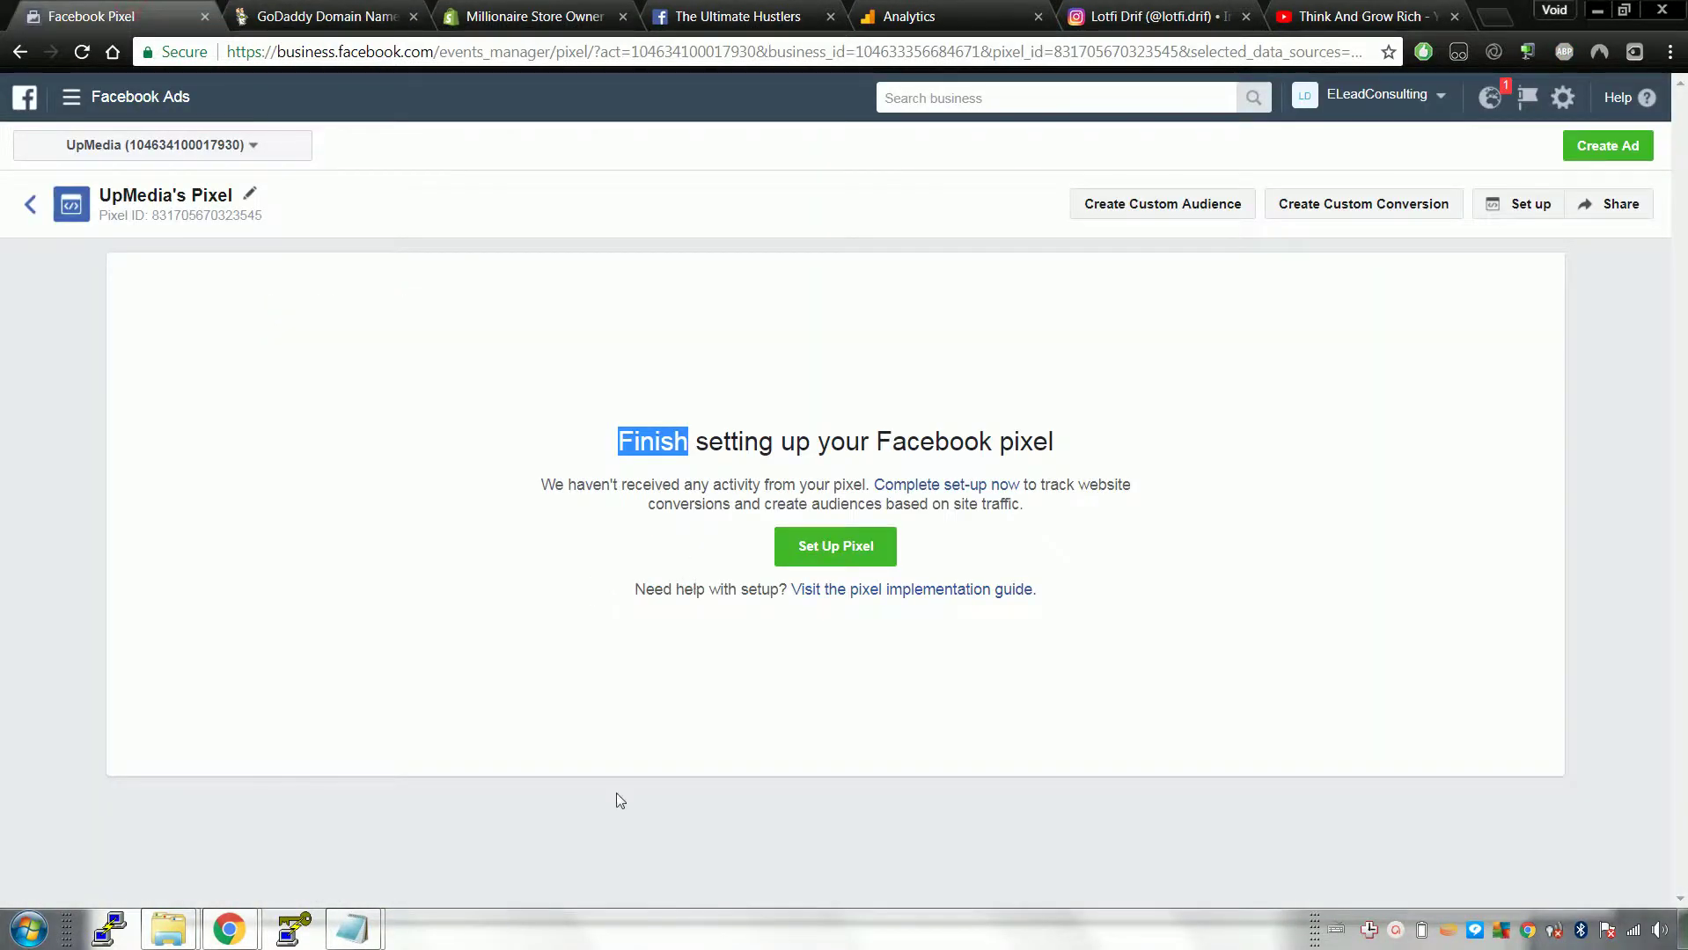
Bring up the shopifyseriespart1 notes, then load aliexpress.com in the GoDaddy tab.
mouse_move(380, 934)
left_click(470, 844)
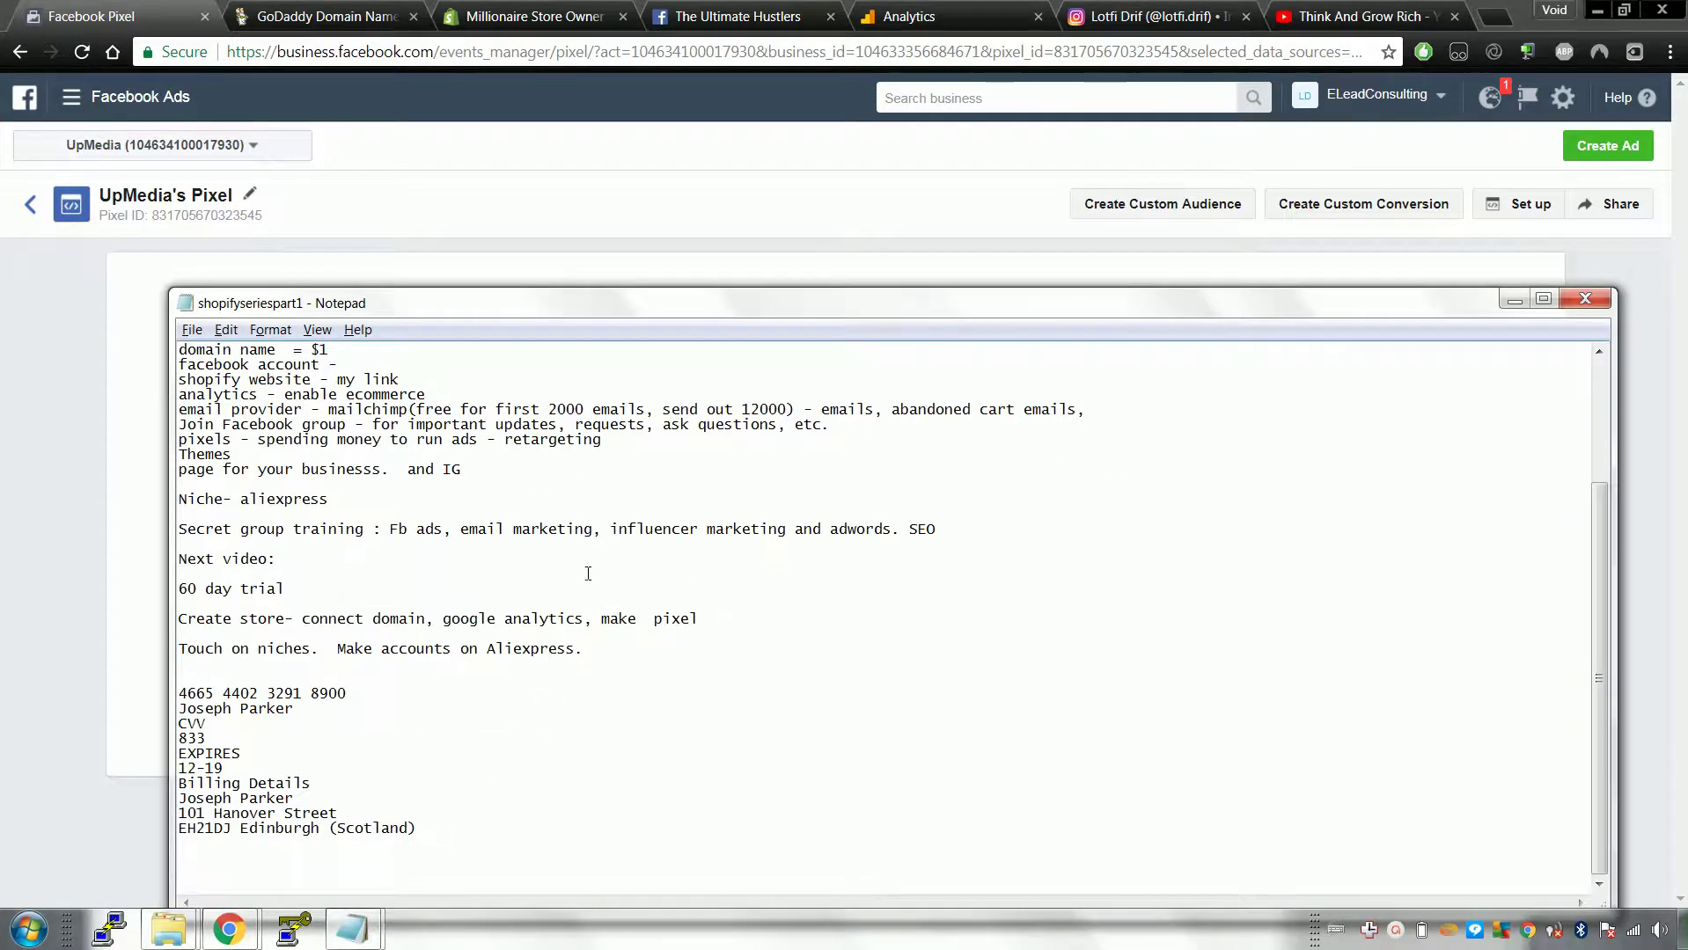
left_click(321, 16)
left_click(399, 53)
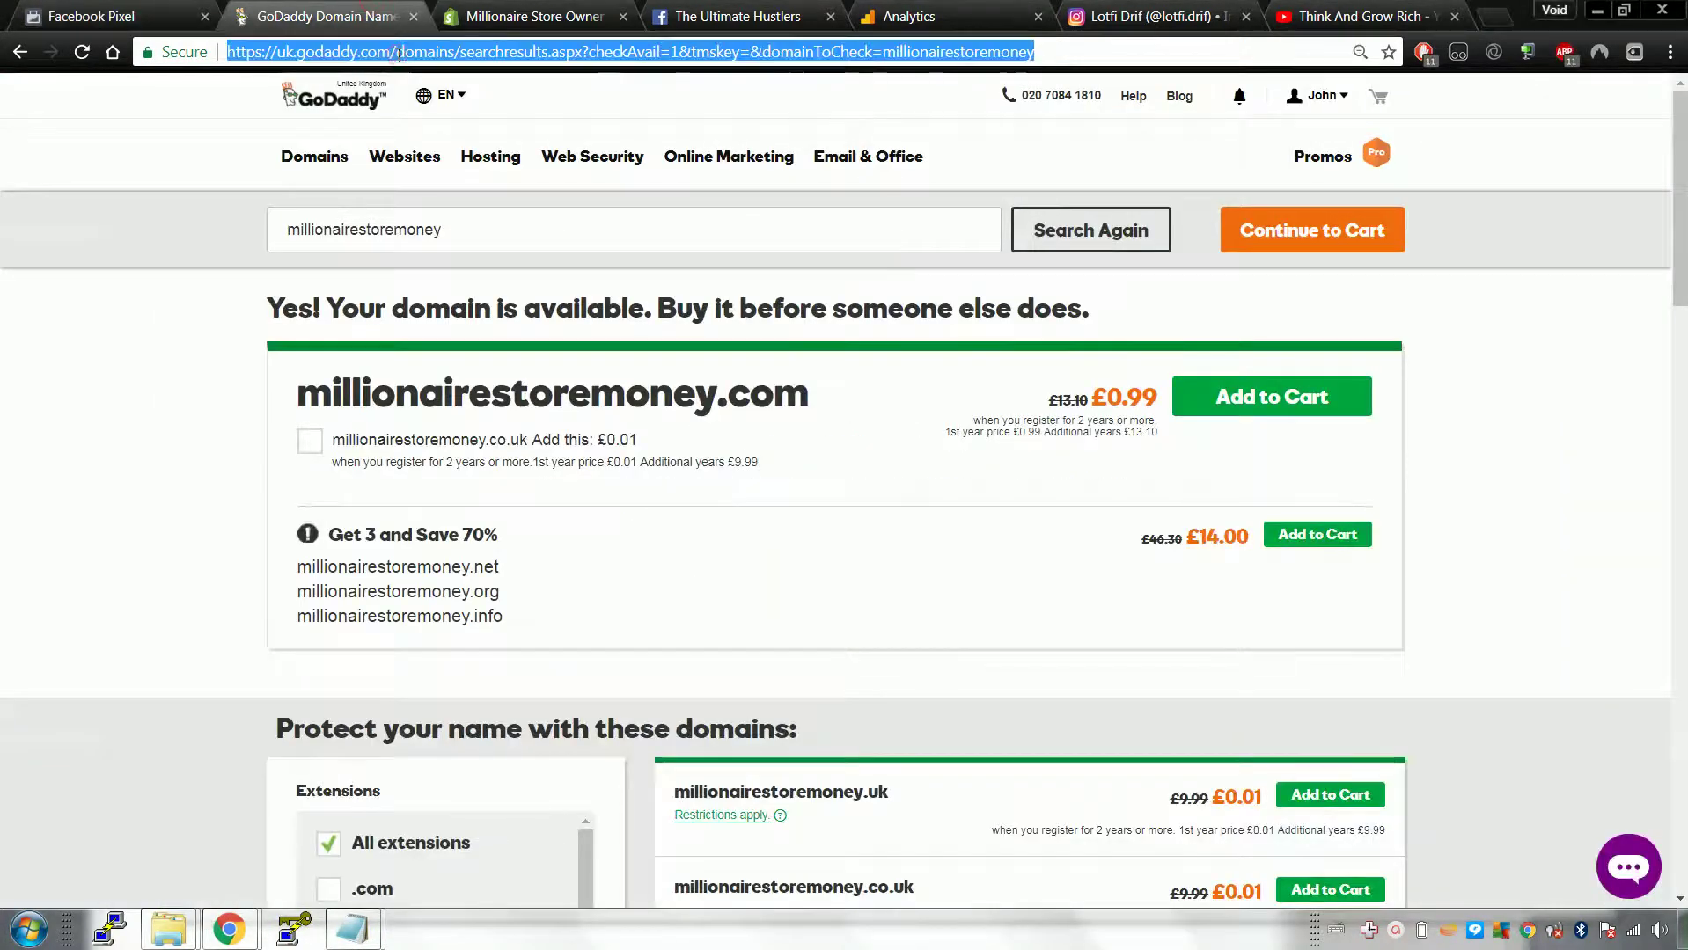
type("aliexpress.com")
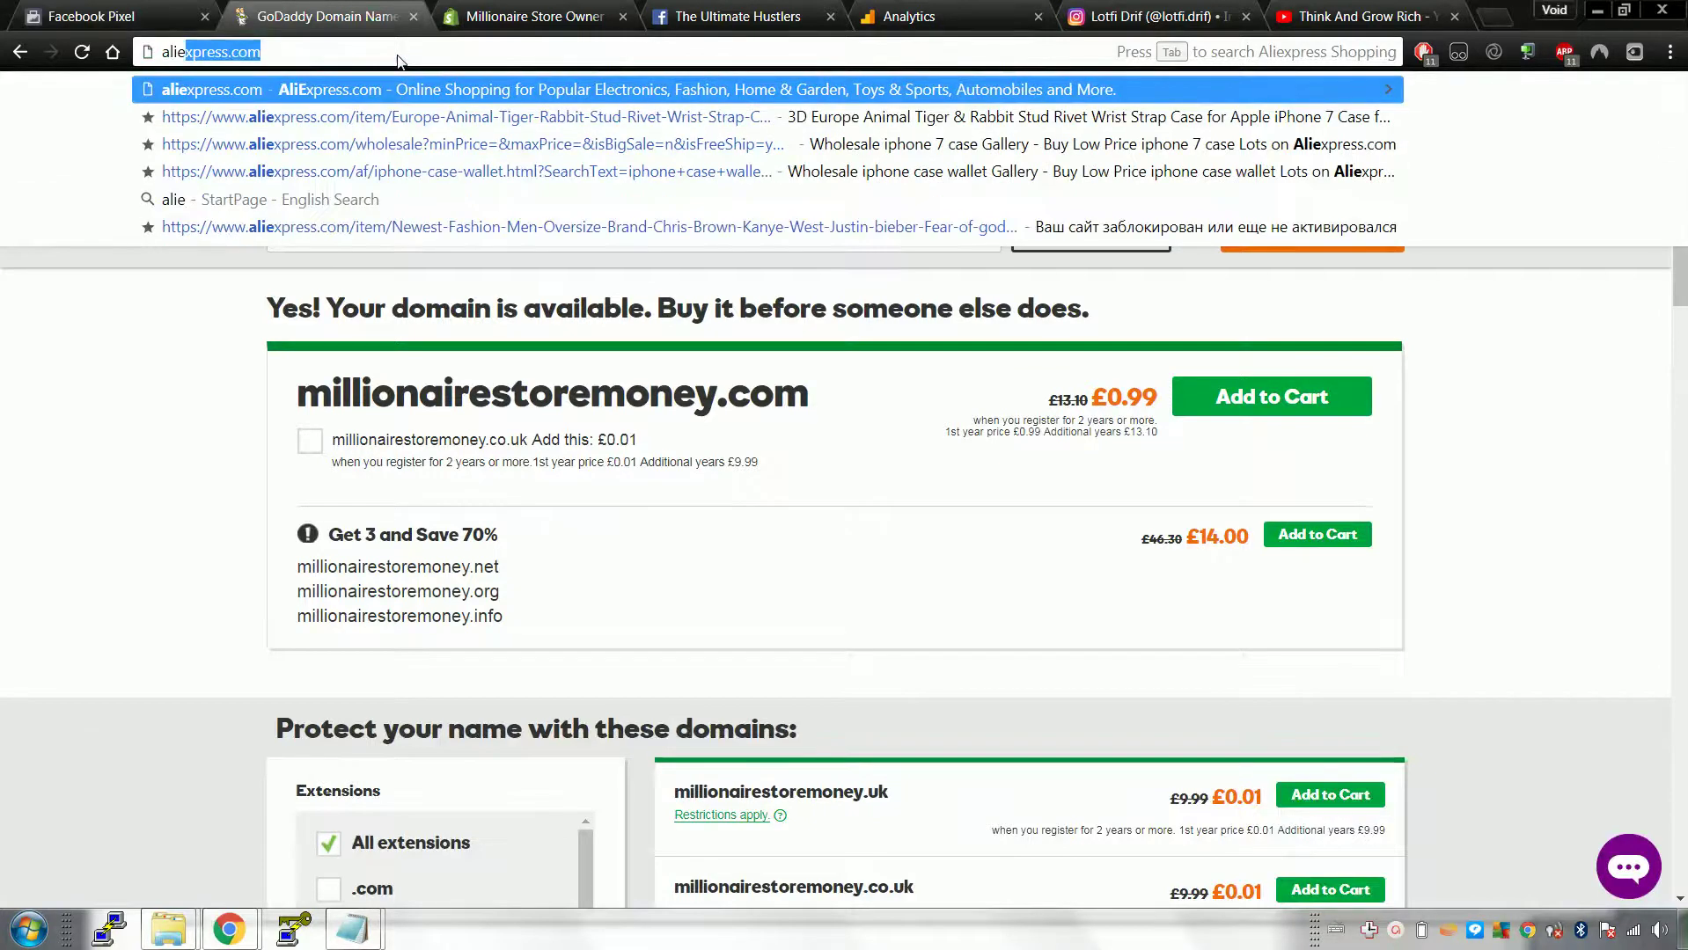
key("Return")
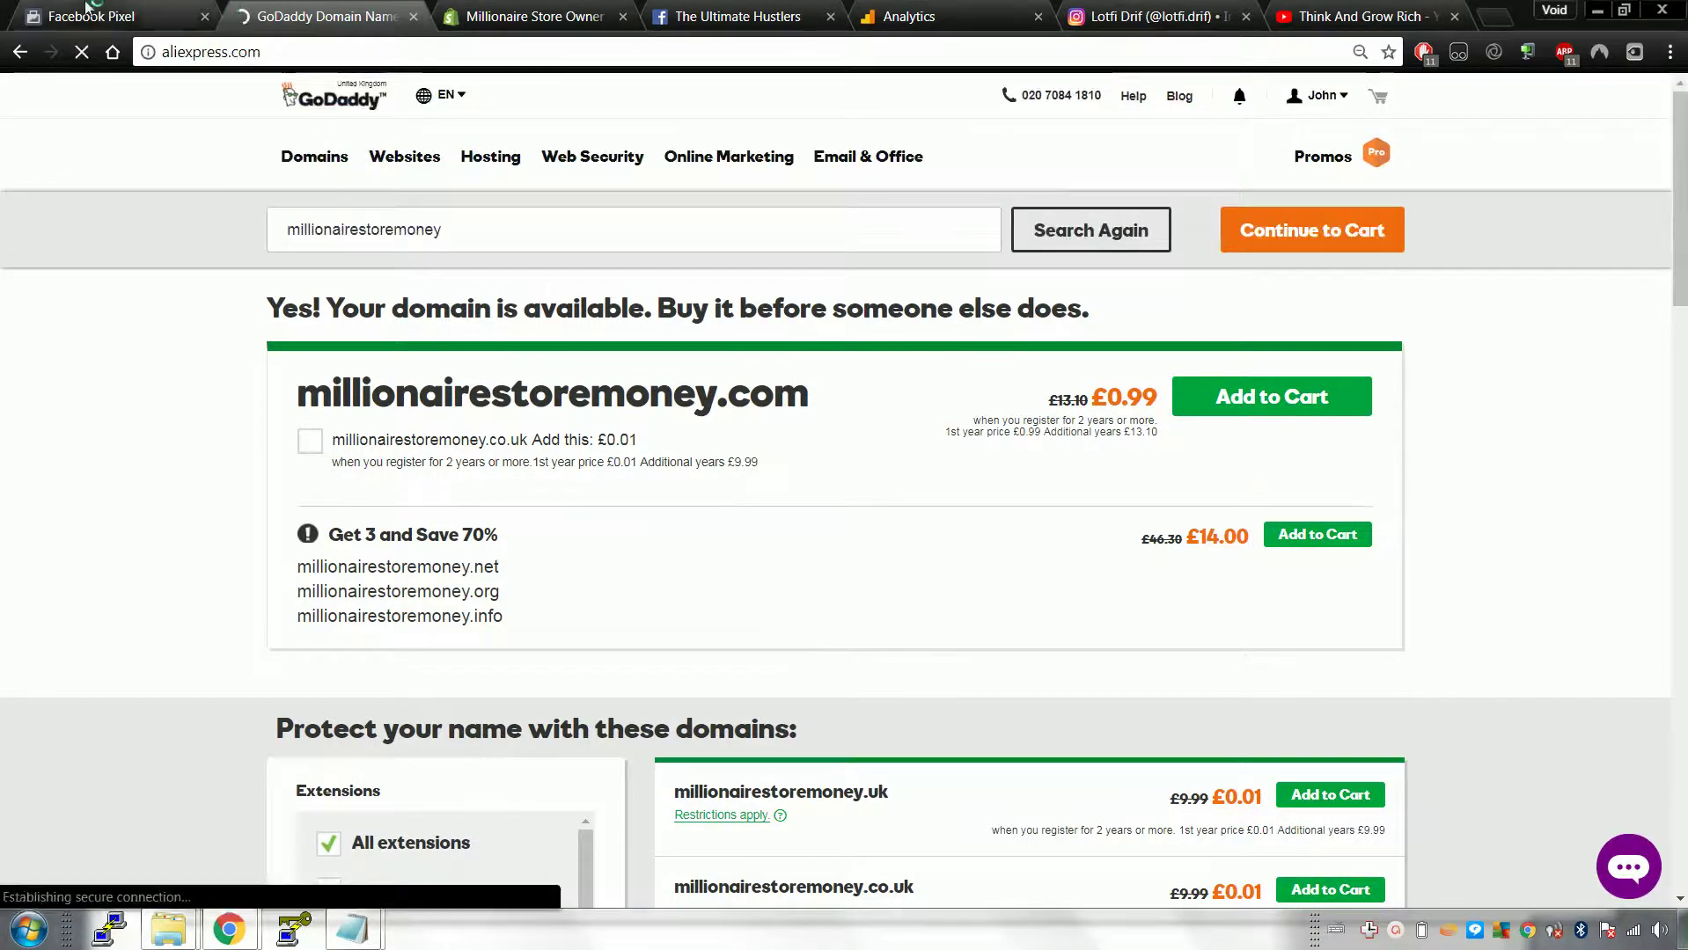
Check the AliExpress home page as it loads, then return to the shopifyseriespart1 notes.
left_click(88, 12)
left_click(295, 8)
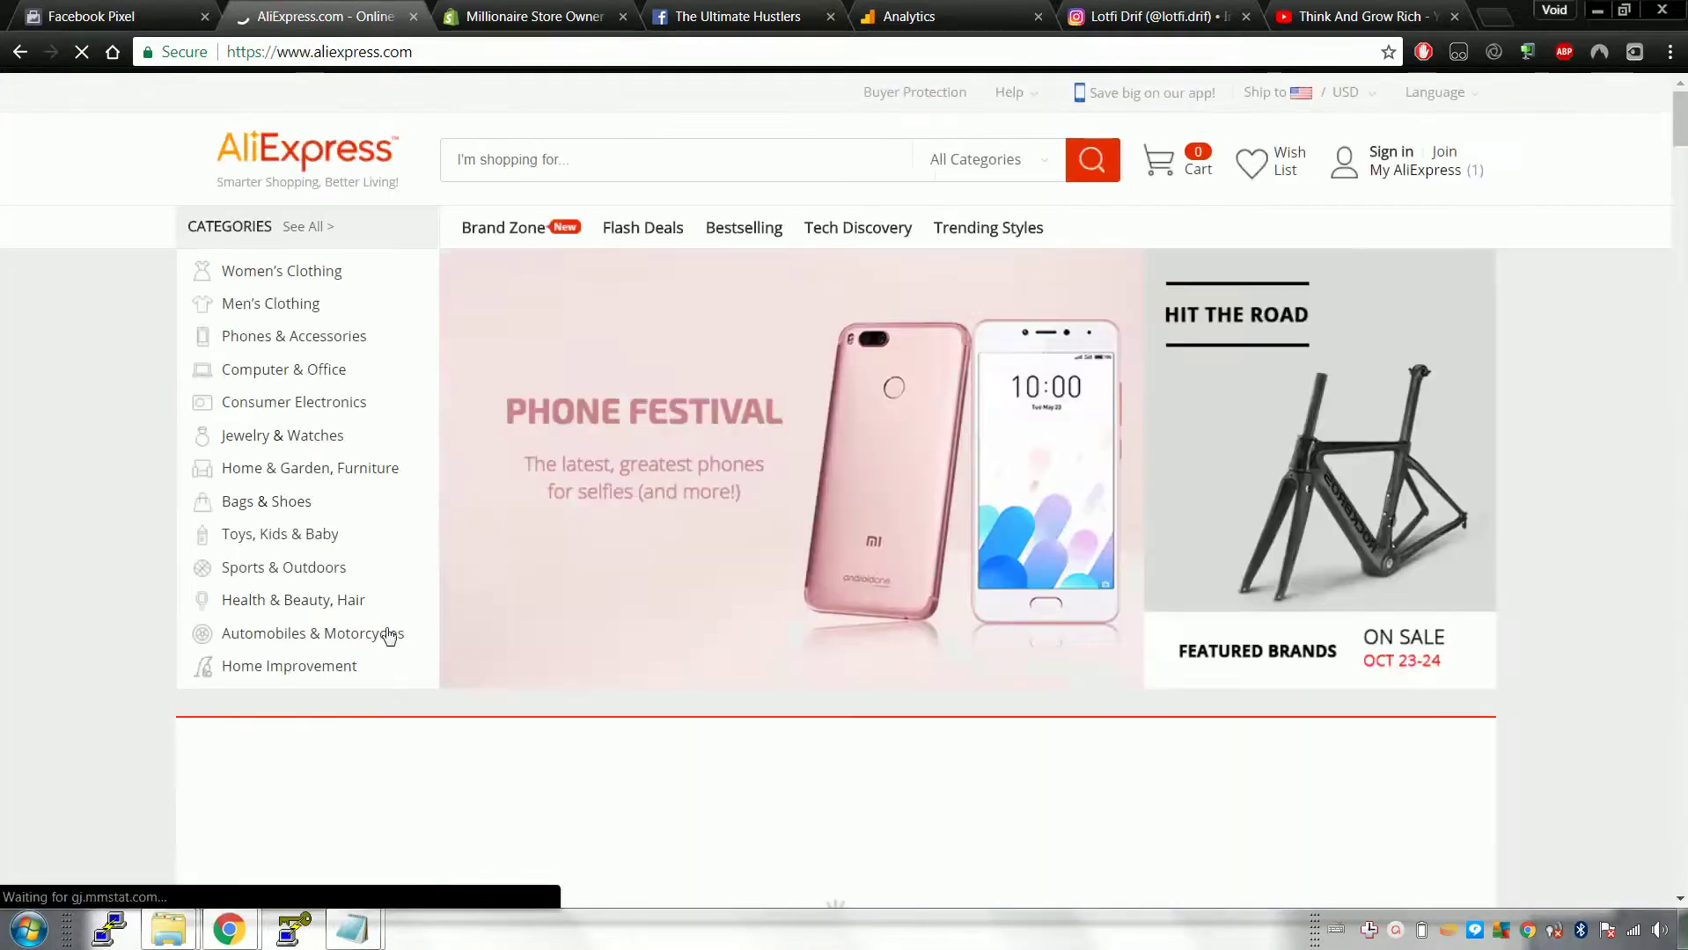
mouse_move(351, 928)
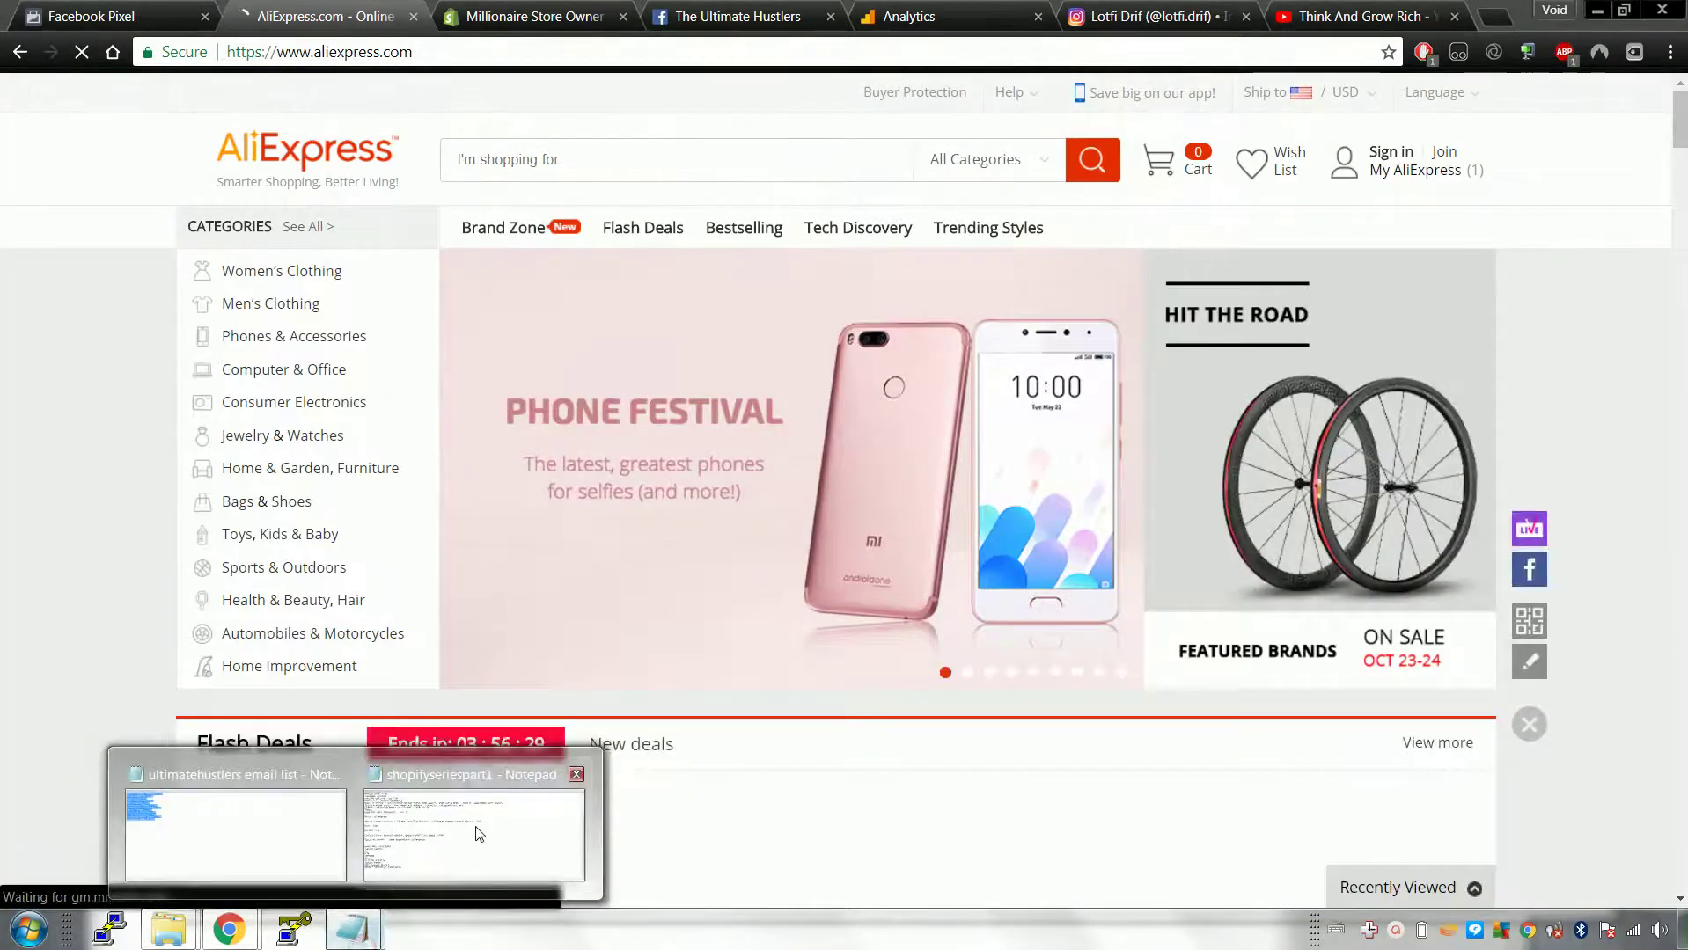
left_click(478, 831)
Add 'Oberlo' to the end of the 'Make accounts on Aliexpress.' note line.
left_click(641, 650)
type("O")
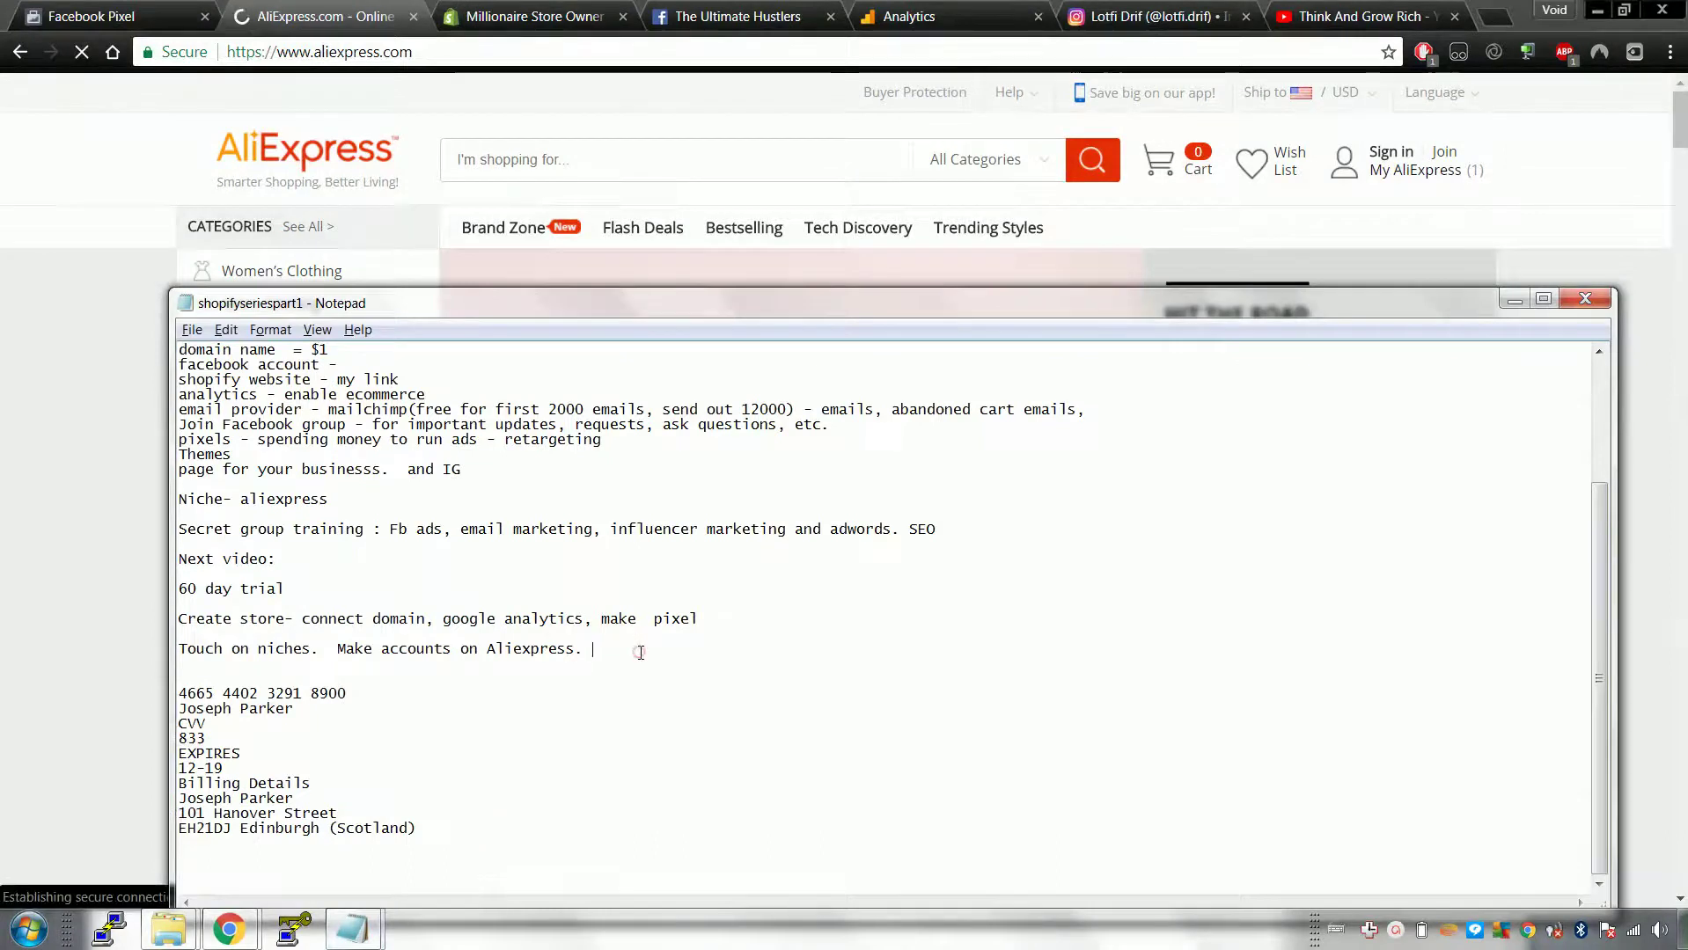
type("berlo")
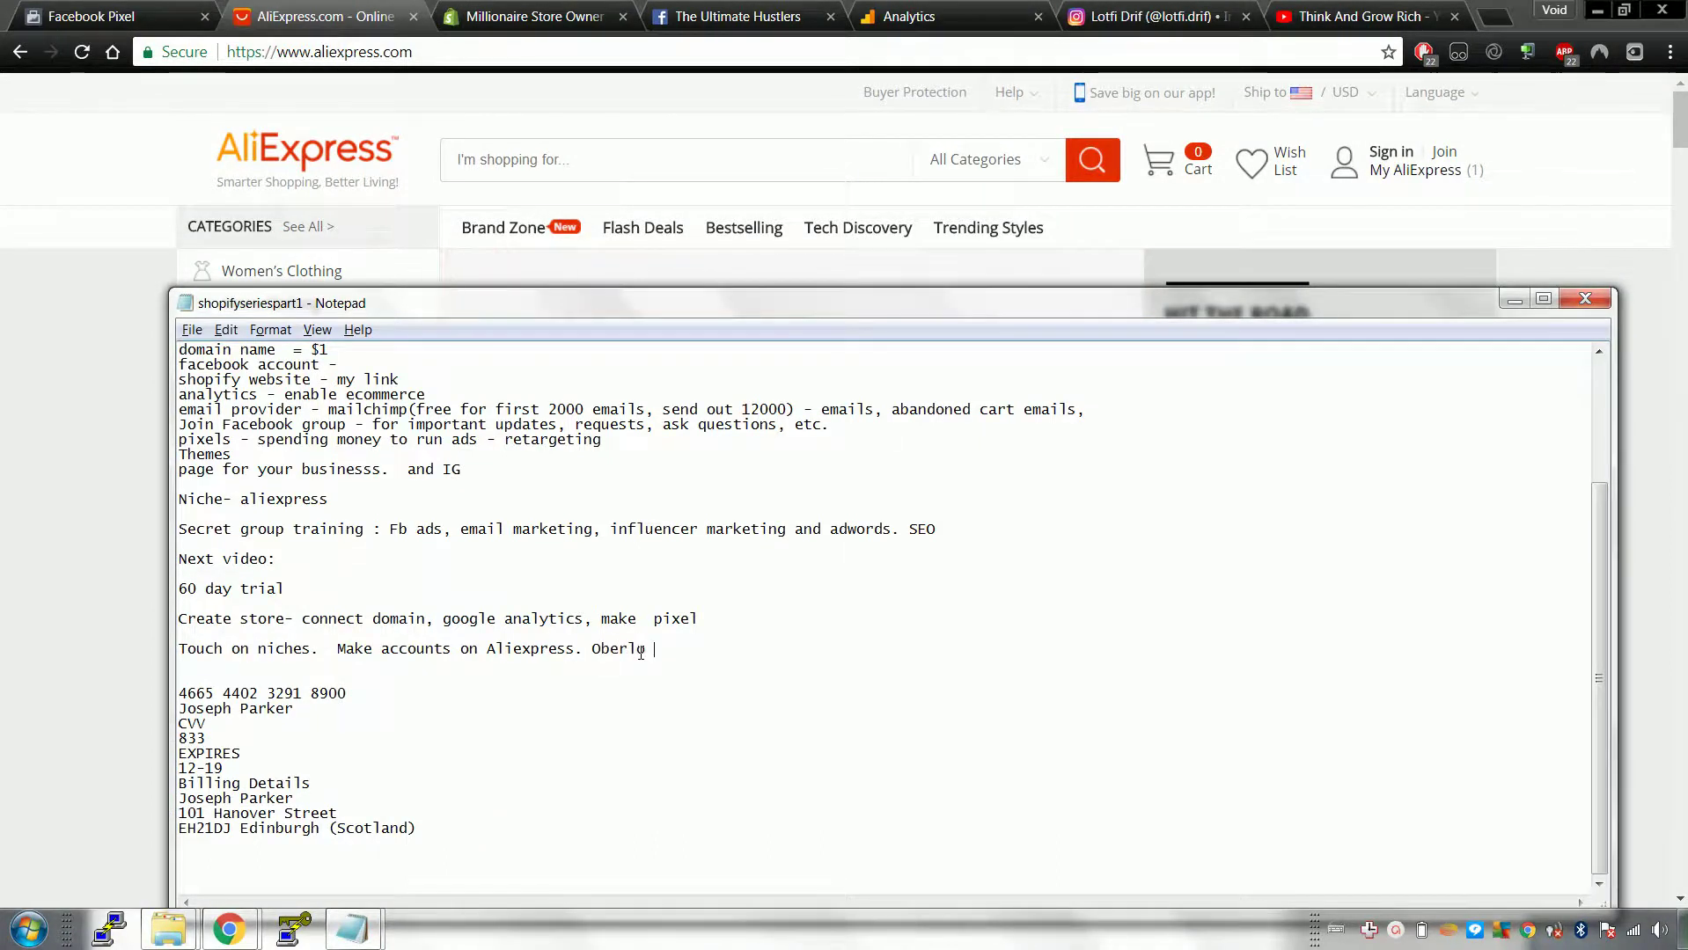
left_click(487, 499)
left_click_drag(494, 513, 604, 686)
left_click(607, 687)
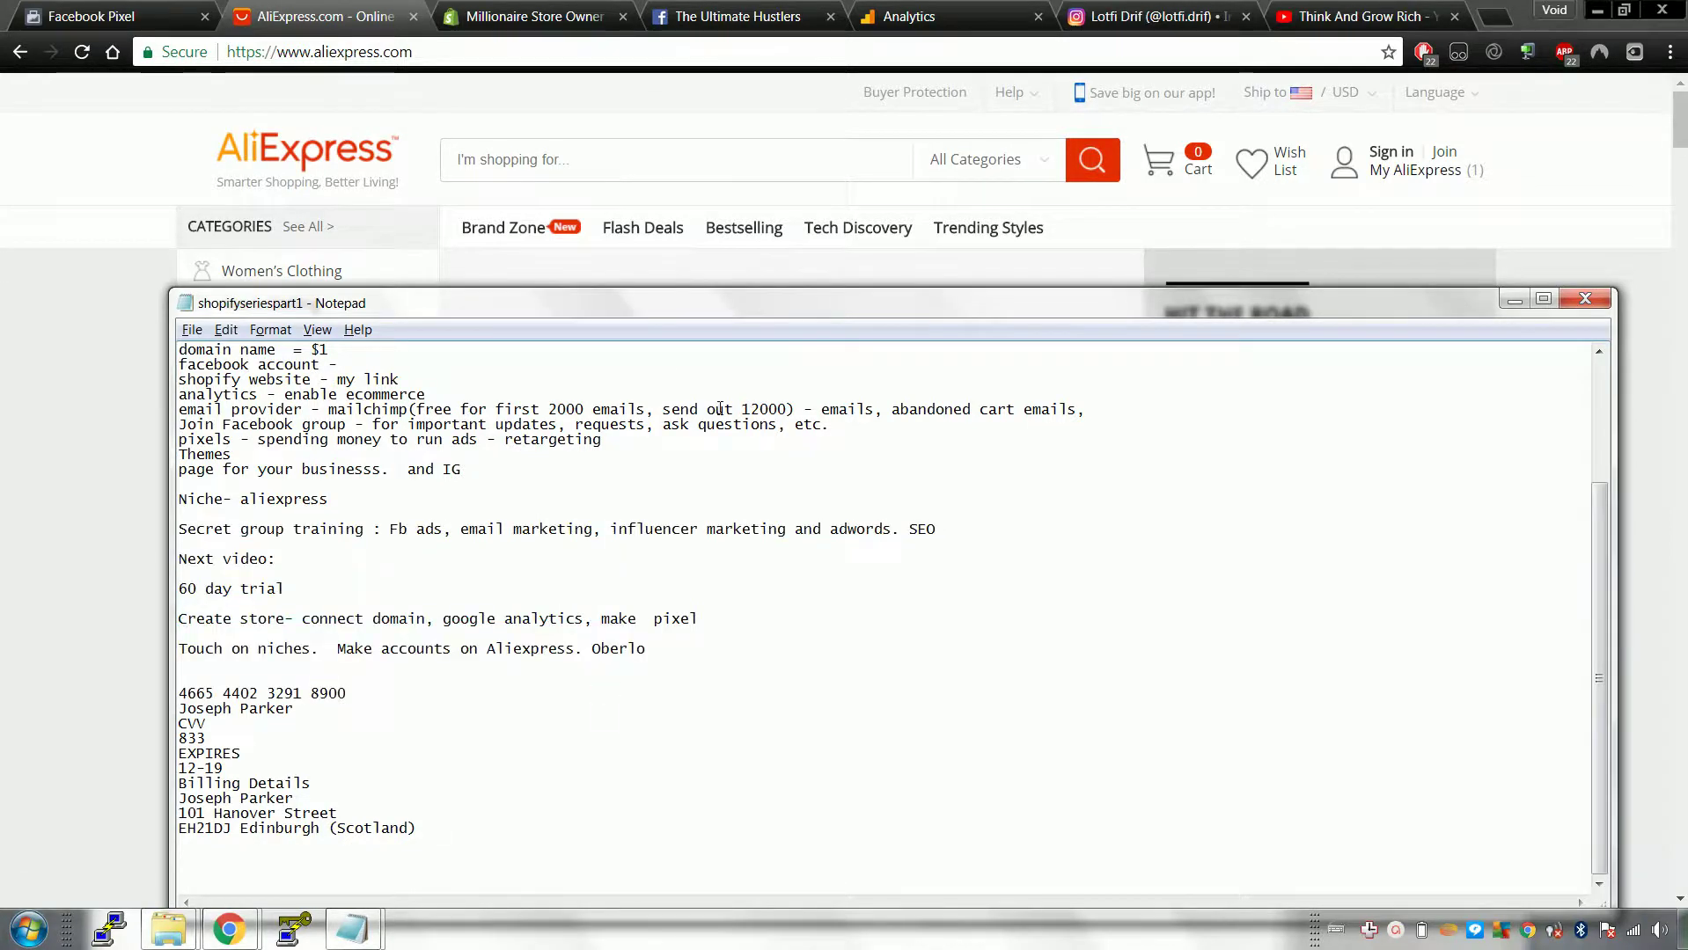
left_click(449, 10)
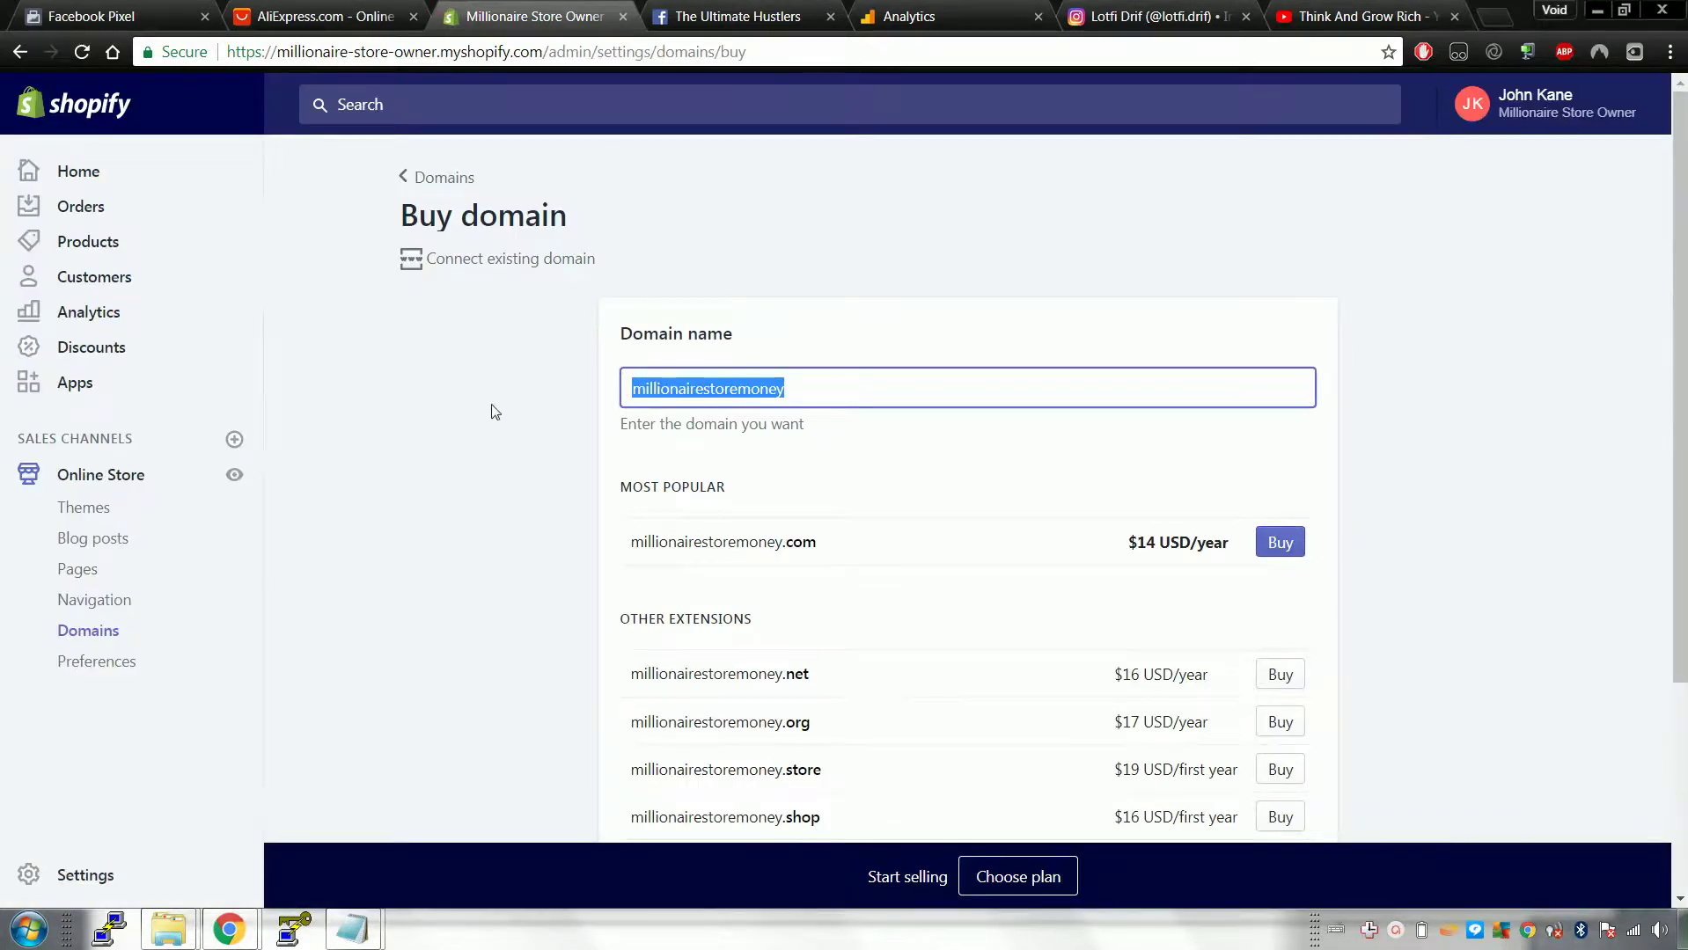
Review the domain results, then view the Shopify admin Home page with its plan and publish tasks.
left_click(479, 464)
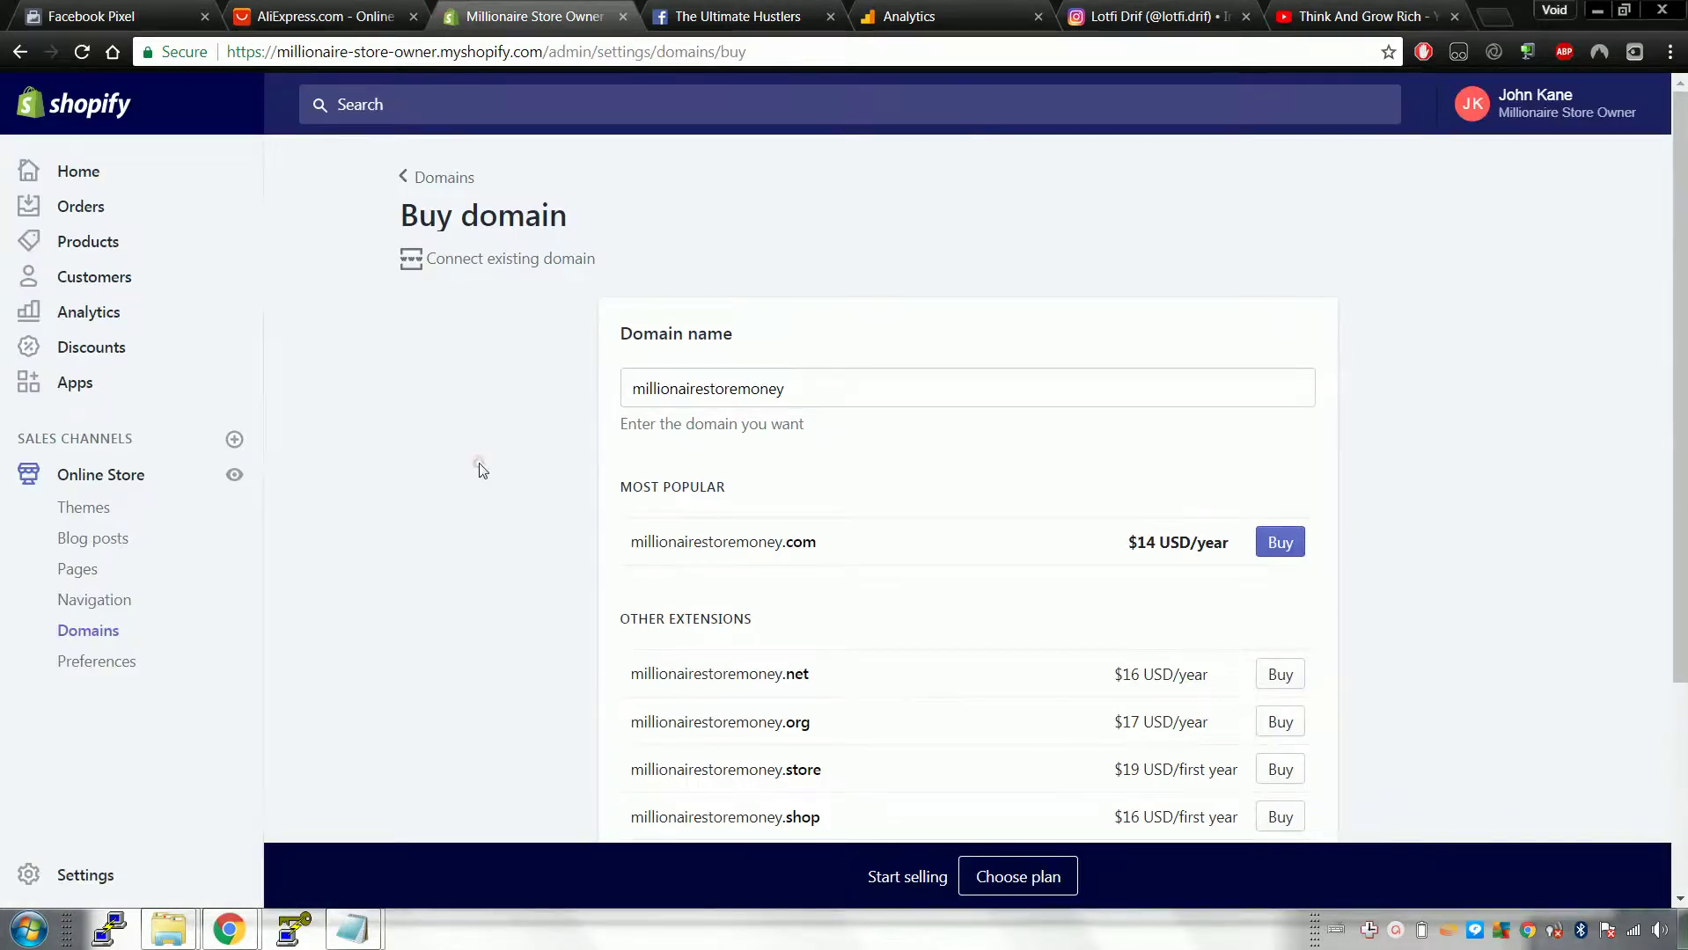
scroll(482, 471, "down", 3)
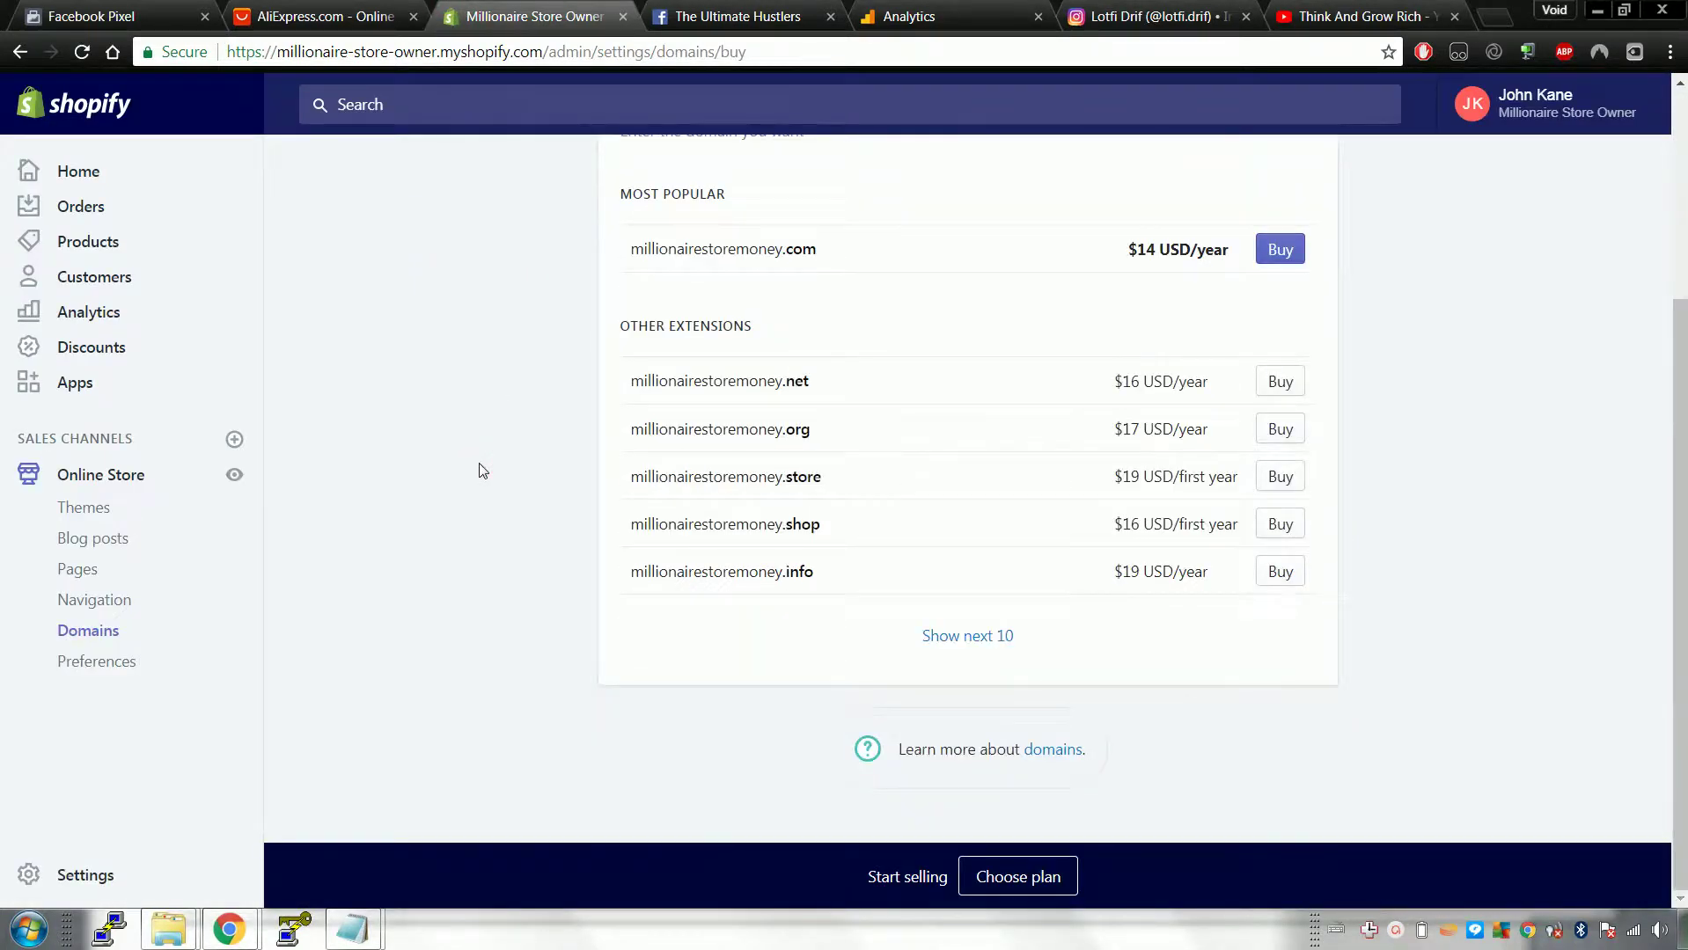
scroll(482, 471, "up", 3)
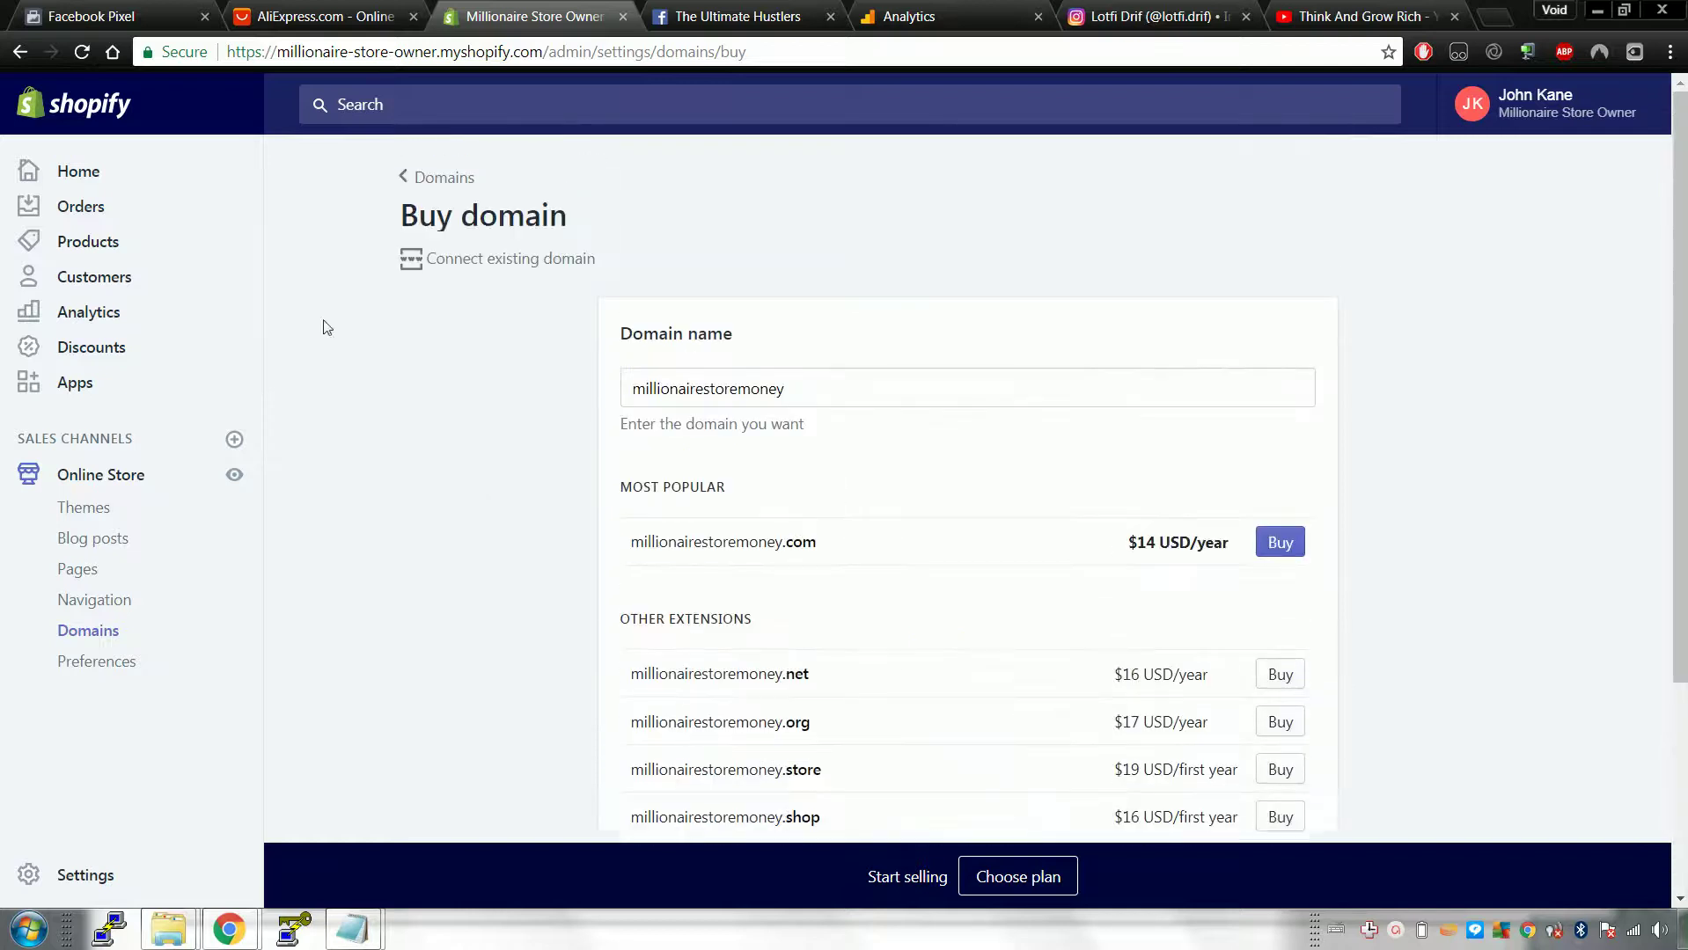
left_click(79, 172)
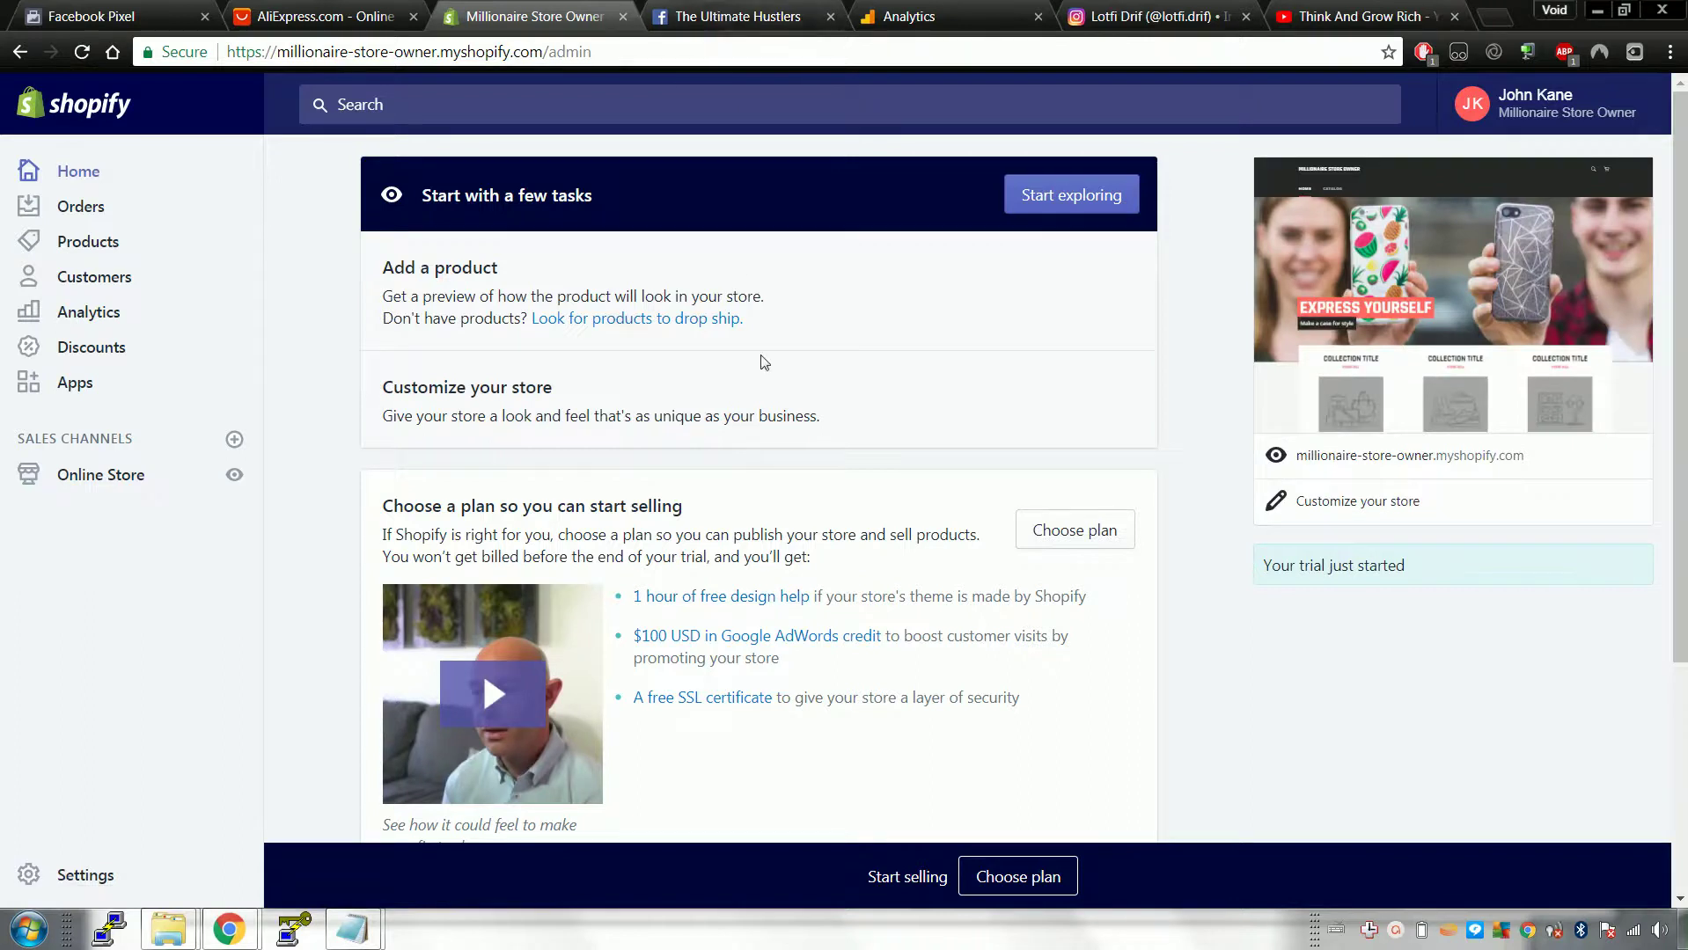
scroll(763, 361, "down", 4)
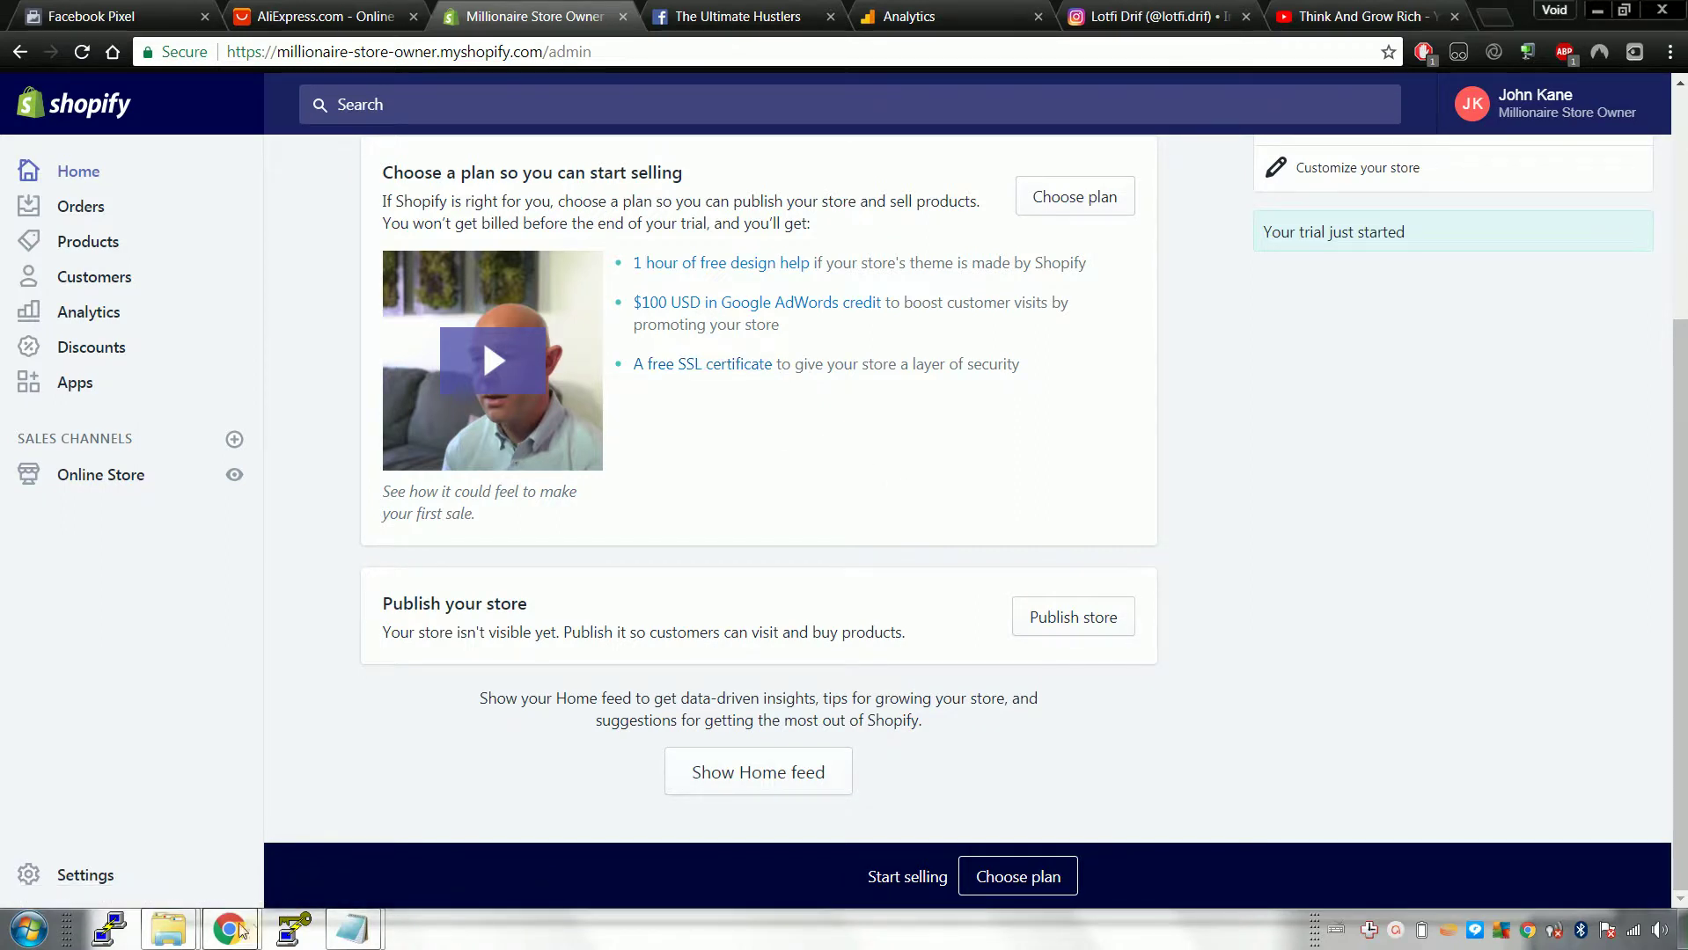
left_click(1395, 932)
left_click_drag(1612, 852, 1478, 685)
Glance at the Instagram profile's post and follower counts, then settle on The Ultimate Hustlers group.
left_click(754, 11)
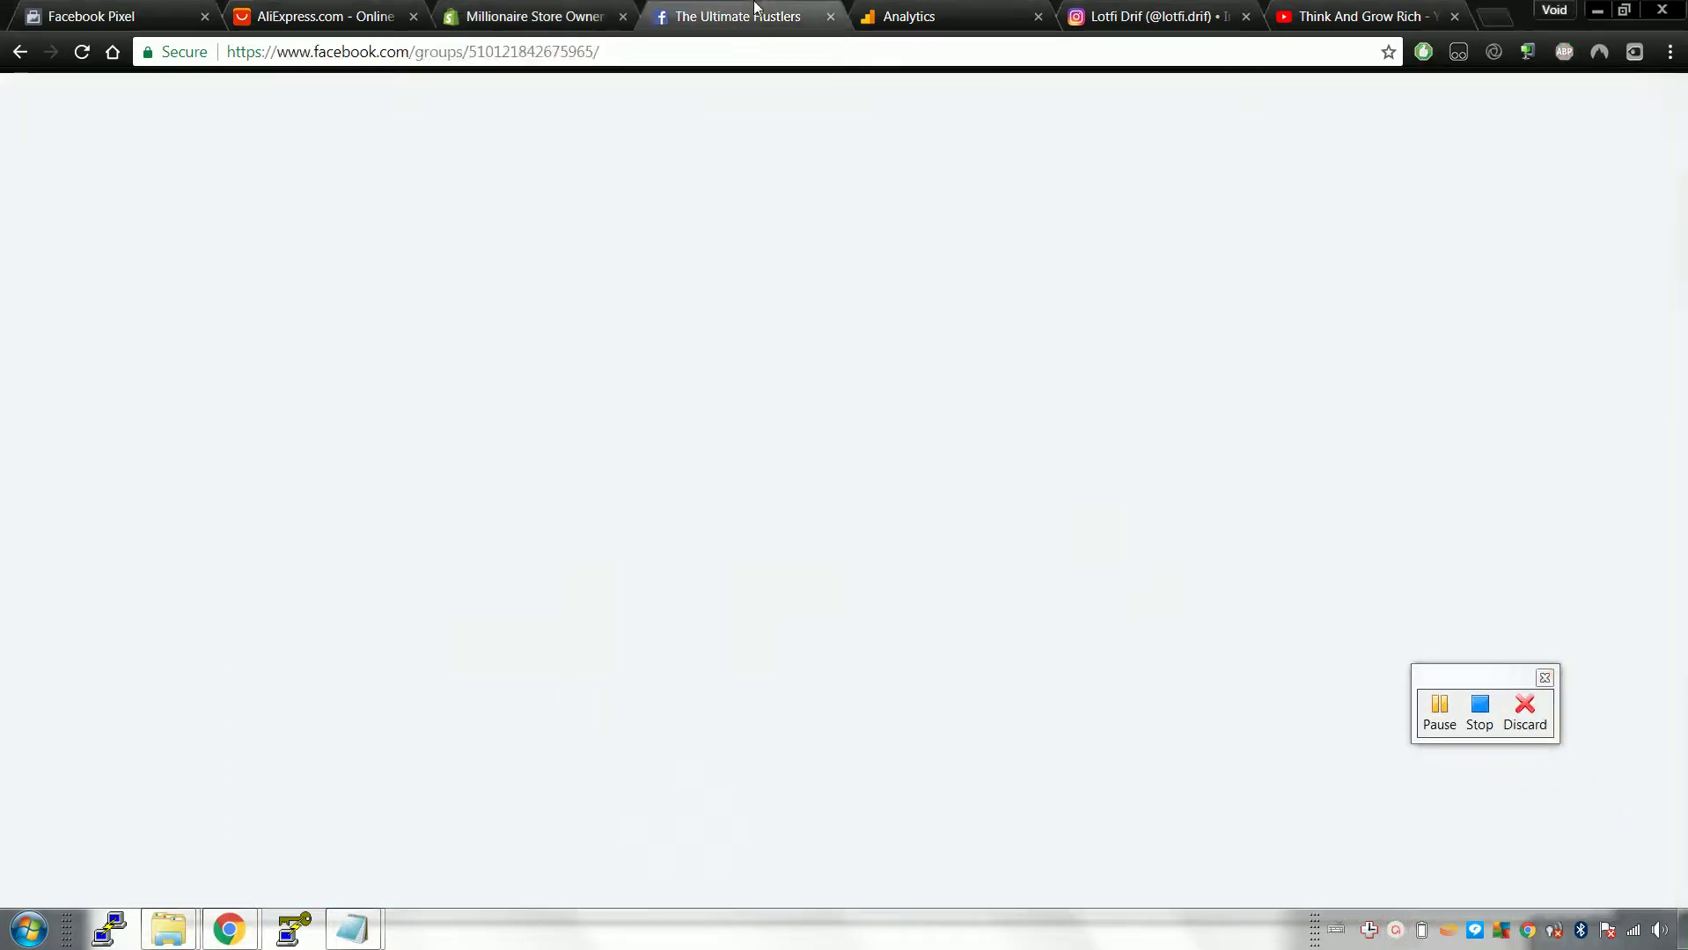
left_click(1138, 18)
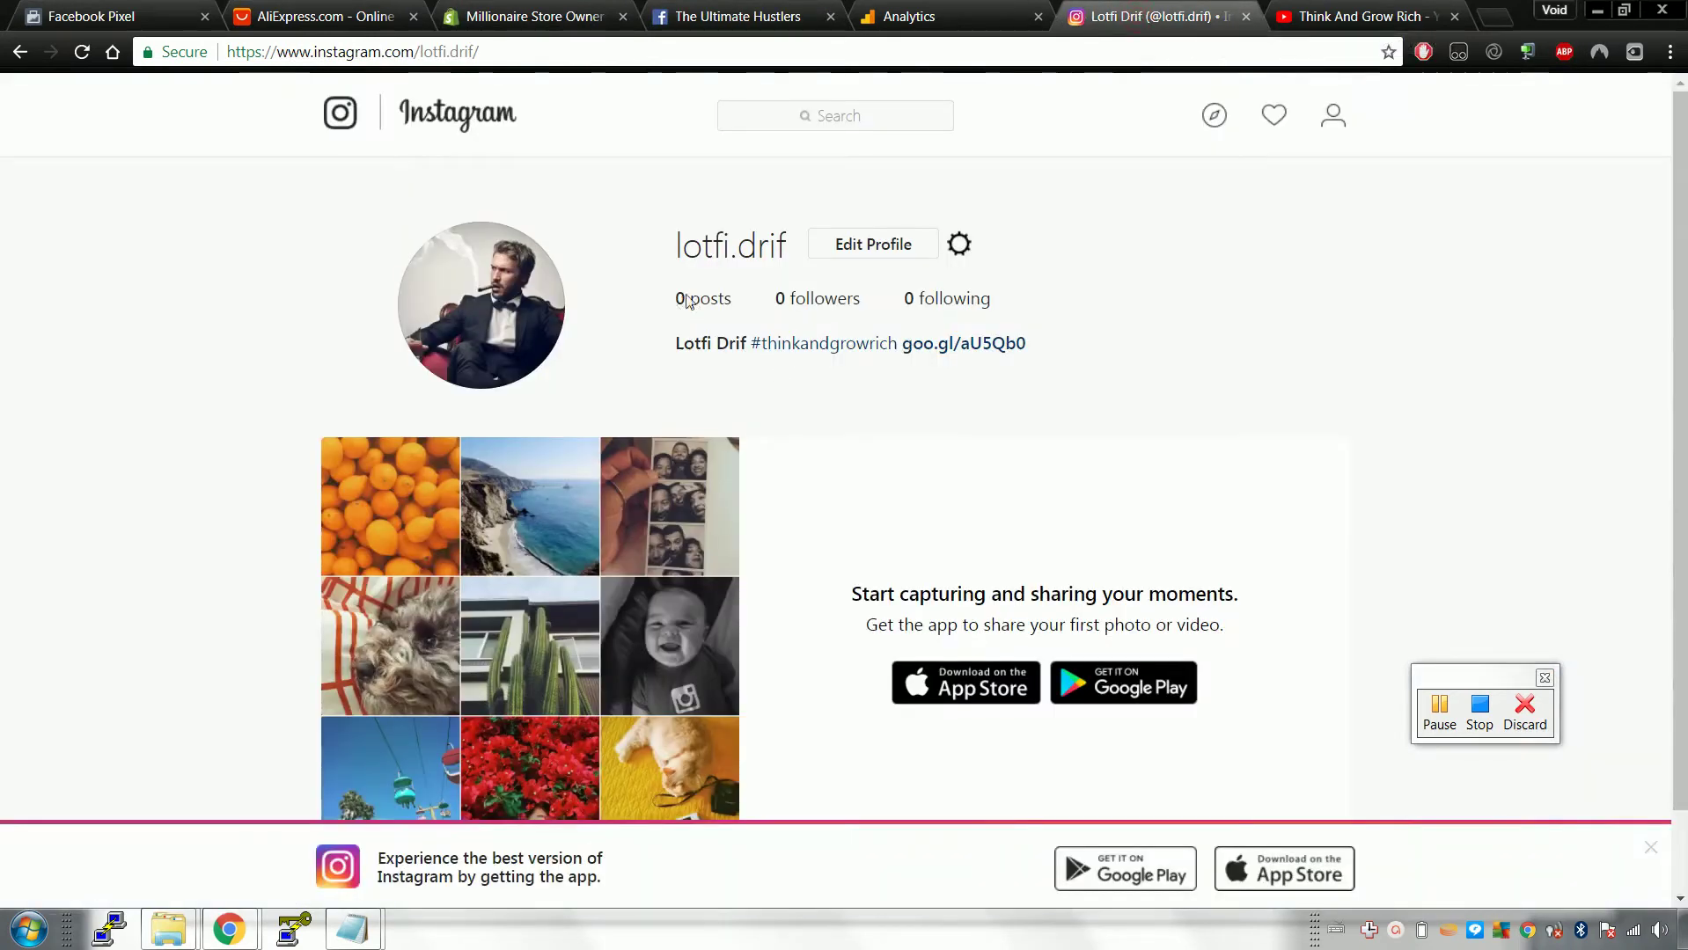
triple_click(686, 302)
left_click(743, 297)
left_click(728, 18)
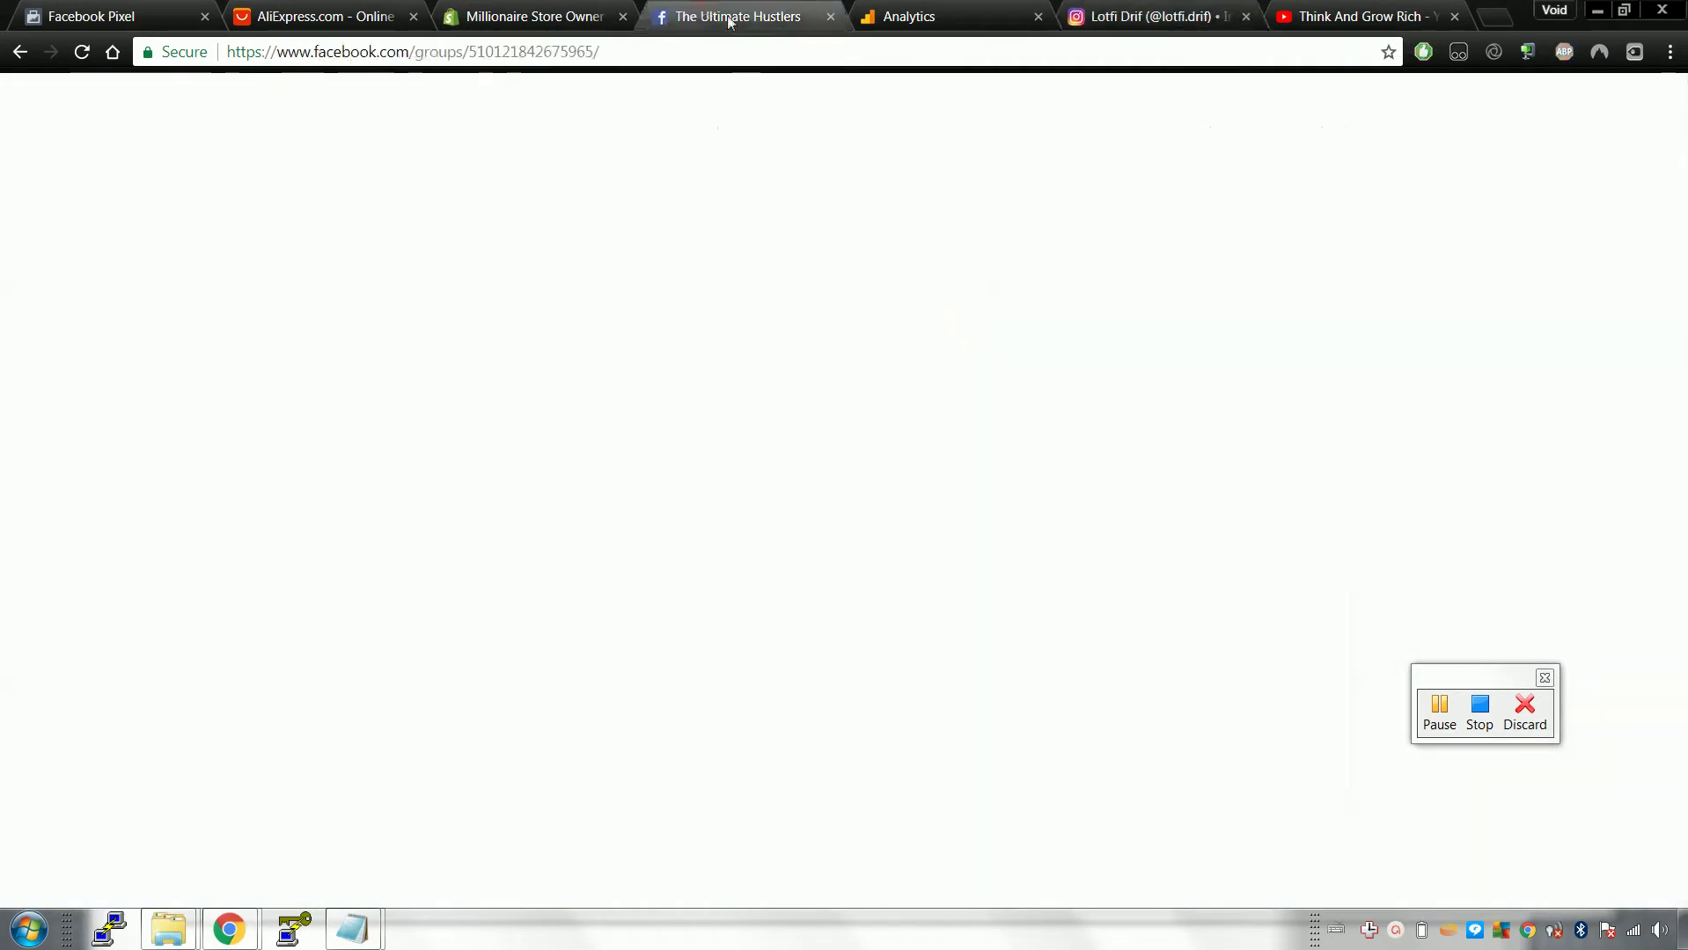
left_click(1228, 12)
left_click(720, 22)
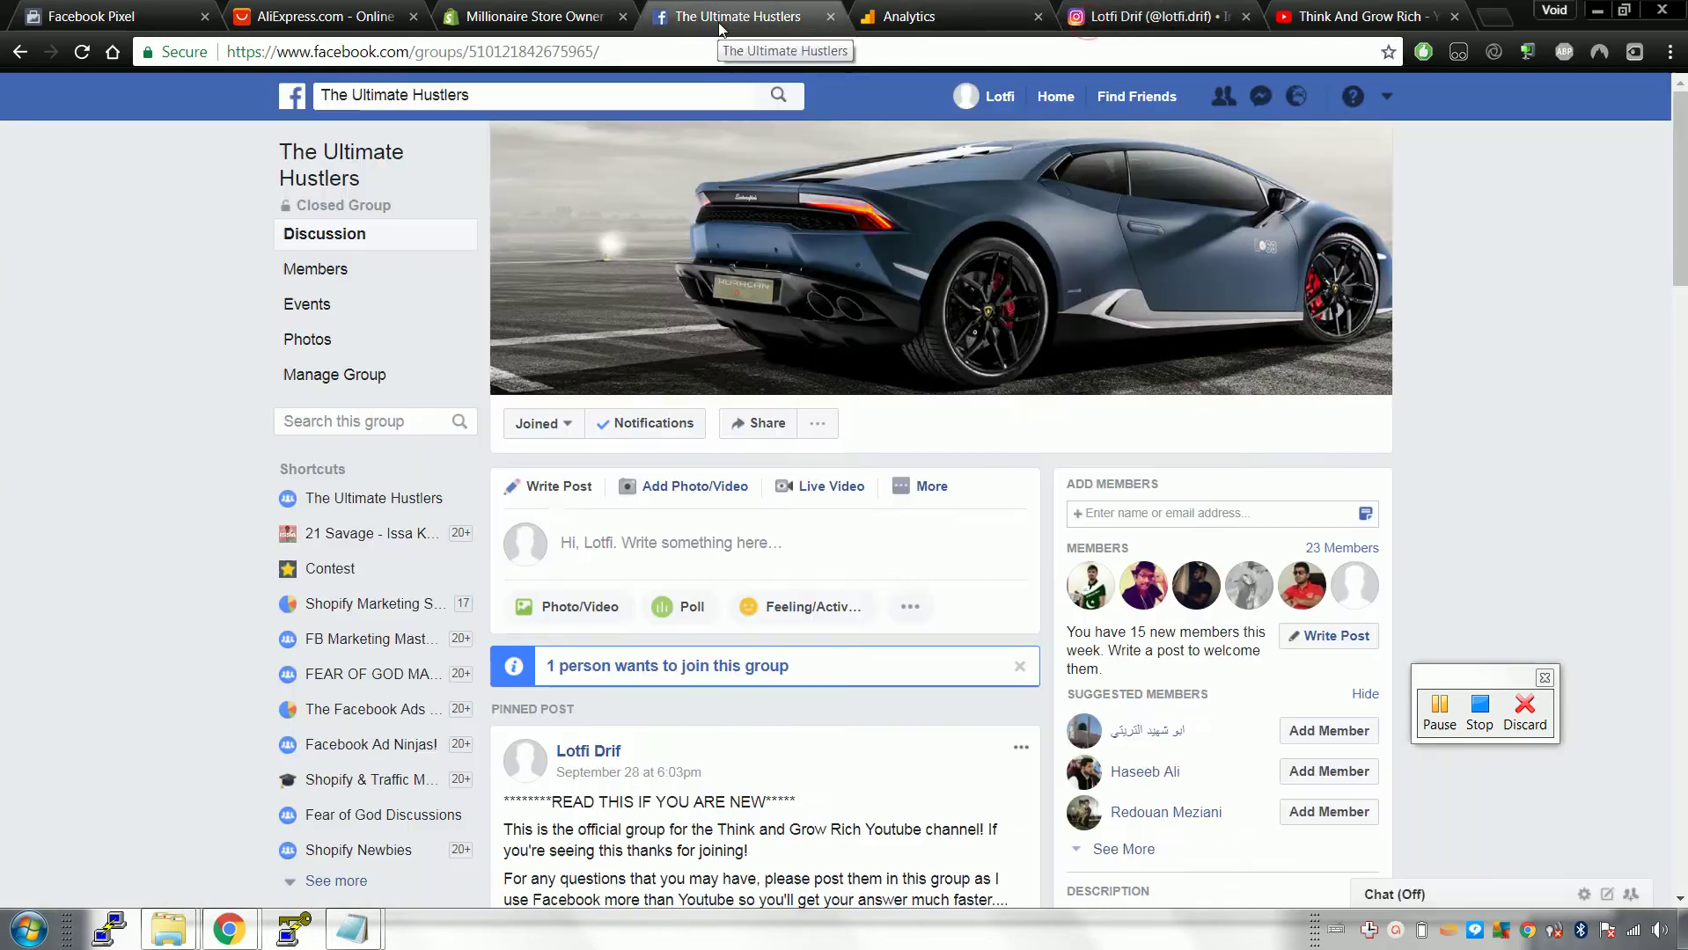